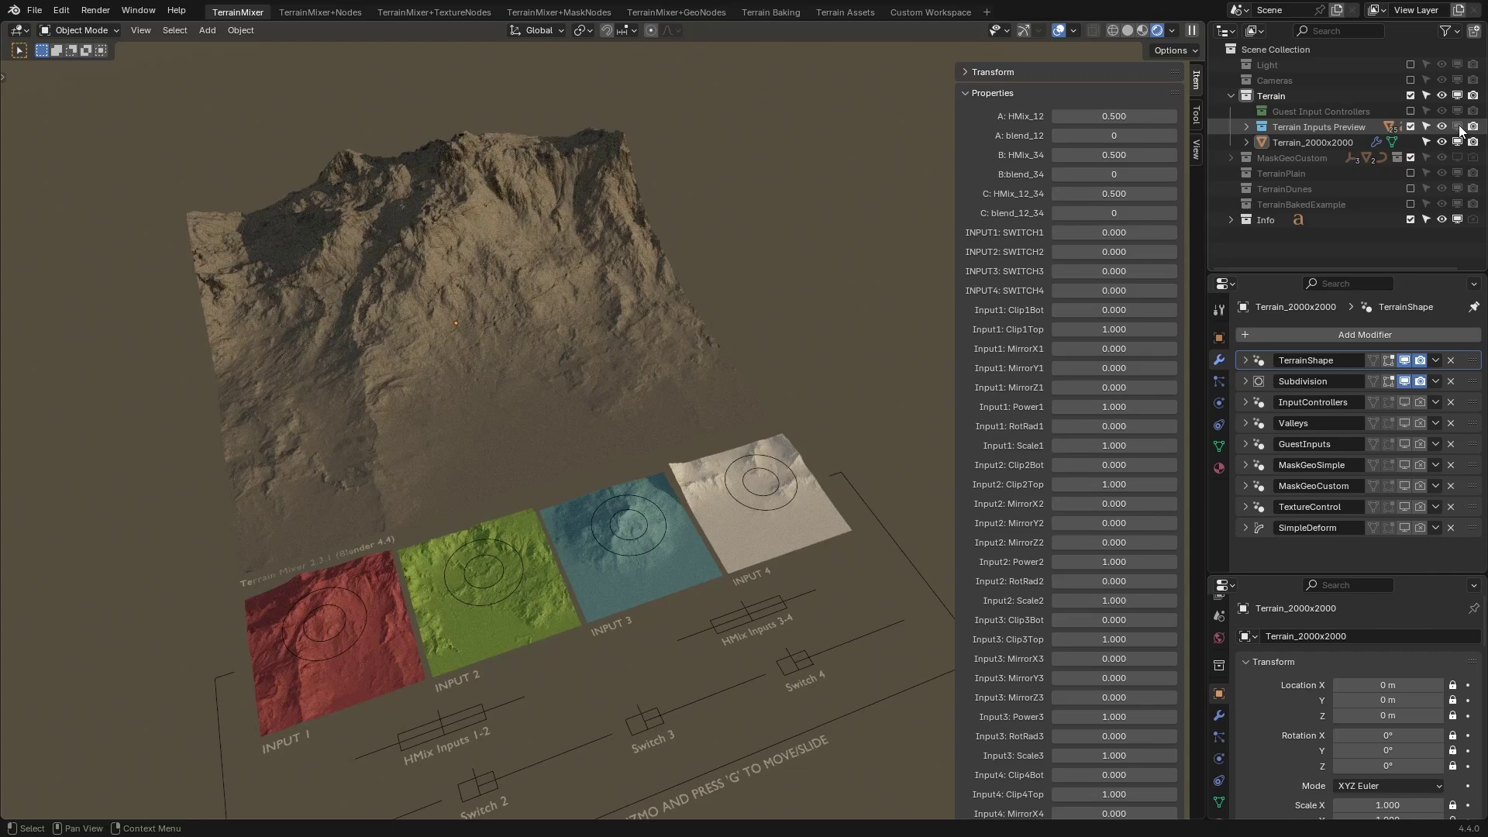
Turn on the Circular Terrain Switch in the TerrainShape modifier of the main terrain.
{"action": "middle_click_drag", "start_coordinate": [779, 462], "coordinate": [756, 427]}
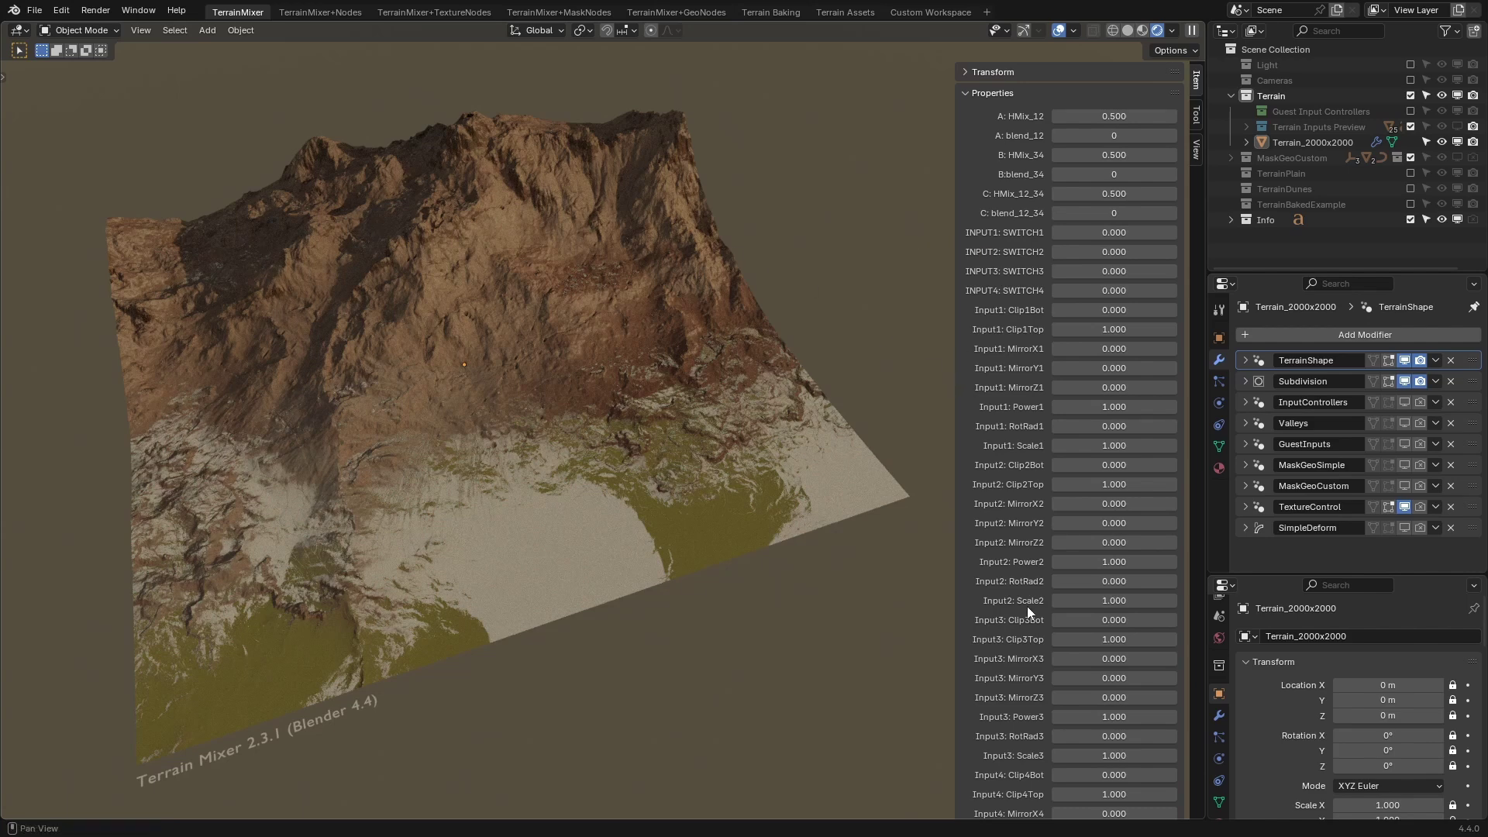
{"action": "left_click", "coordinate": [1243, 360]}
{"action": "left_click", "coordinate": [1338, 403]}
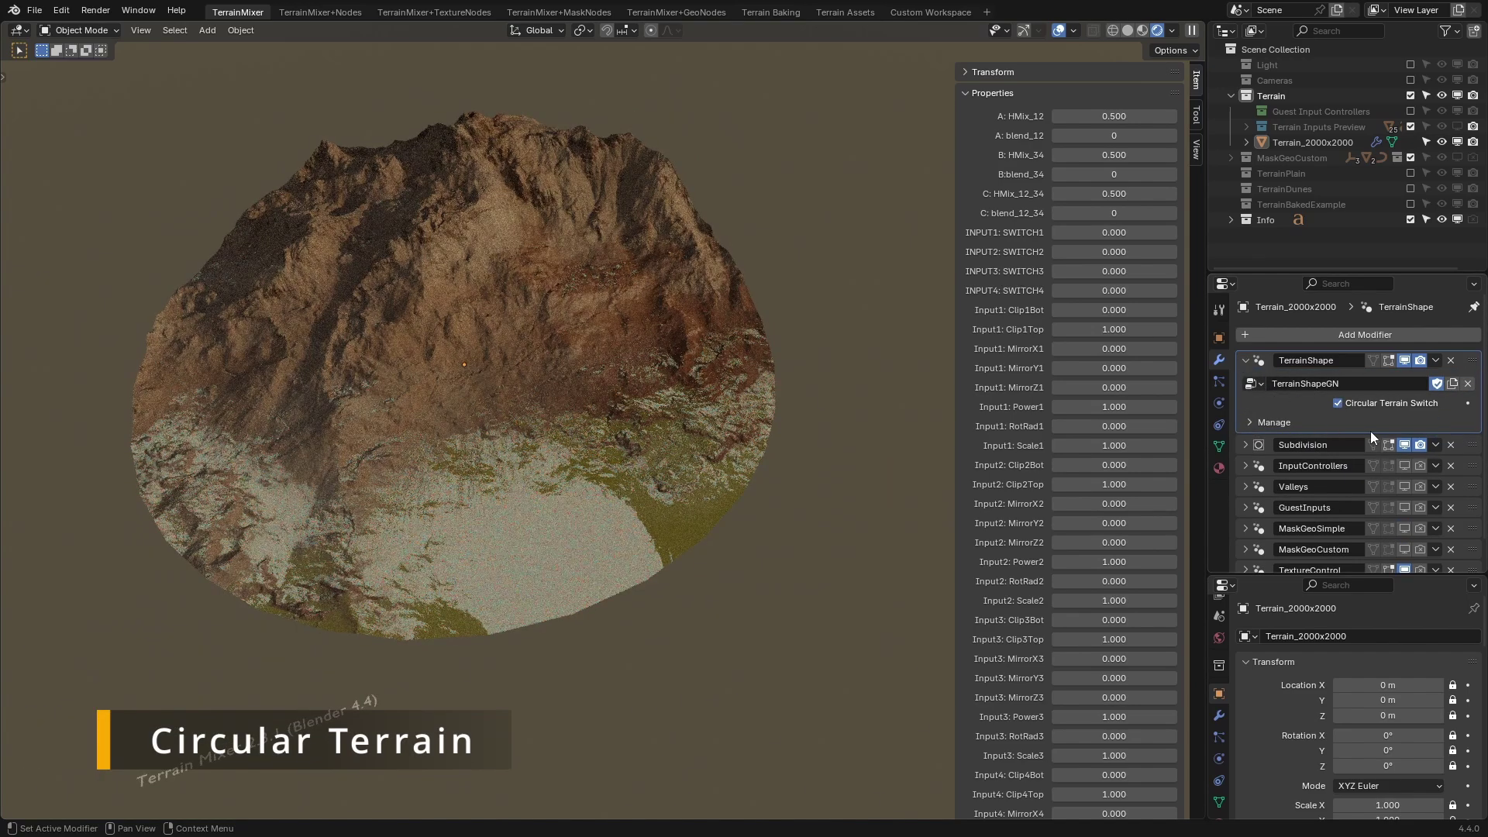
Set the terrain's Subdivision modifier to Catmull-Clark and check the smoothness of the circular edge.
{"action": "key", "text": "KP_7"}
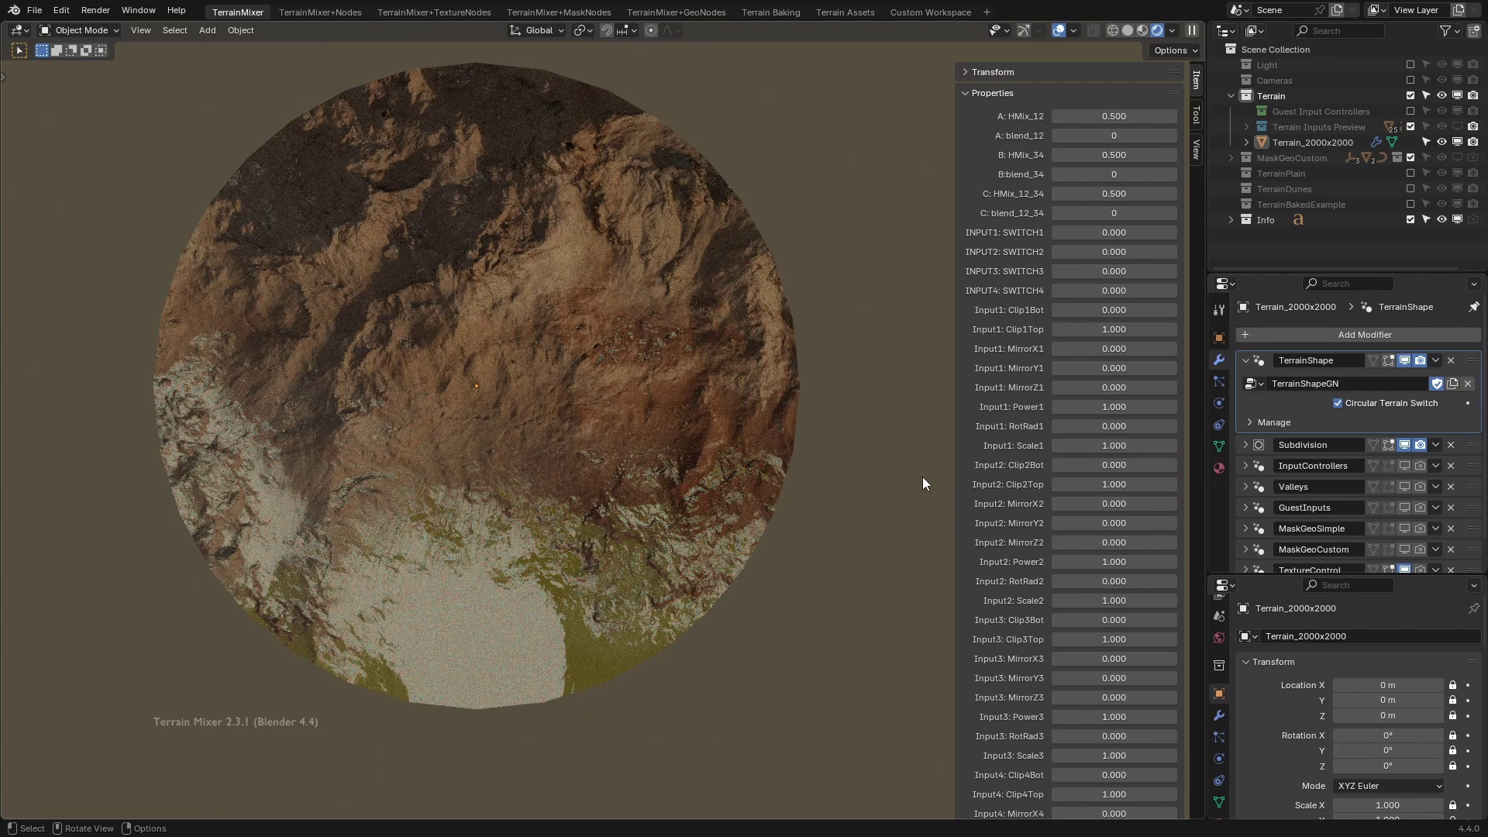
{"action": "left_click", "coordinate": [1241, 445]}
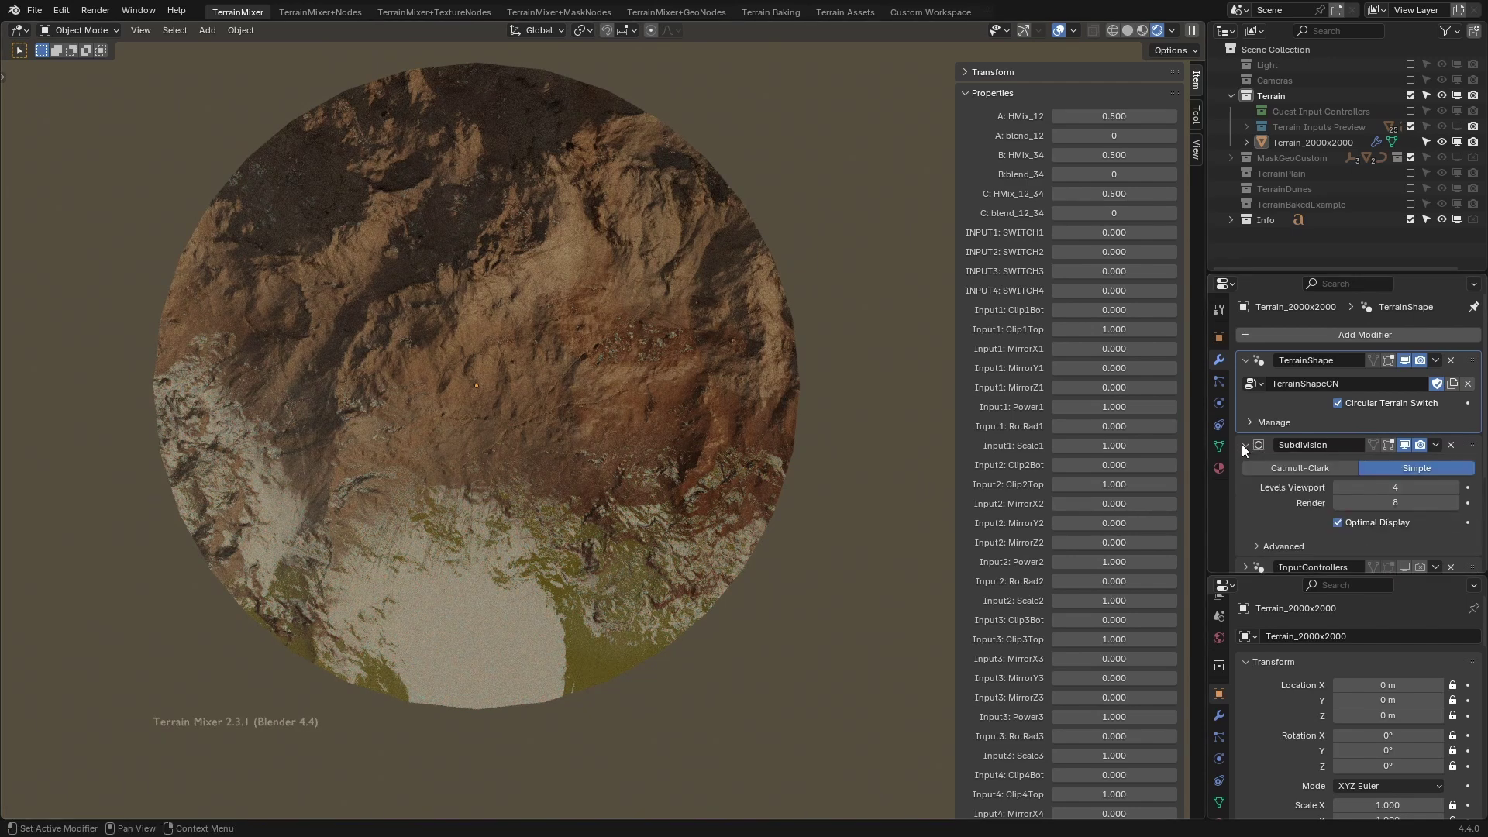
{"action": "left_click", "coordinate": [1281, 467]}
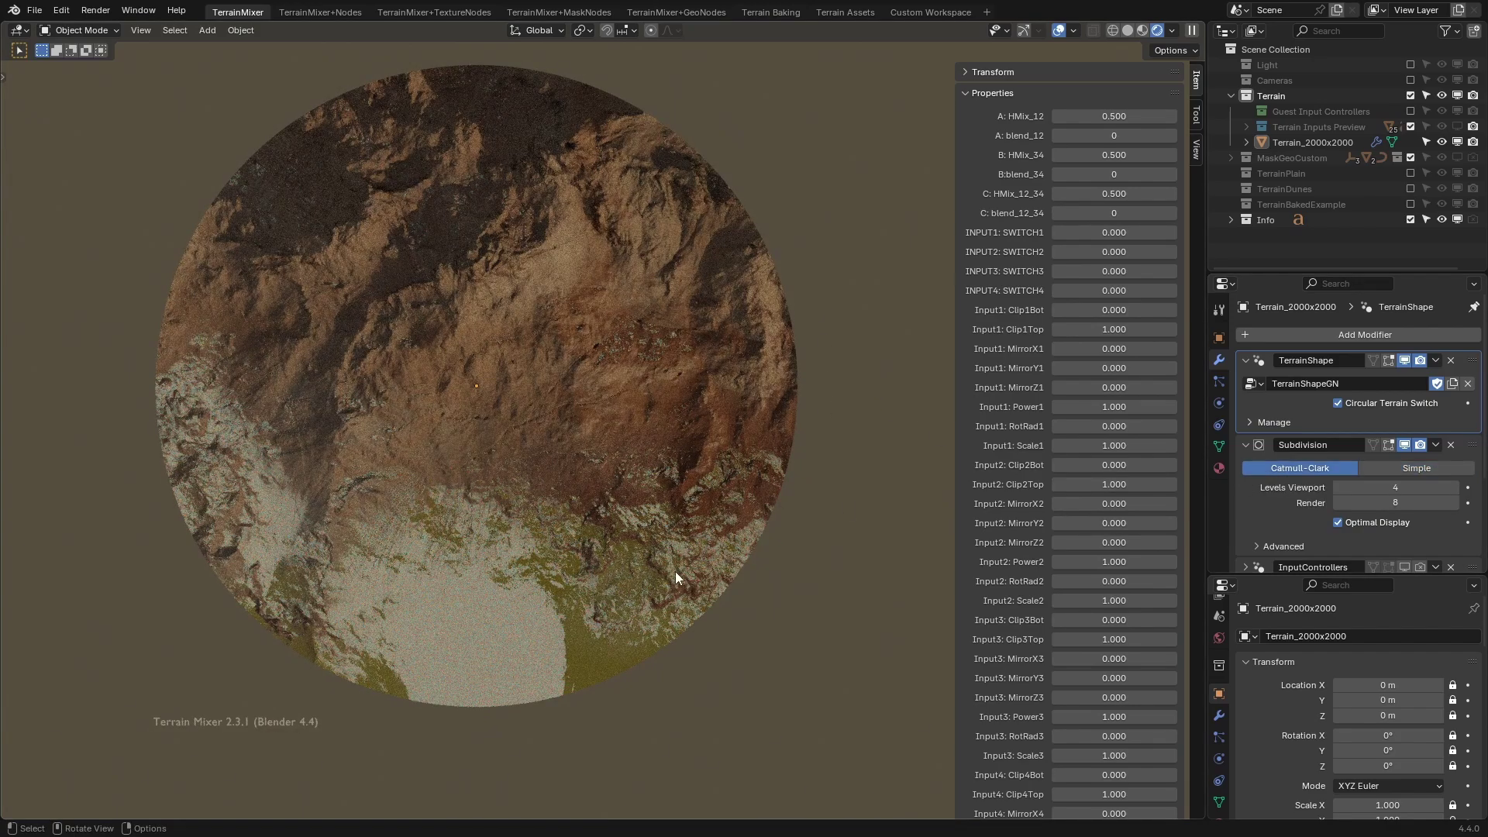
{"action": "middle_click_drag", "start_coordinate": [676, 577], "coordinate": [783, 498]}
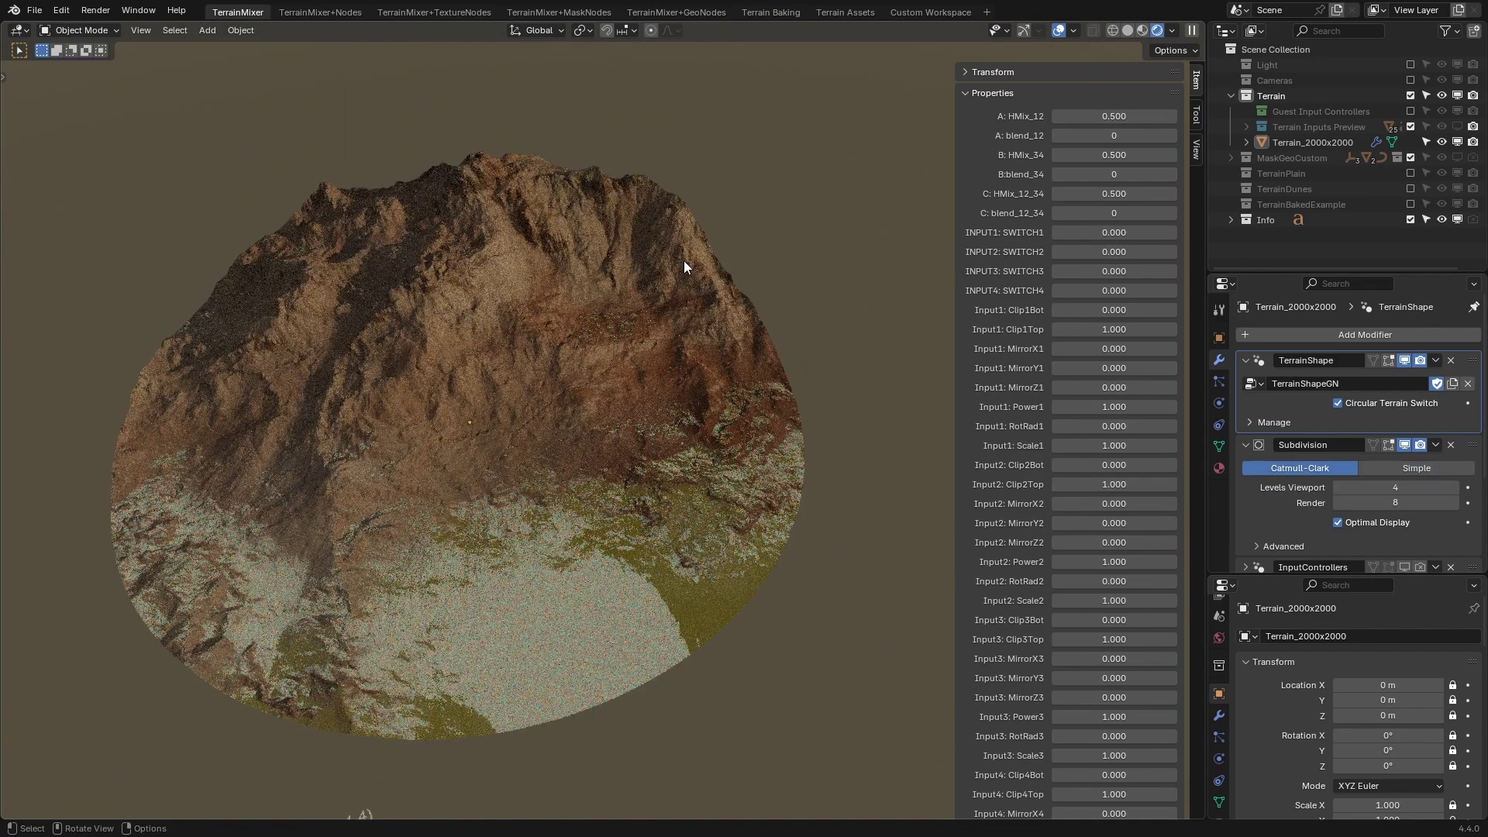
In the TerrainMixer+Nodes workspace, link the Texture Mask reroute to the Without Mask reroute and inspect the terrain.
{"action": "left_click", "coordinate": [333, 9]}
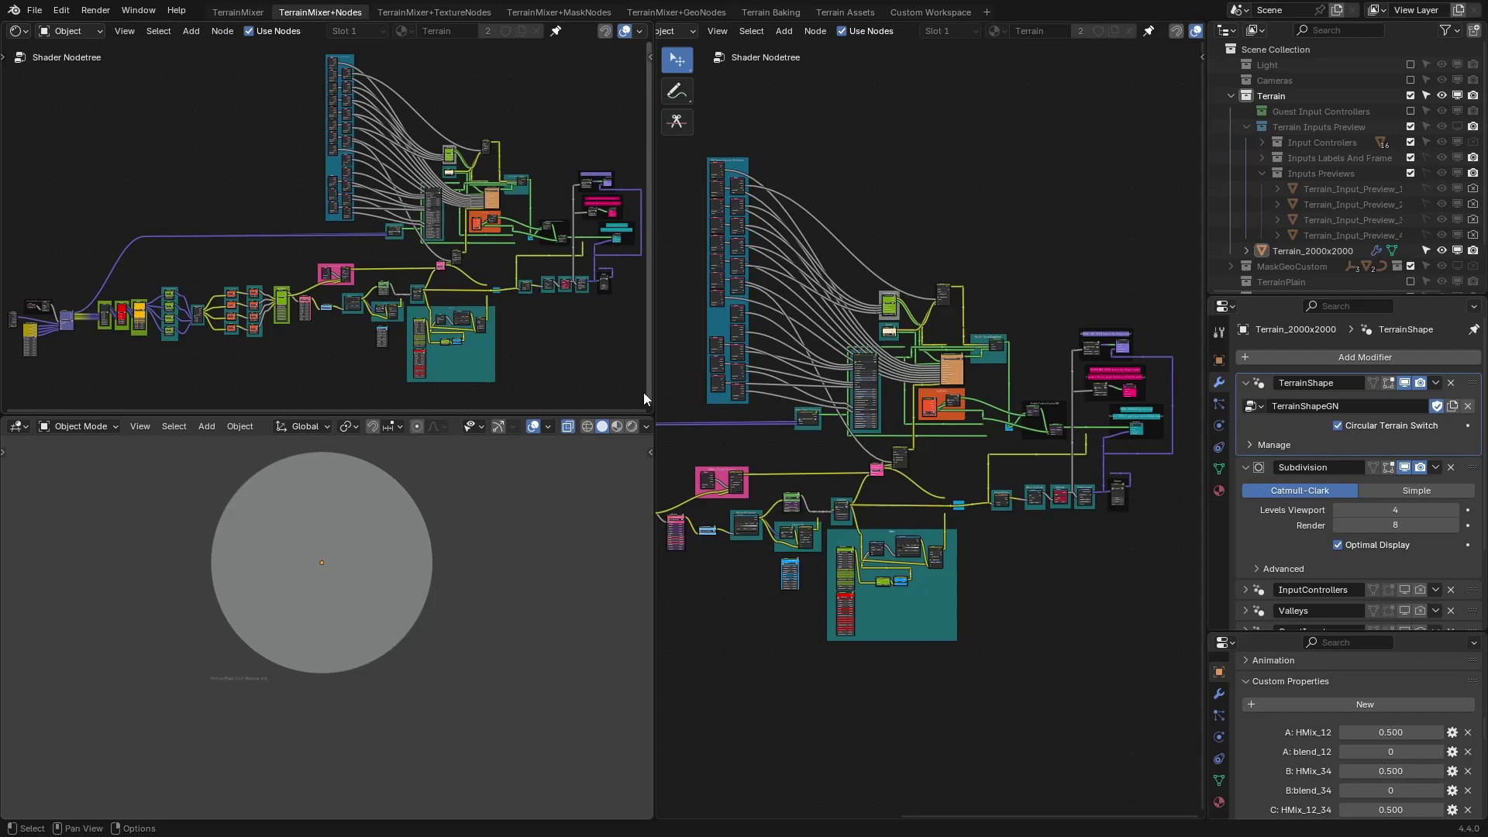
{"action": "scroll", "coordinate": [969, 621], "scroll_direction": "up", "scroll_amount": 6}
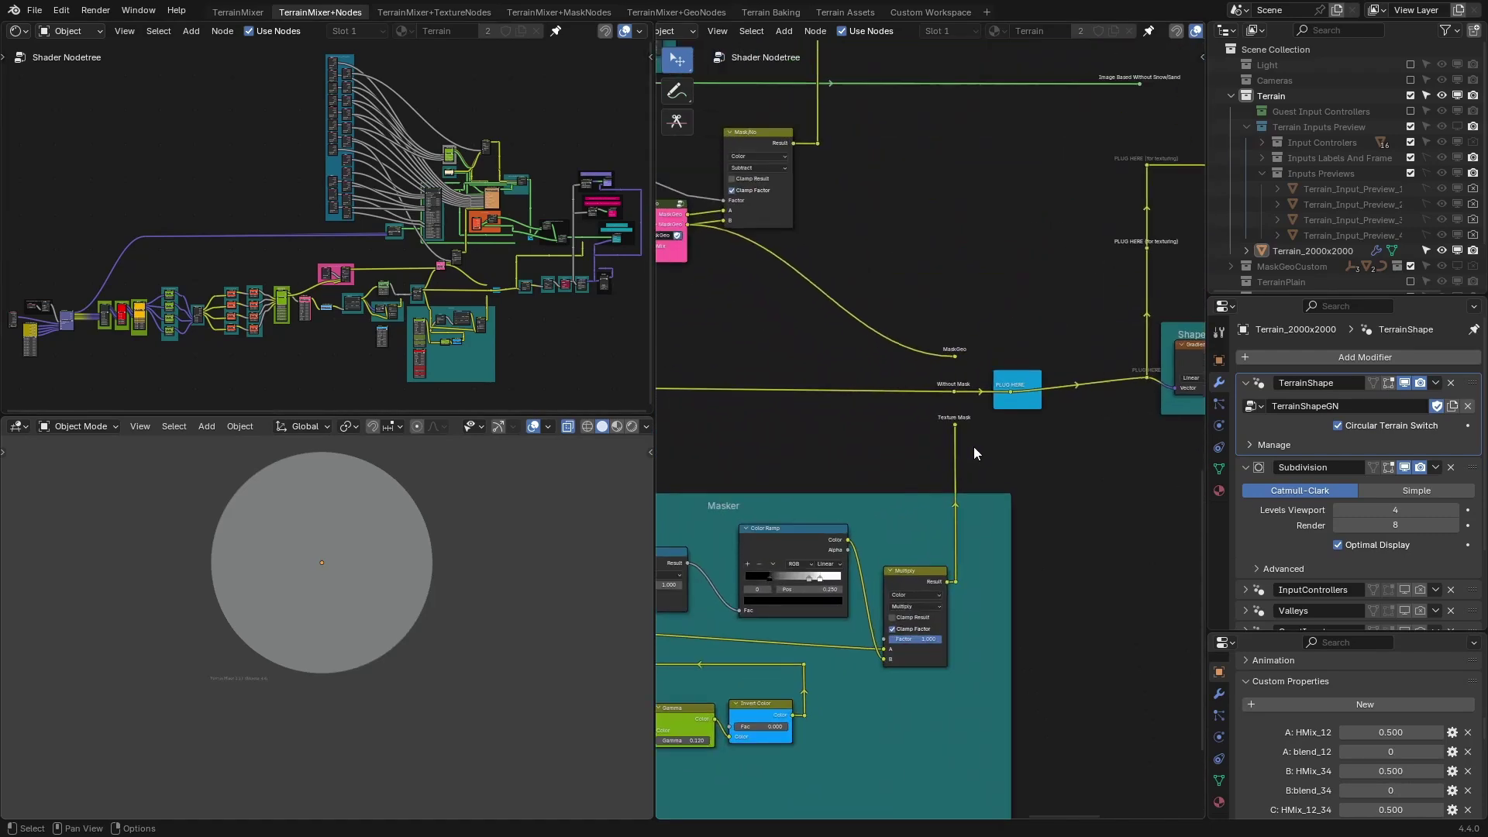
{"action": "scroll", "coordinate": [1008, 442], "scroll_direction": "up", "scroll_amount": 2}
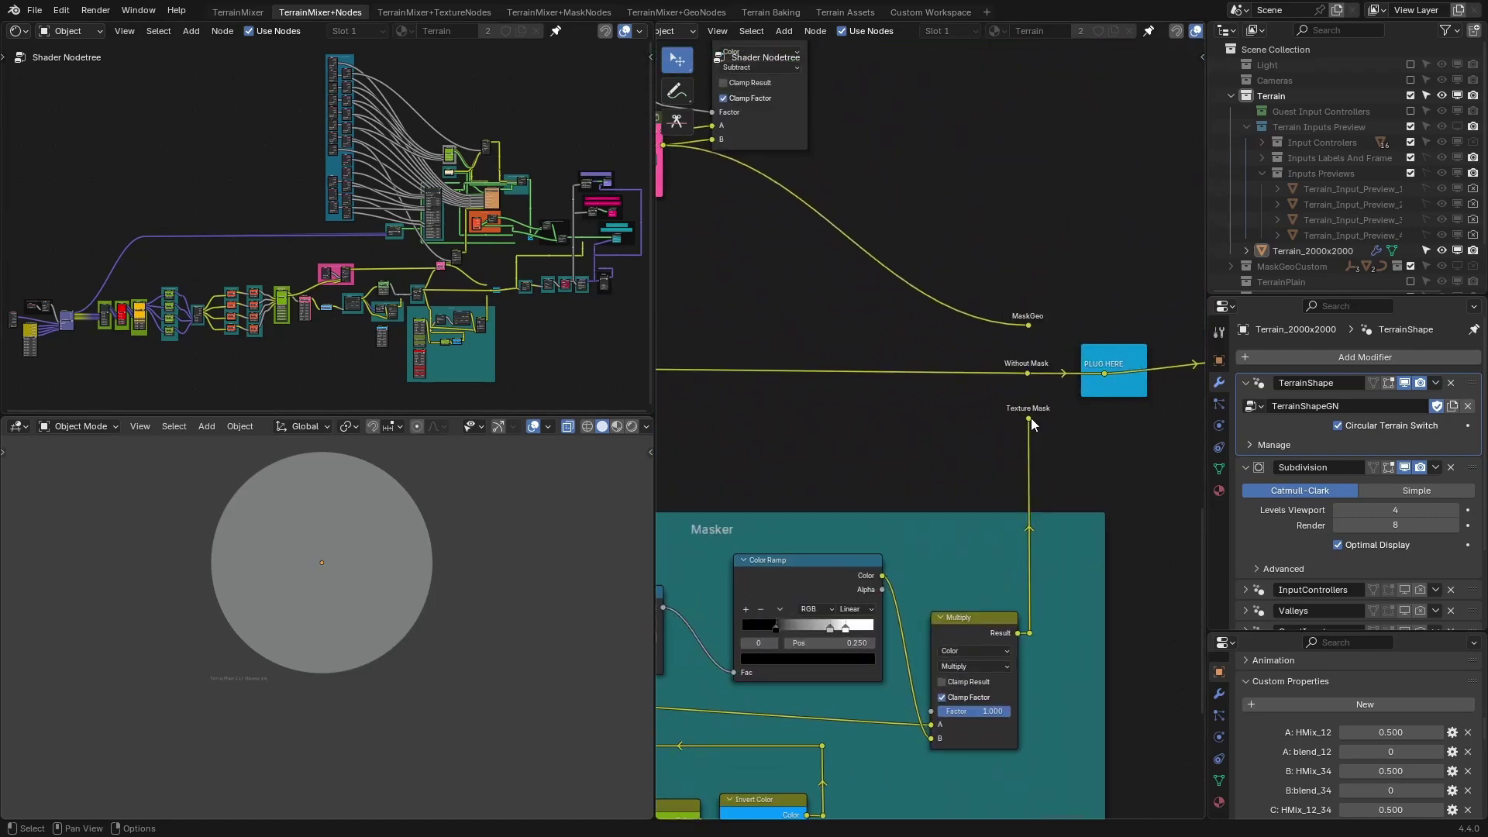
{"action": "left_click_drag", "start_coordinate": [1029, 419], "coordinate": [1027, 374]}
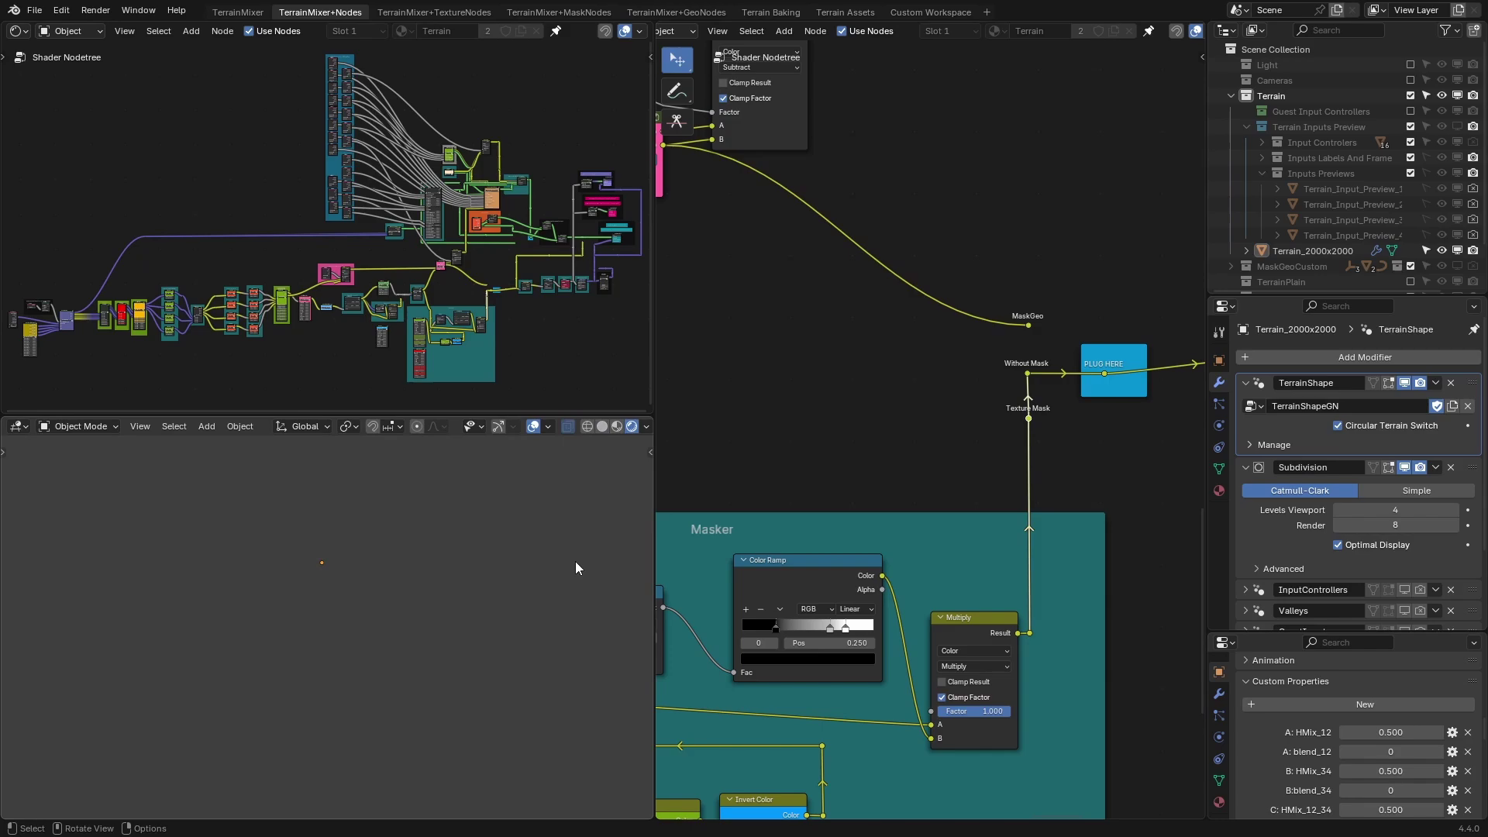
{"action": "scroll", "coordinate": [372, 637], "scroll_direction": "up", "scroll_amount": 3}
{"action": "middle_click_drag", "start_coordinate": [367, 634], "coordinate": [491, 616]}
{"action": "scroll", "coordinate": [1407, 600], "scroll_direction": "down", "scroll_amount": 3}
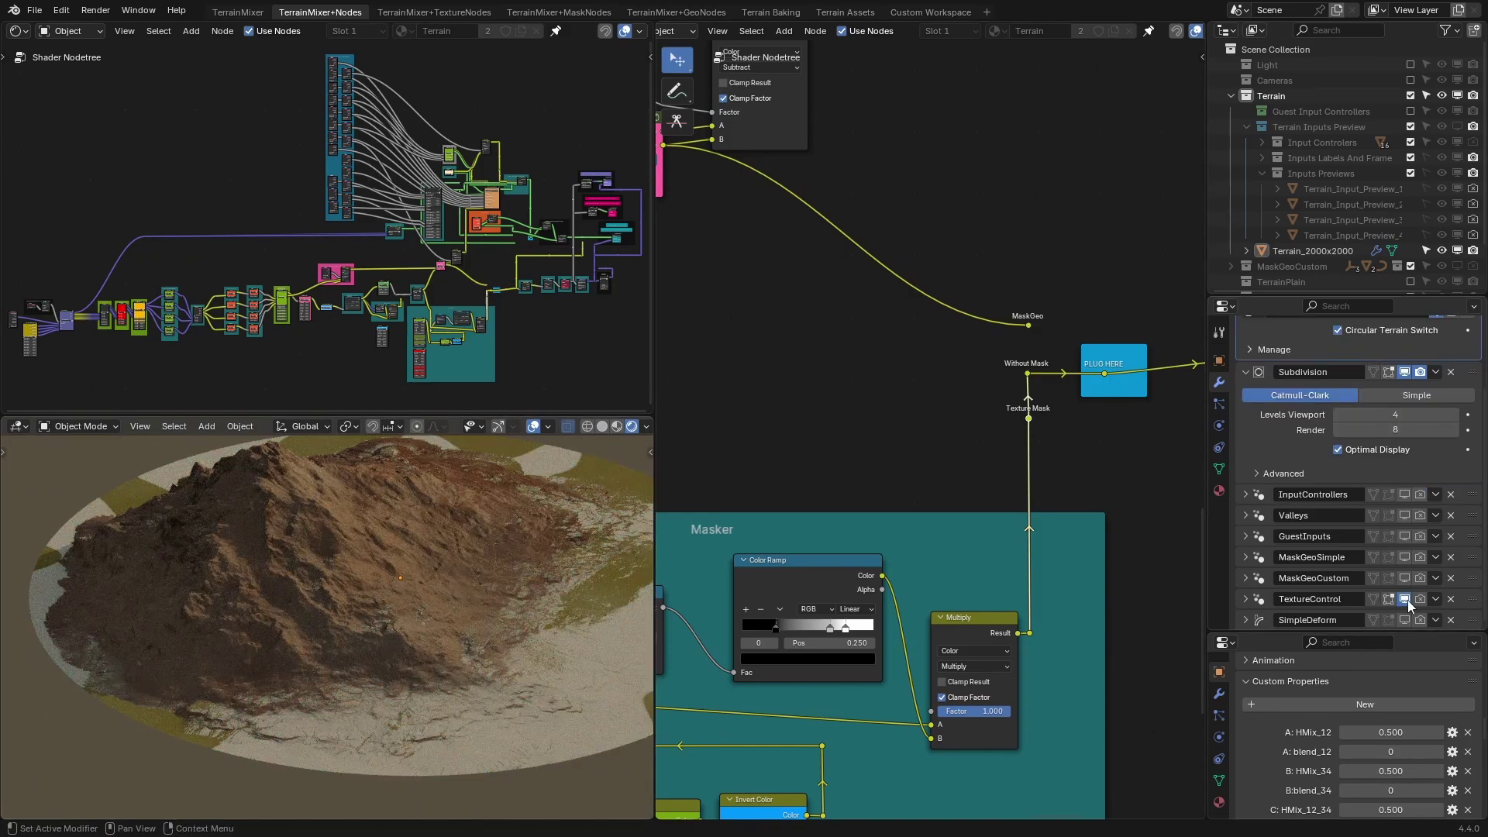
Disable the TextureControl modifier in the viewport and link the Cascader output back to the Without Mask reroute.
{"action": "left_click", "coordinate": [1404, 599]}
{"action": "middle_click_drag", "start_coordinate": [387, 598], "coordinate": [324, 593]}
{"action": "left_click_drag", "start_coordinate": [751, 372], "coordinate": [1139, 376]}
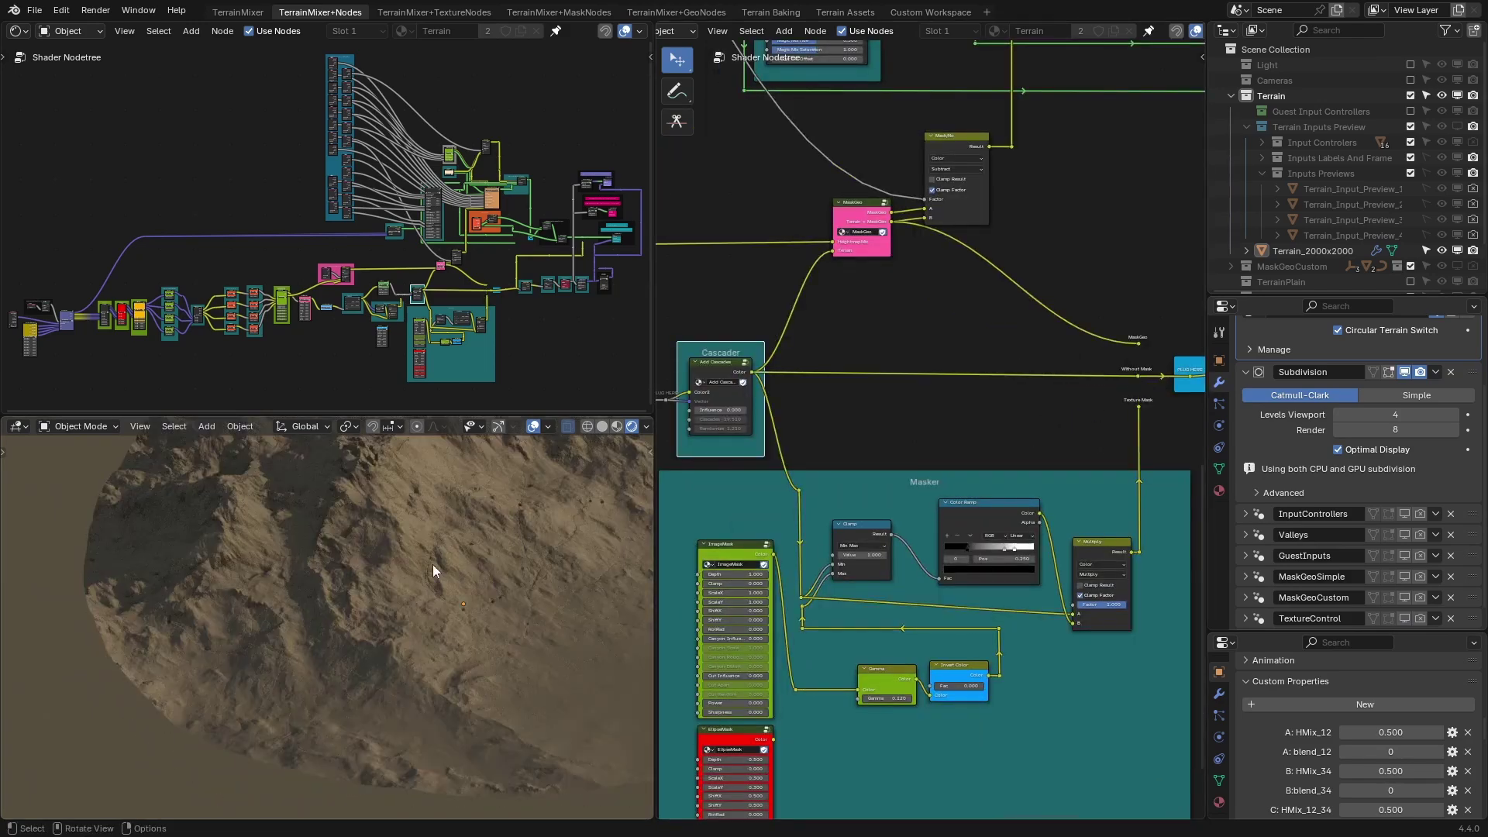
Link the Texture Mask reroute to the PLUG HERE reroute and inspect the masked circular terrain from several sides.
{"action": "scroll", "coordinate": [434, 565], "scroll_direction": "down", "scroll_amount": 3}
{"action": "middle_click_drag", "start_coordinate": [453, 556], "coordinate": [394, 551], "text": "shift"}
{"action": "middle_click_drag", "start_coordinate": [1000, 448], "coordinate": [936, 442]}
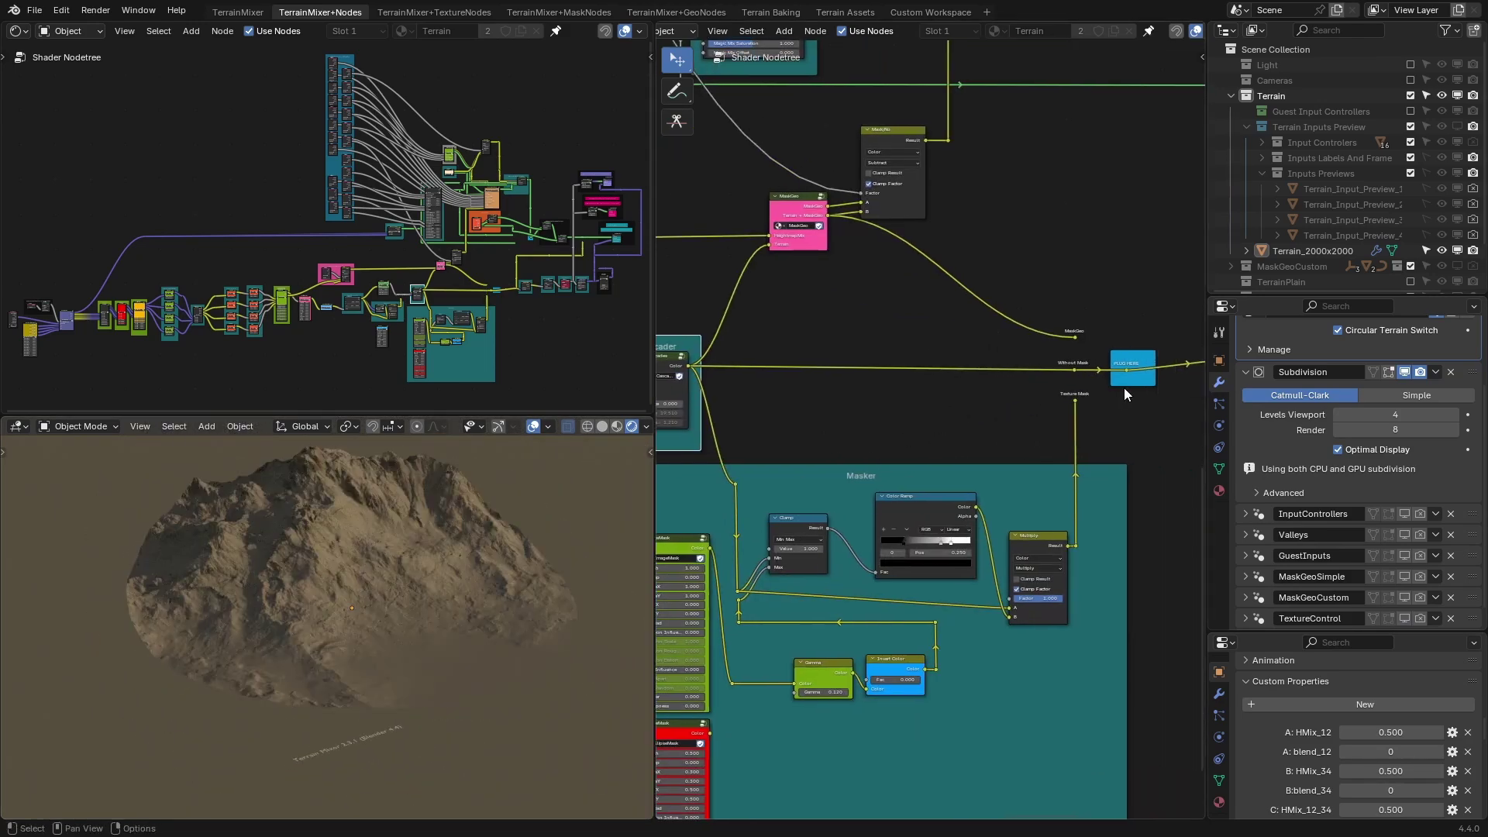
{"action": "left_click_drag", "start_coordinate": [1076, 401], "coordinate": [1125, 378]}
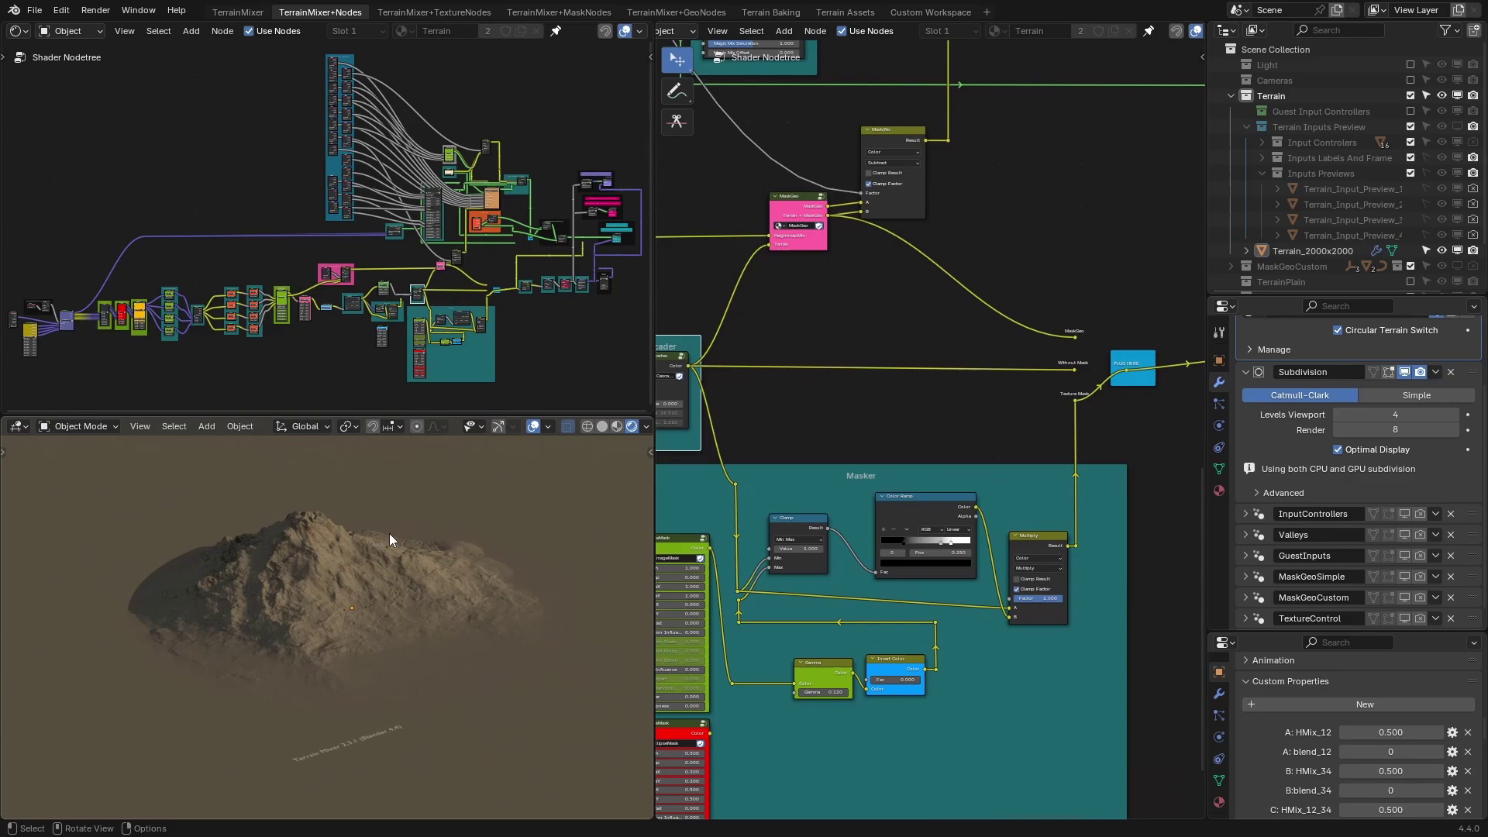
{"action": "scroll", "coordinate": [465, 558], "scroll_direction": "up", "scroll_amount": 3}
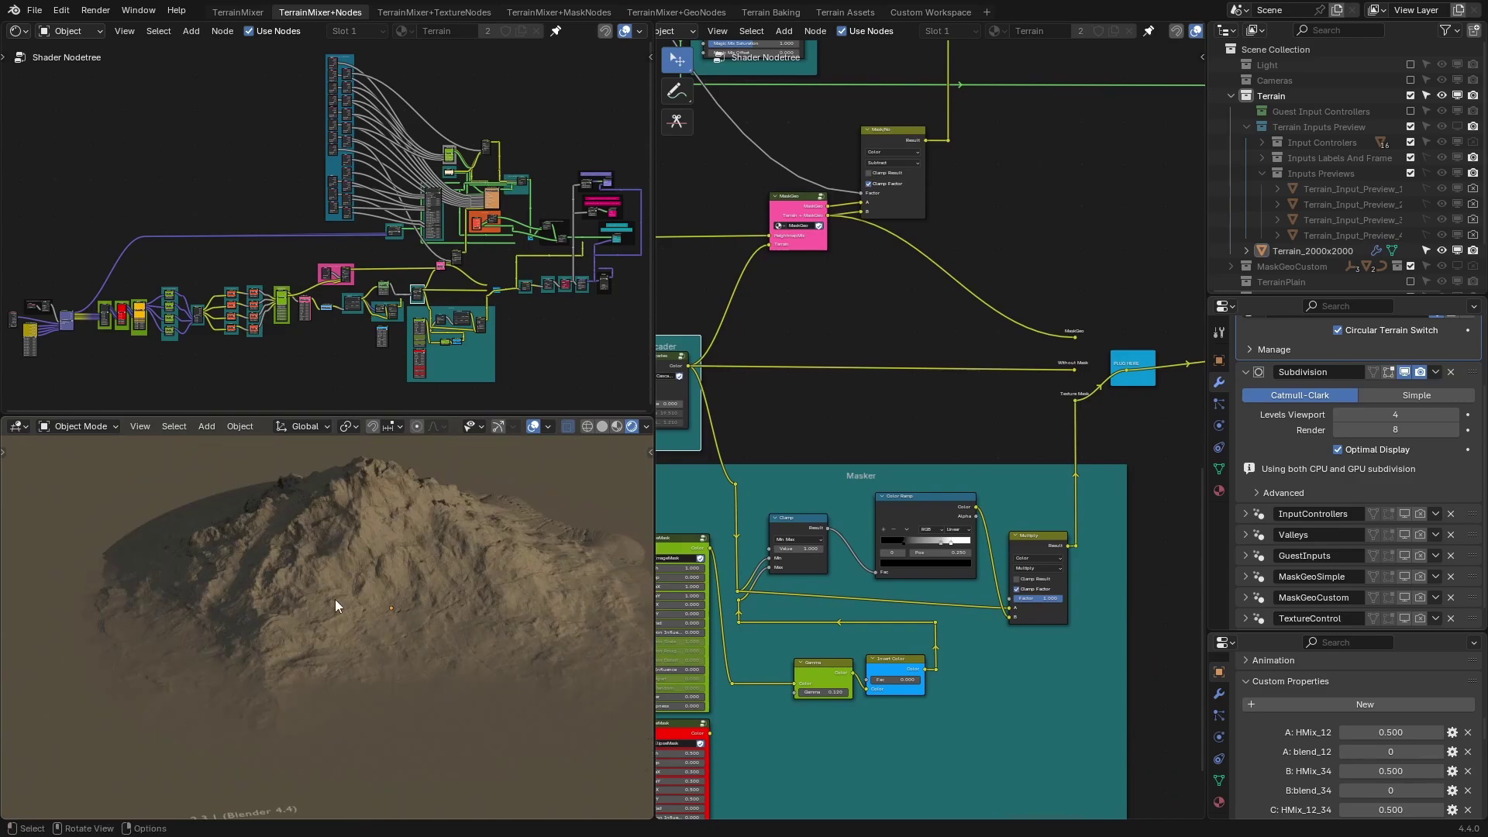
{"action": "middle_click_drag", "start_coordinate": [314, 562], "coordinate": [468, 552]}
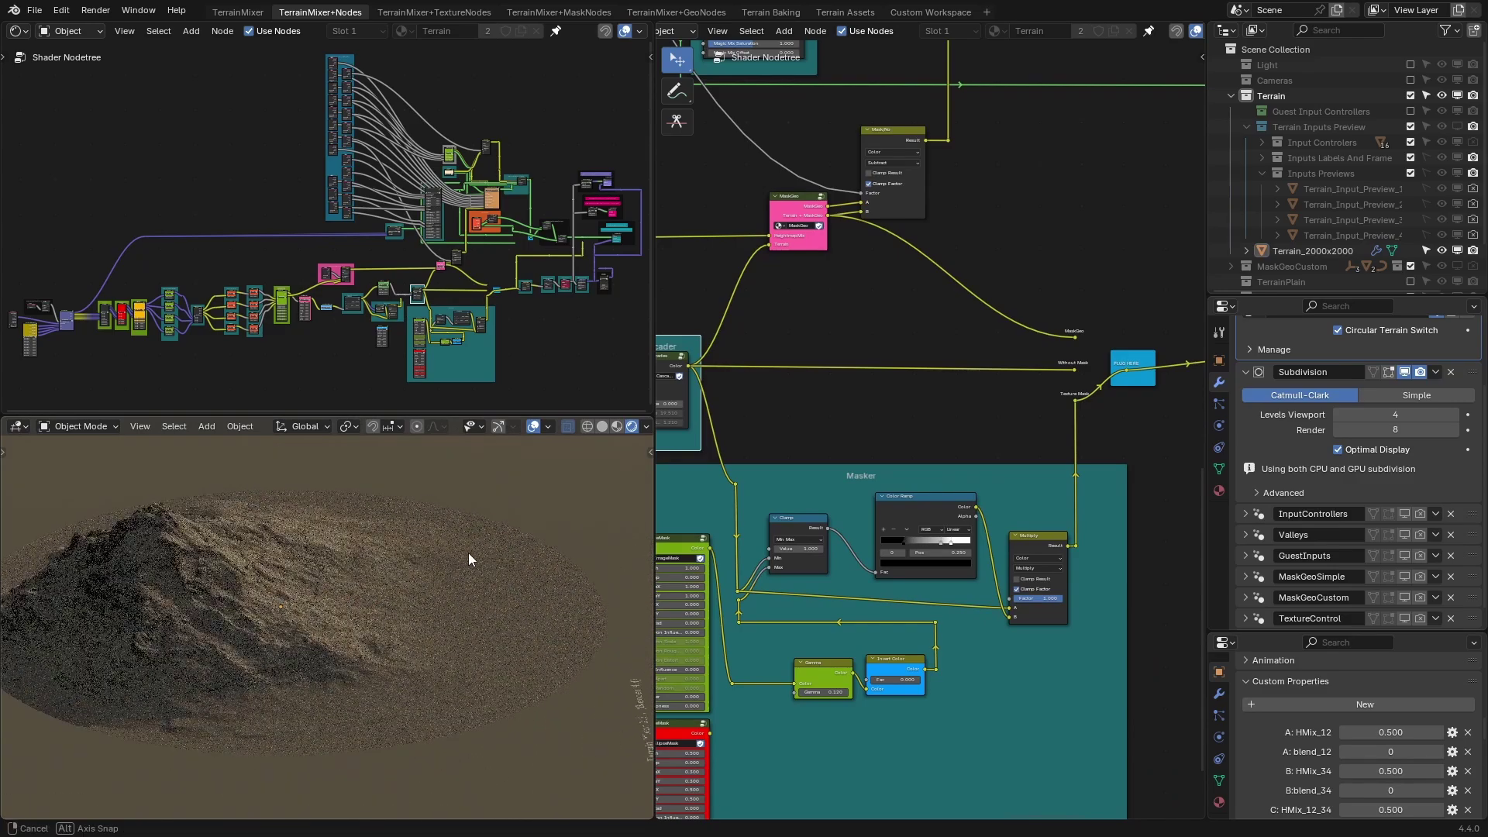
{"action": "scroll", "coordinate": [318, 636], "scroll_direction": "down", "scroll_amount": 2}
{"action": "middle_click_drag", "start_coordinate": [311, 620], "coordinate": [53, 606]}
{"action": "middle_click_drag", "start_coordinate": [396, 620], "coordinate": [435, 532]}
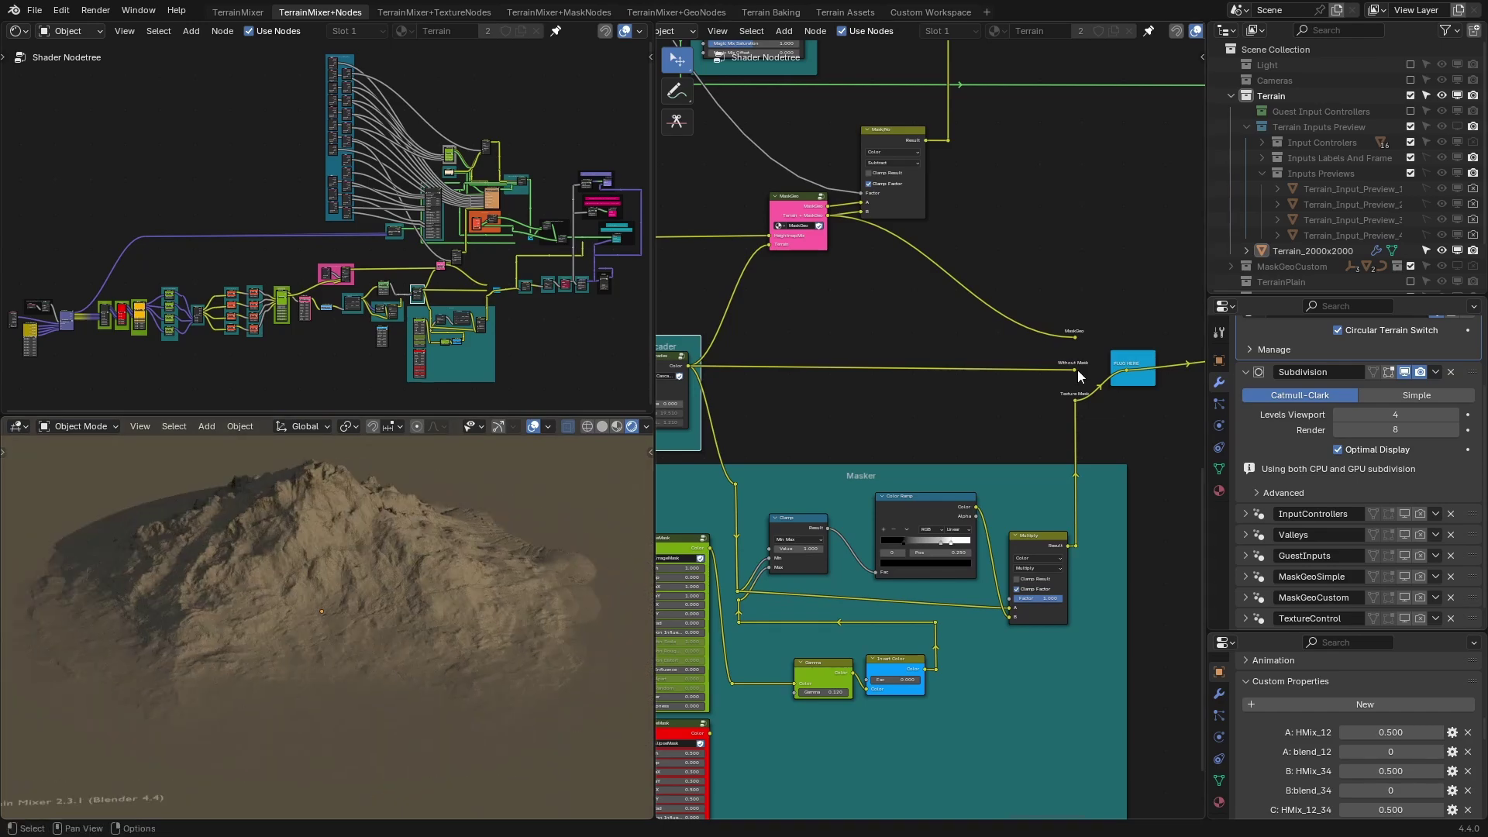
Link the Without Mask reroute back to the PLUG HERE reroute.
{"action": "left_click_drag", "start_coordinate": [1078, 369], "coordinate": [1126, 369]}
{"action": "mouse_move", "coordinate": [444, 560]}
{"action": "middle_mouse_down"}
{"action": "mouse_move", "coordinate": [385, 596]}
{"action": "mouse_move", "coordinate": [474, 580]}
{"action": "mouse_move", "coordinate": [455, 588]}
{"action": "middle_mouse_up"}
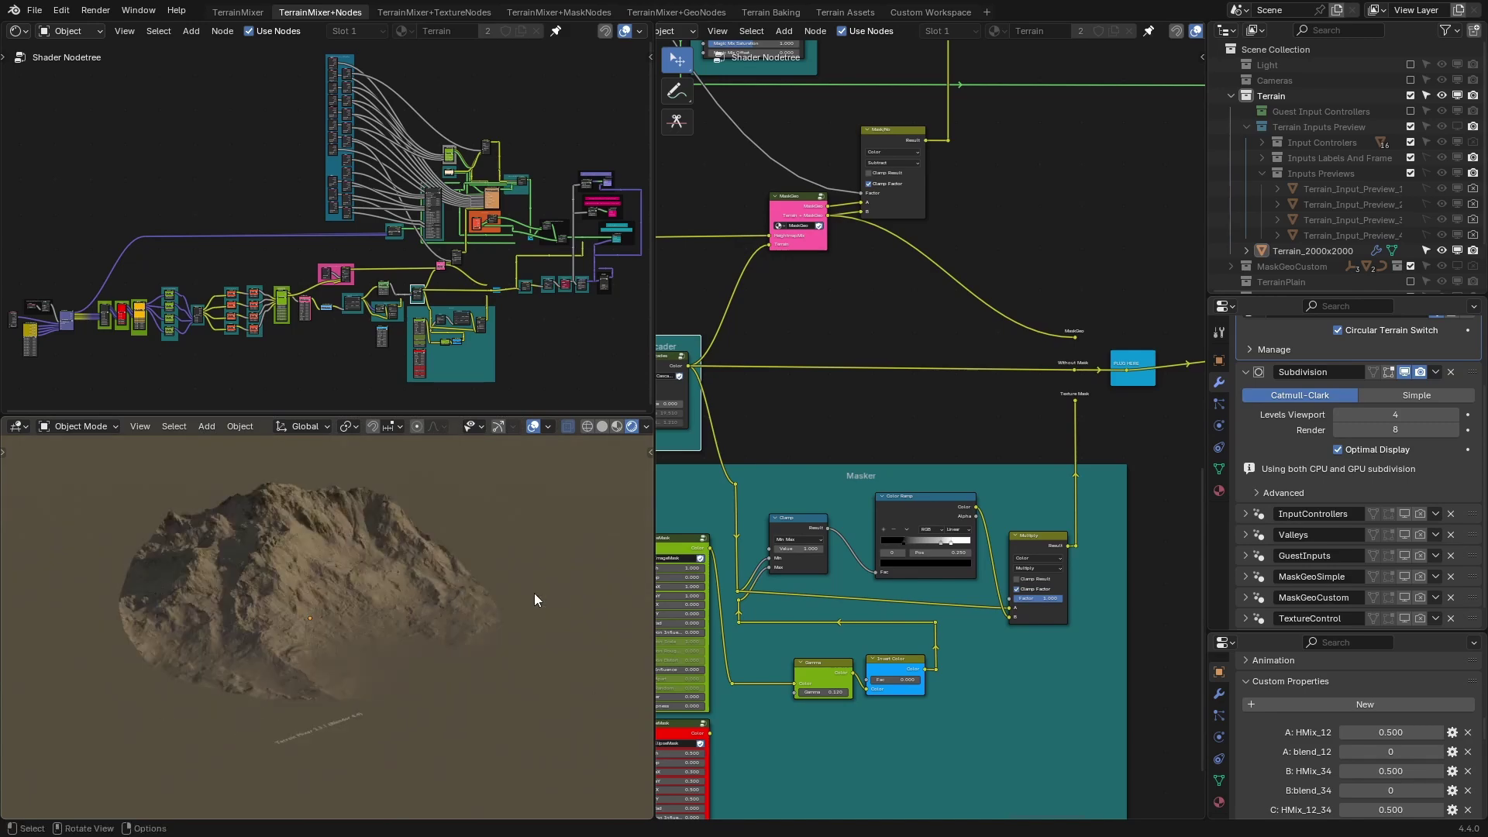
In the TerrainMixer workspace, turn off the Circular Terrain Switch and set the Subdivision modifier to Simple.
{"action": "left_click", "coordinate": [237, 12]}
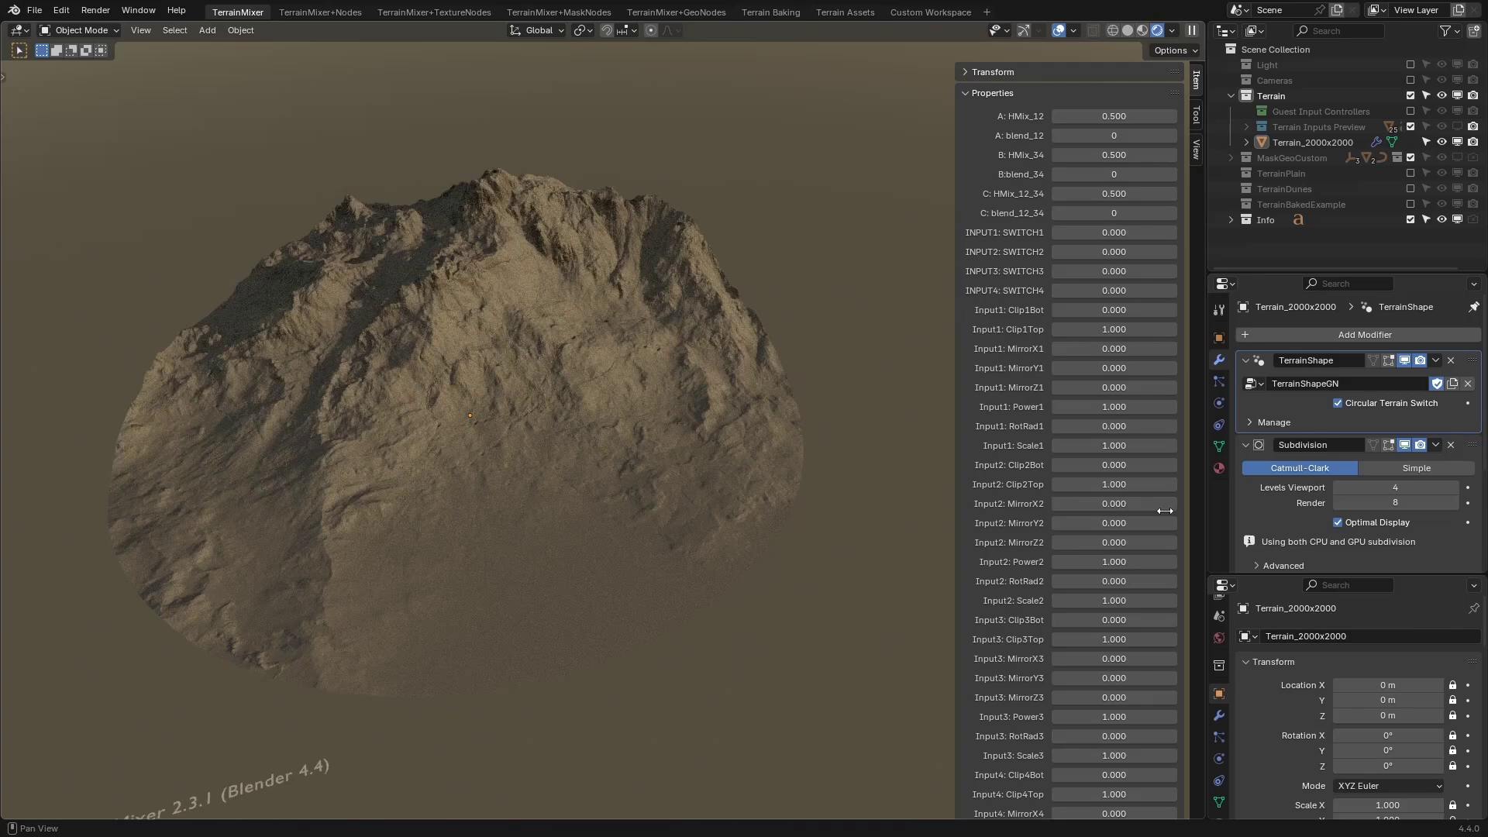
{"action": "left_click", "coordinate": [1359, 410]}
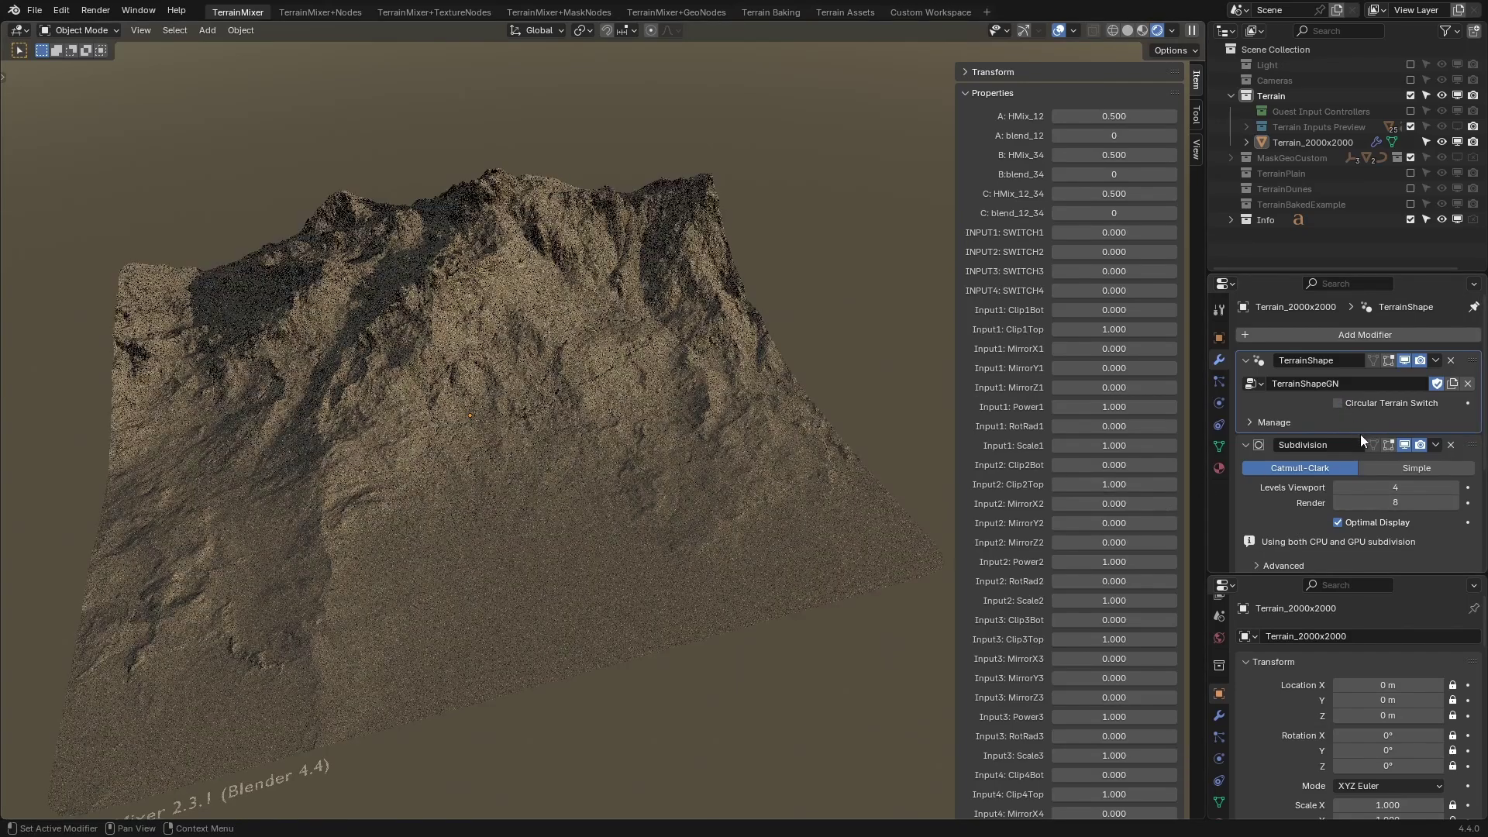
{"action": "left_click", "coordinate": [1393, 468]}
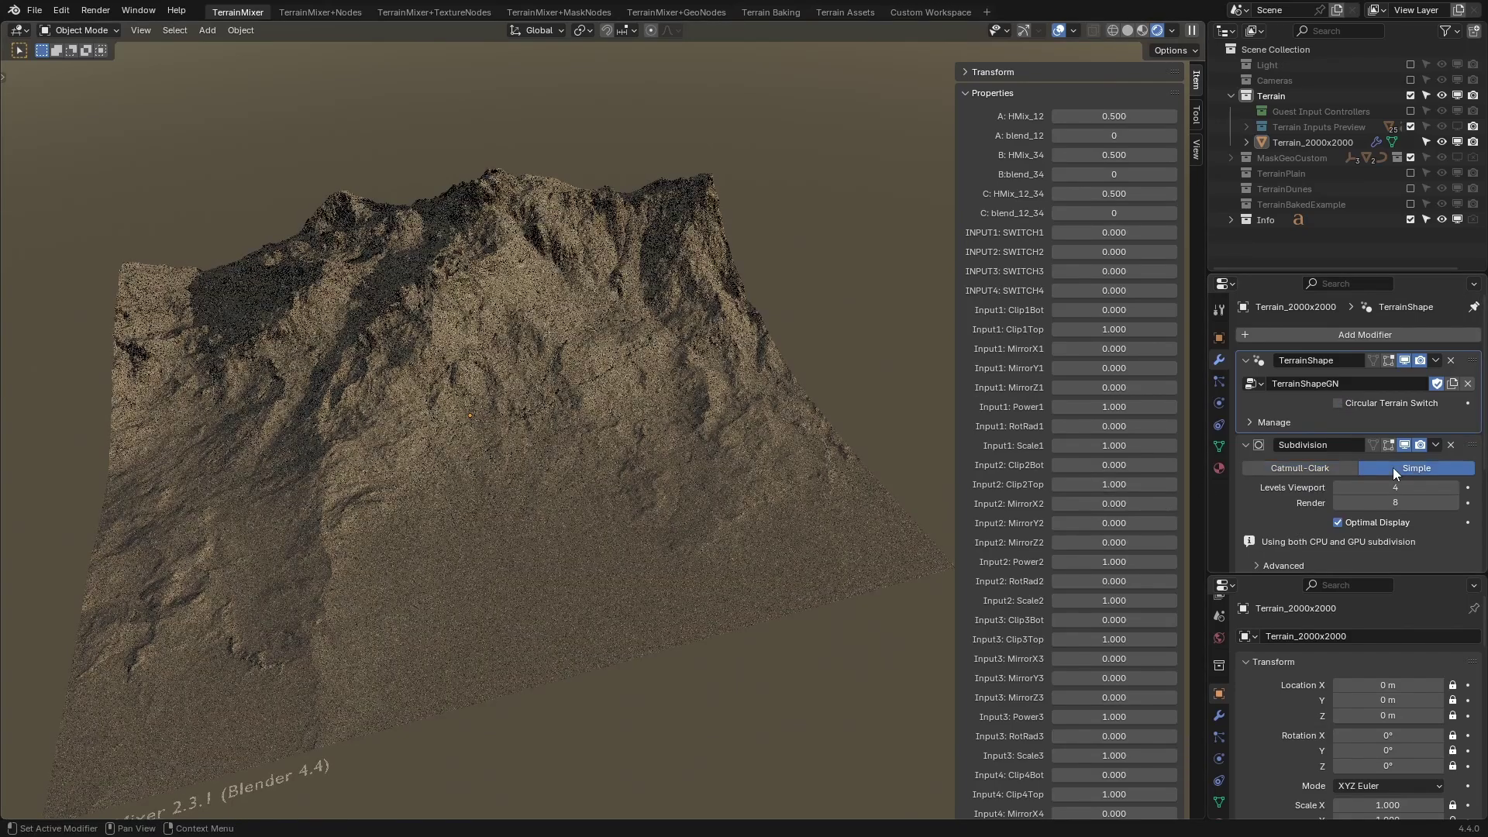
{"action": "left_click", "coordinate": [1245, 445]}
{"action": "left_click", "coordinate": [1246, 360]}
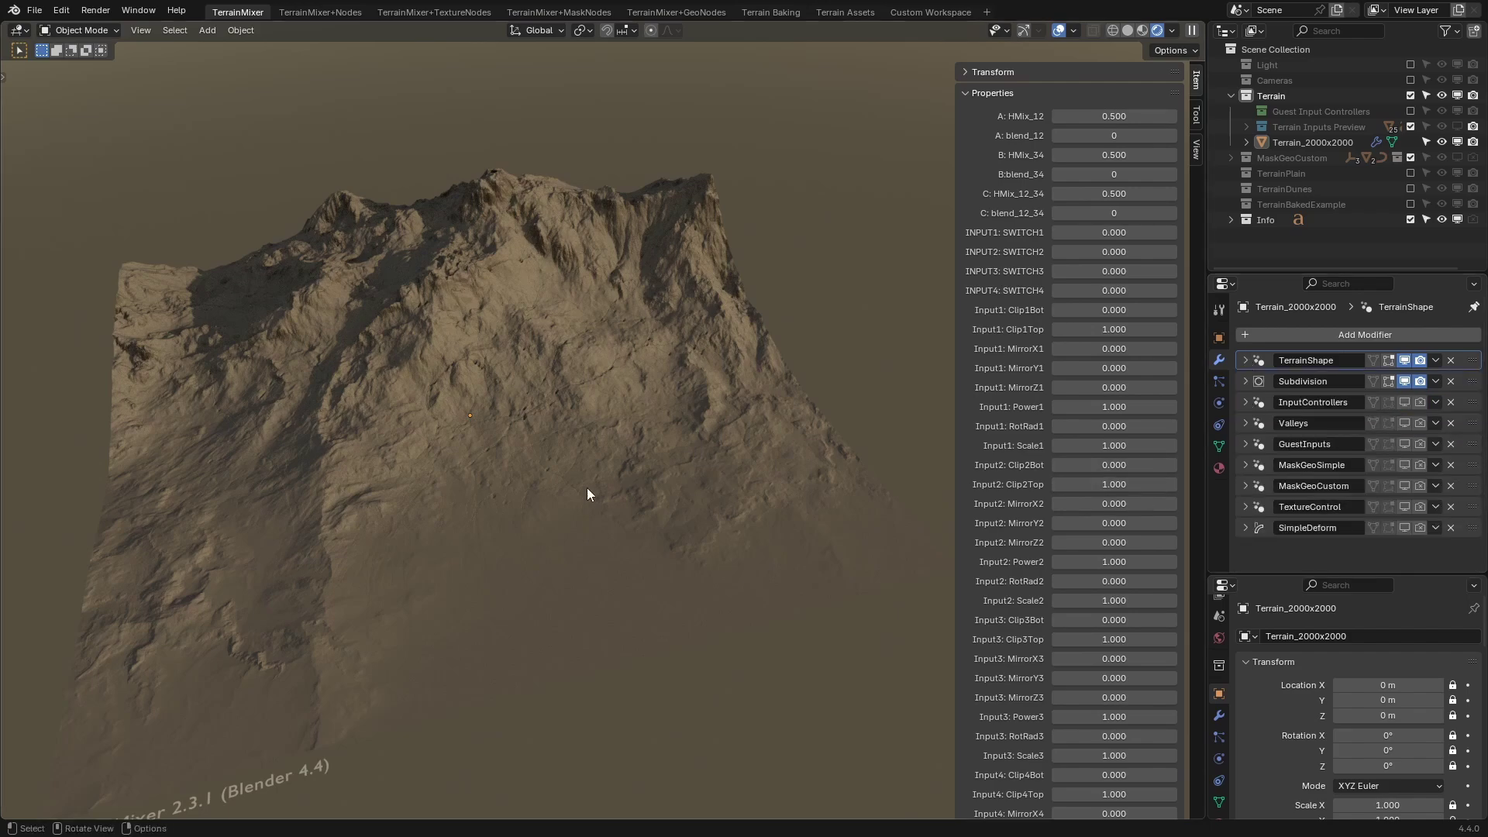
Show the Terrain Inputs Preview collection in the viewport and frame the terrain together with its input controllers.
{"action": "scroll", "coordinate": [587, 488], "scroll_direction": "down", "scroll_amount": 2}
{"action": "middle_click_drag", "start_coordinate": [595, 501], "coordinate": [533, 407], "text": "shift"}
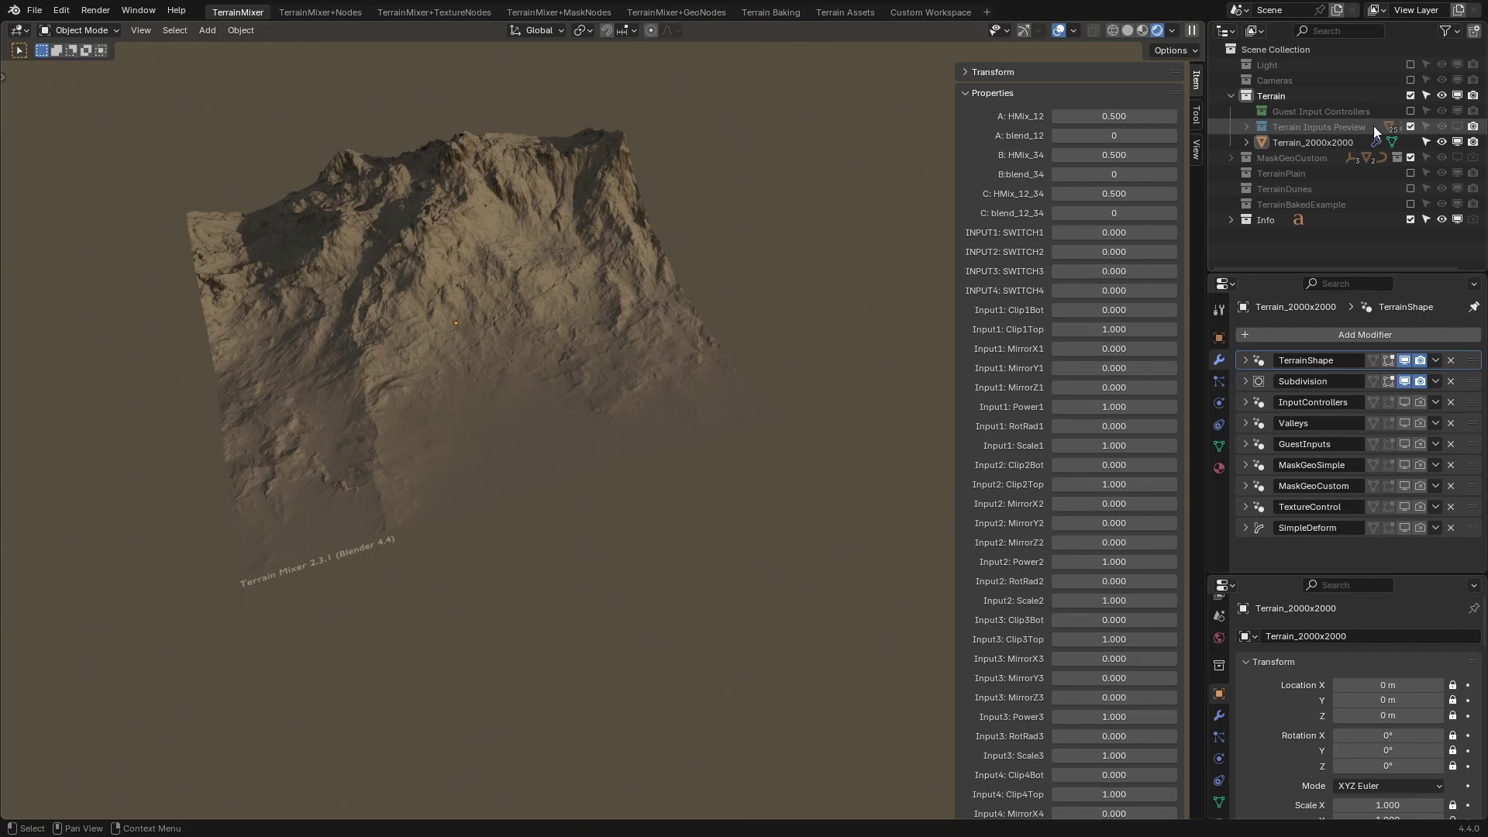
{"action": "left_click", "coordinate": [1457, 127]}
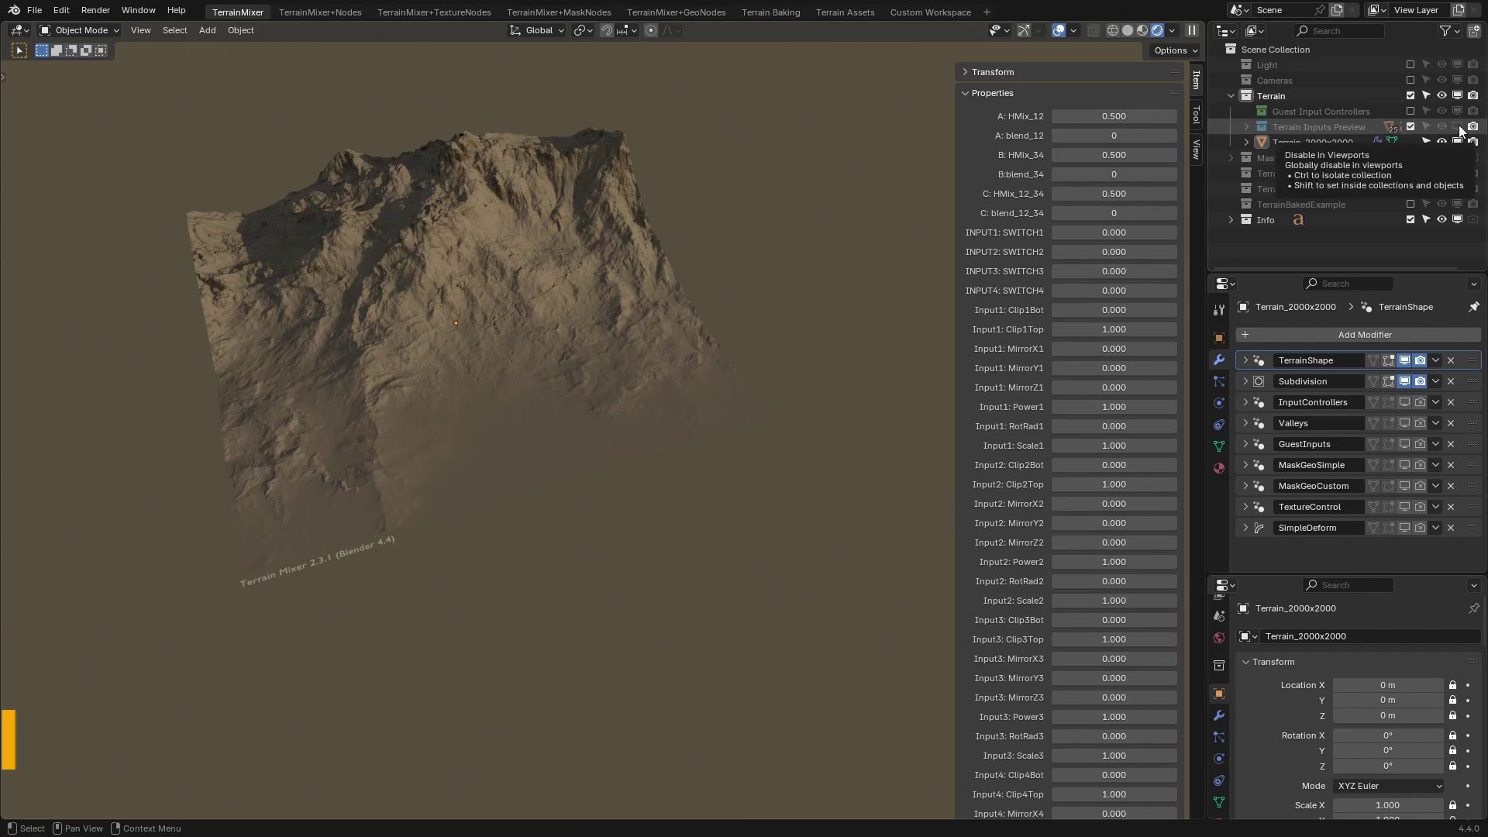
{"action": "scroll", "coordinate": [784, 480], "scroll_direction": "down", "scroll_amount": 2}
{"action": "middle_click_drag", "start_coordinate": [784, 481], "coordinate": [756, 426]}
{"action": "scroll", "coordinate": [798, 492], "scroll_direction": "up", "scroll_amount": 1}
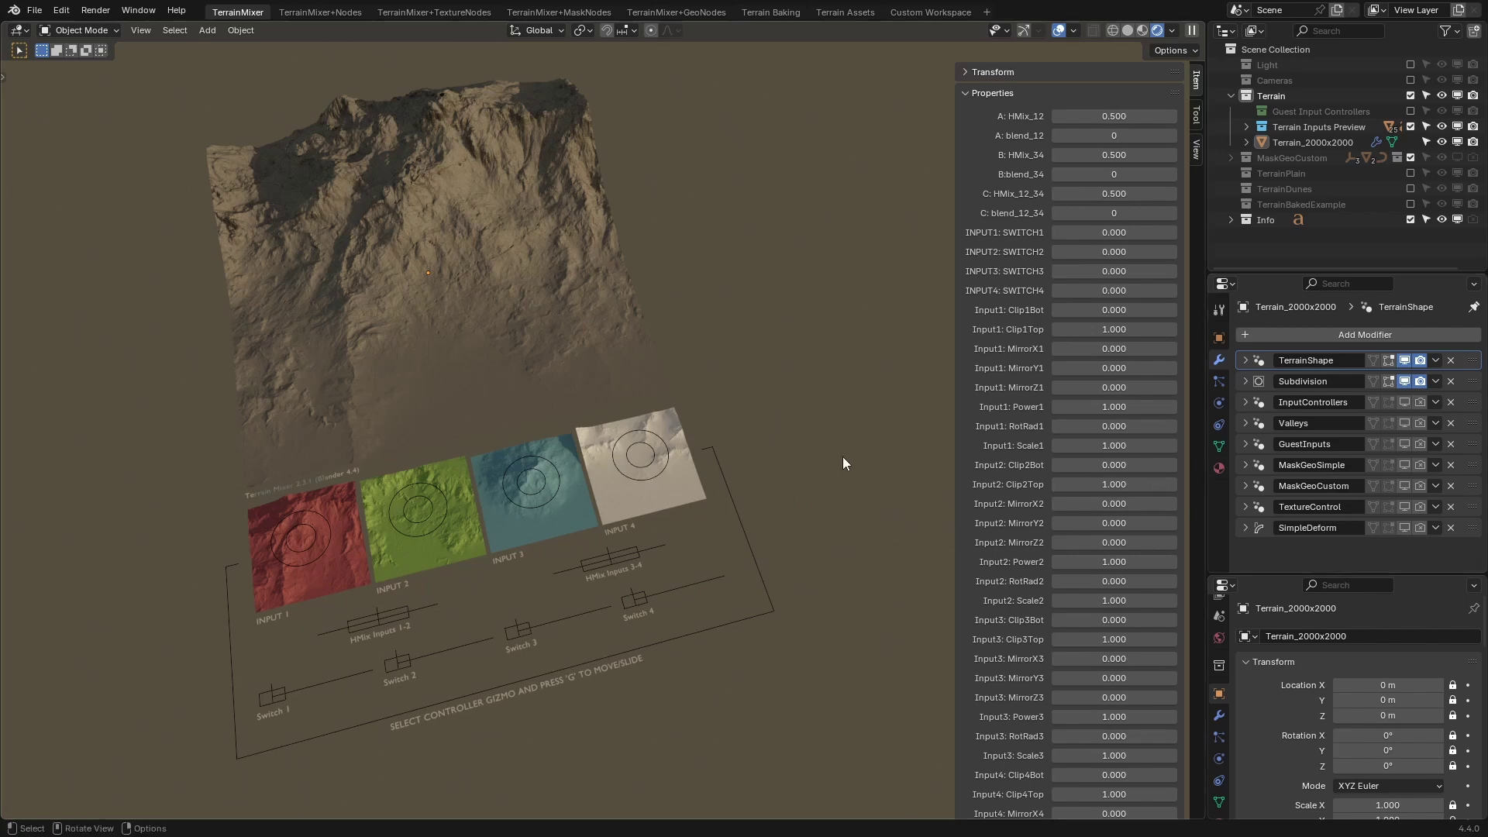
Select the HMix Inputs 1-2 controller gizmo and examine the mask settings in the InputControllers modifier.
{"action": "left_click", "coordinate": [377, 618]}
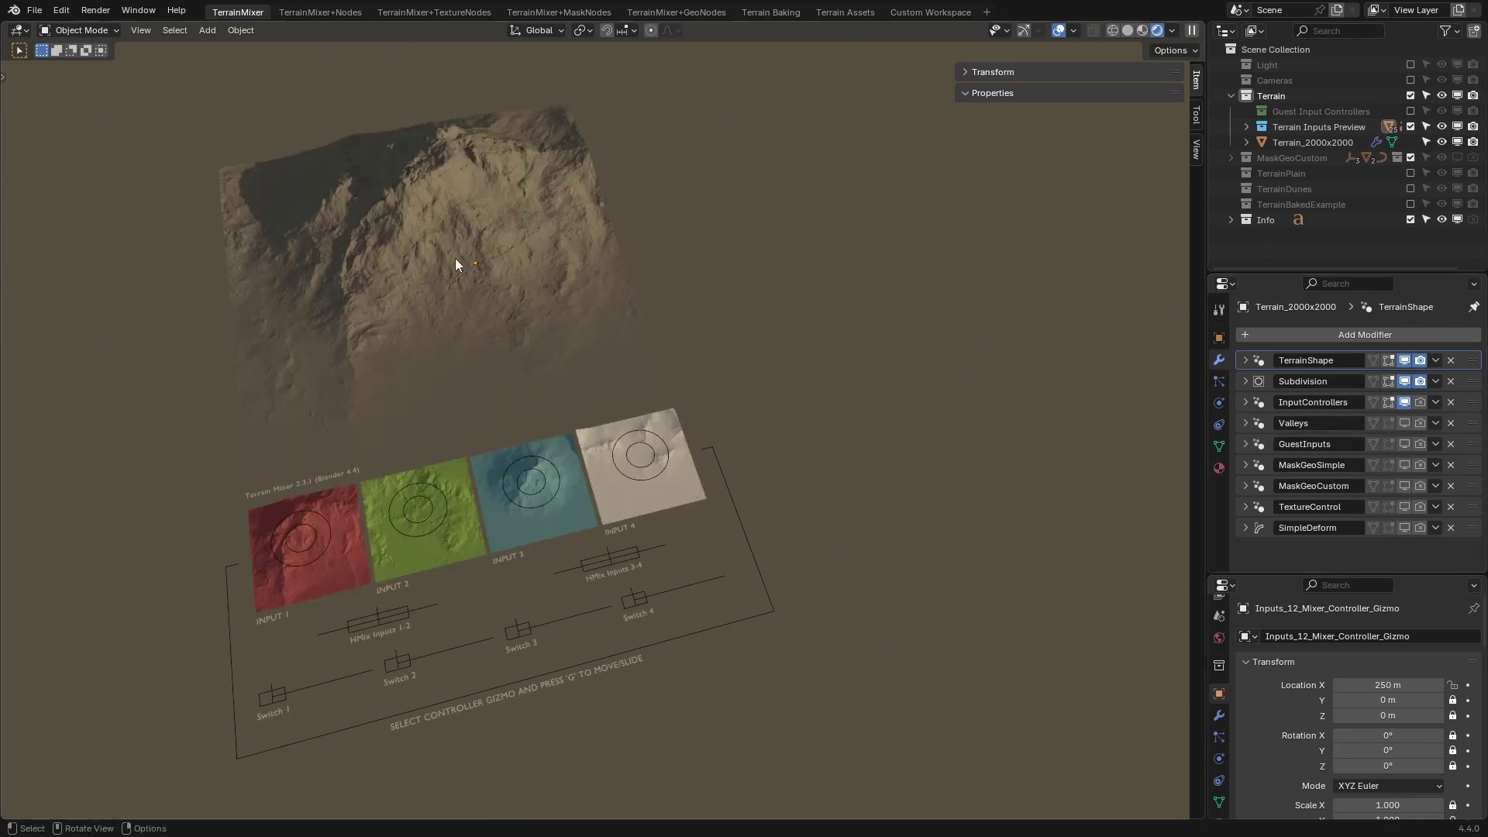
{"action": "left_click", "coordinate": [1245, 404]}
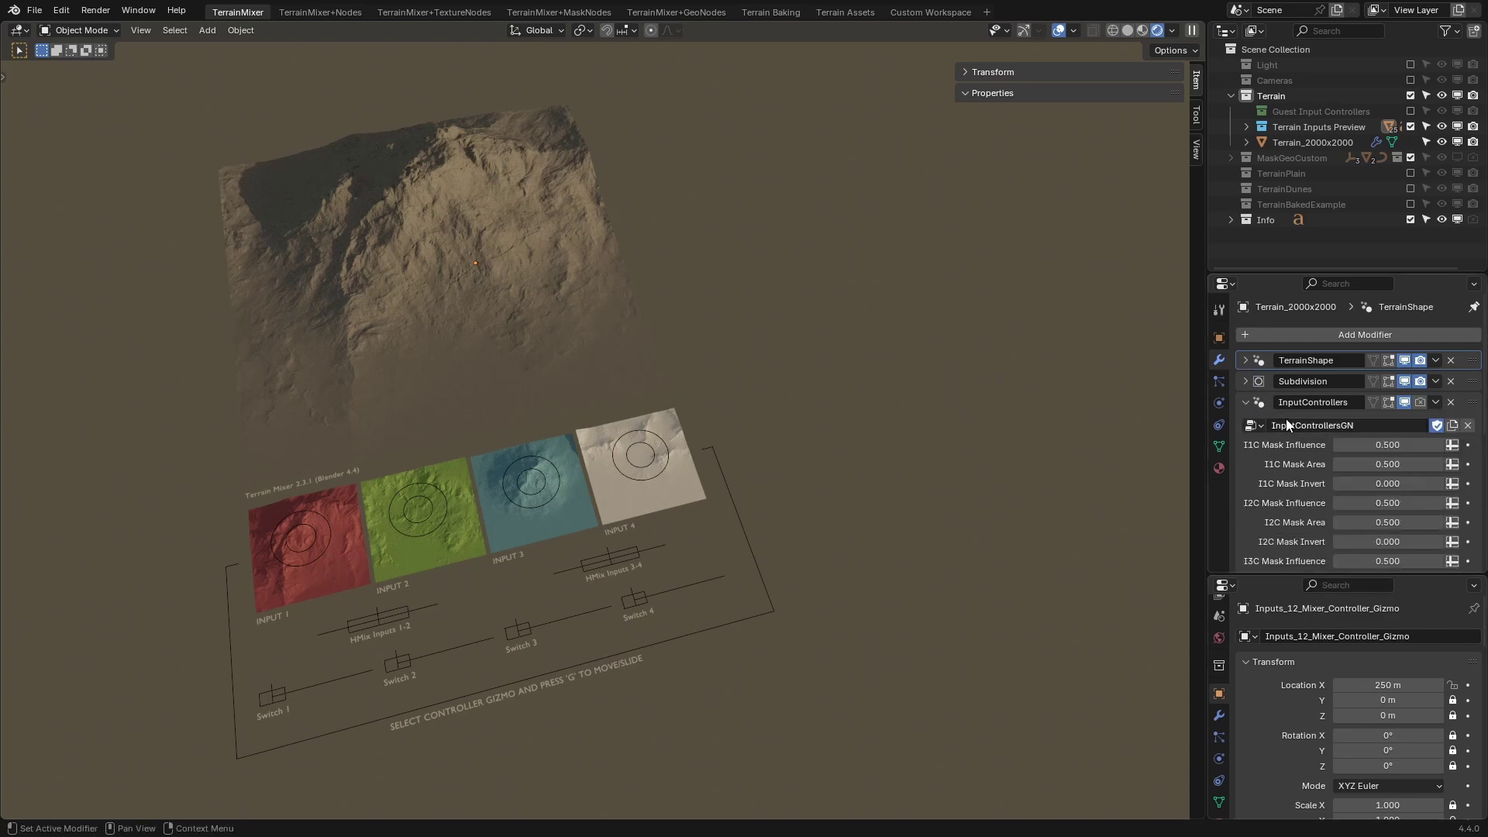
{"action": "scroll", "coordinate": [1302, 457], "scroll_direction": "down", "scroll_amount": 3}
{"action": "scroll", "coordinate": [1311, 471], "scroll_direction": "up", "scroll_amount": 3}
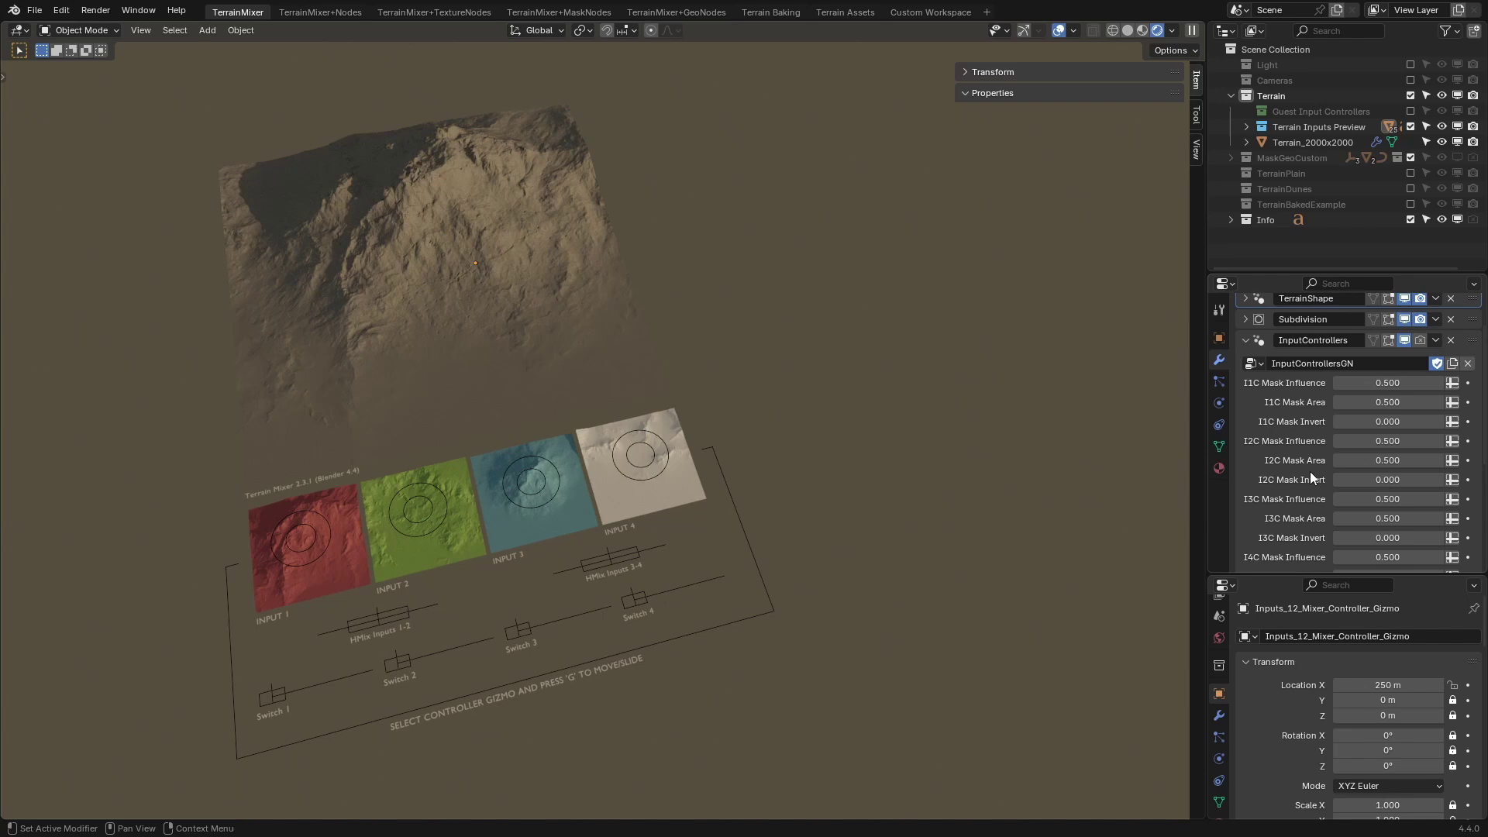
{"action": "scroll", "coordinate": [1310, 471], "scroll_direction": "down", "scroll_amount": 3}
{"action": "scroll", "coordinate": [1310, 472], "scroll_direction": "up", "scroll_amount": 1}
Try moving the circular controller gizmos of Input 1 and Input 2 across their preview tiles.
{"action": "middle_click_drag", "start_coordinate": [986, 532], "coordinate": [995, 542]}
{"action": "left_click", "coordinate": [341, 569]}
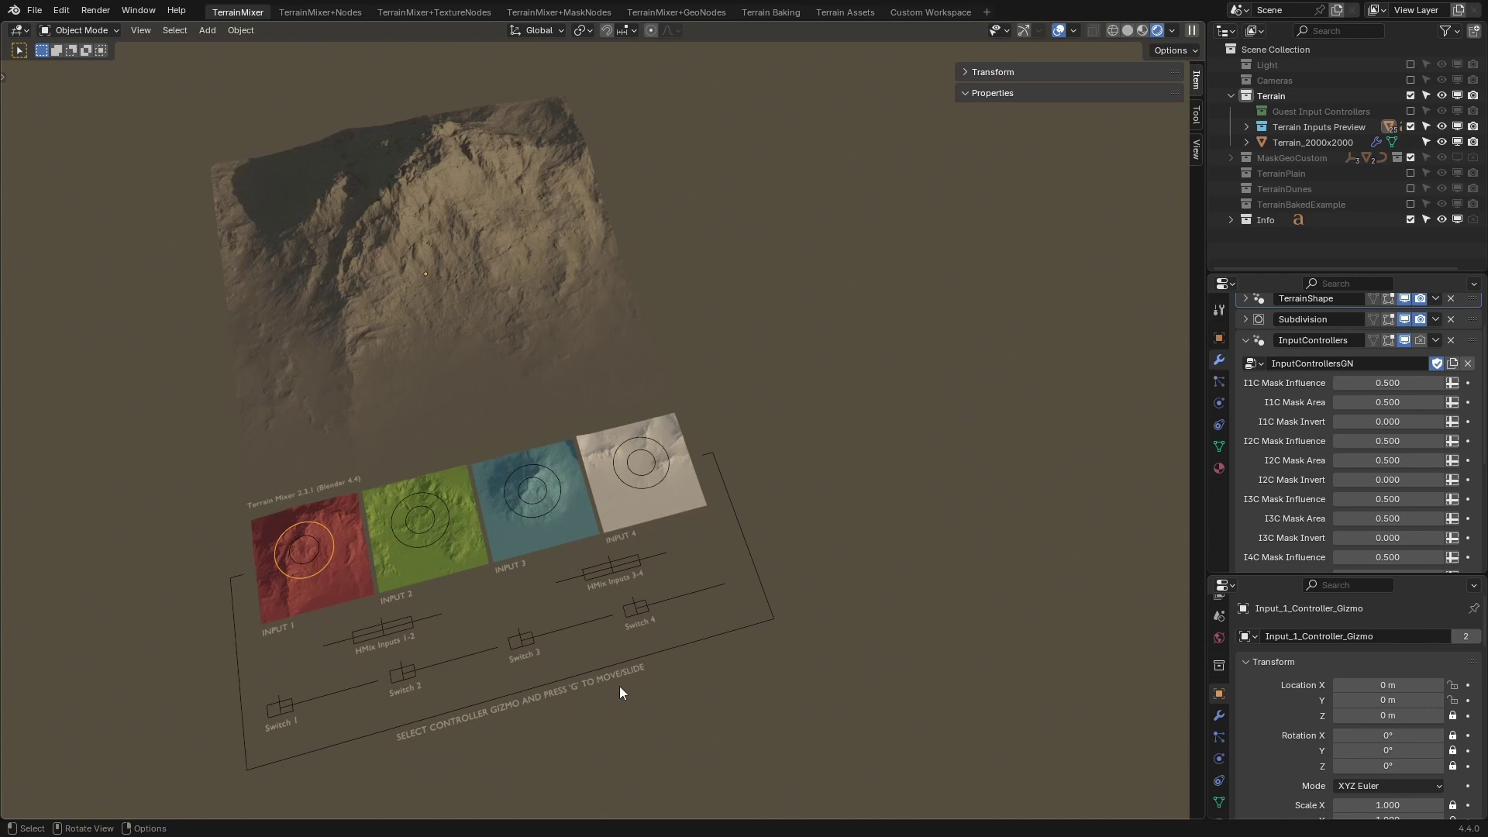
{"action": "key", "text": "g"}
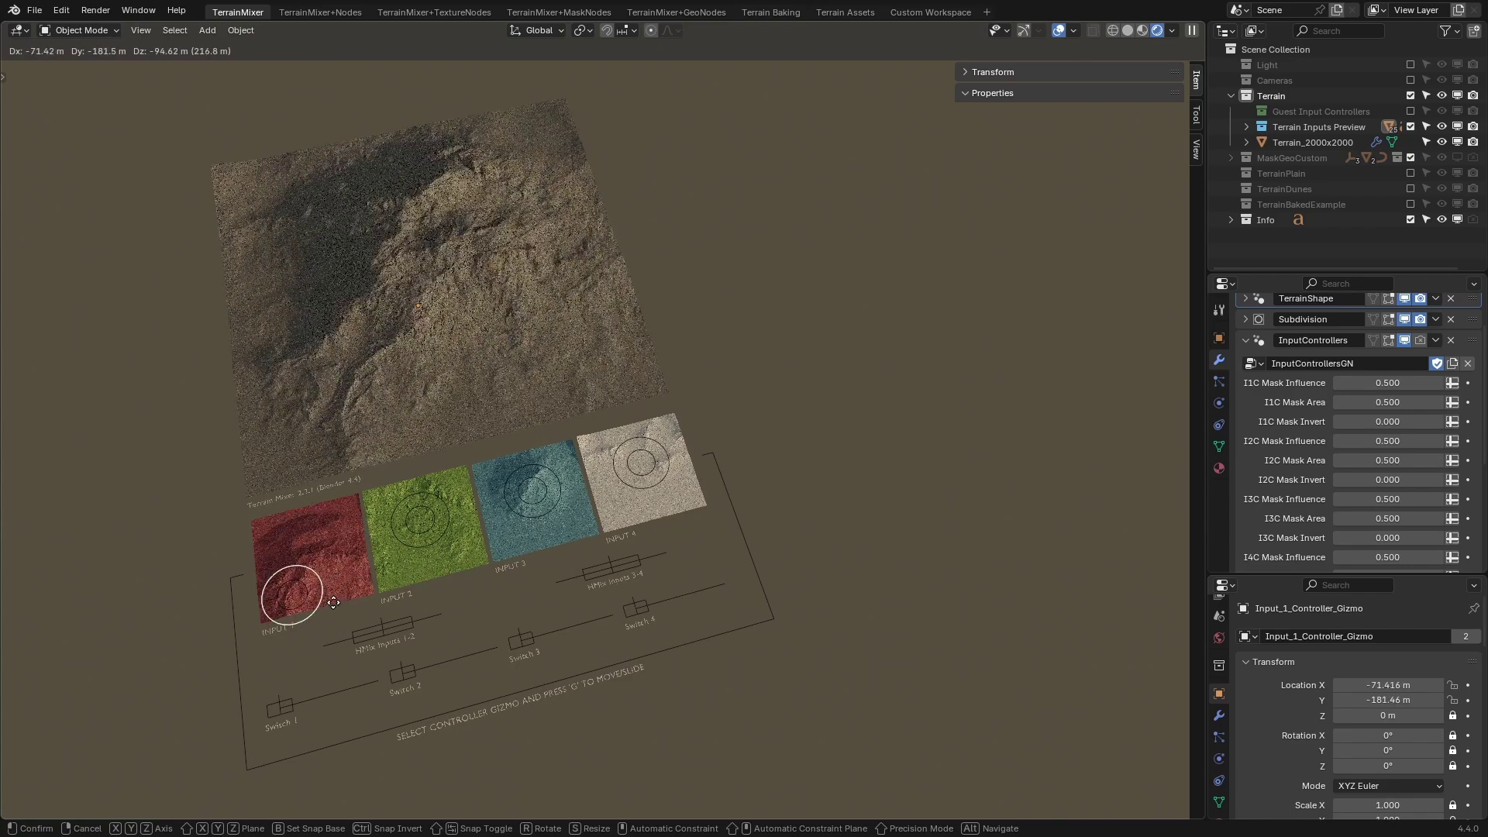
{"action": "left_click", "coordinate": [323, 569]}
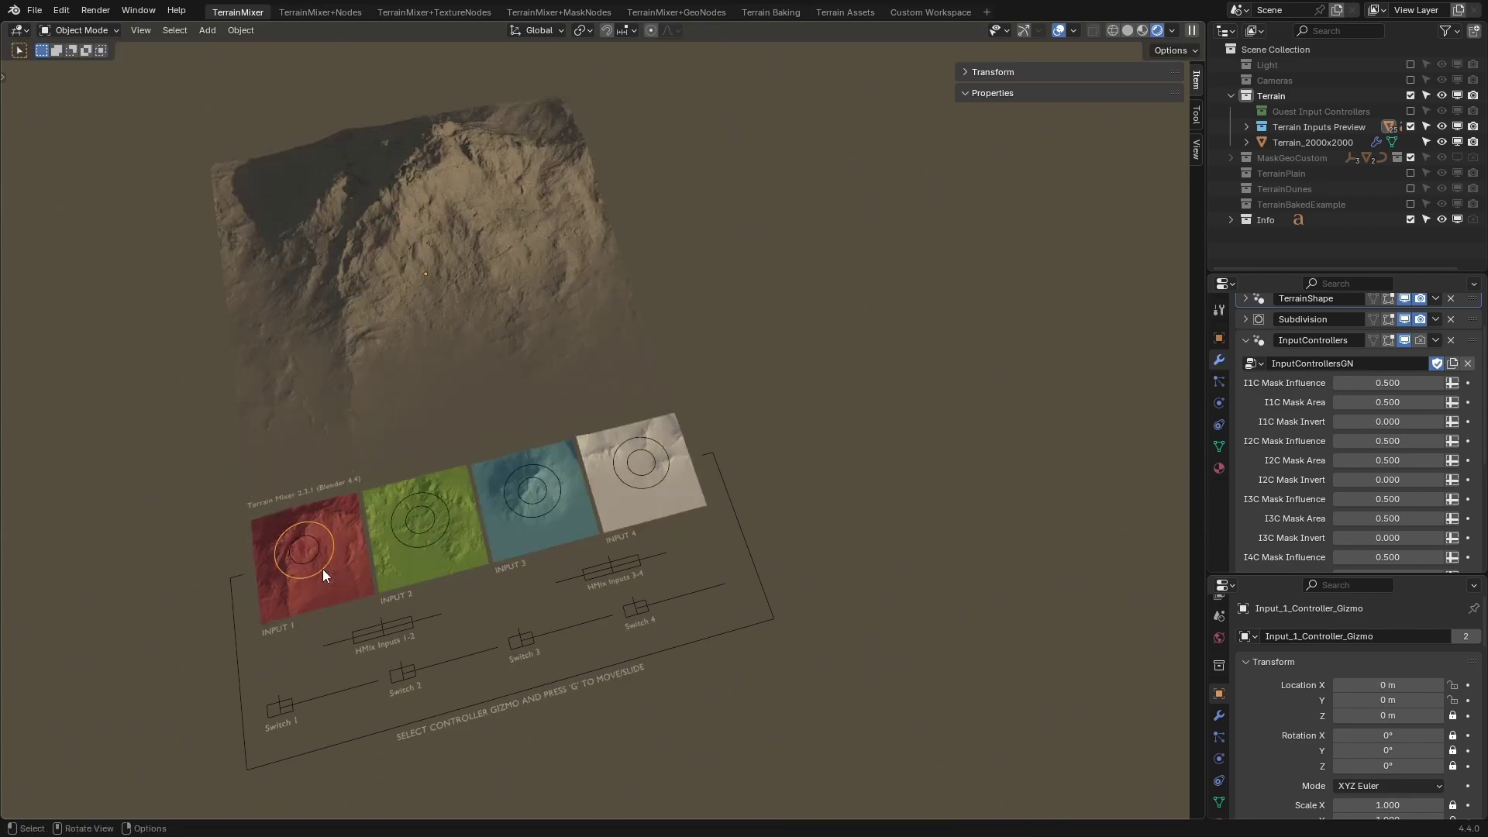
{"action": "left_click", "coordinate": [423, 548]}
{"action": "key", "text": "g"}
{"action": "left_click", "coordinate": [420, 547]}
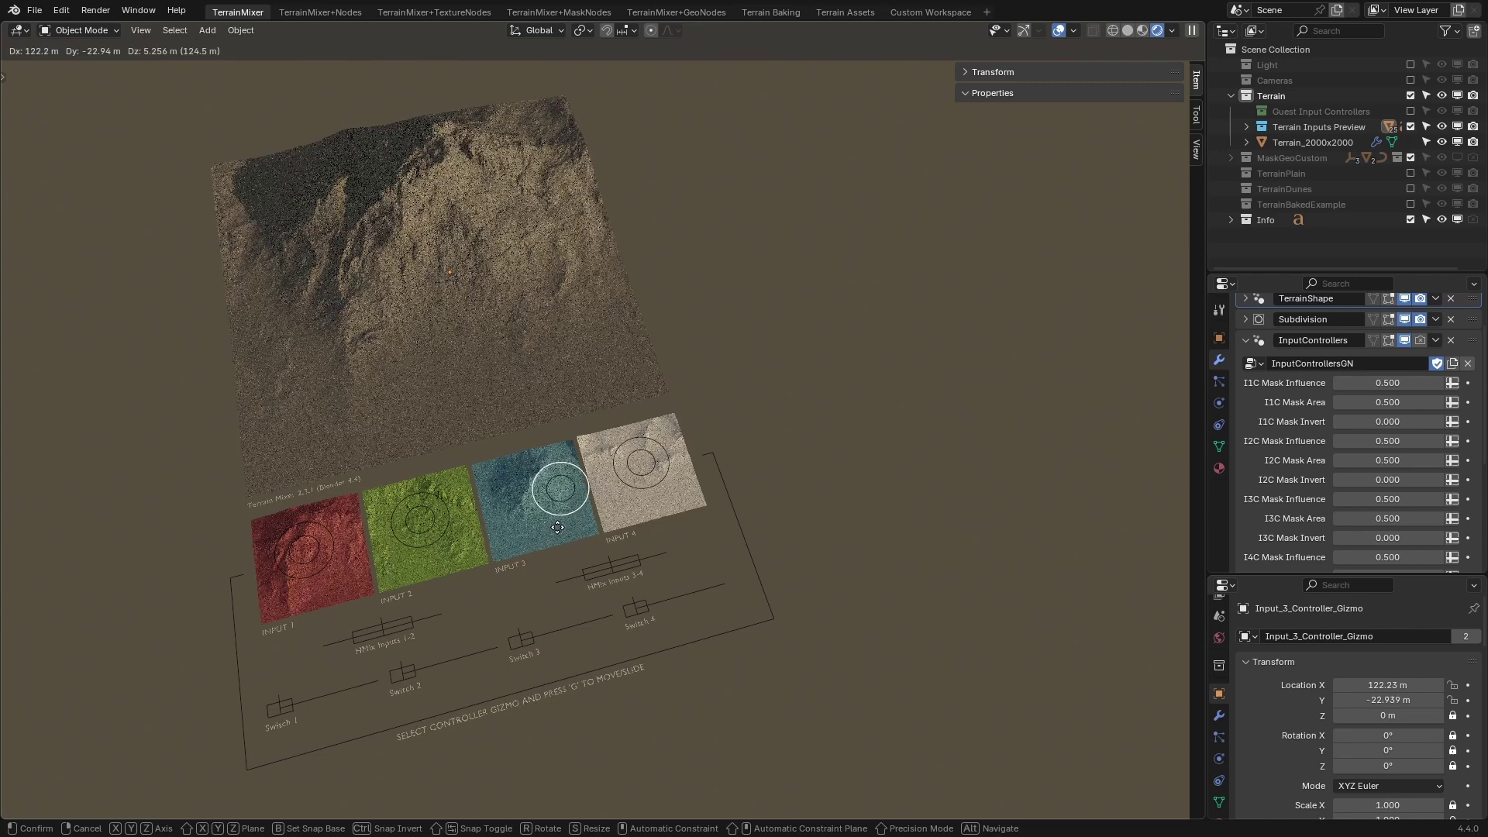
Try moving the circular controller gizmos of Input 3 and Input 4 across their preview tiles.
{"action": "left_click", "coordinate": [533, 504]}
{"action": "key", "text": "g"}
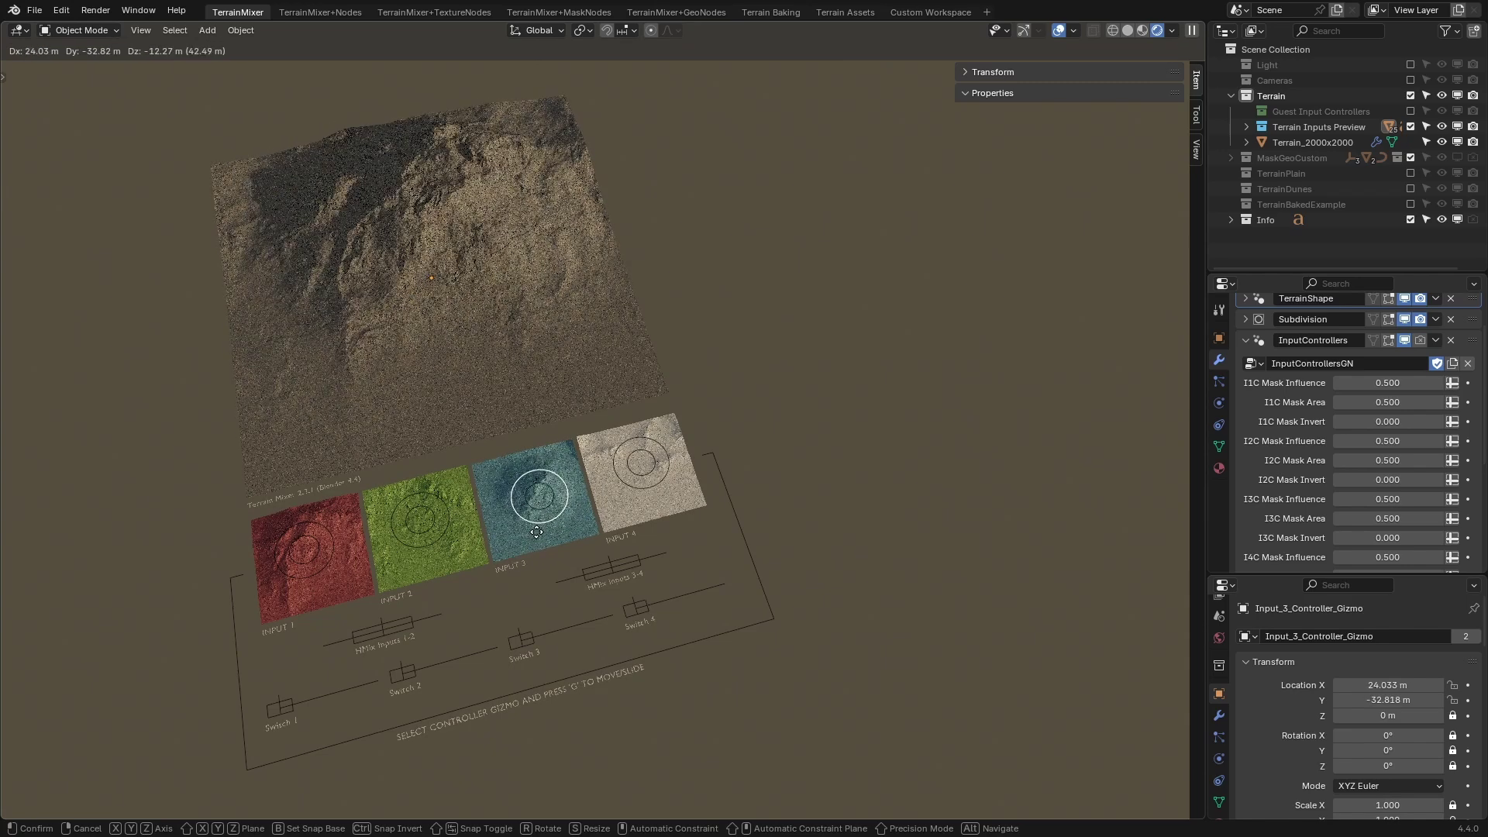
{"action": "key", "text": "Escape"}
{"action": "left_click", "coordinate": [650, 483]}
{"action": "key", "text": "g"}
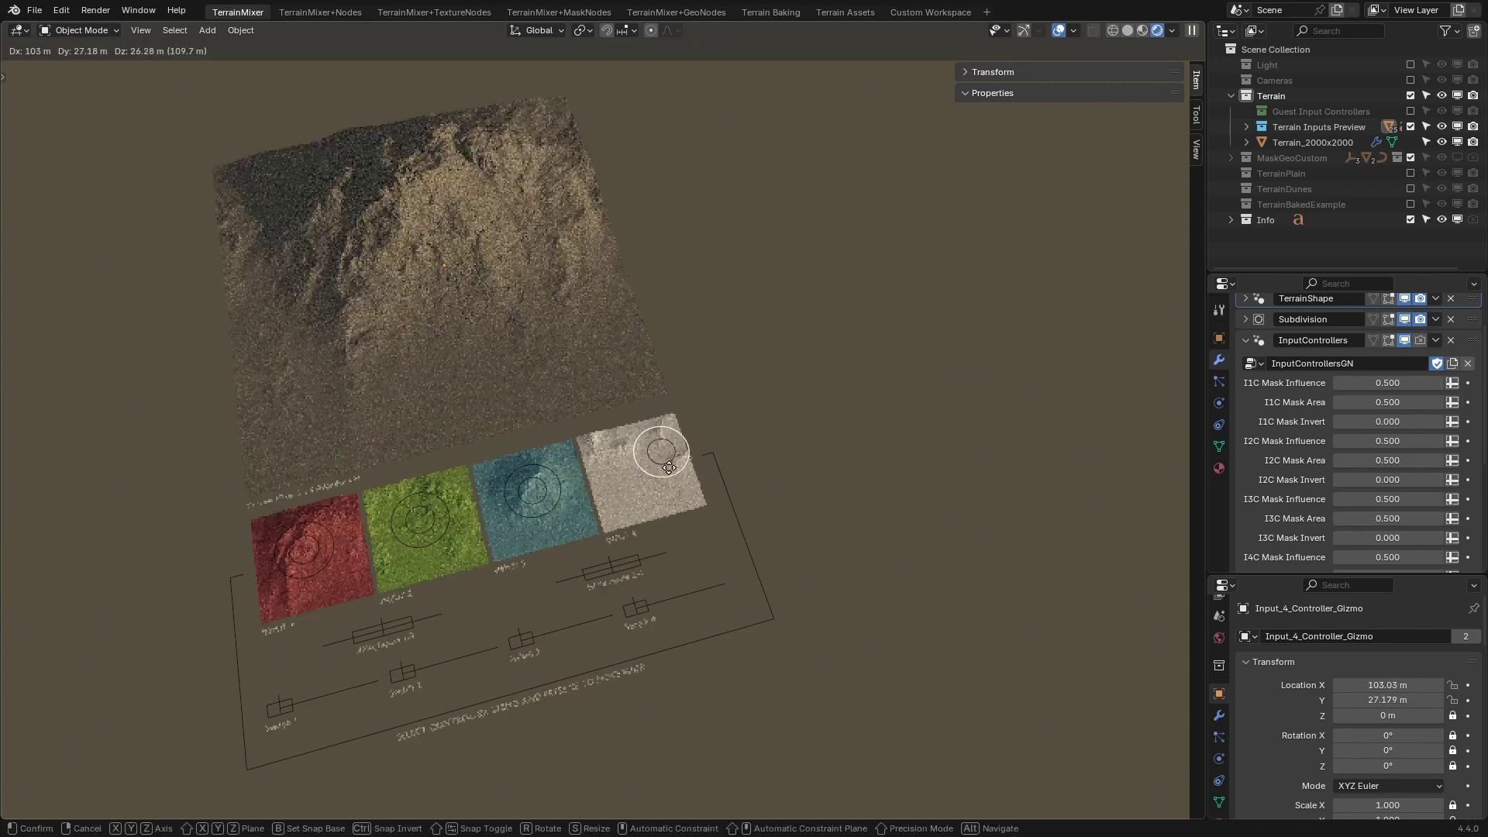
{"action": "right_click", "coordinate": [638, 493]}
Select the large terrain, inspect it beside its shader nodes in the TerrainMixer+Nodes workspace, and return to the TerrainMixer workspace.
{"action": "left_click", "coordinate": [612, 349]}
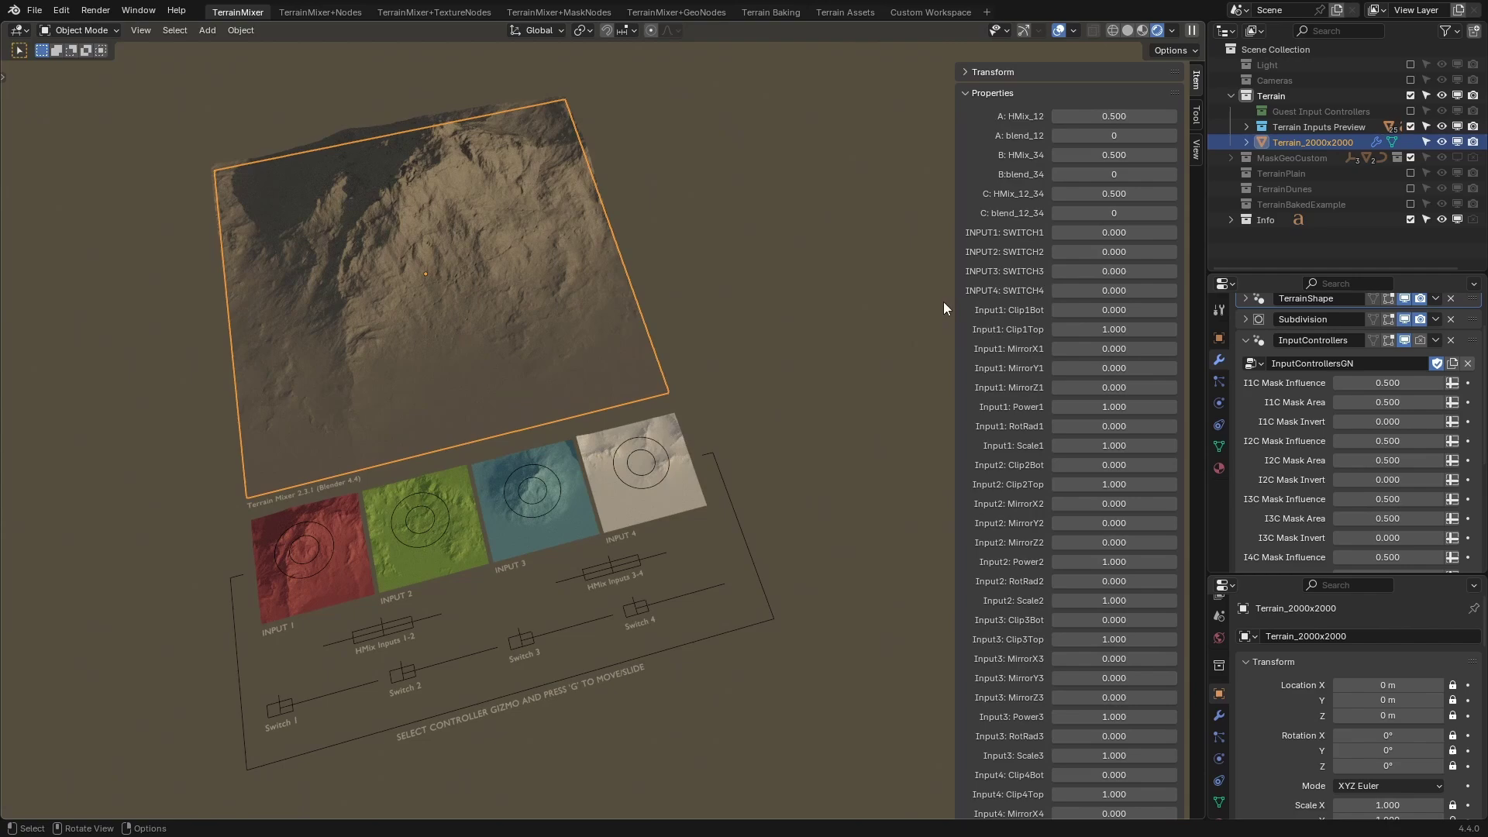
{"action": "left_click", "coordinate": [320, 11]}
{"action": "scroll", "coordinate": [442, 617], "scroll_direction": "down", "scroll_amount": 2}
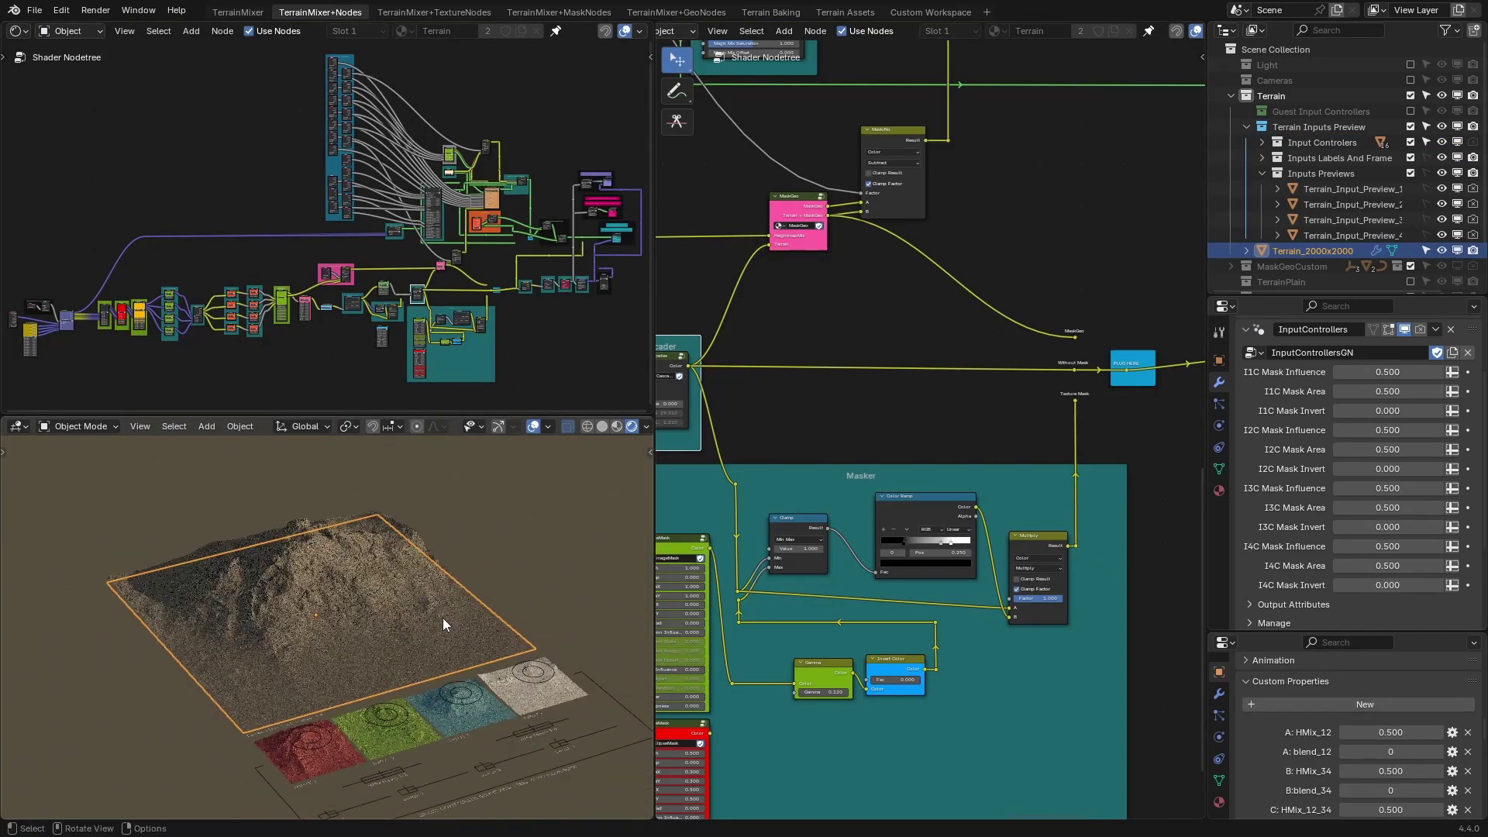
{"action": "middle_click_drag", "start_coordinate": [443, 617], "coordinate": [386, 598]}
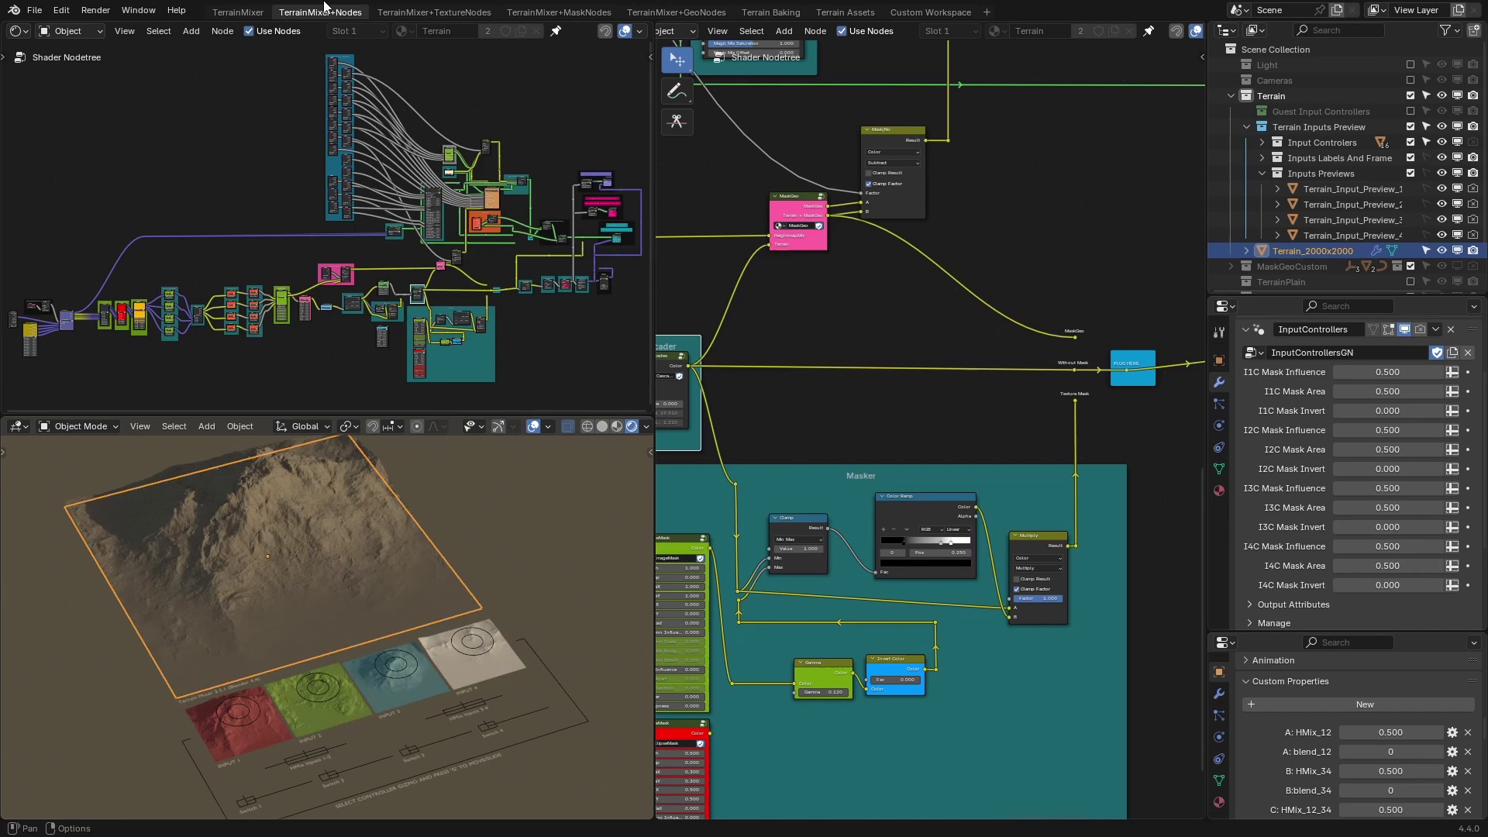
{"action": "left_click", "coordinate": [237, 11]}
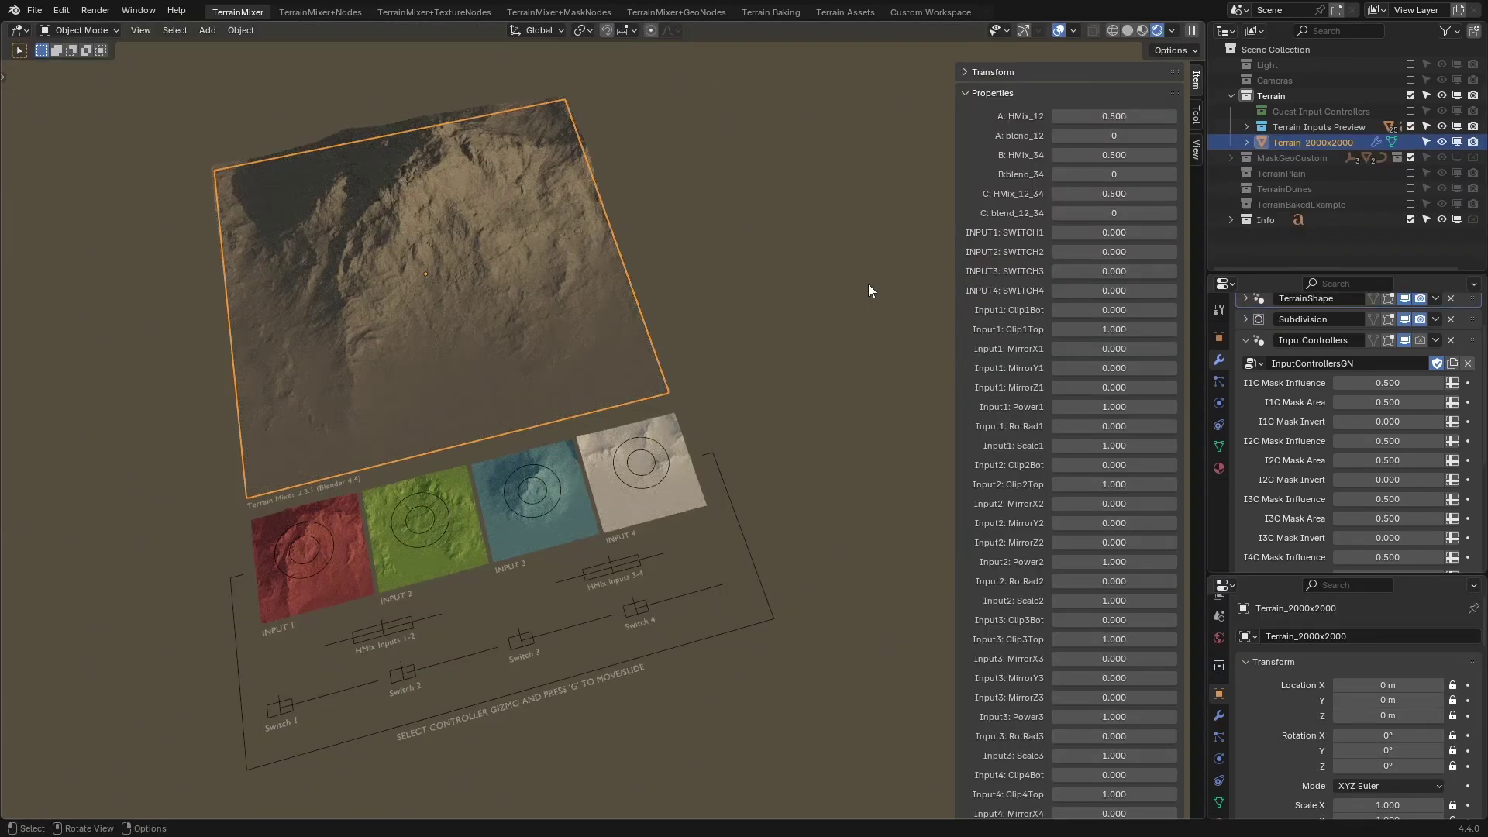
{"action": "middle_click_drag", "start_coordinate": [328, 530], "coordinate": [319, 548]}
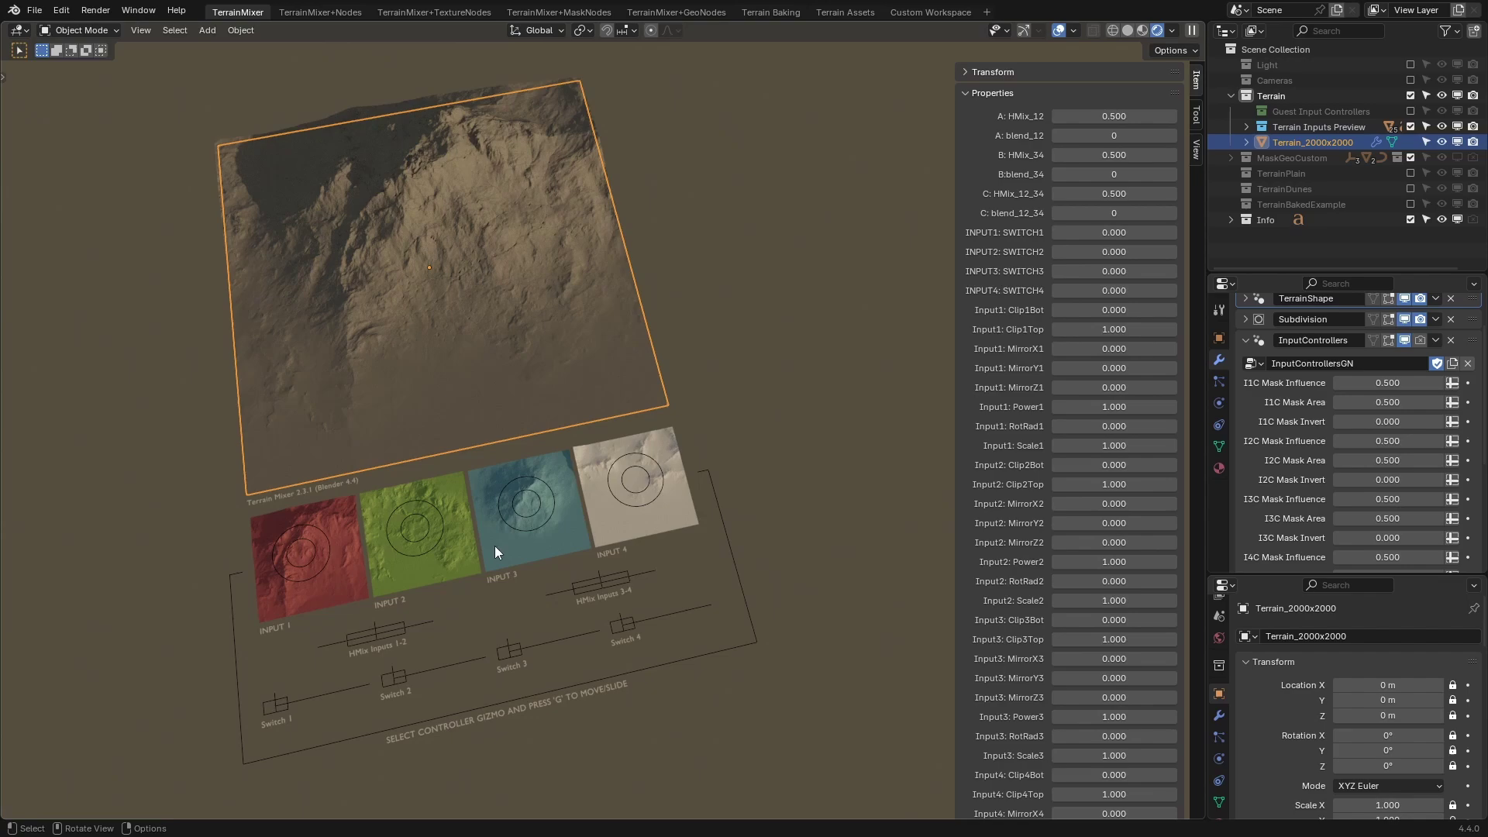
Try moving Input 1's outer controller circle and its inner mask circle across the red preview tile.
{"action": "left_click", "coordinate": [320, 574]}
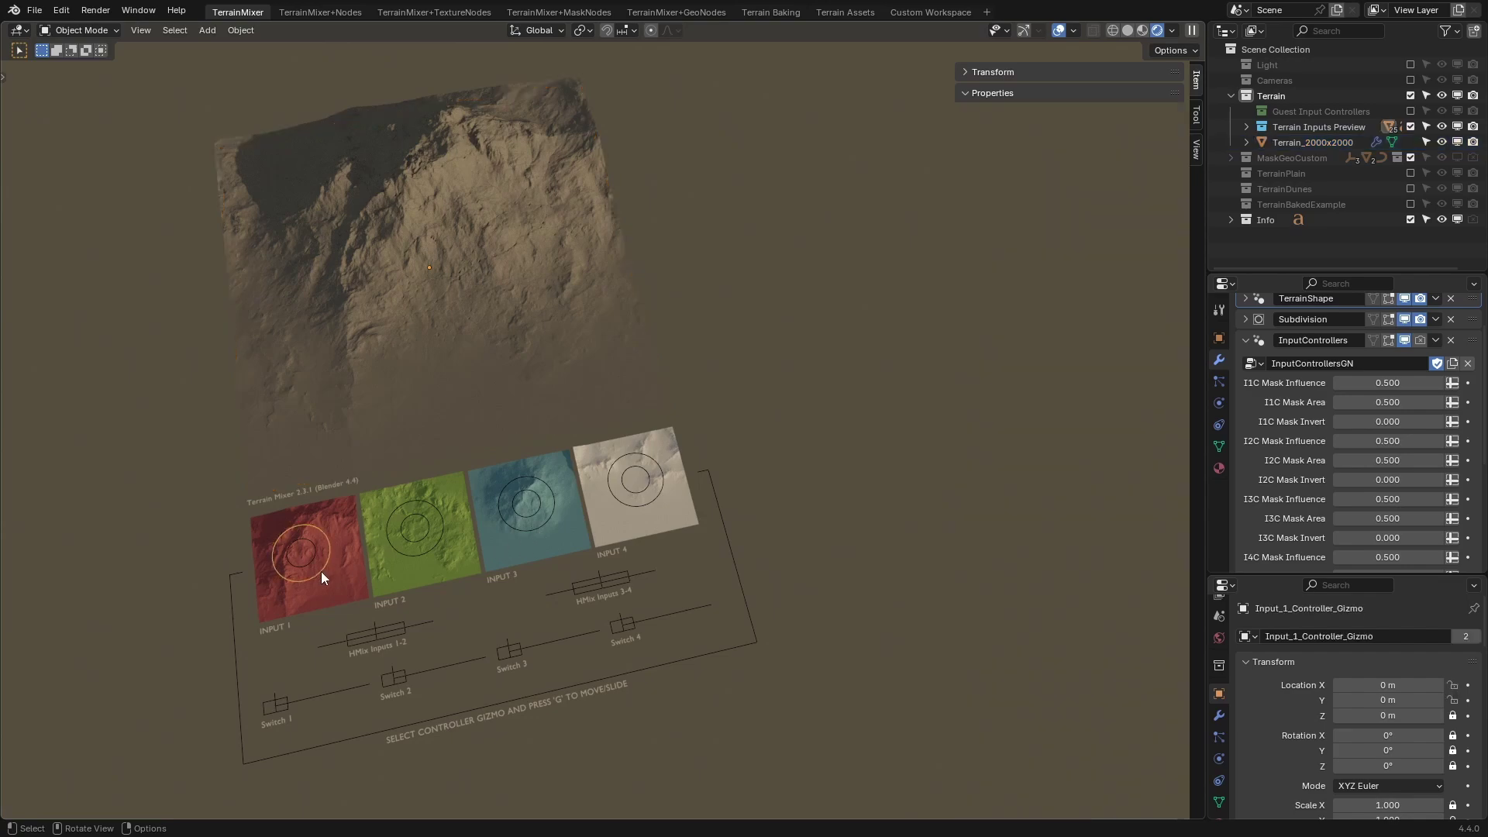
{"action": "key", "text": "g"}
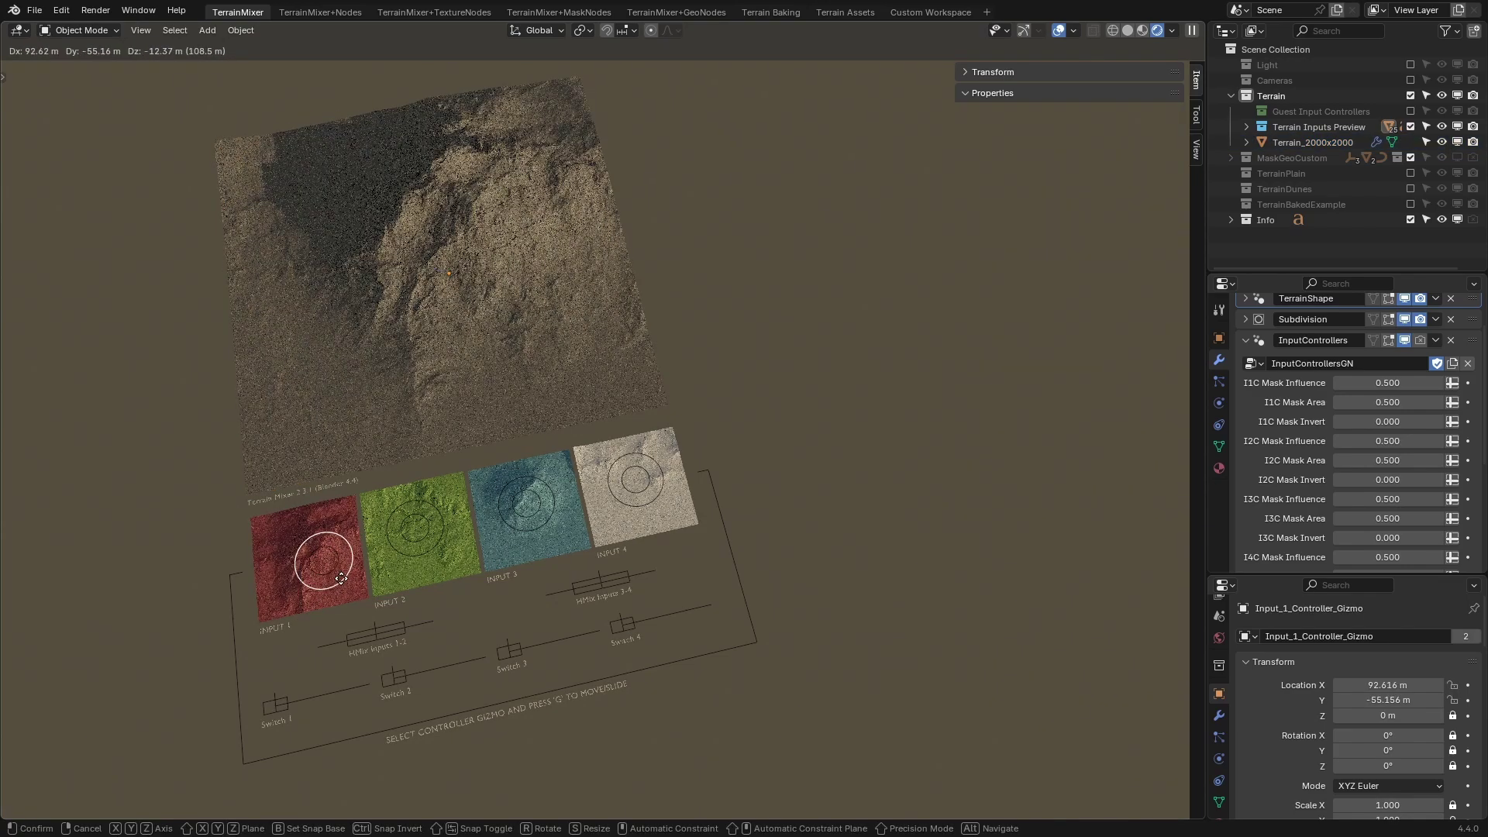
{"action": "right_click", "coordinate": [341, 578]}
{"action": "left_click", "coordinate": [312, 561]}
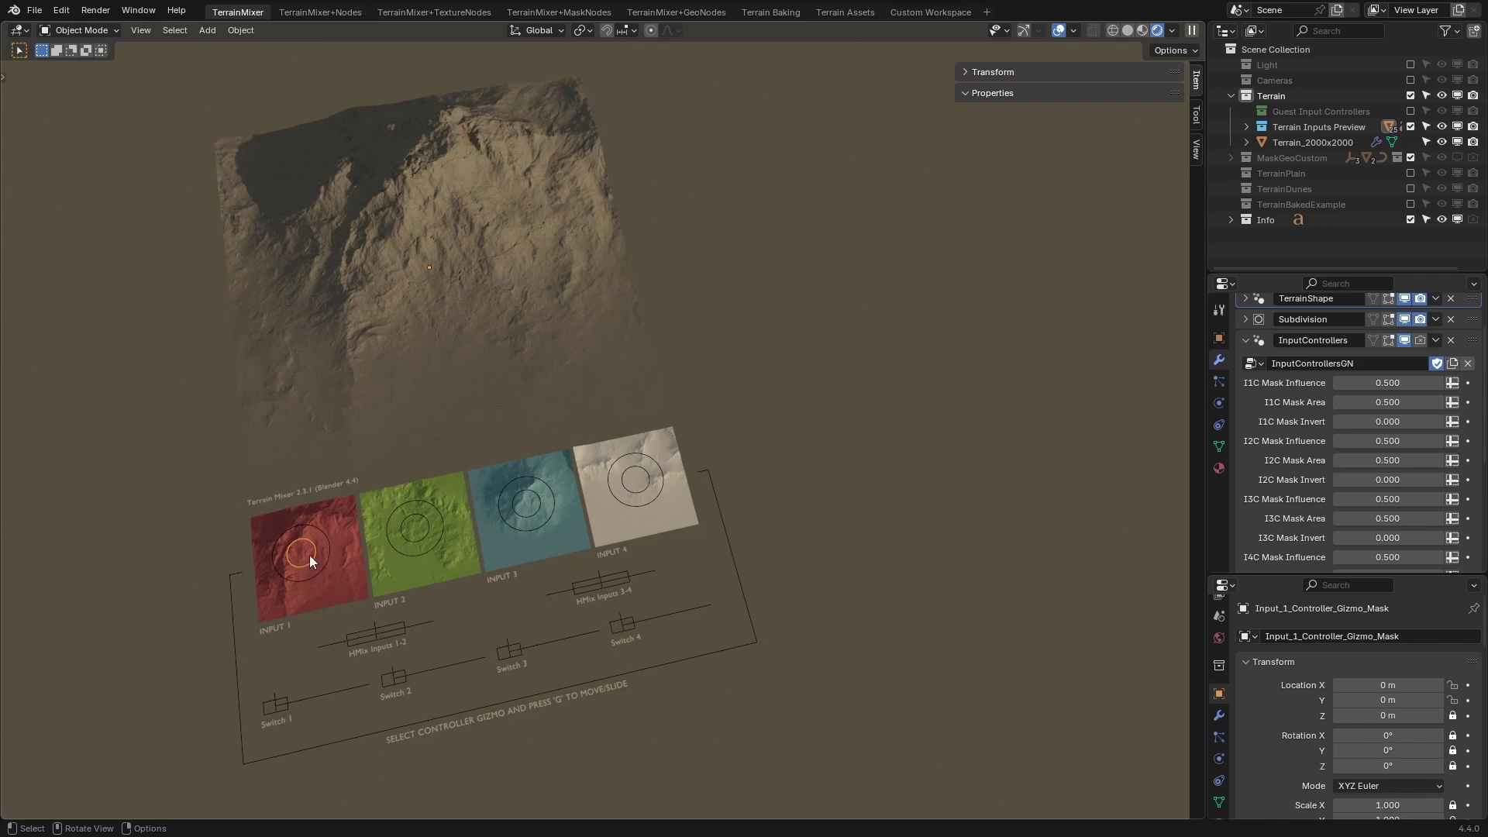
{"action": "key", "text": "g"}
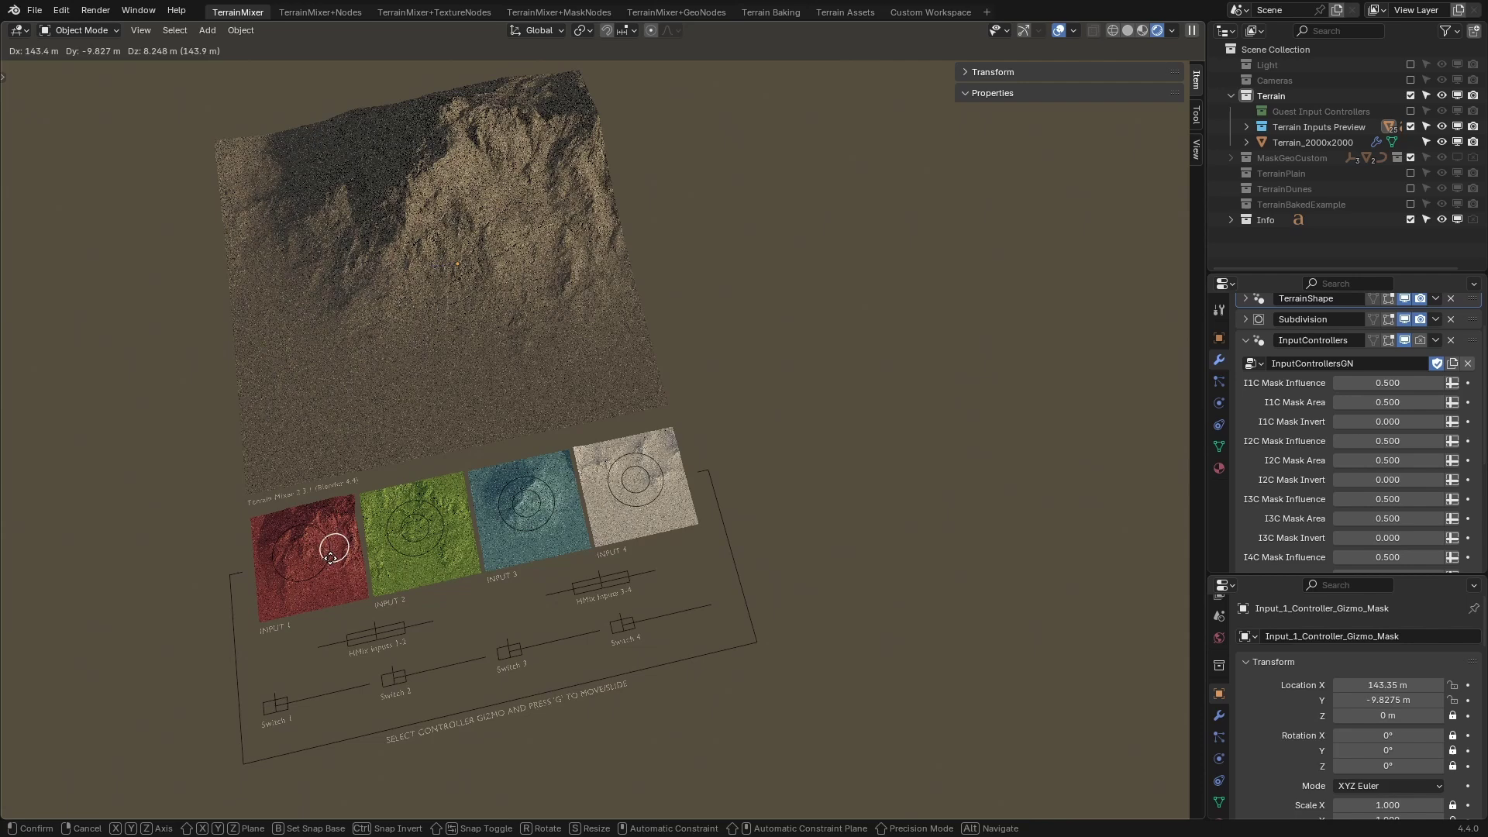
{"action": "right_click", "coordinate": [321, 570]}
{"action": "left_click", "coordinate": [321, 570]}
{"action": "key", "text": "g"}
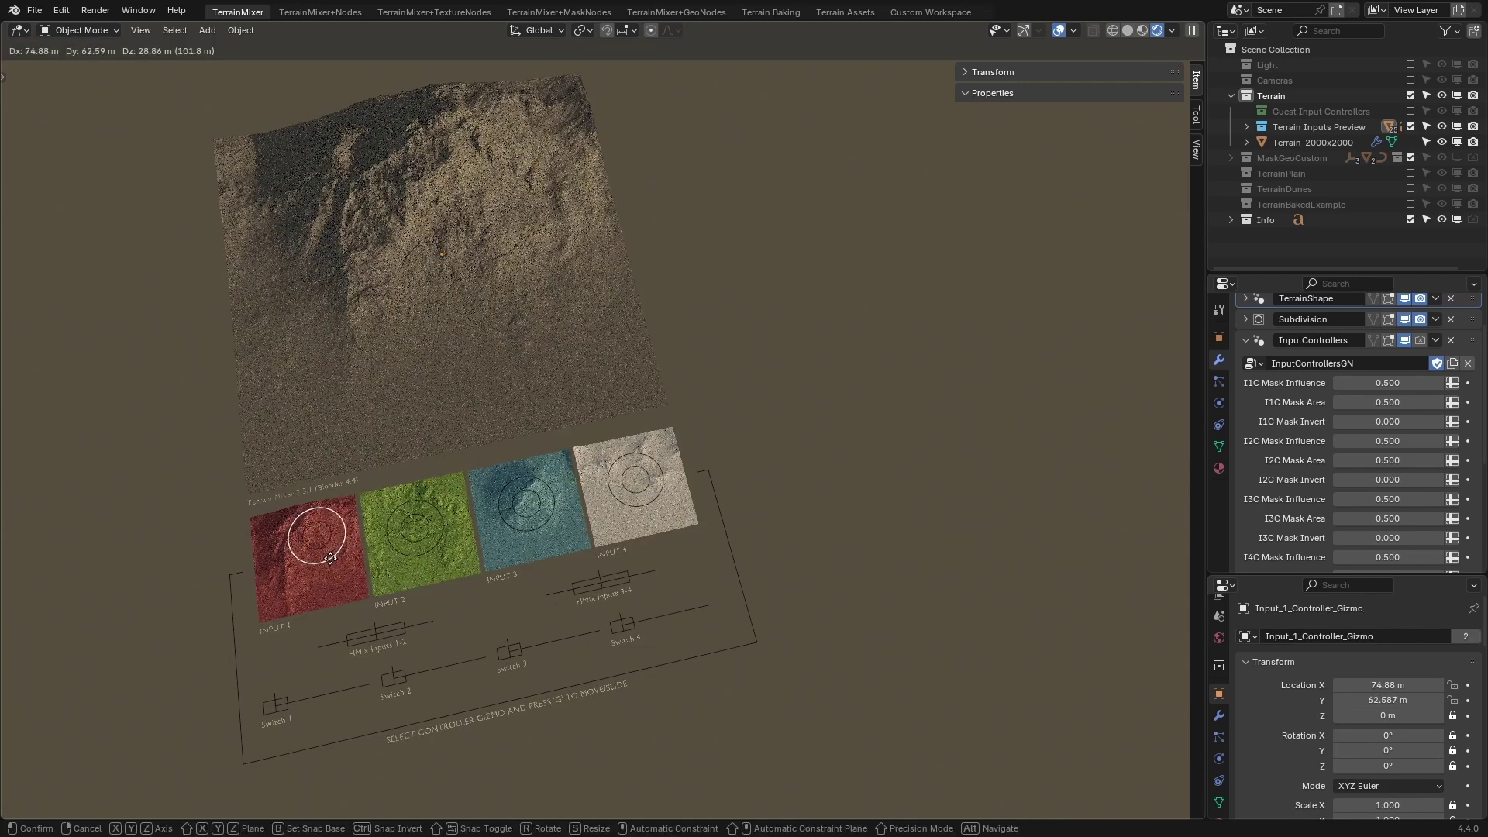
{"action": "right_click", "coordinate": [317, 586]}
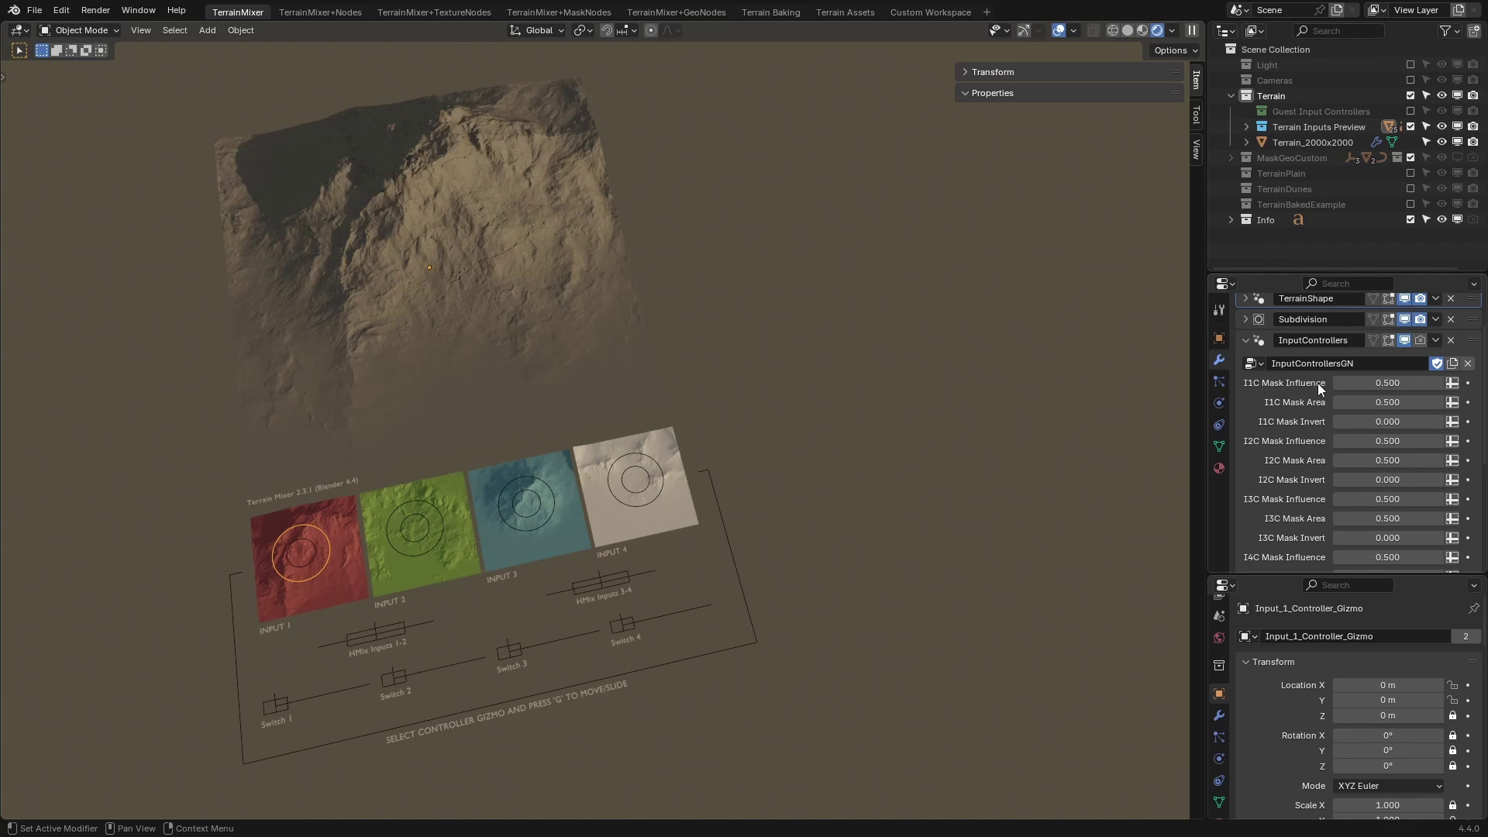
Try different Input 1 mask values in the InputControllers modifier, finishing with influence 0, area 0.5 and invert 0.
{"action": "left_click_drag", "start_coordinate": [1388, 383], "coordinate": [1442, 421]}
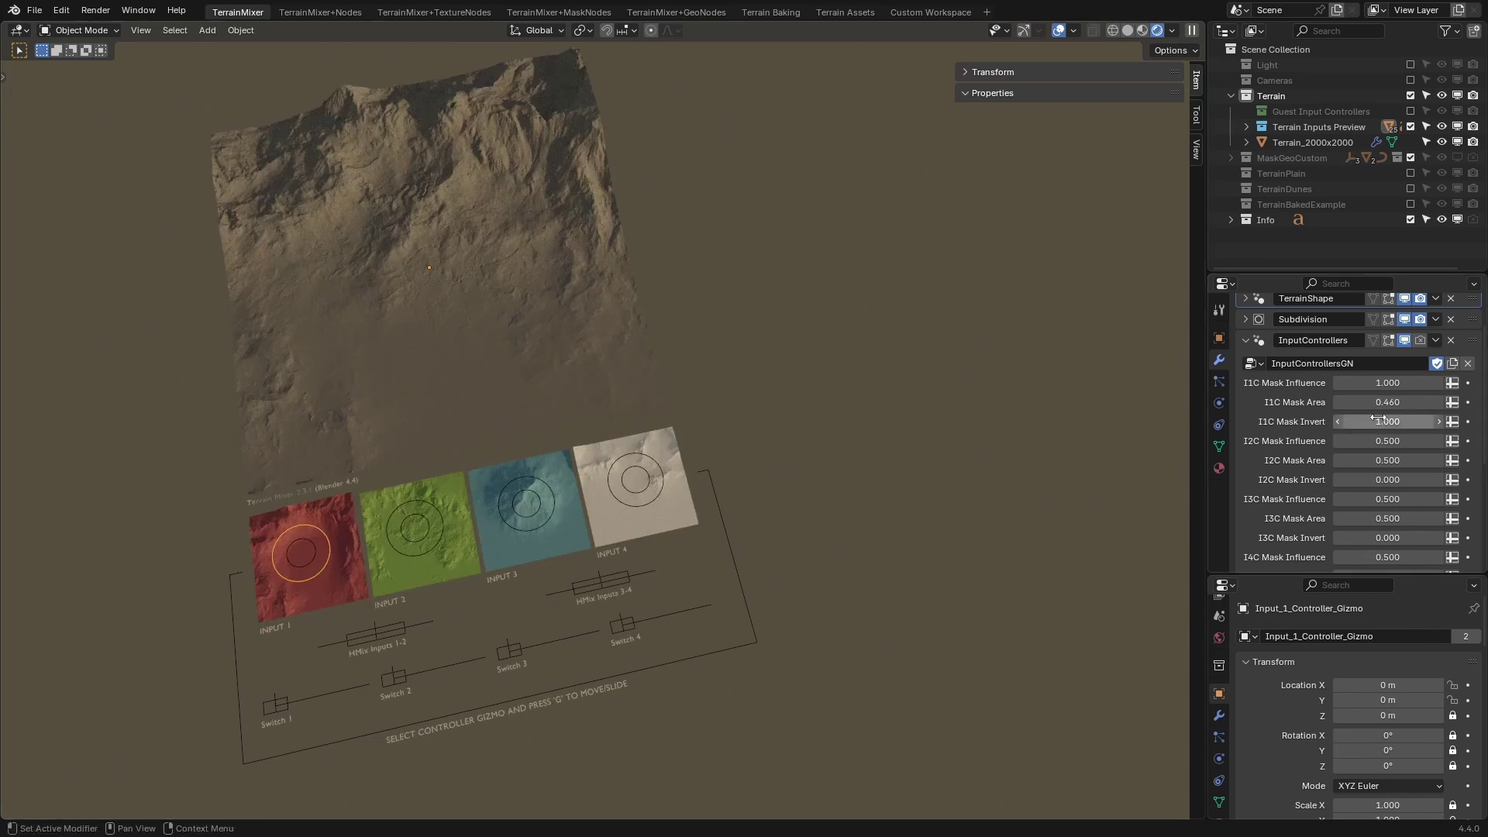
{"action": "left_click_drag", "start_coordinate": [1387, 422], "coordinate": [1335, 382]}
{"action": "middle_click_drag", "start_coordinate": [790, 487], "coordinate": [788, 486]}
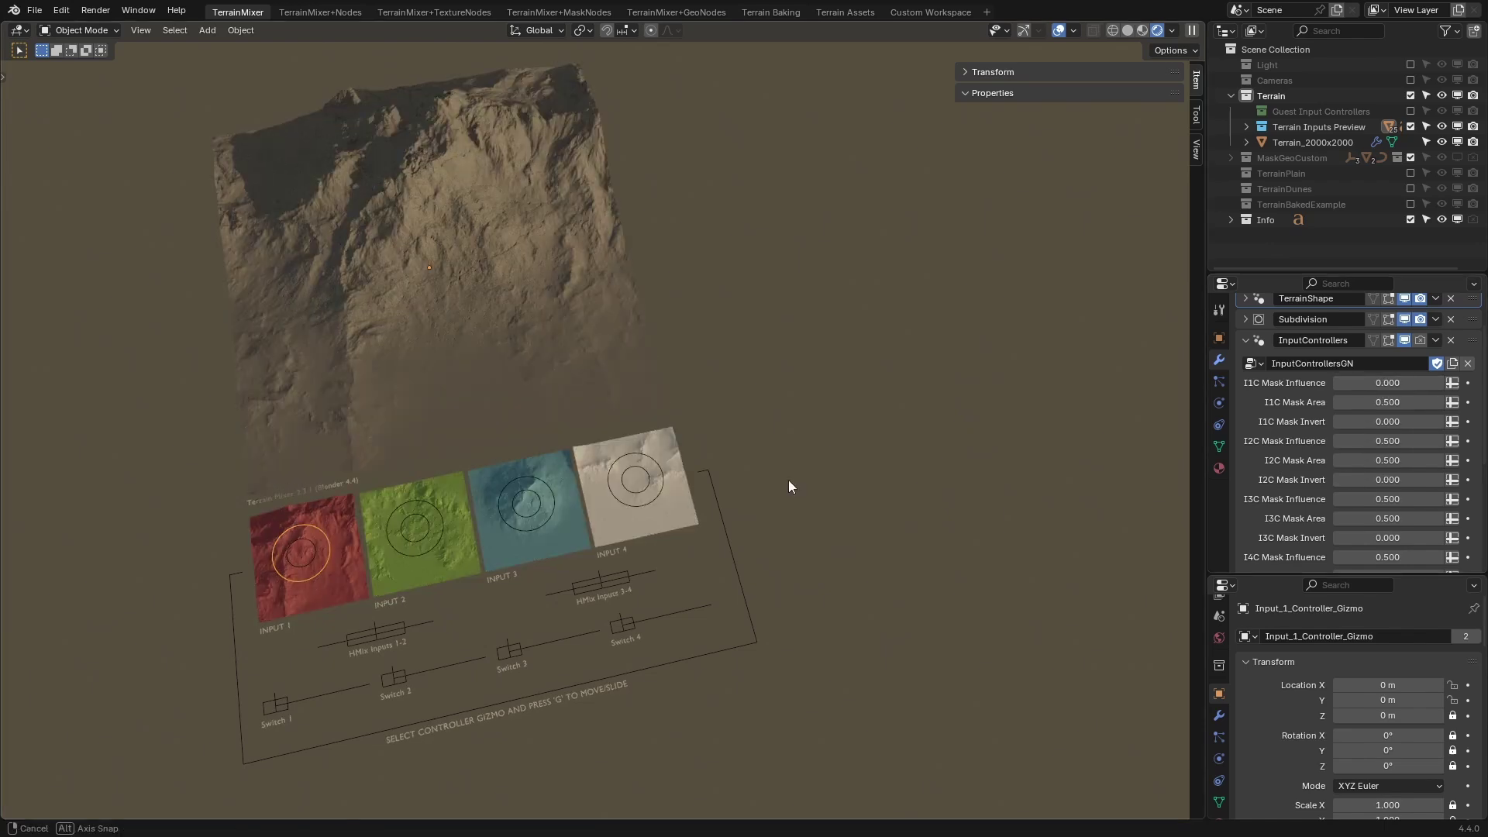
Try sliding the HMix Inputs 1-2 controller gizmo along its track to blend Input 1 and Input 2.
{"action": "left_click", "coordinate": [396, 637]}
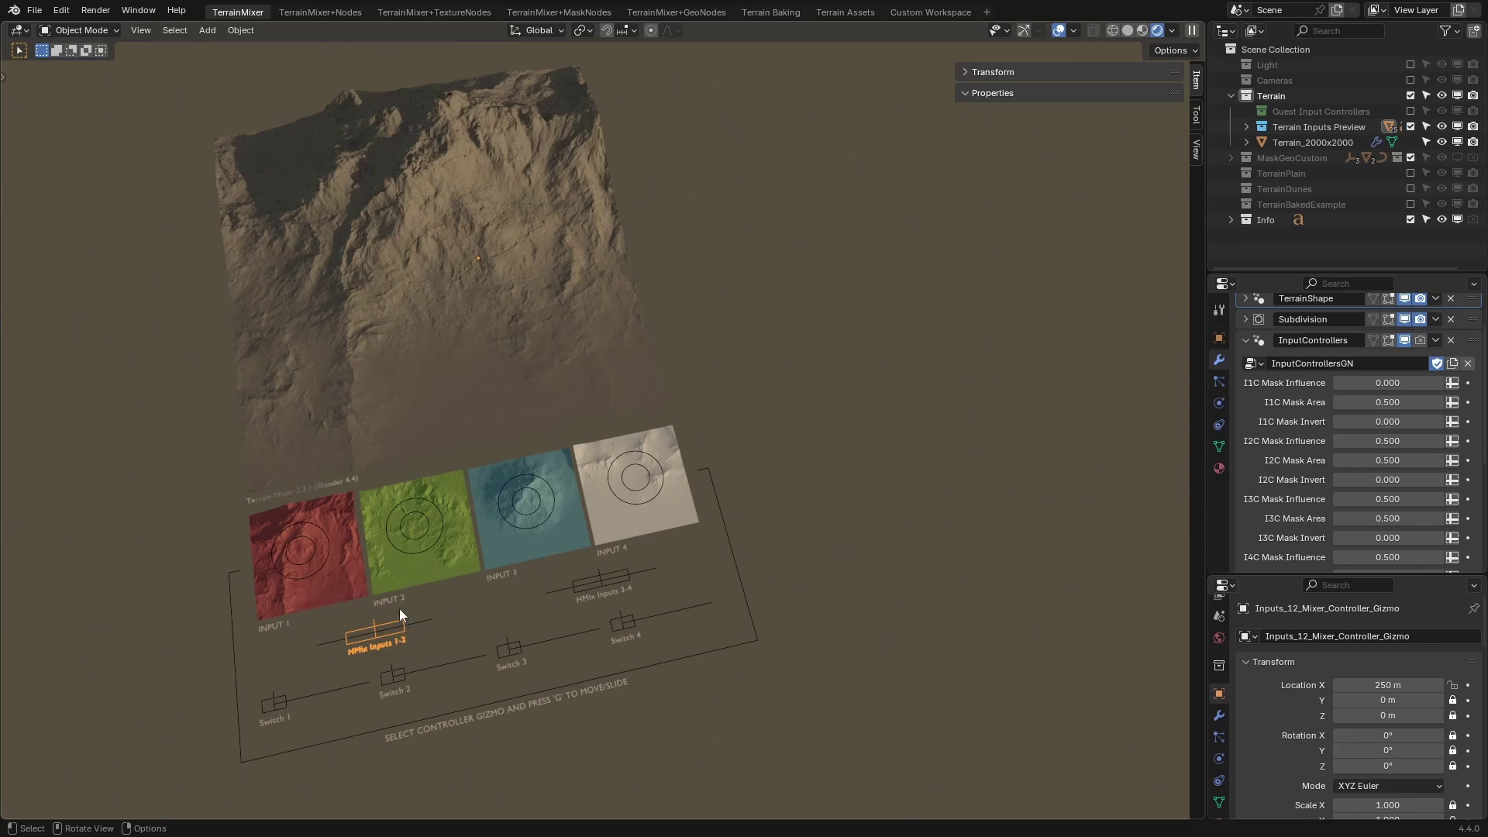
{"action": "scroll", "coordinate": [399, 608], "scroll_direction": "up", "scroll_amount": 1}
{"action": "middle_click_drag", "start_coordinate": [397, 607], "coordinate": [493, 542], "text": "shift"}
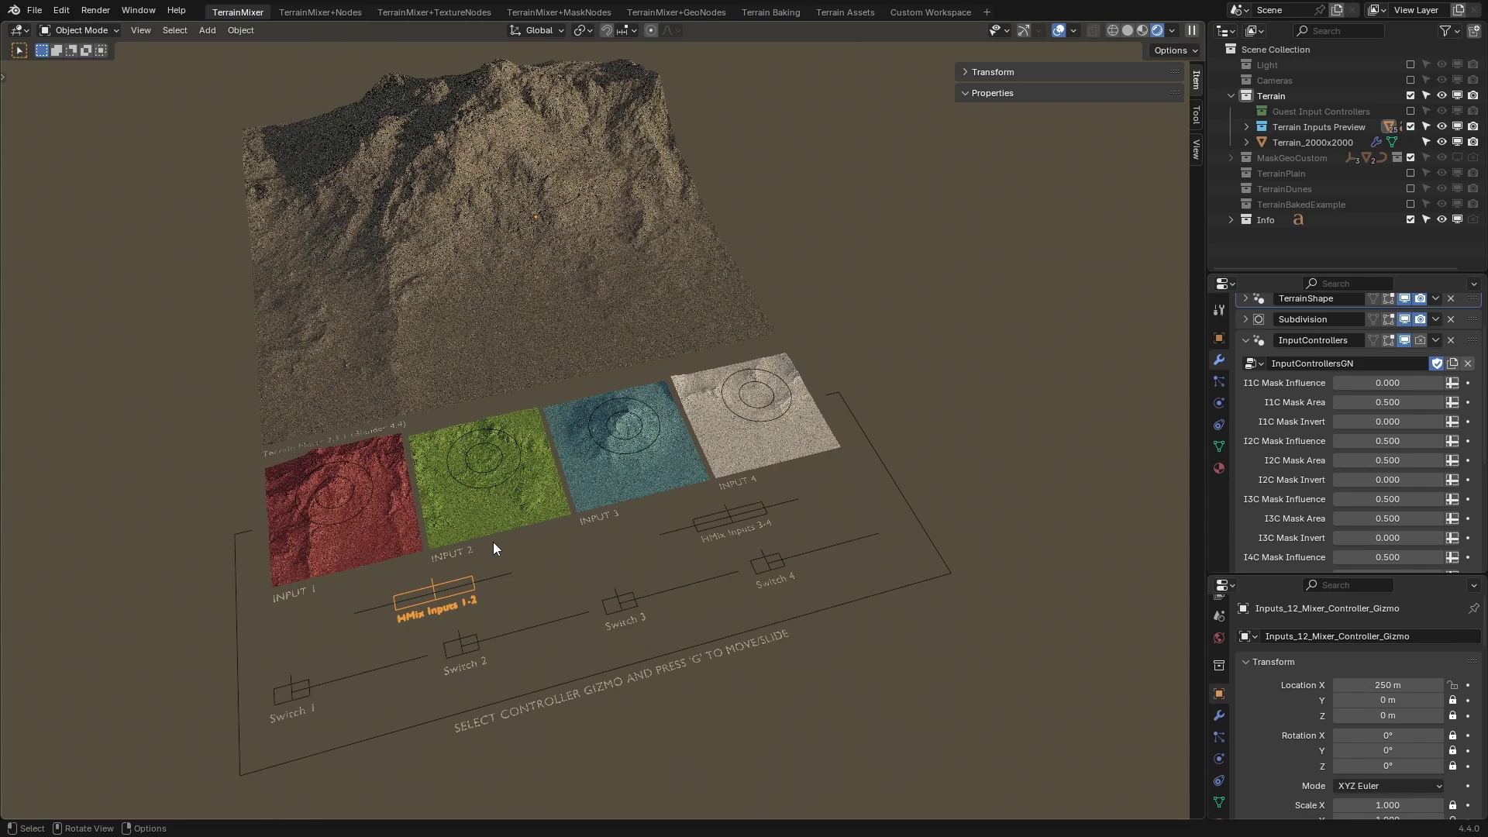
{"action": "scroll", "coordinate": [493, 542], "scroll_direction": "up", "scroll_amount": 3}
{"action": "key", "text": "g"}
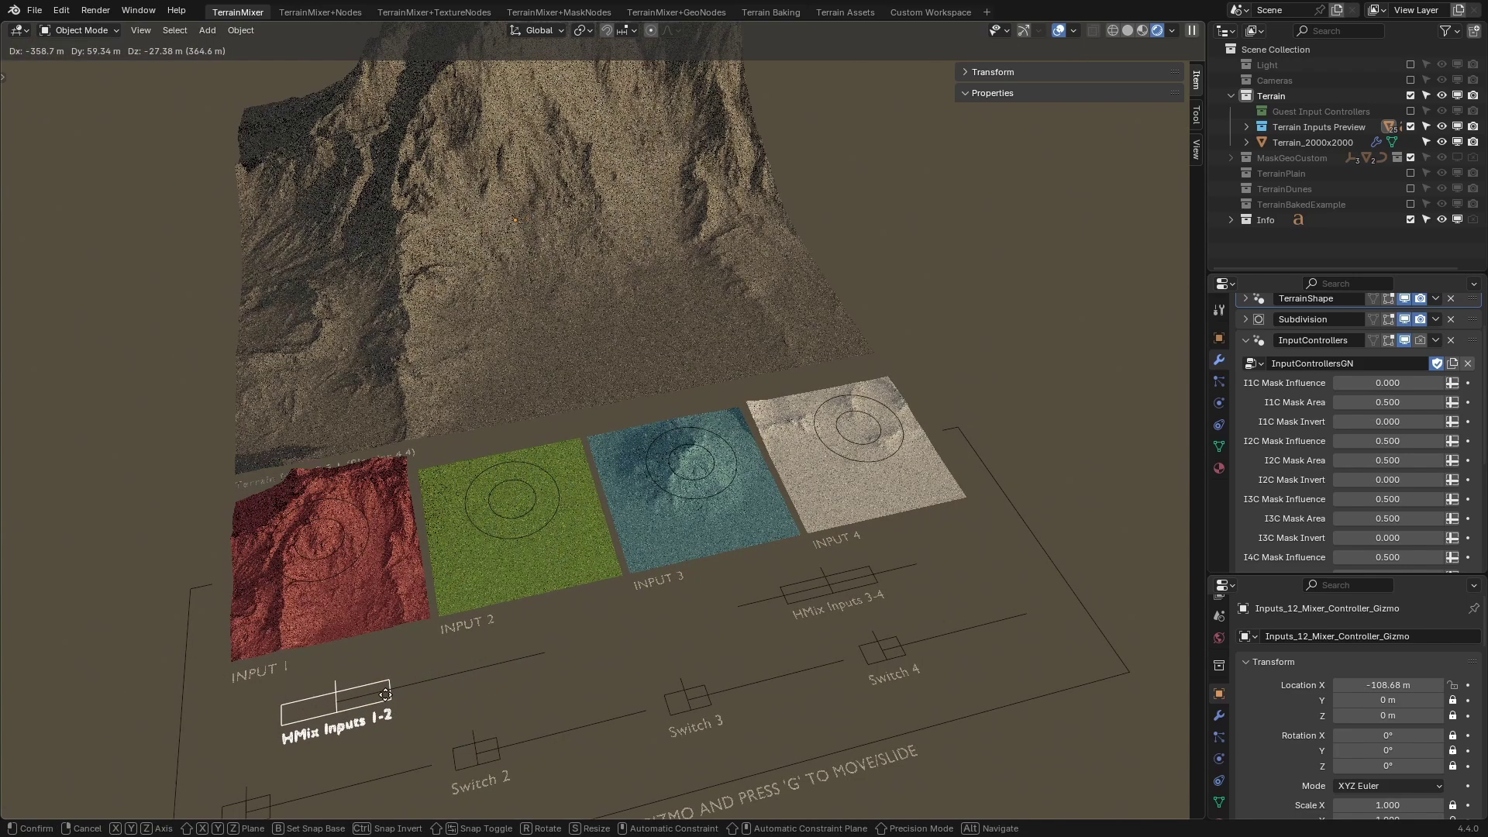
{"action": "right_click", "coordinate": [314, 706]}
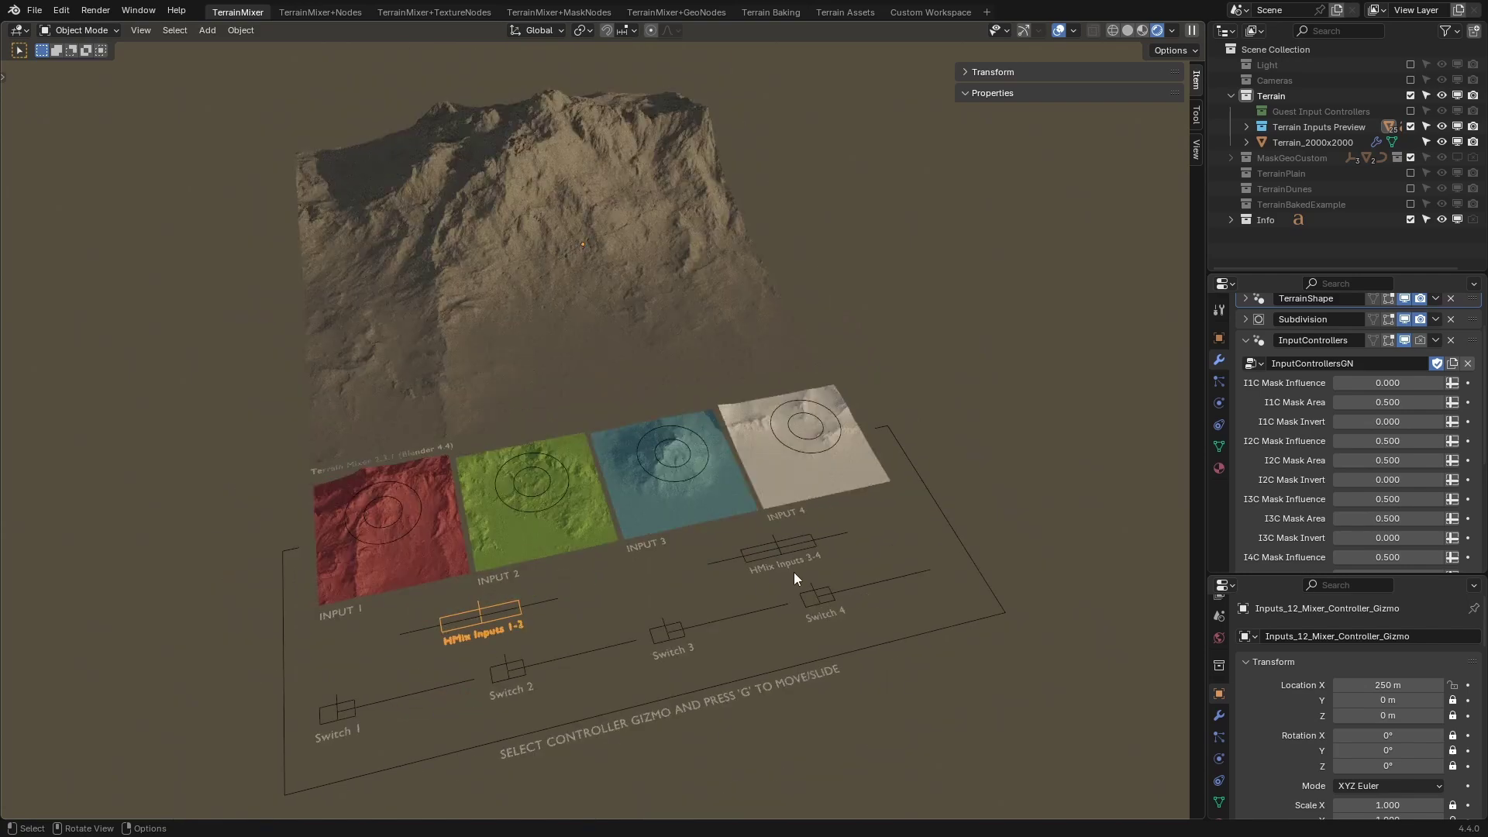
Try sliding the HMix Inputs 3-4 controller gizmo both ways to blend Input 3 and Input 4.
{"action": "left_click", "coordinate": [835, 592]}
{"action": "key", "text": "g"}
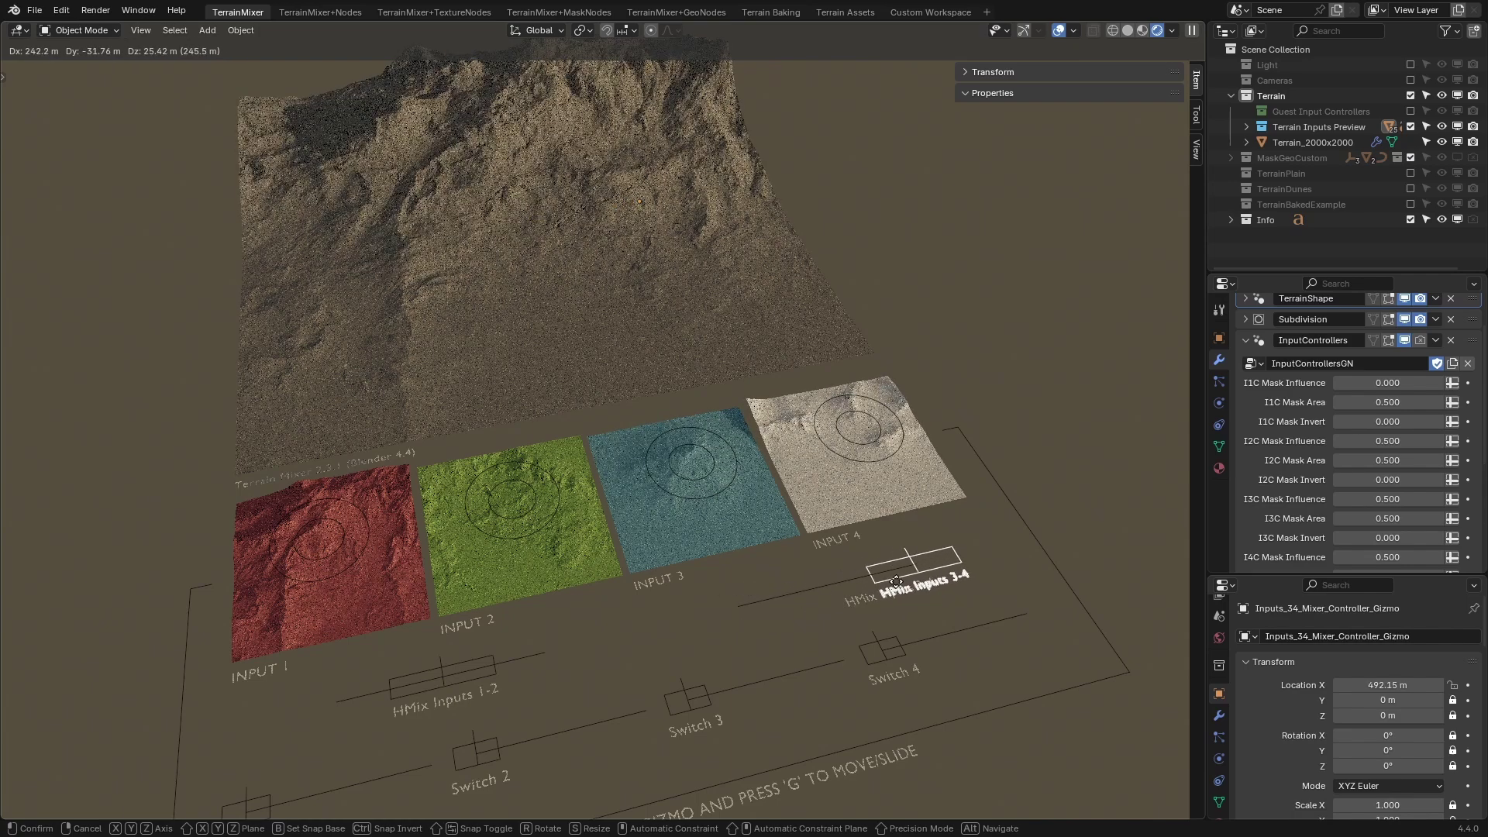
{"action": "key", "text": "Escape"}
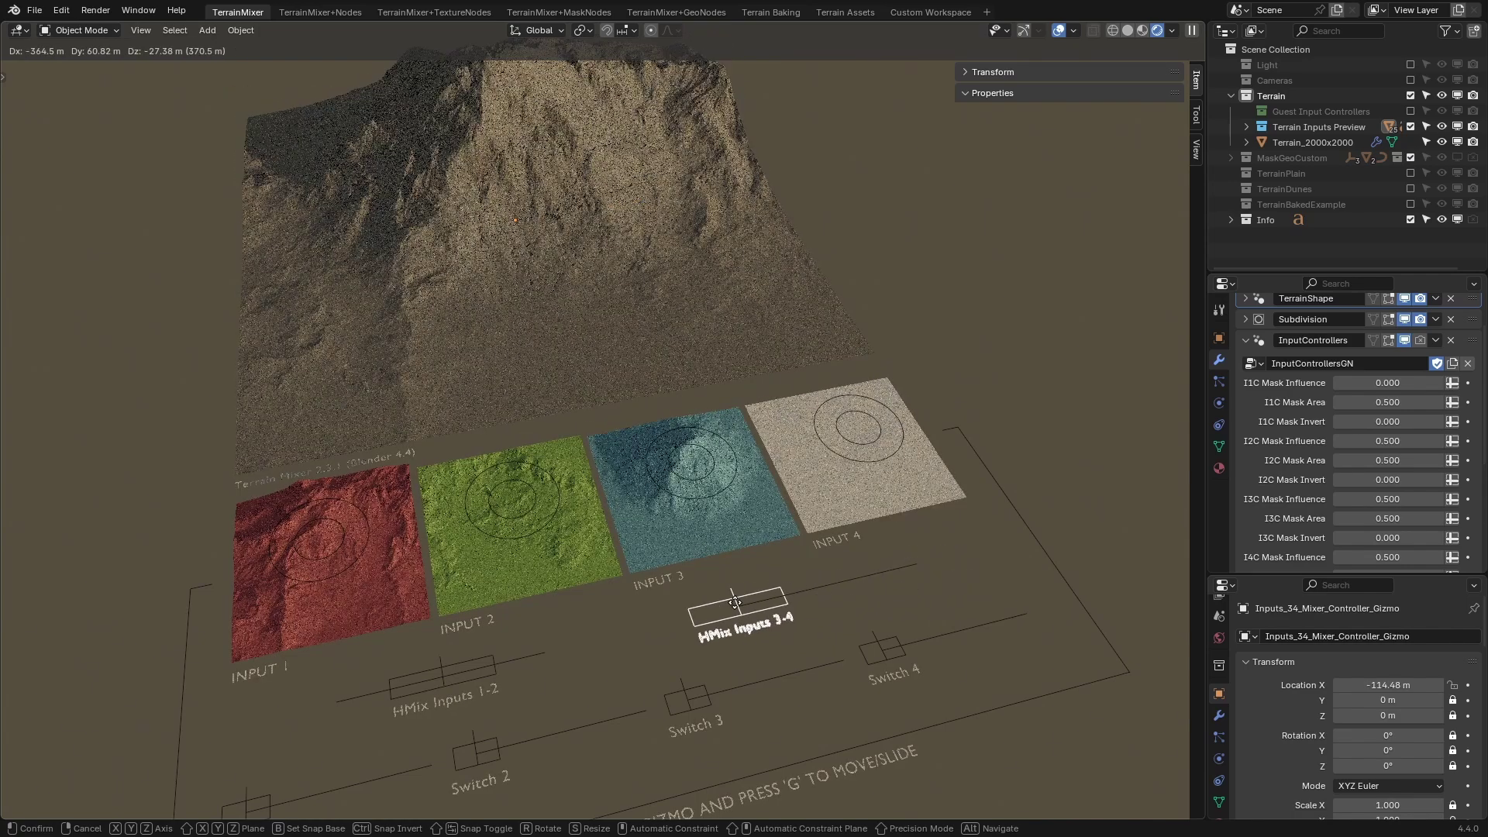
{"action": "scroll", "coordinate": [811, 614], "scroll_direction": "down", "scroll_amount": 2}
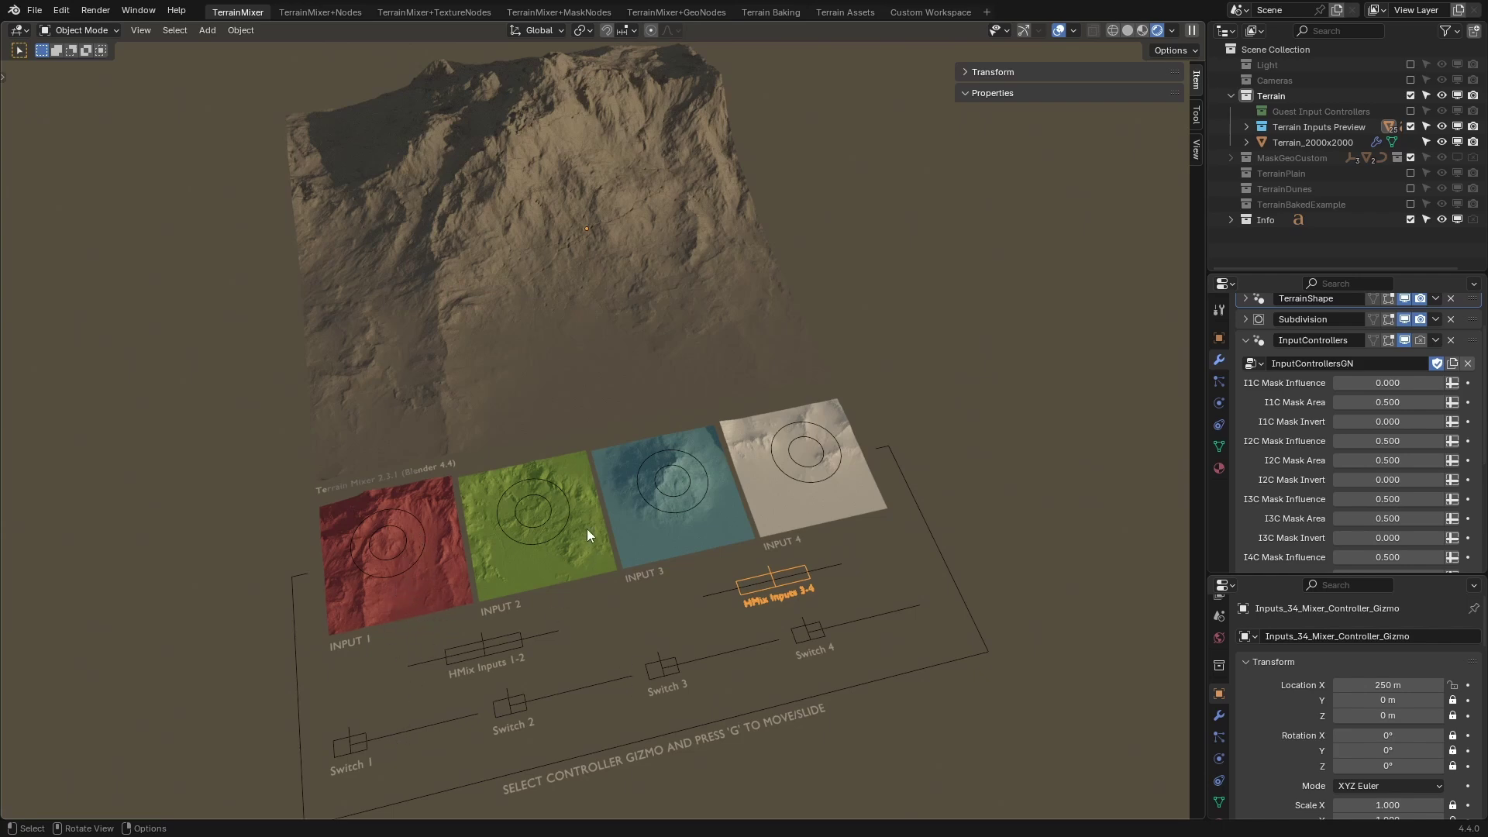
Slide the HMix Inputs 1-2 controller gizmo toward Input 1, to about -18 m in X.
{"action": "left_click", "coordinate": [355, 747]}
{"action": "left_click", "coordinate": [480, 655]}
{"action": "key", "text": "g"}
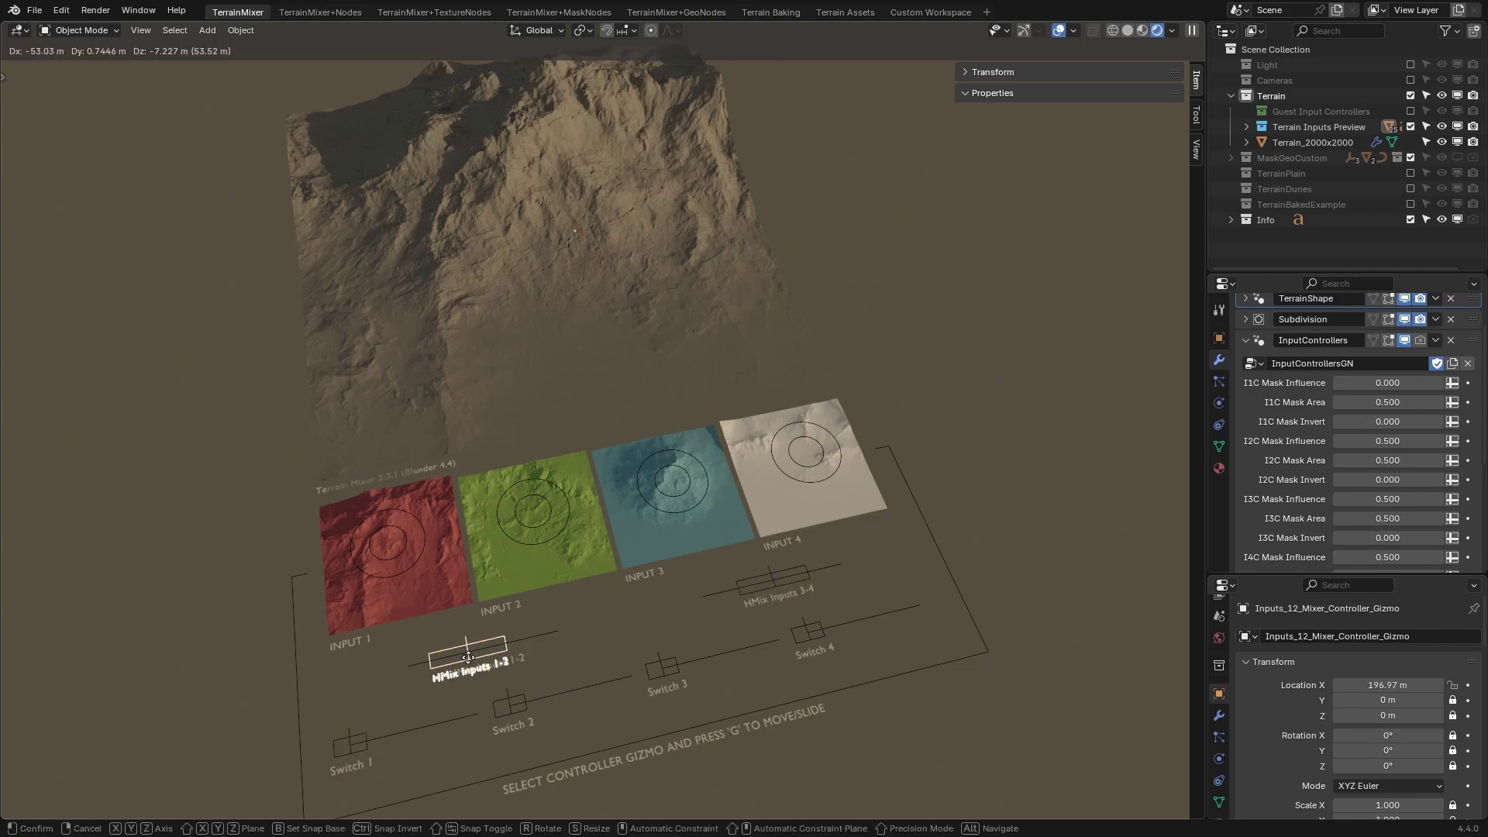
{"action": "left_click", "coordinate": [570, 310]}
{"action": "scroll", "coordinate": [570, 310], "scroll_direction": "down", "scroll_amount": 2}
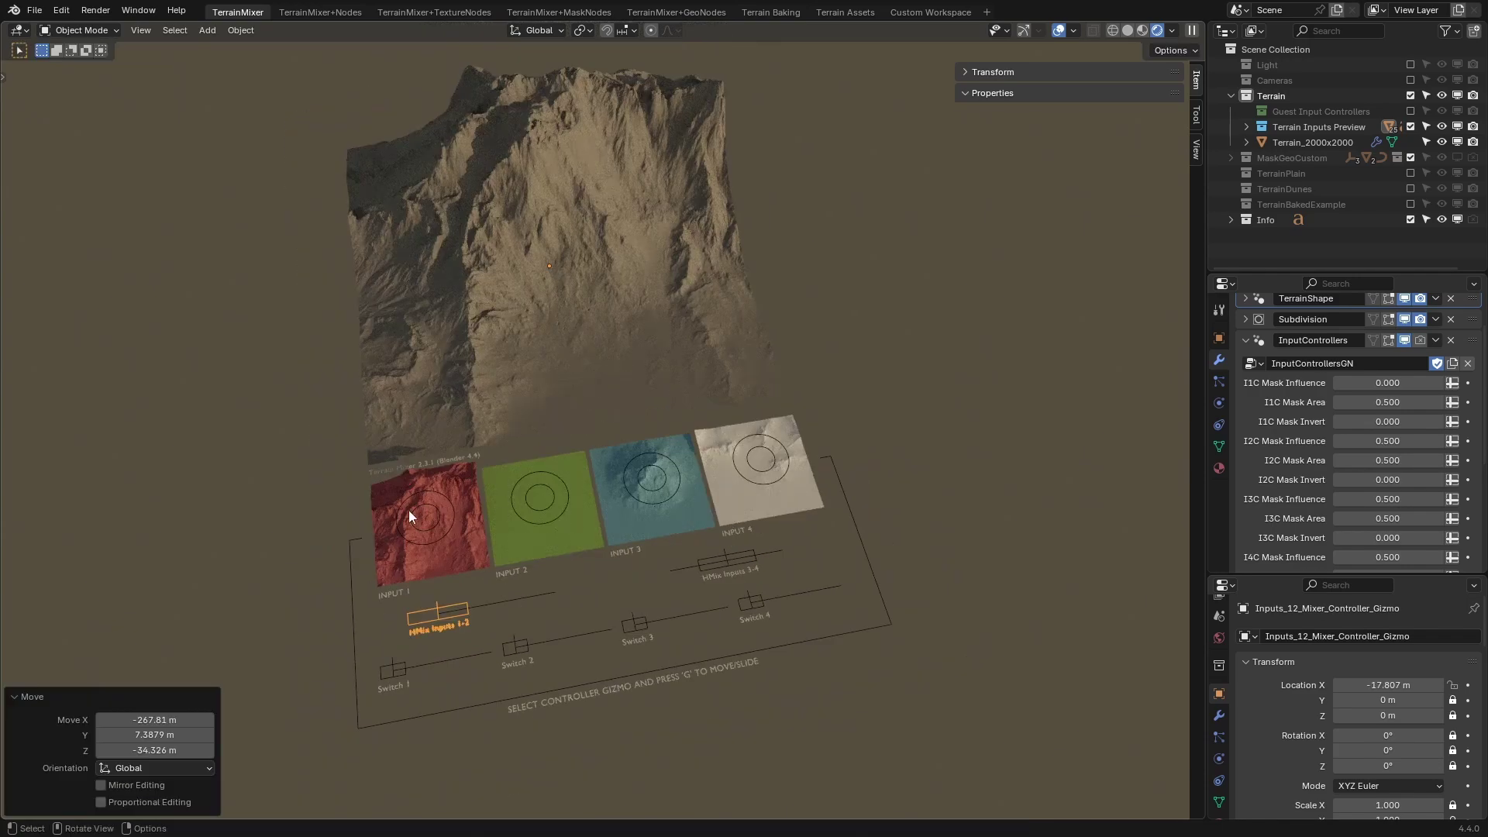
Try sliding the Switch 1 controller gizmo along its track to cycle through Input 1's terrains.
{"action": "scroll", "coordinate": [473, 519], "scroll_direction": "up", "scroll_amount": 1}
{"action": "left_click", "coordinate": [346, 740]}
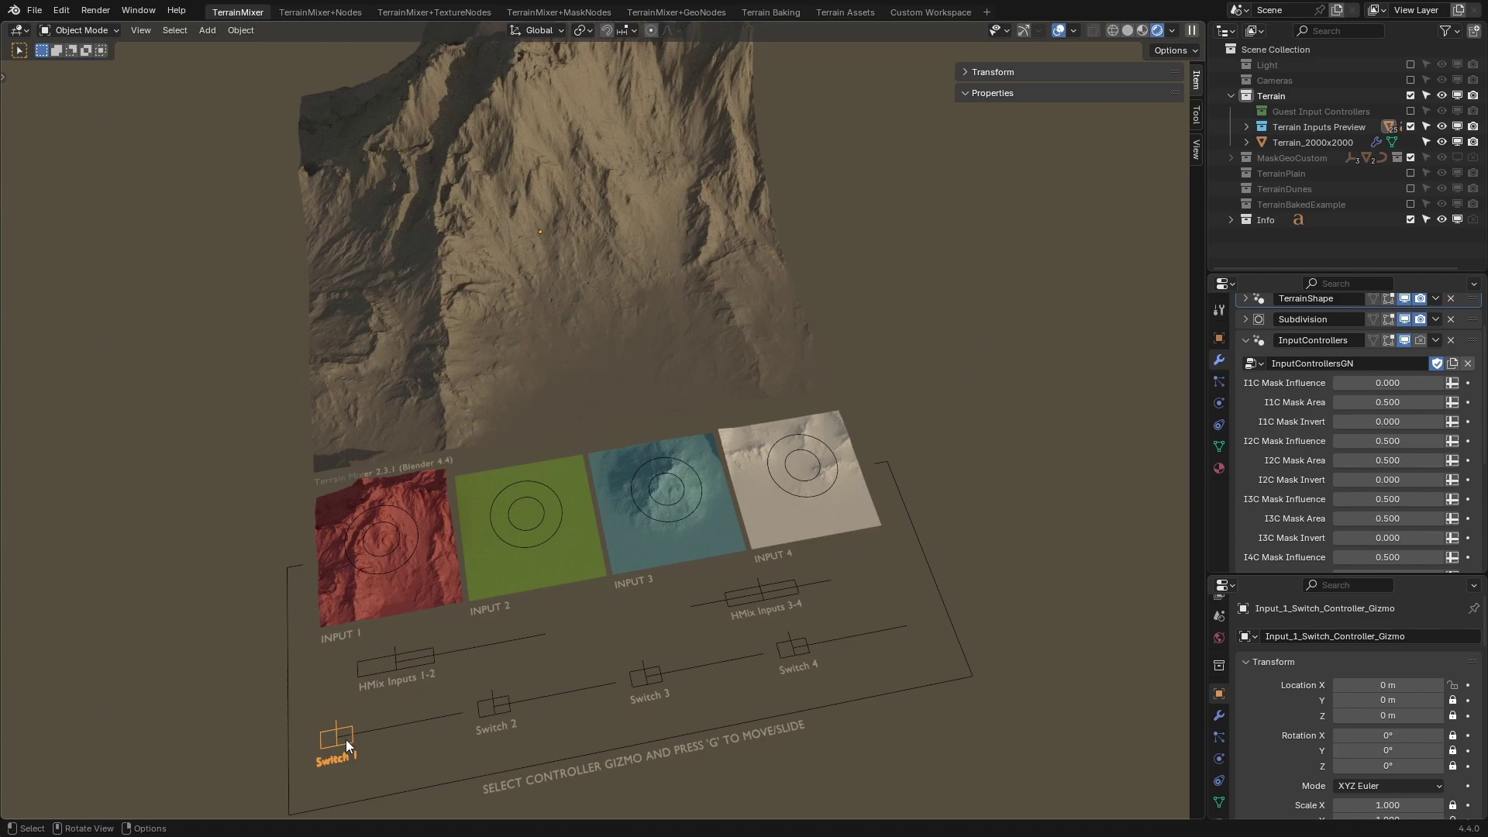
{"action": "key", "text": "g"}
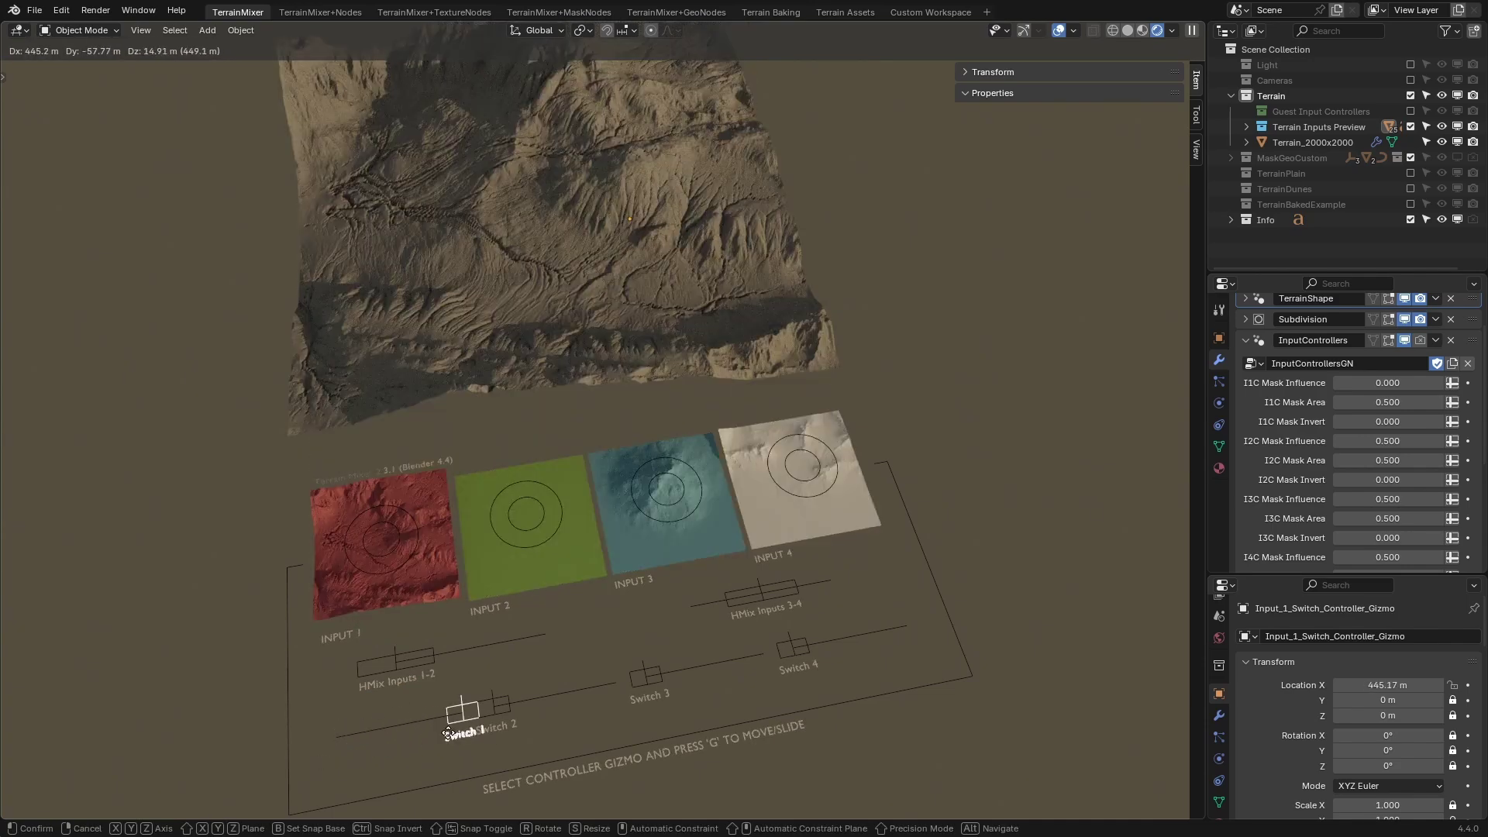
{"action": "key", "text": "Escape"}
Slide the HMix Inputs 1-2 controller gizmo toward Input 2, to about 599 m in X.
{"action": "left_click", "coordinate": [419, 669]}
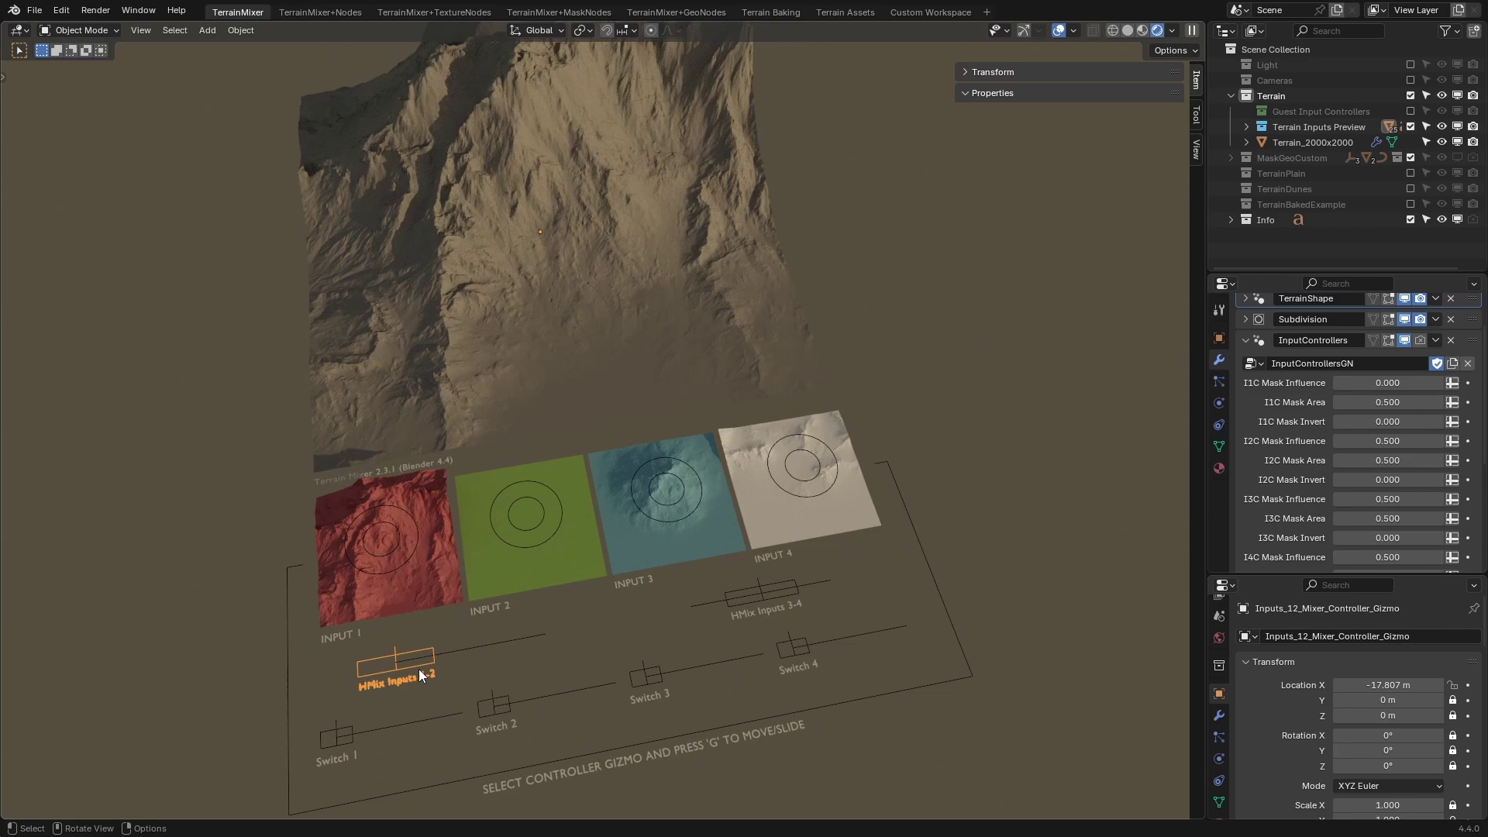
{"action": "key", "text": "g"}
{"action": "left_click", "coordinate": [543, 665]}
Try sliding the Switch 2 controller gizmo along its track to change Input 2's terrain.
{"action": "left_click", "coordinate": [509, 727]}
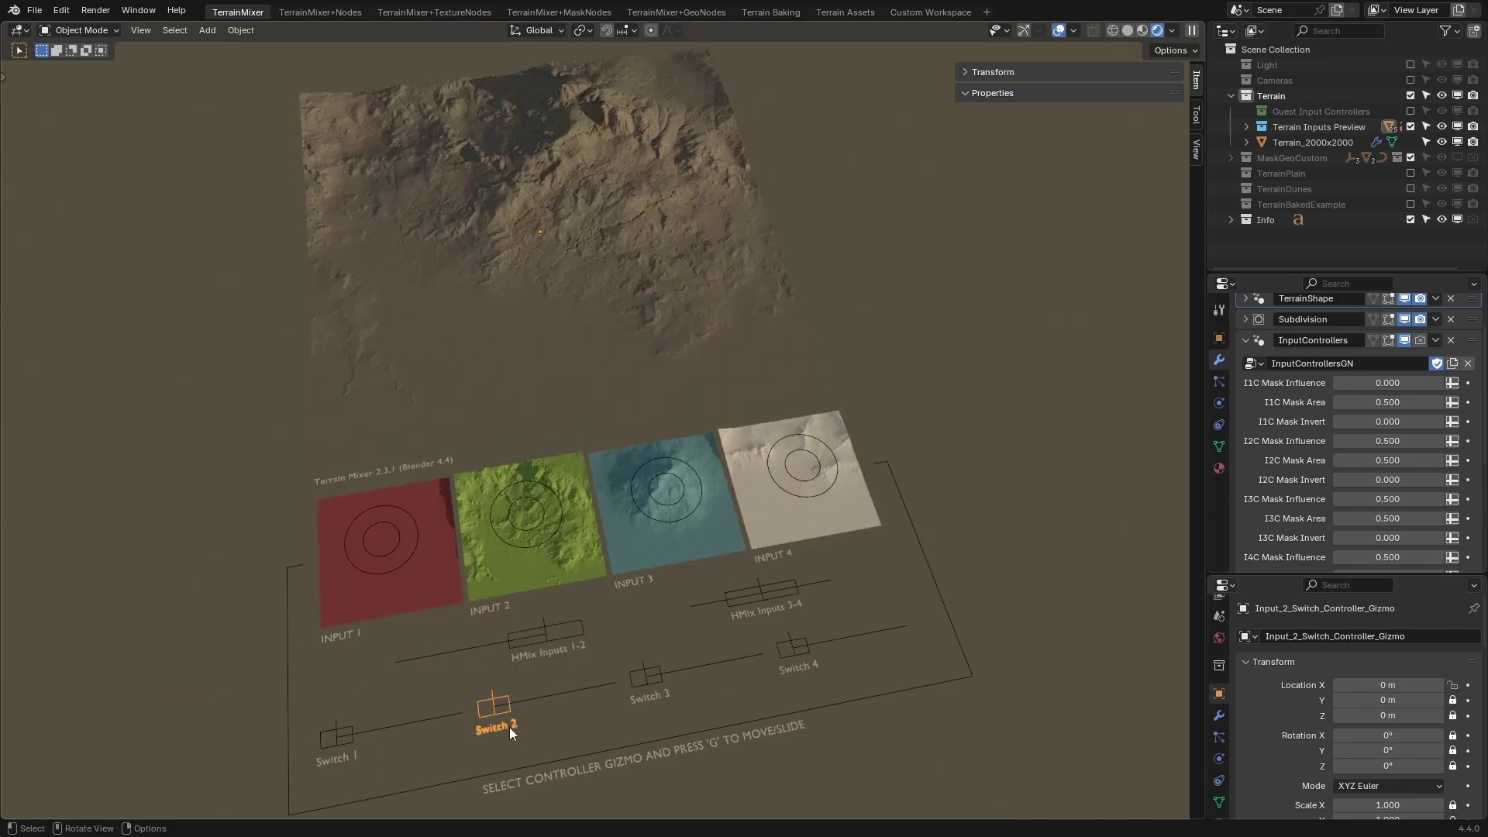
{"action": "key", "text": "g"}
{"action": "key", "text": "Escape"}
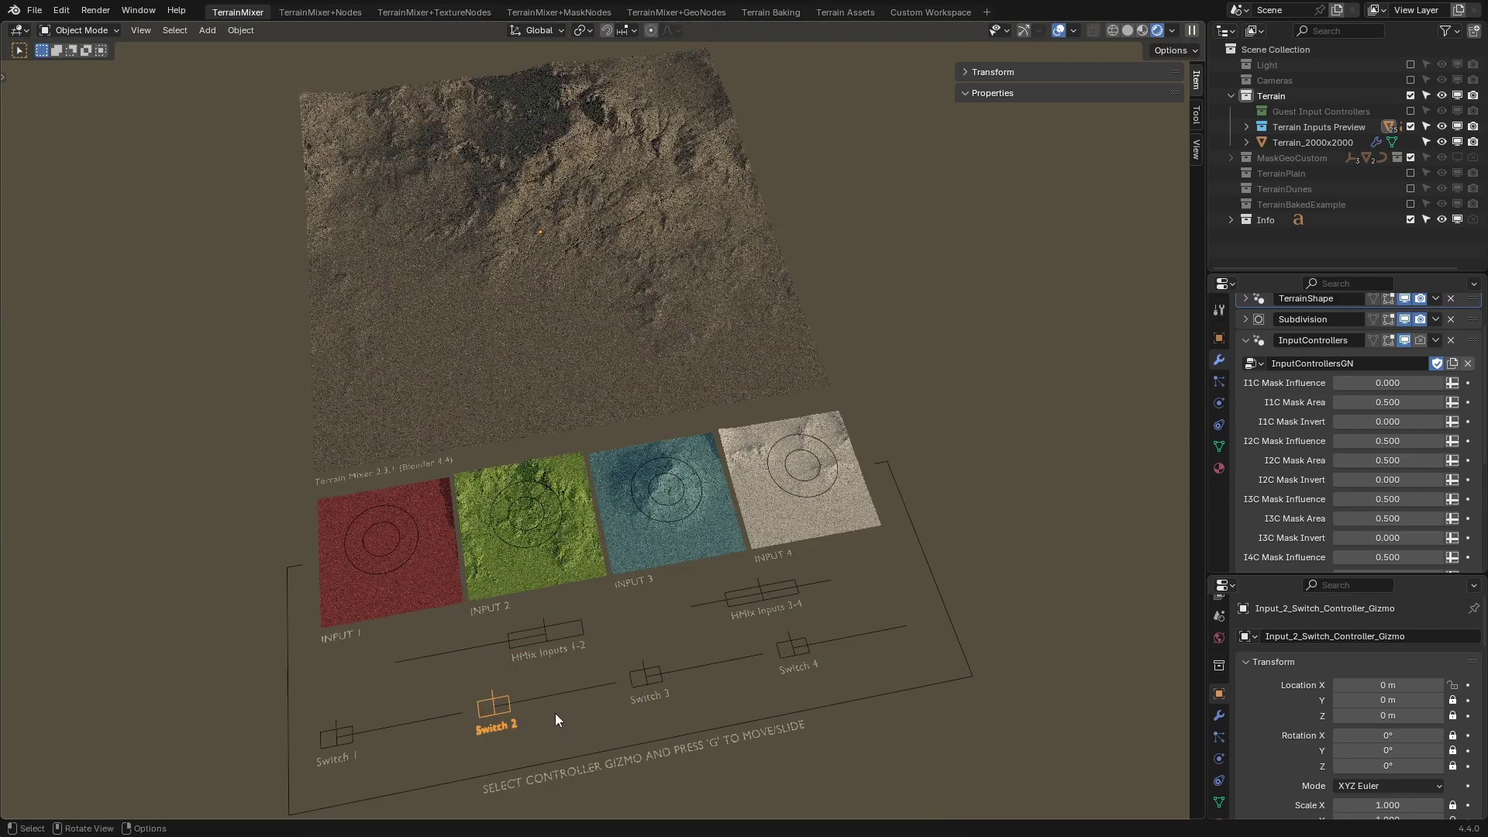
Slide the HMix Inputs 1-2 controller gizmo back and forth, leaving it near mid-track at about 239 m in X.
{"action": "left_click", "coordinate": [547, 640]}
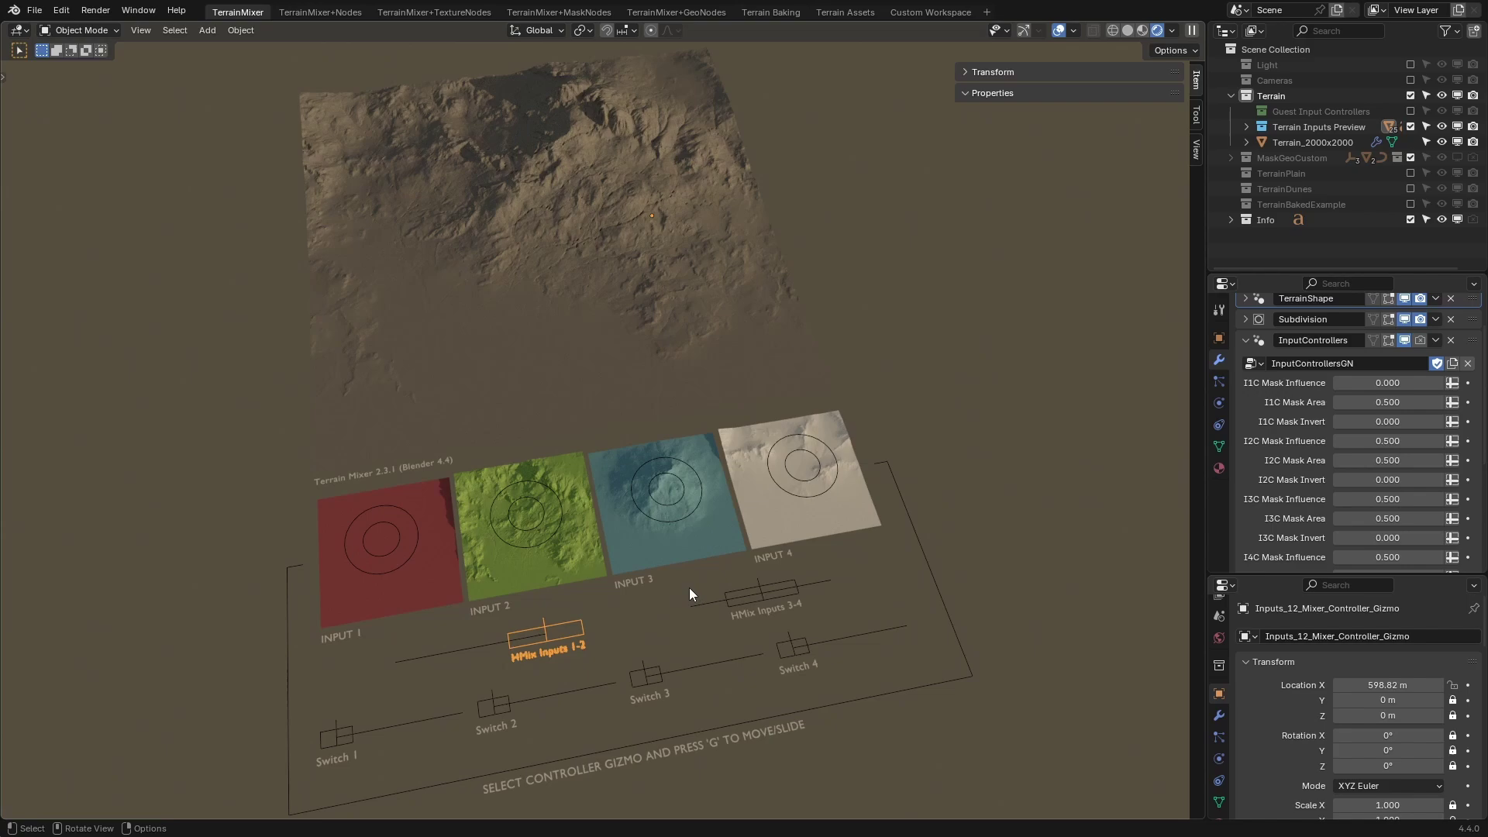
{"action": "key", "text": "g"}
{"action": "left_click", "coordinate": [598, 728]}
{"action": "key", "text": "g"}
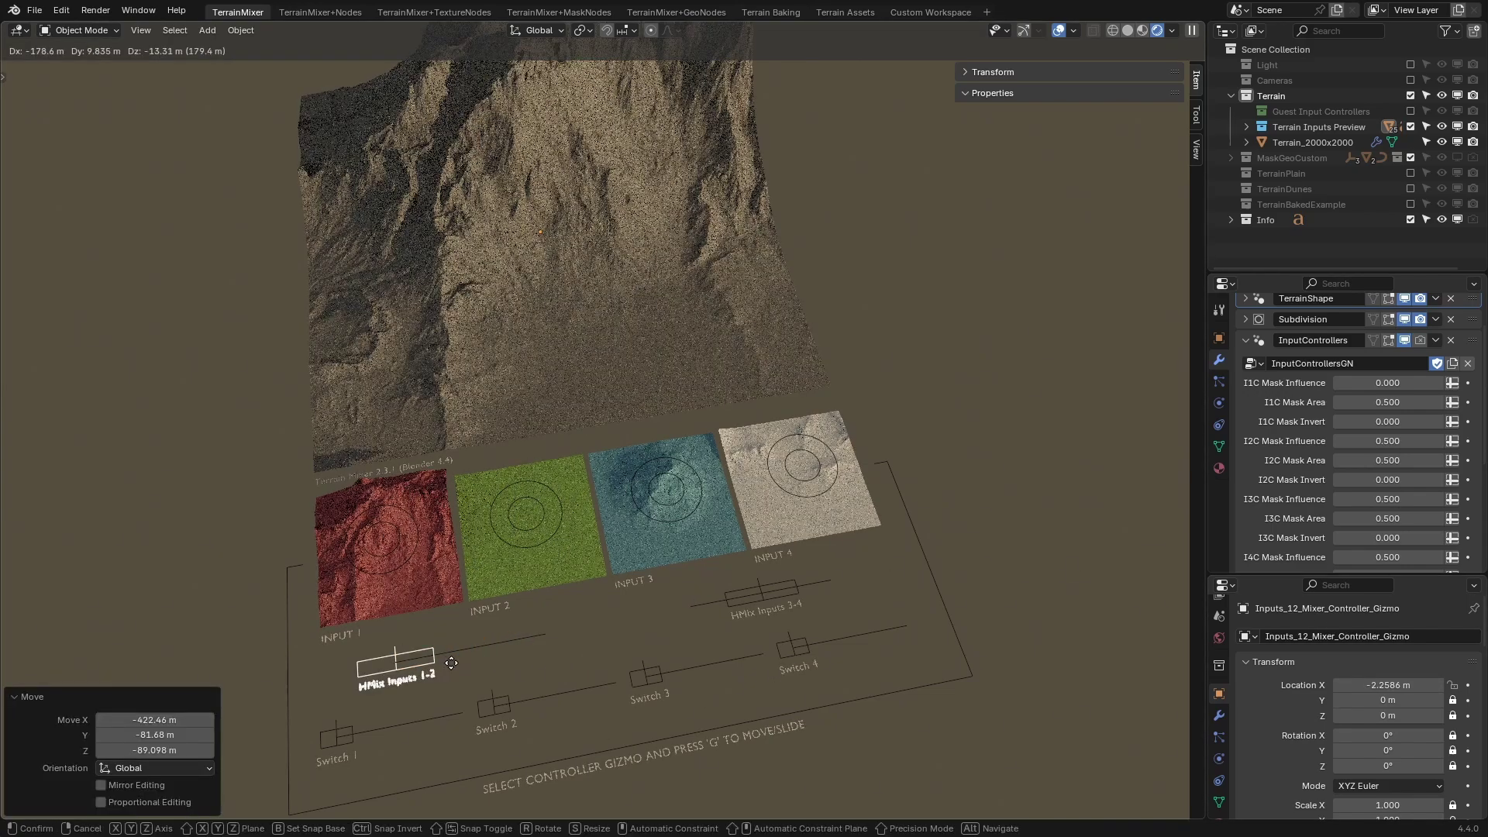
{"action": "left_click", "coordinate": [503, 653]}
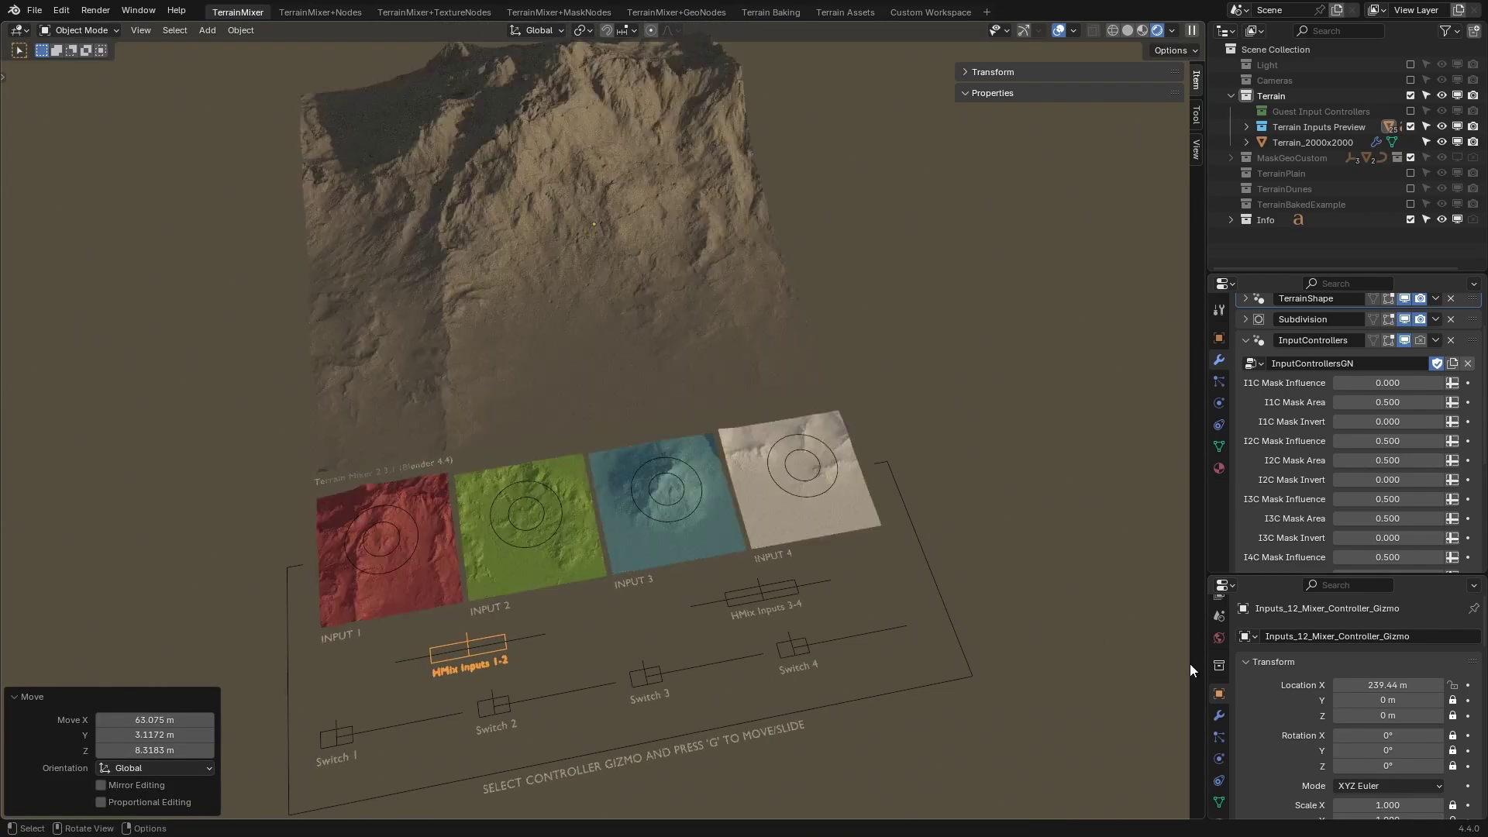
Set the X location of both the HMix Inputs 1-2 and HMix Inputs 3-4 controller gizmos to 0 m.
{"action": "double_click", "coordinate": [1387, 686]}
{"action": "type", "text": "0"}
{"action": "key", "text": "Return"}
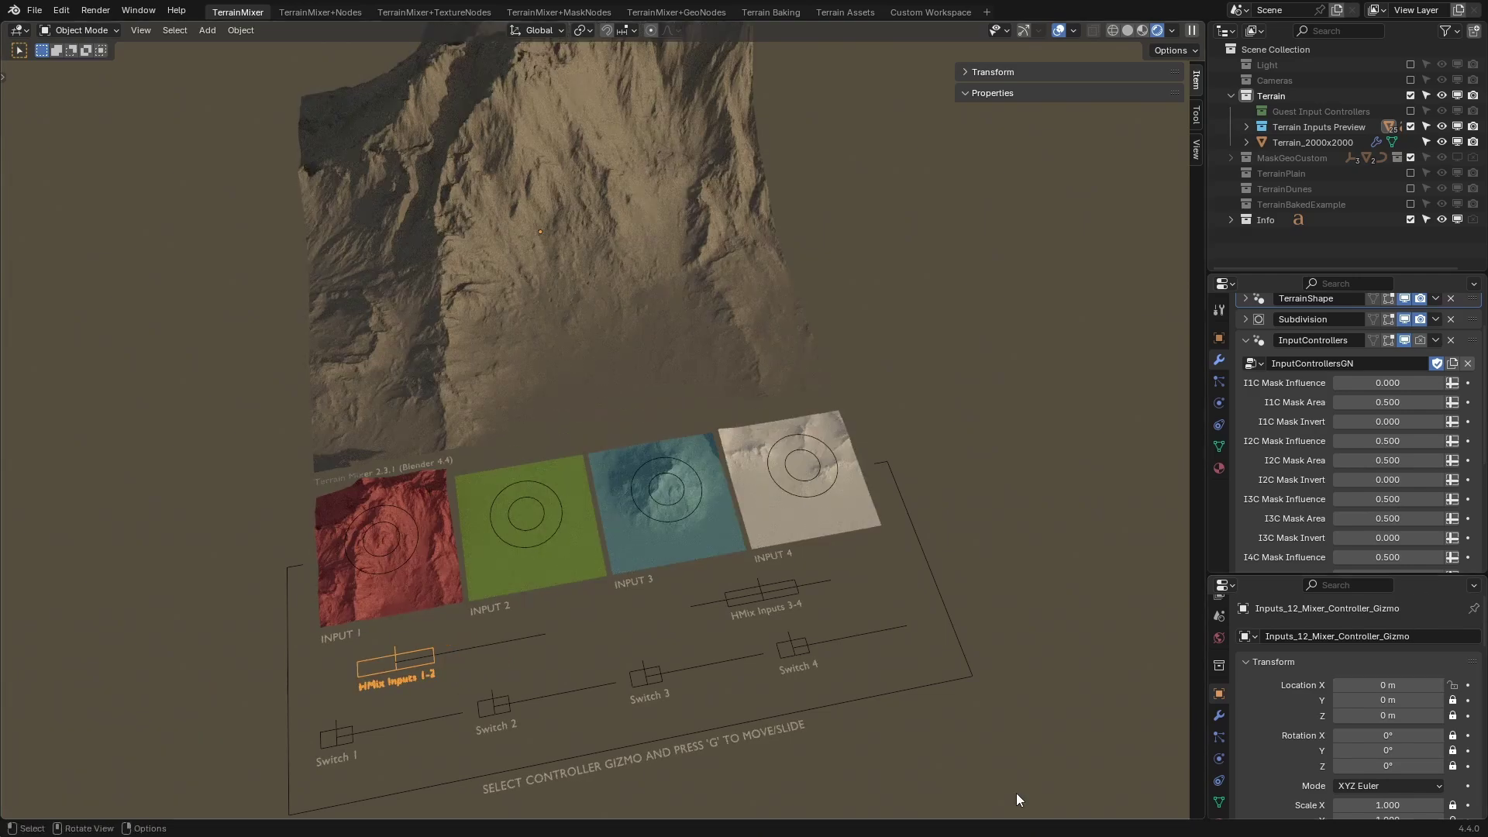
{"action": "left_click", "coordinate": [761, 593]}
{"action": "double_click", "coordinate": [1427, 685]}
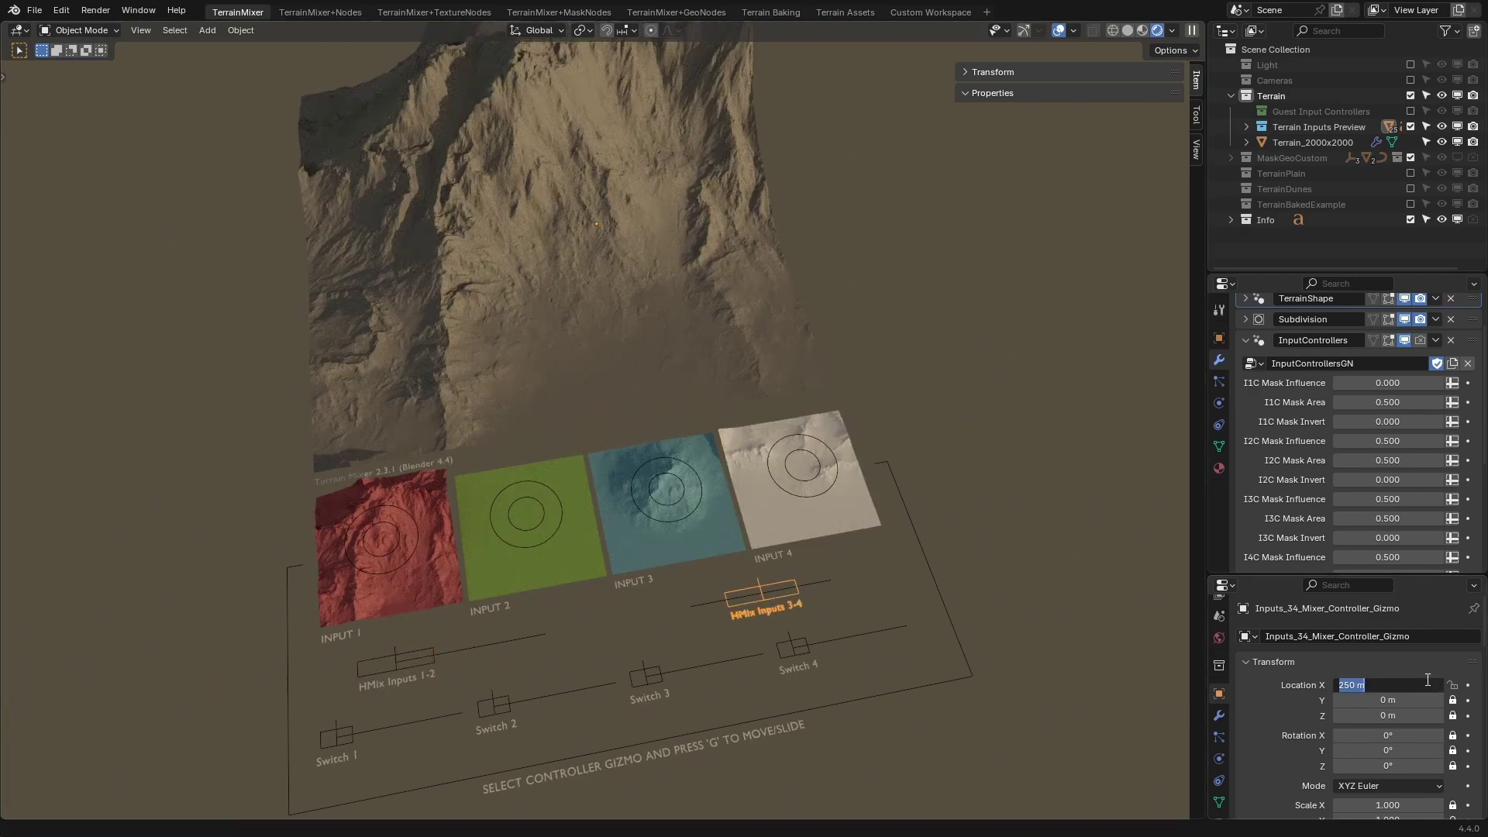
{"action": "type", "text": "0"}
{"action": "key", "text": "Return"}
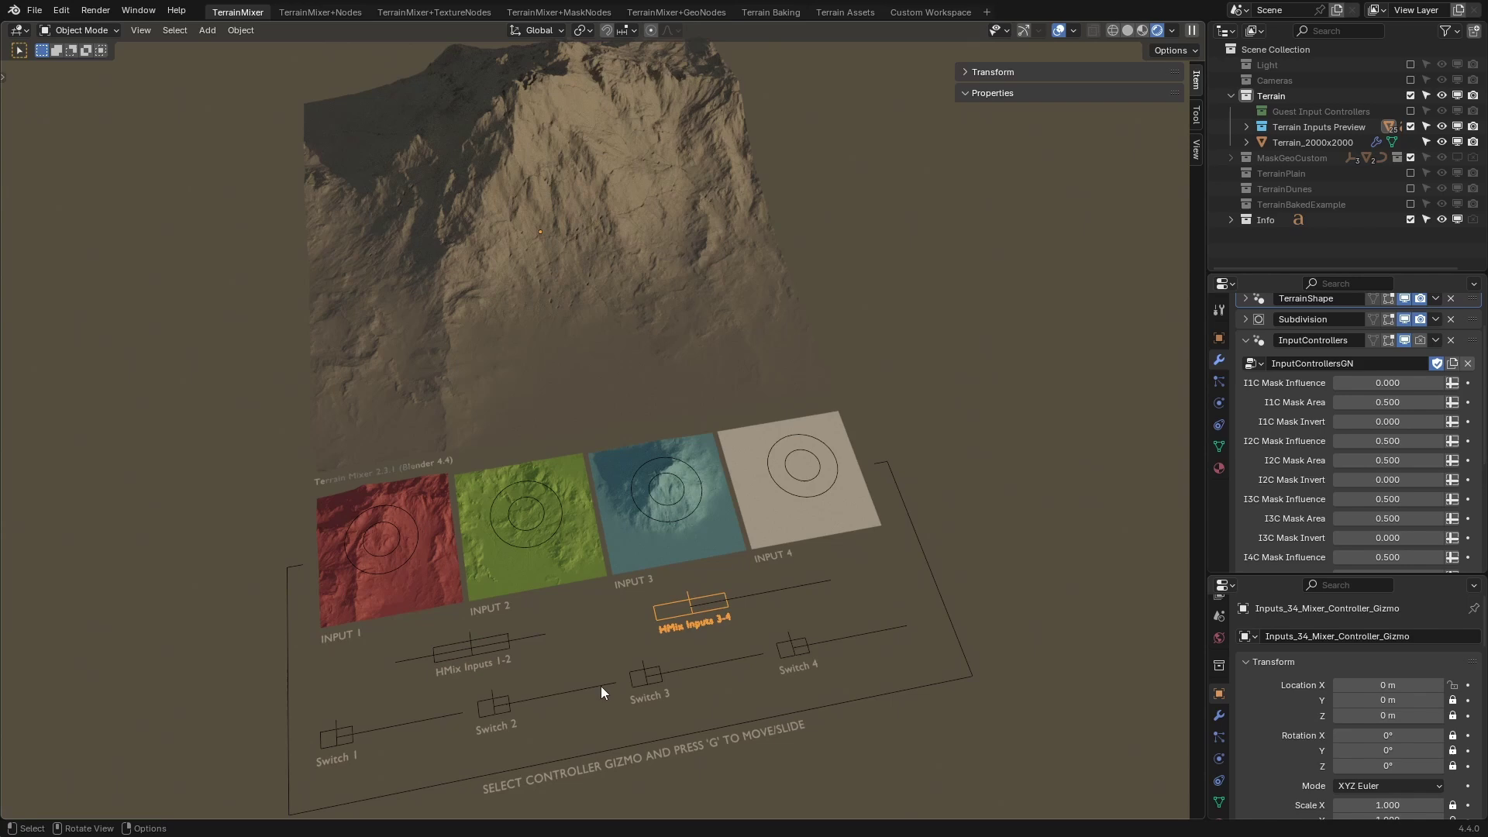
Set the X location of the HMix Inputs 3-4 controller gizmo to 250 m.
{"action": "double_click", "coordinate": [1392, 683]}
{"action": "type", "text": "250"}
{"action": "key", "text": "Return"}
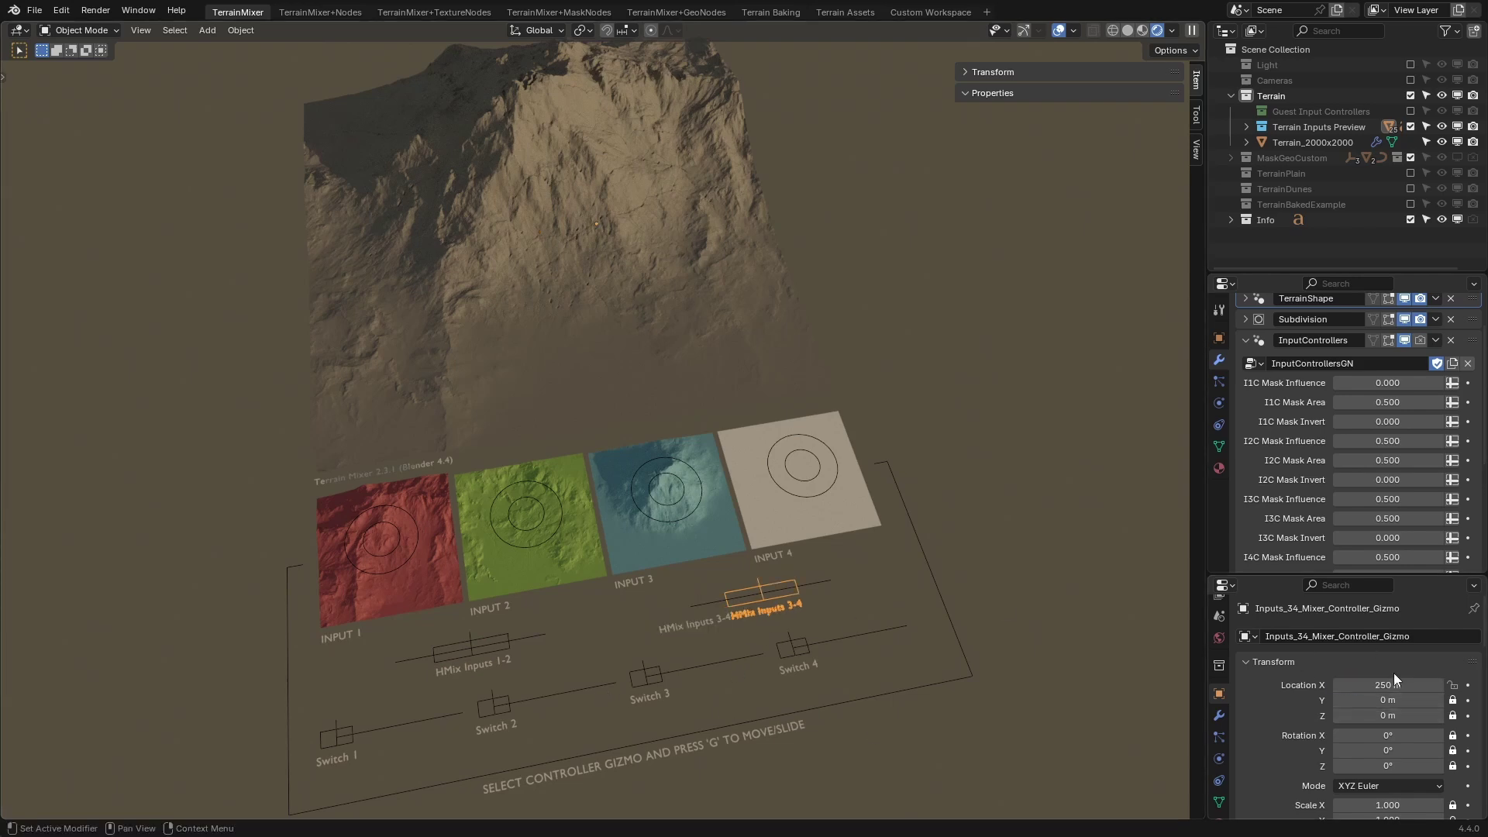
{"action": "middle_click_drag", "start_coordinate": [923, 367], "coordinate": [1052, 355]}
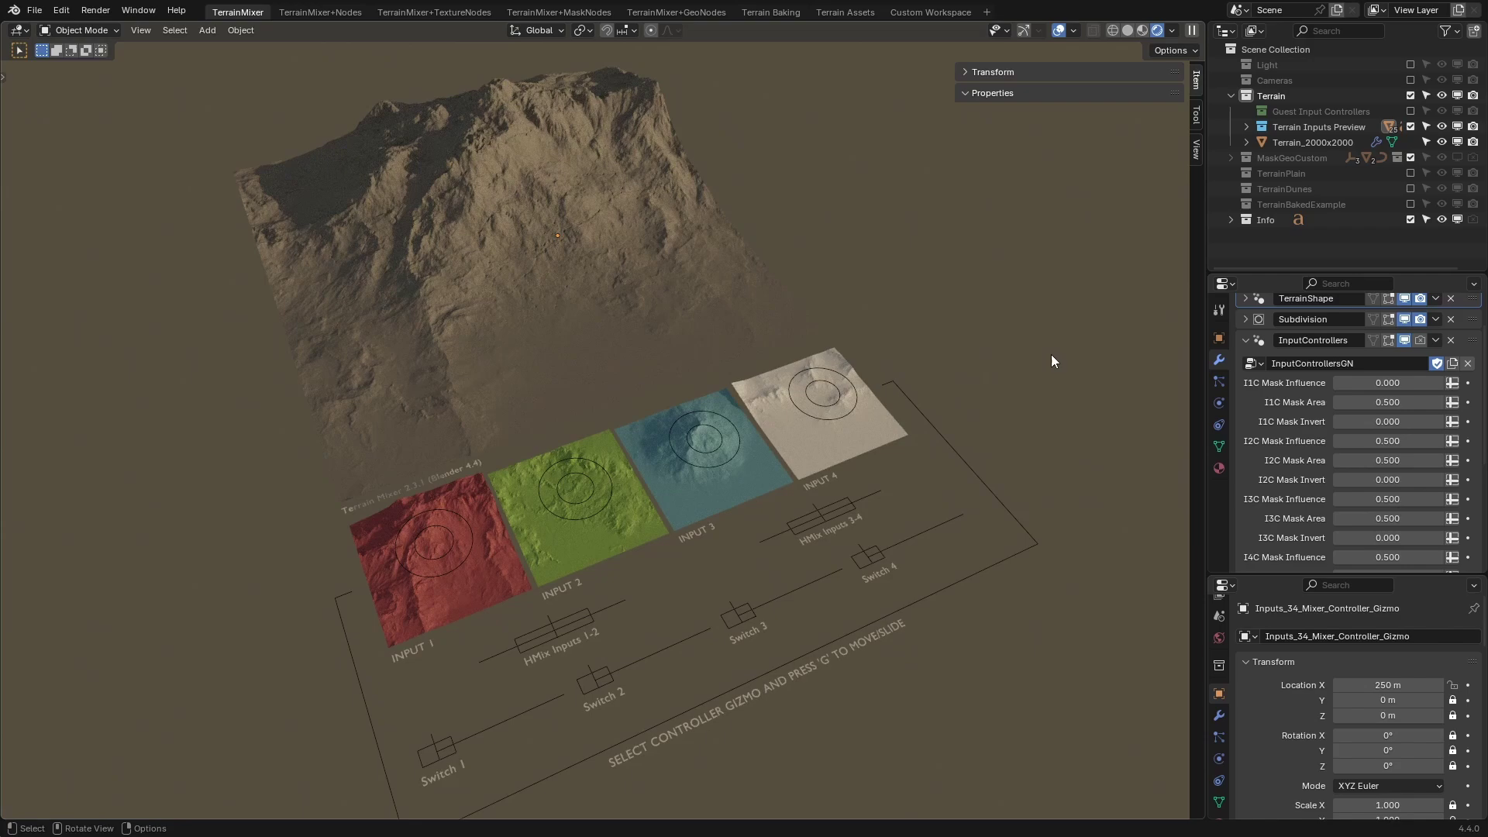
Select the Terrain_2000x2000 mesh and look through its custom mix, switch and input properties.
{"action": "left_click", "coordinate": [823, 312]}
{"action": "middle_click_drag", "start_coordinate": [826, 310], "coordinate": [663, 291]}
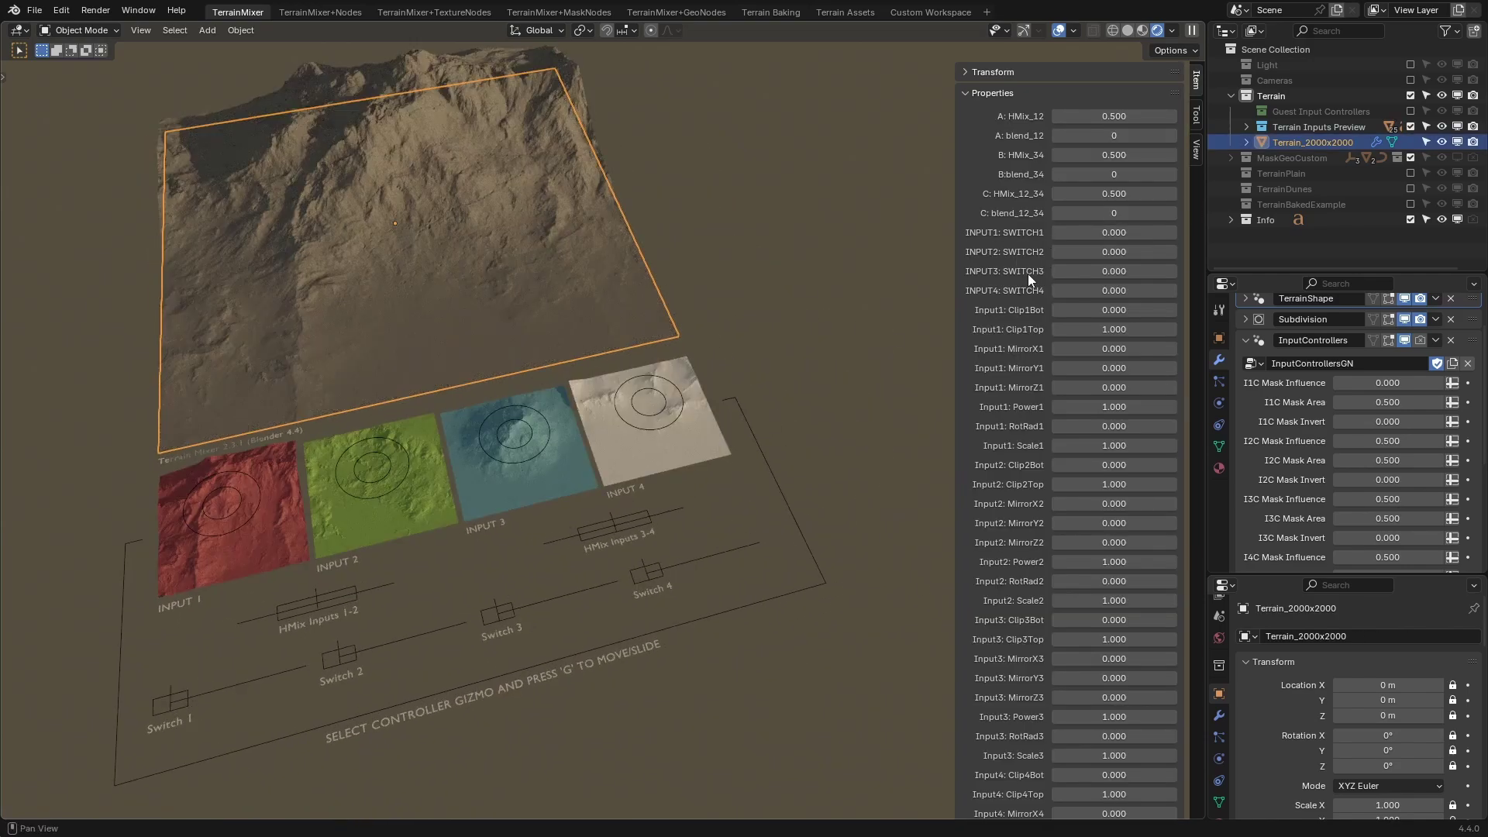
{"action": "scroll", "coordinate": [1054, 434], "scroll_direction": "down", "scroll_amount": 5}
{"action": "scroll", "coordinate": [1059, 457], "scroll_direction": "up", "scroll_amount": 5}
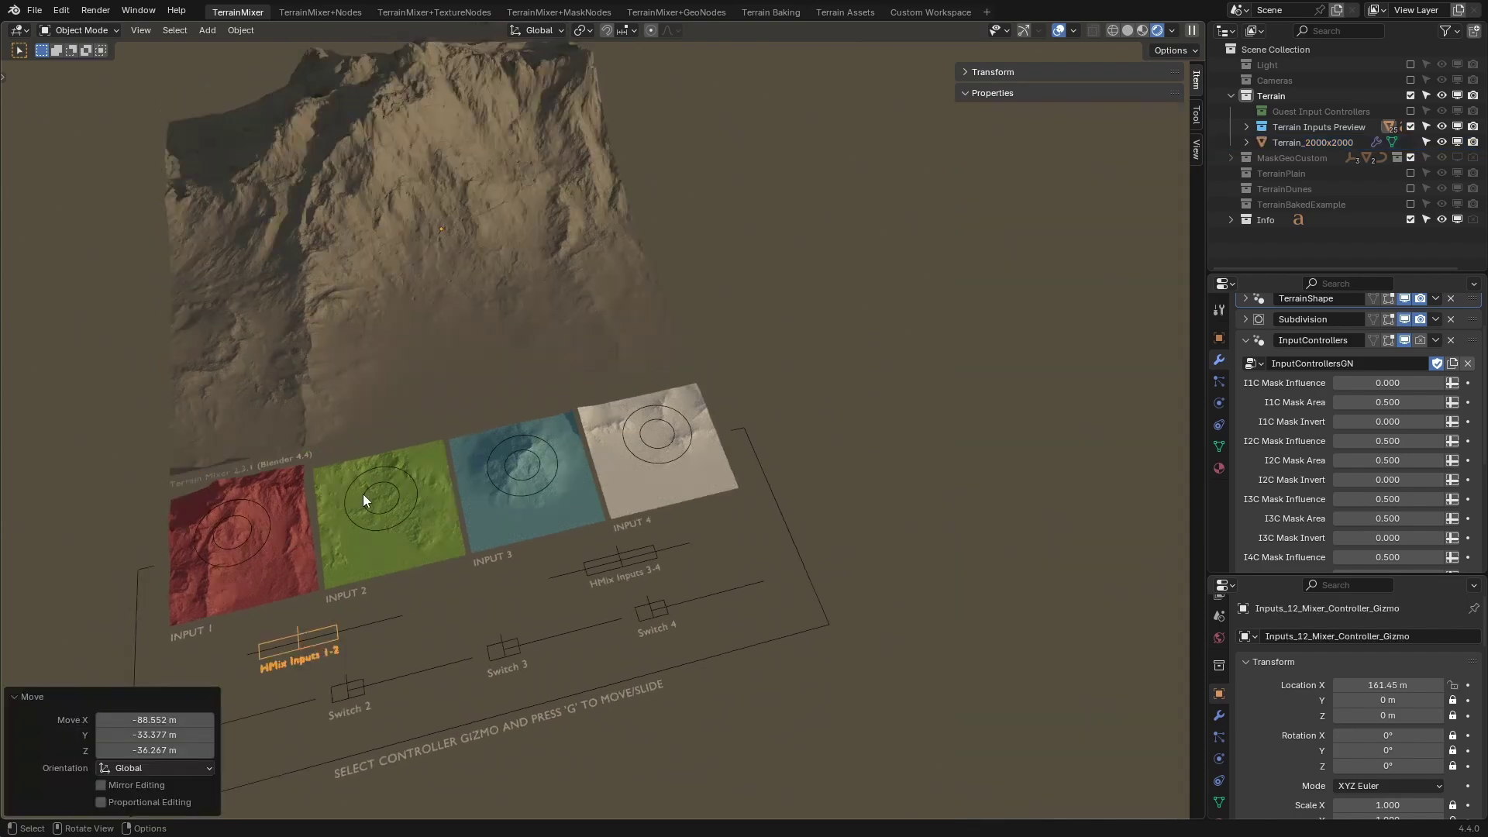
Try lowering the terrain's Input1: Clip1Top property to 0.470, then undo the change.
{"action": "left_click", "coordinate": [446, 247]}
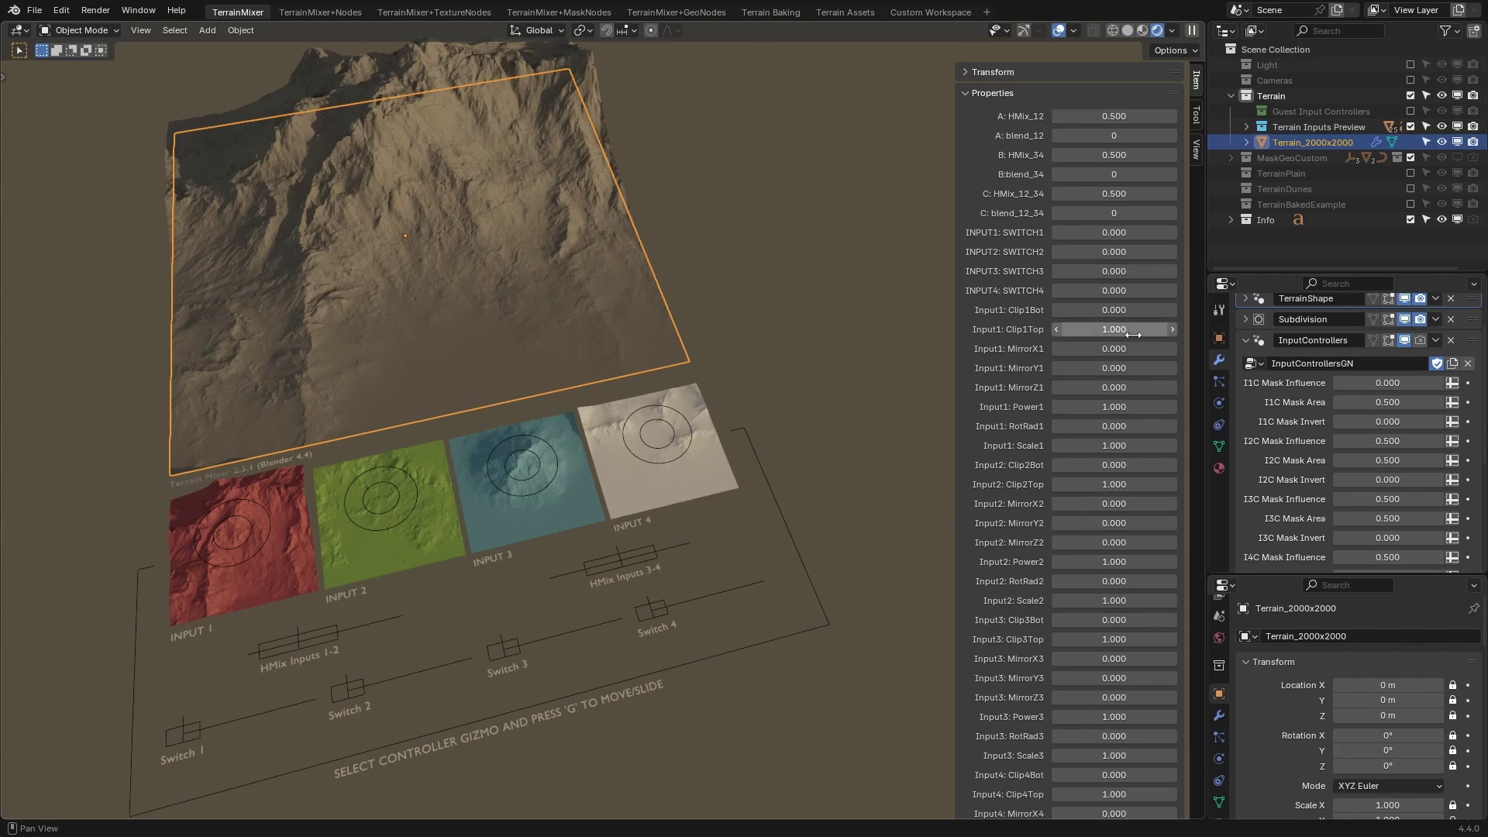
{"action": "left_click_drag", "start_coordinate": [1133, 334], "coordinate": [1090, 335]}
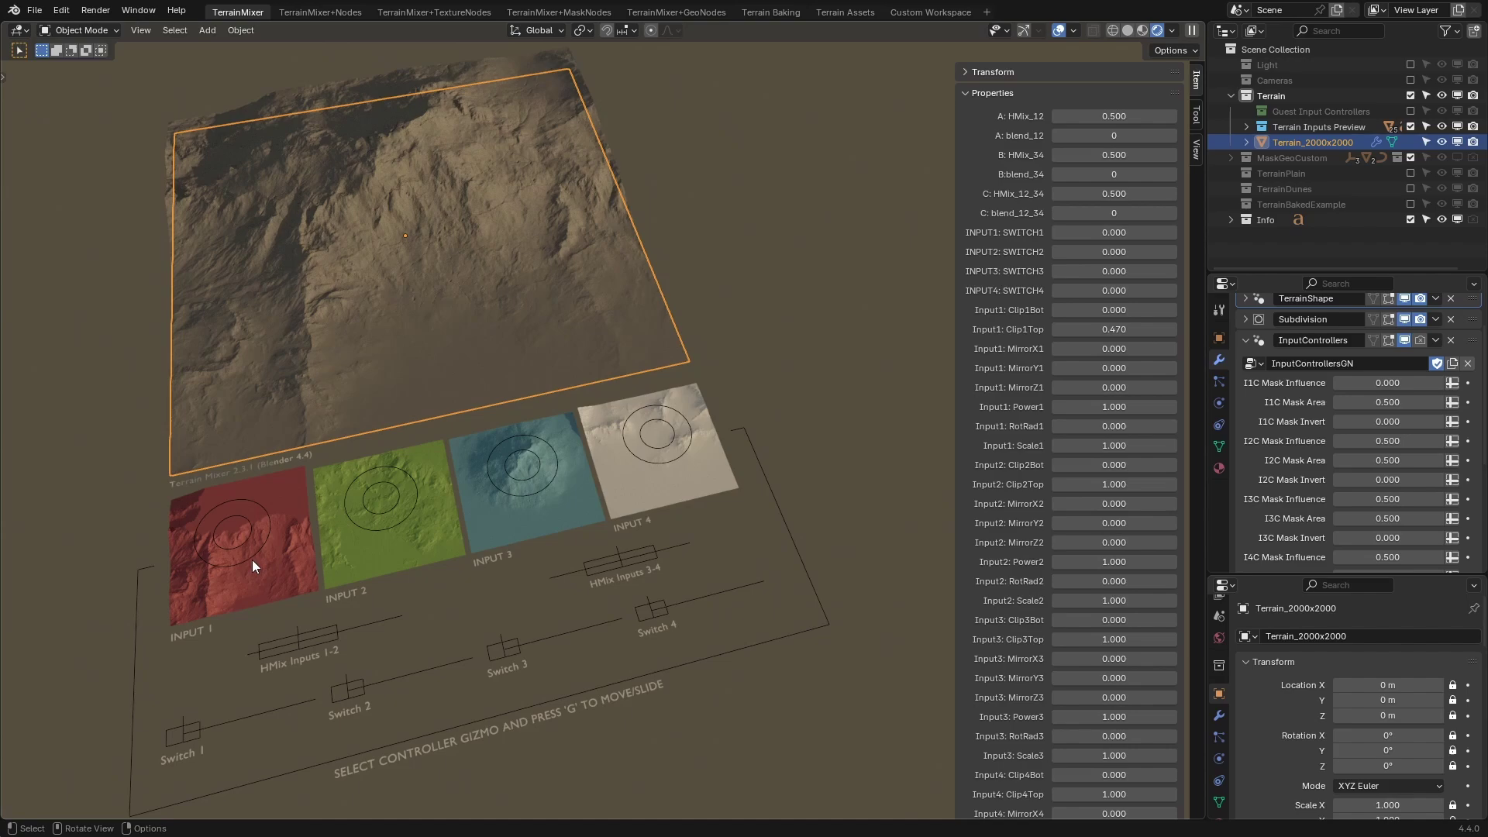
{"action": "key", "text": "ctrl+z"}
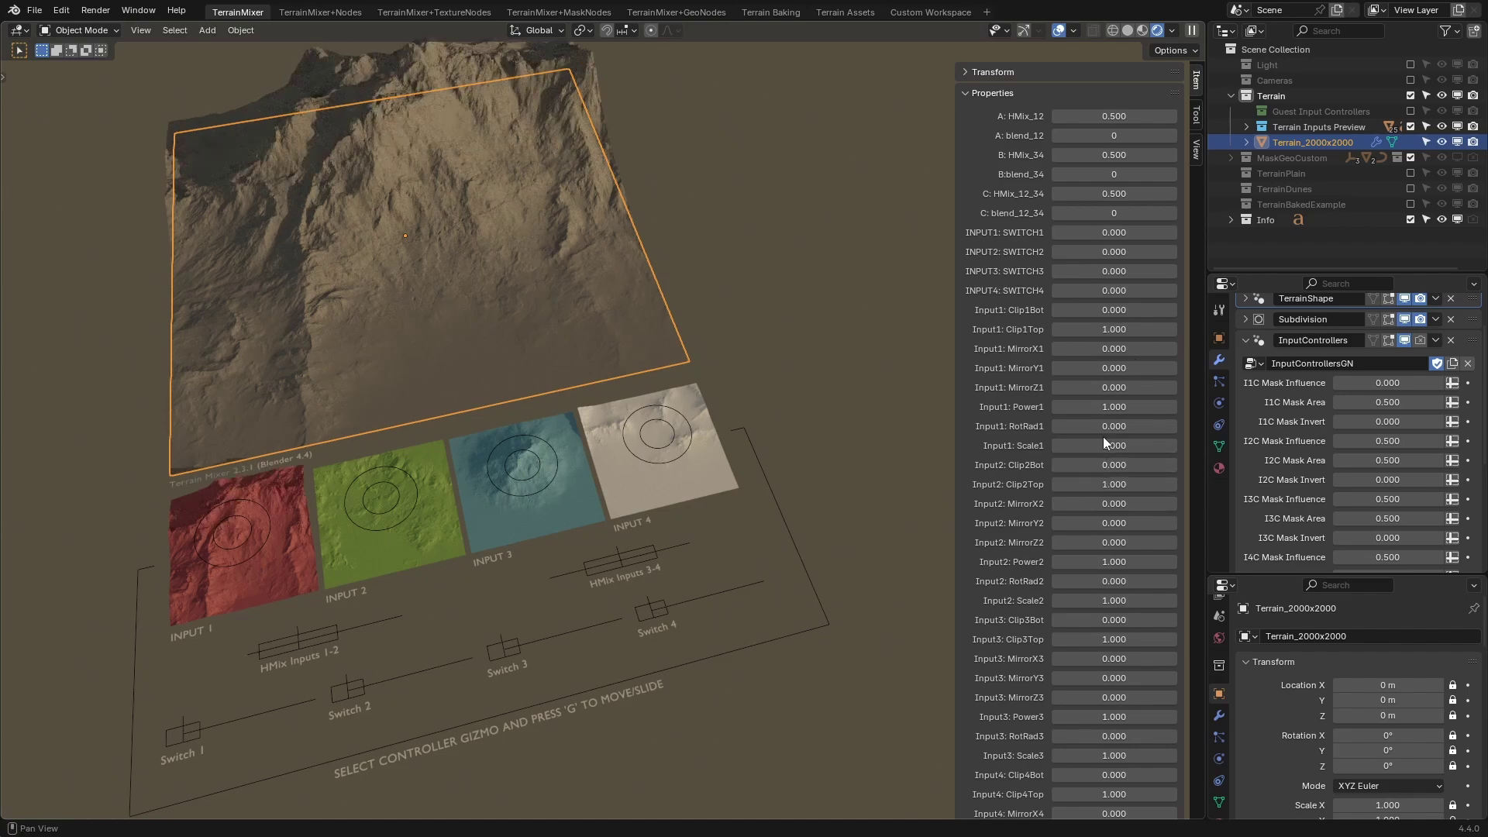
Try out the terrain's Input1 rotation and mirror properties, discarding any changes.
{"action": "mouse_move", "coordinate": [1104, 427]}
{"action": "left_mouse_down"}
{"action": "mouse_move", "coordinate": [1140, 427]}
{"action": "mouse_move", "coordinate": [1104, 427]}
{"action": "left_mouse_up"}
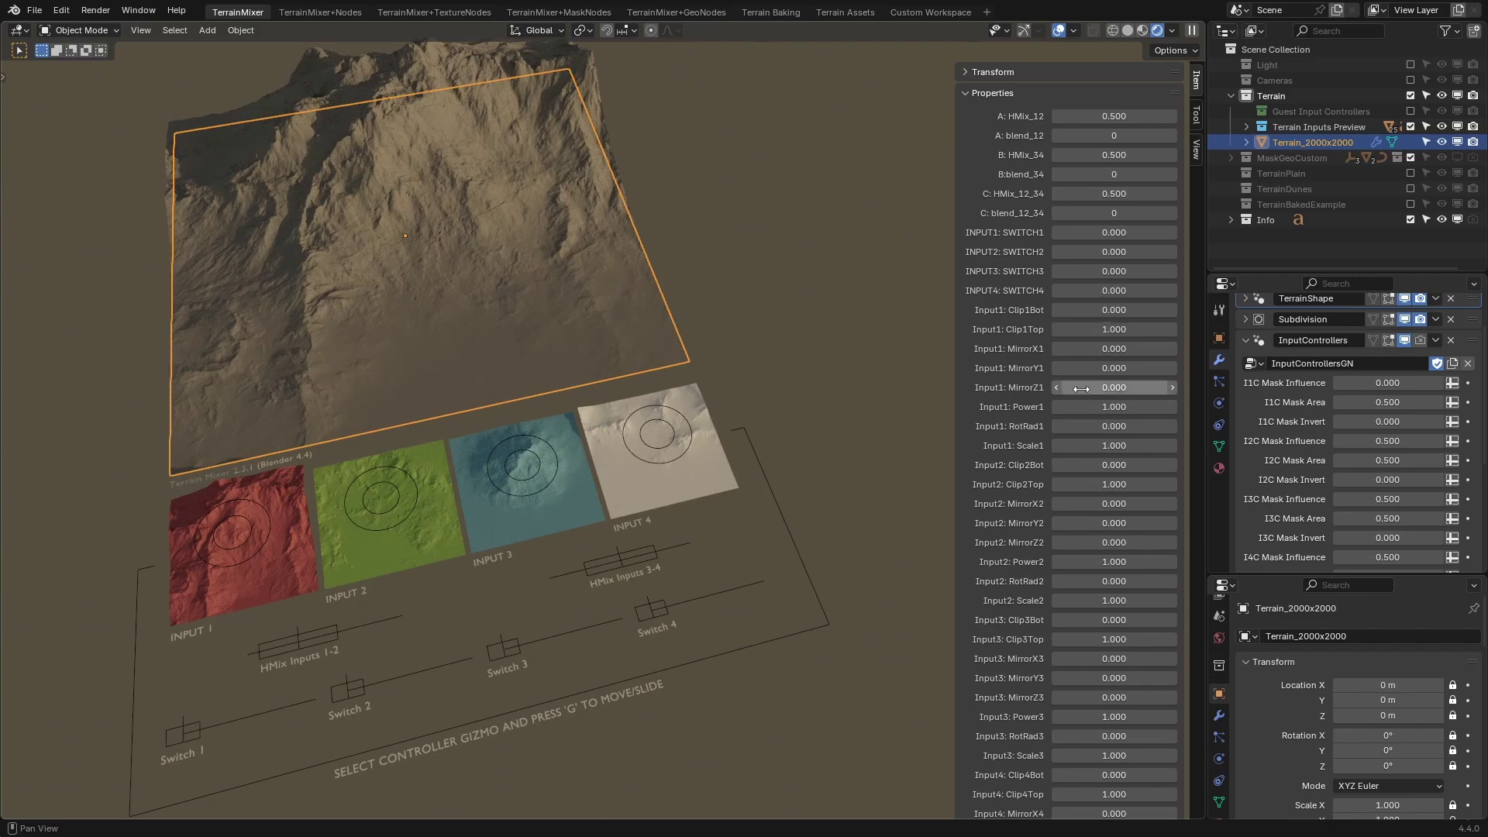
{"action": "mouse_move", "coordinate": [1089, 349]}
{"action": "left_mouse_down"}
{"action": "mouse_move", "coordinate": [1106, 349]}
{"action": "mouse_move", "coordinate": [1090, 348]}
{"action": "mouse_move", "coordinate": [1111, 369]}
{"action": "mouse_move", "coordinate": [1095, 369]}
{"action": "left_mouse_up"}
{"action": "key", "text": "Escape"}
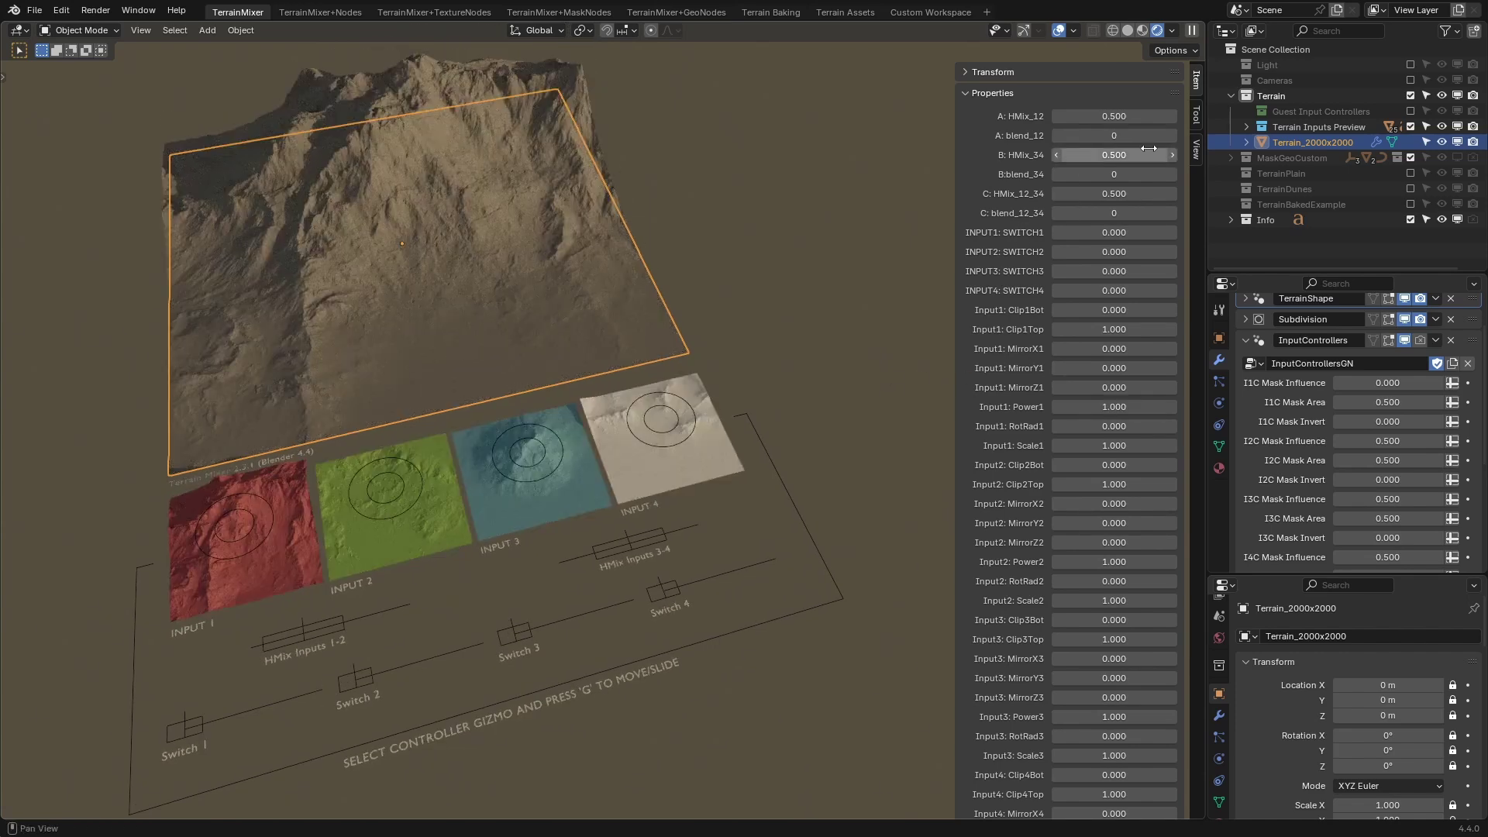
Step the terrain's A: blend_12 mode up to 6 to preview the blends, then restore it to 0.
{"action": "left_click", "coordinate": [1169, 135]}
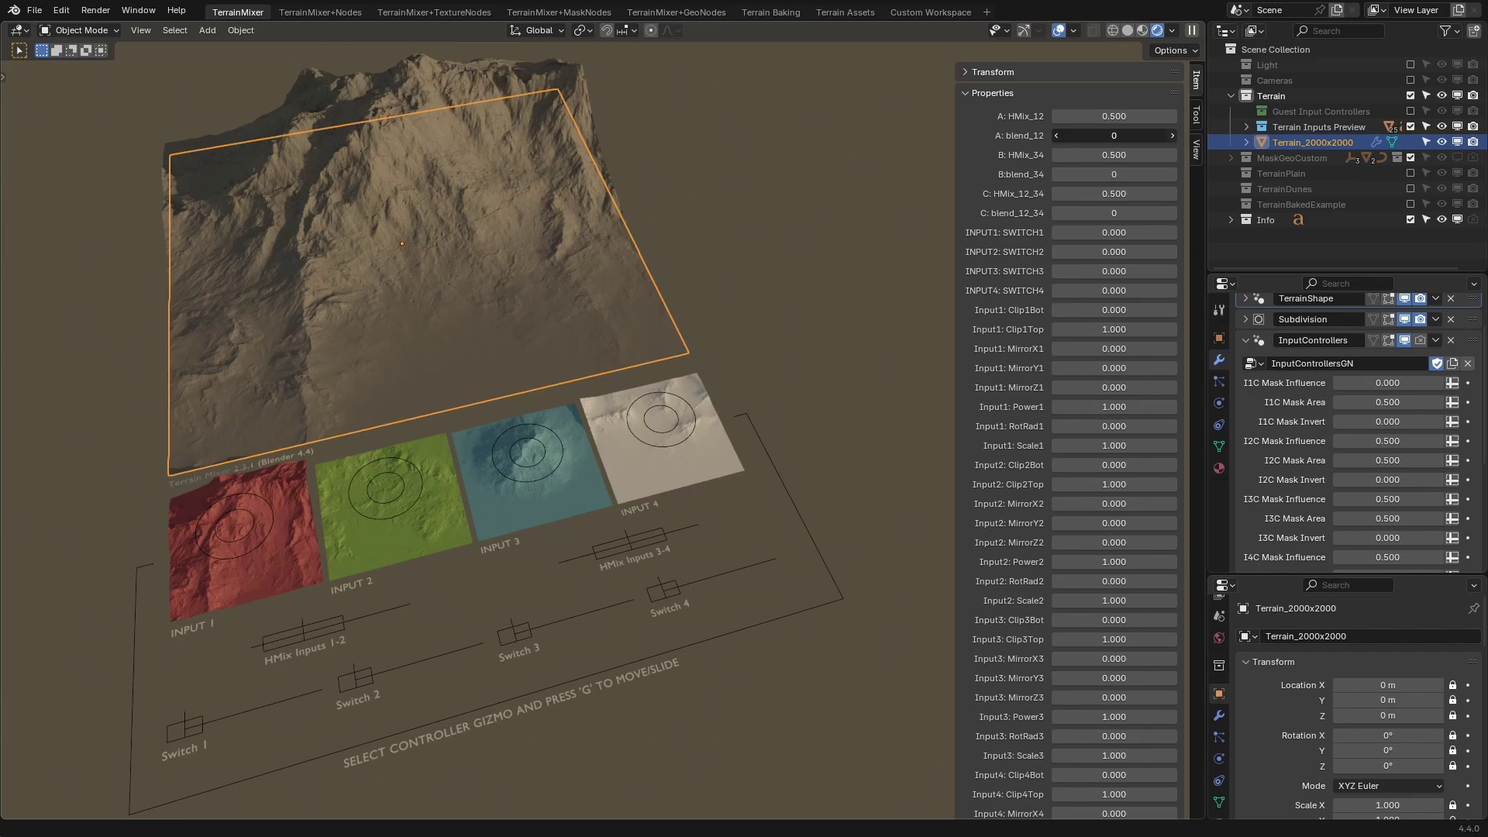
{"action": "left_click", "coordinate": [1170, 134]}
{"action": "left_click", "coordinate": [1174, 137]}
{"action": "left_click", "coordinate": [1174, 138]}
{"action": "left_click", "coordinate": [1173, 138]}
{"action": "key", "text": "Escape"}
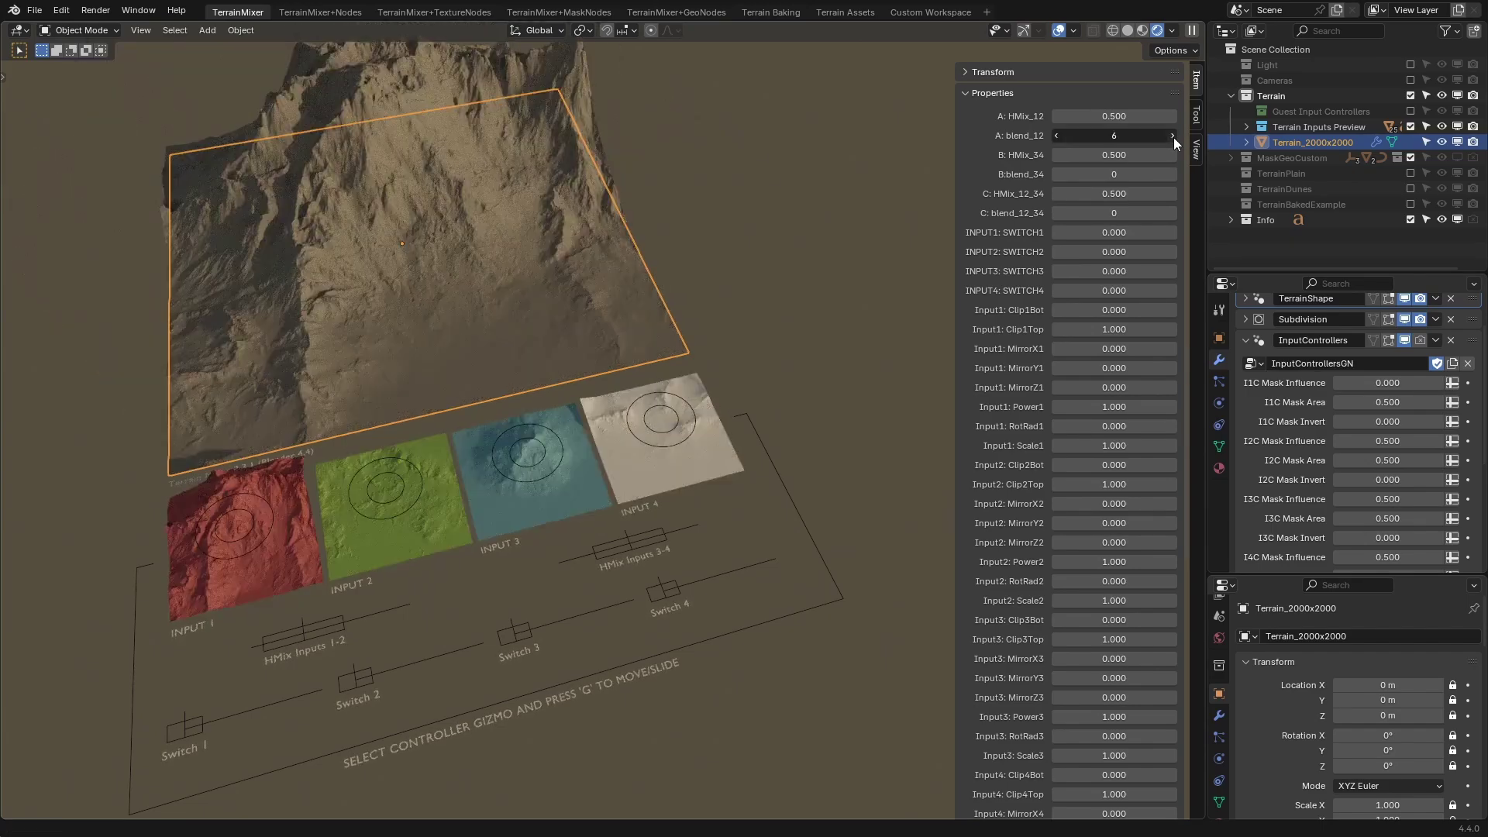
Preview other blend modes for B:blend_34, up to 2, and for C: blend_12_34, resetting each to 0.
{"action": "left_click", "coordinate": [1174, 177]}
{"action": "left_click", "coordinate": [1174, 176]}
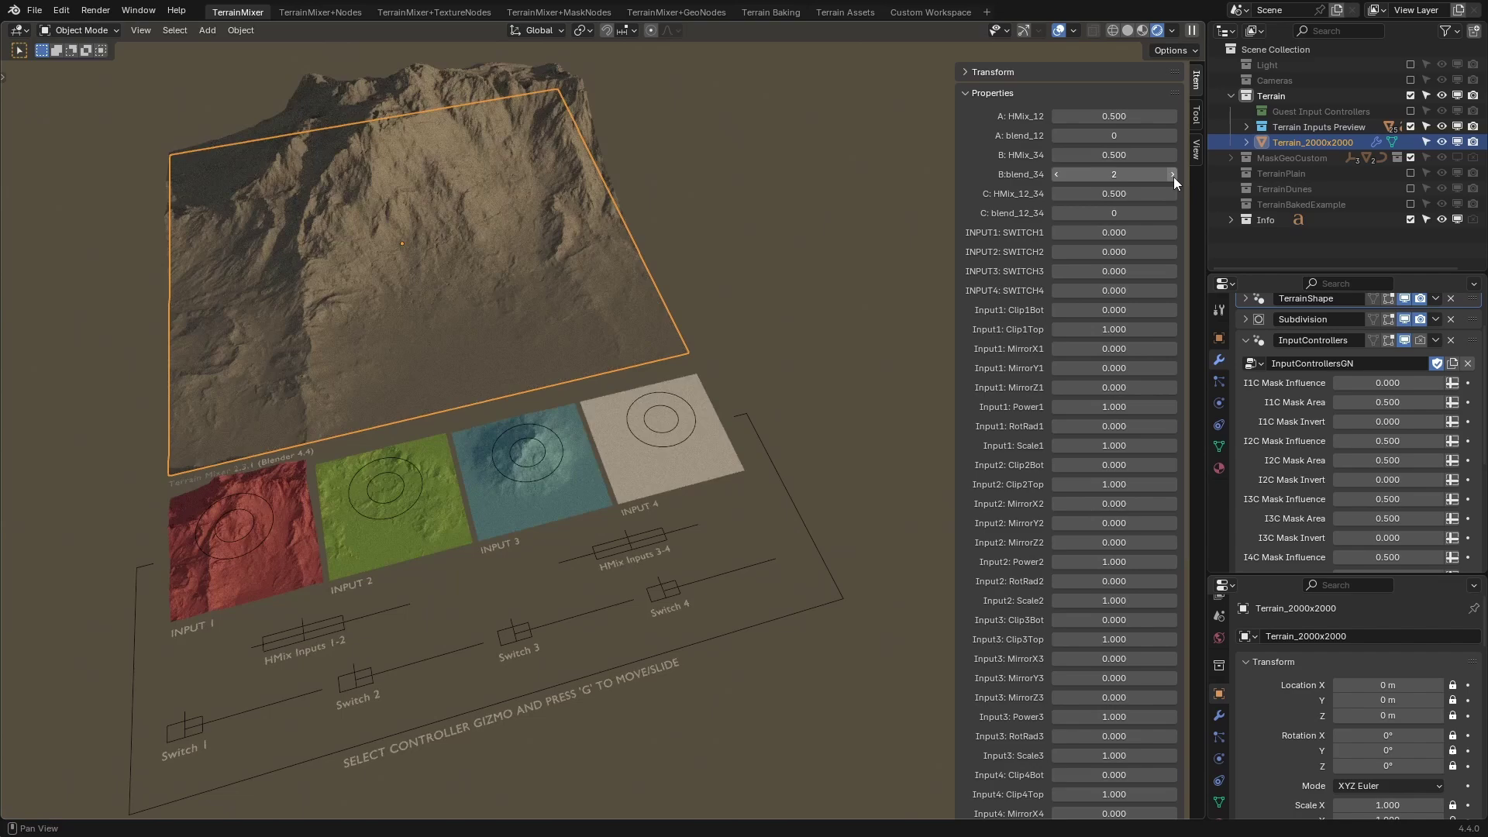
{"action": "key", "text": "BackSpace"}
{"action": "left_click", "coordinate": [1174, 216]}
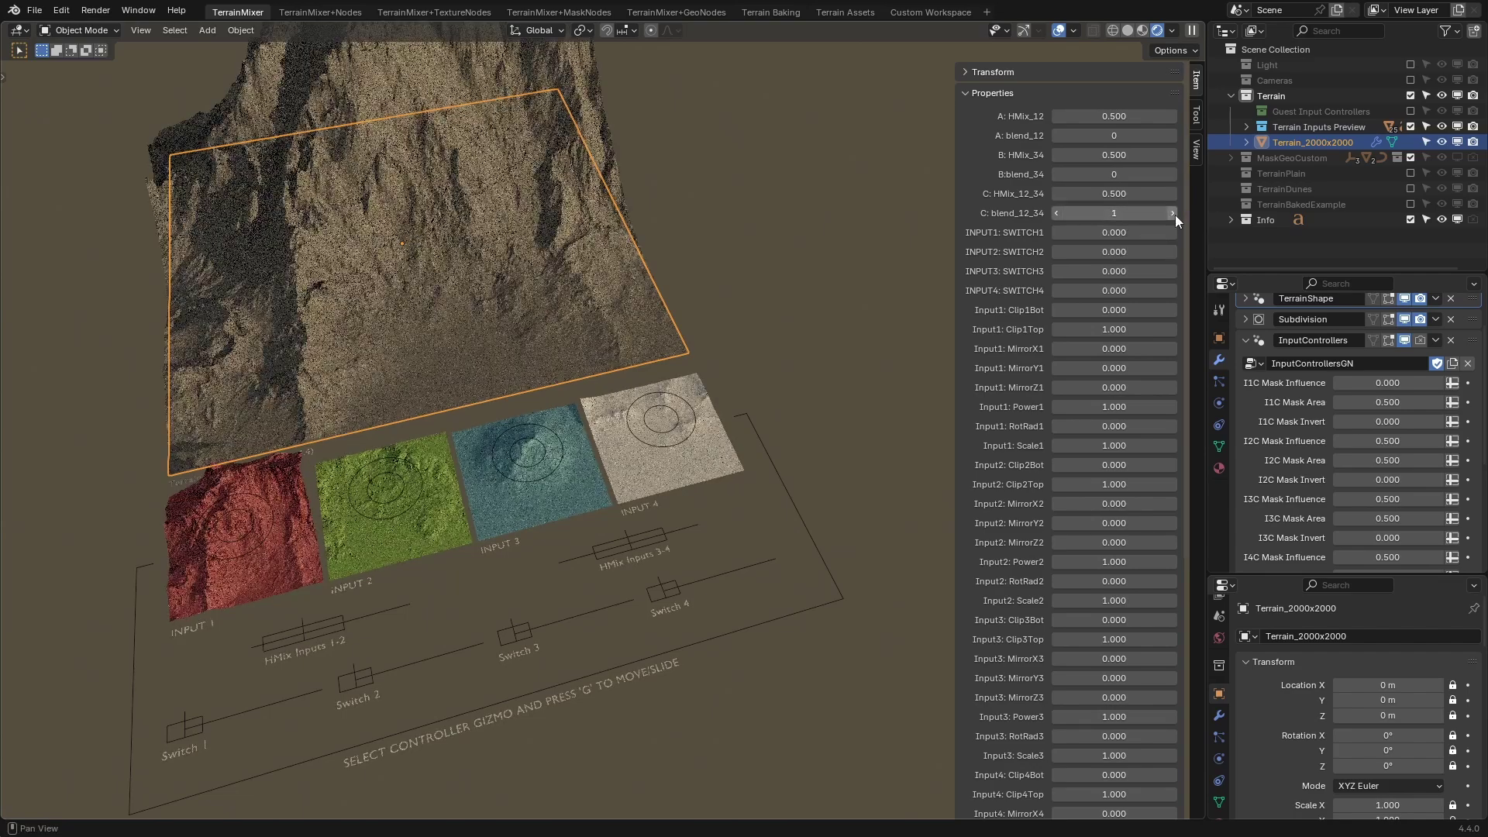
{"action": "left_click", "coordinate": [1173, 215]}
{"action": "key", "text": "BackSpace"}
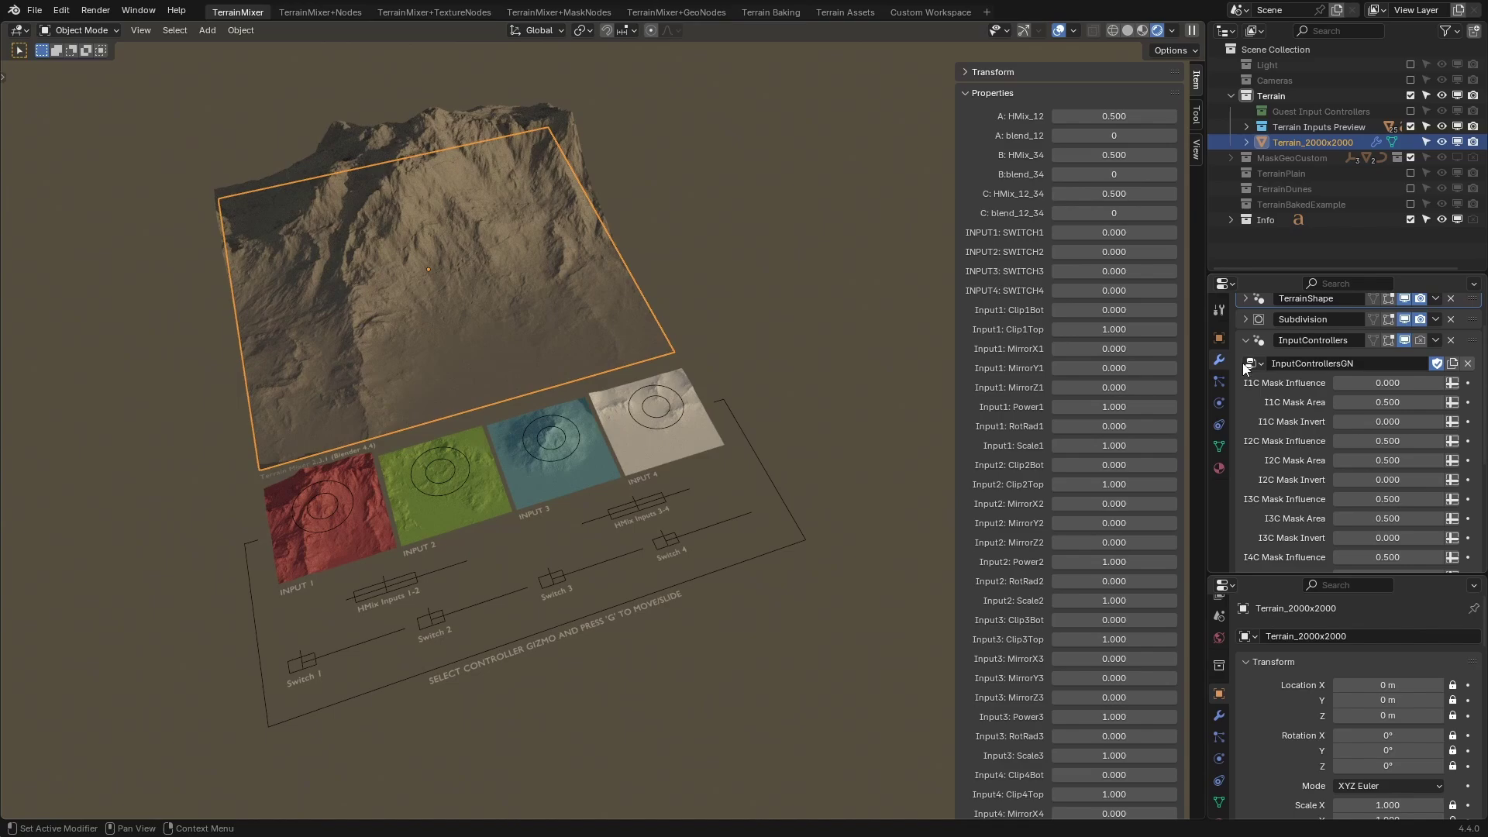
Collapse the InputControllers modifier and enable the TextureControl modifier in the viewport.
{"action": "left_click", "coordinate": [1246, 342]}
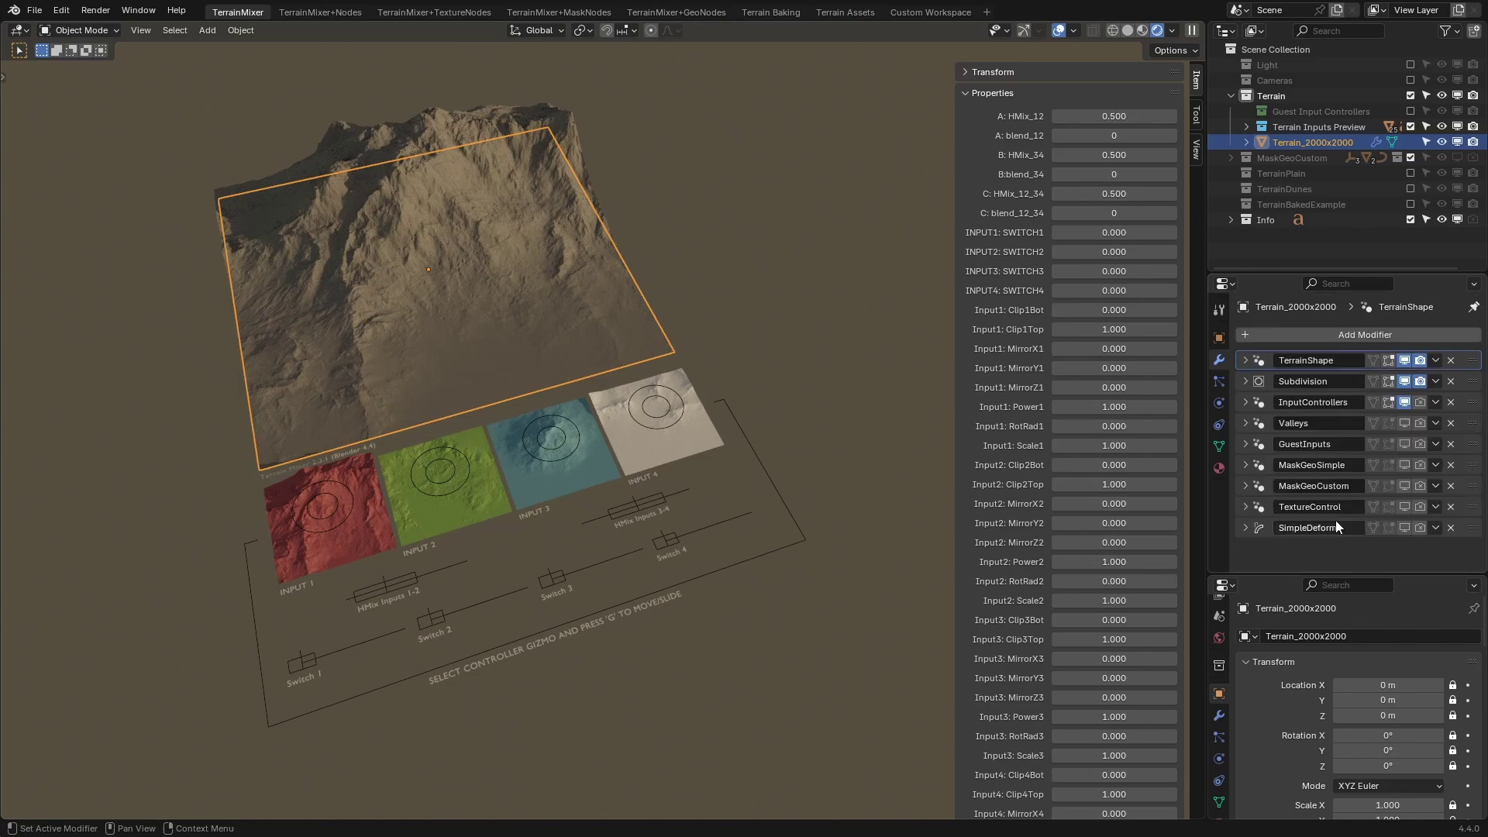
{"action": "left_click", "coordinate": [1405, 508]}
{"action": "scroll", "coordinate": [568, 287], "scroll_direction": "up", "scroll_amount": 6}
{"action": "middle_click_drag", "start_coordinate": [524, 273], "coordinate": [485, 304], "text": "shift"}
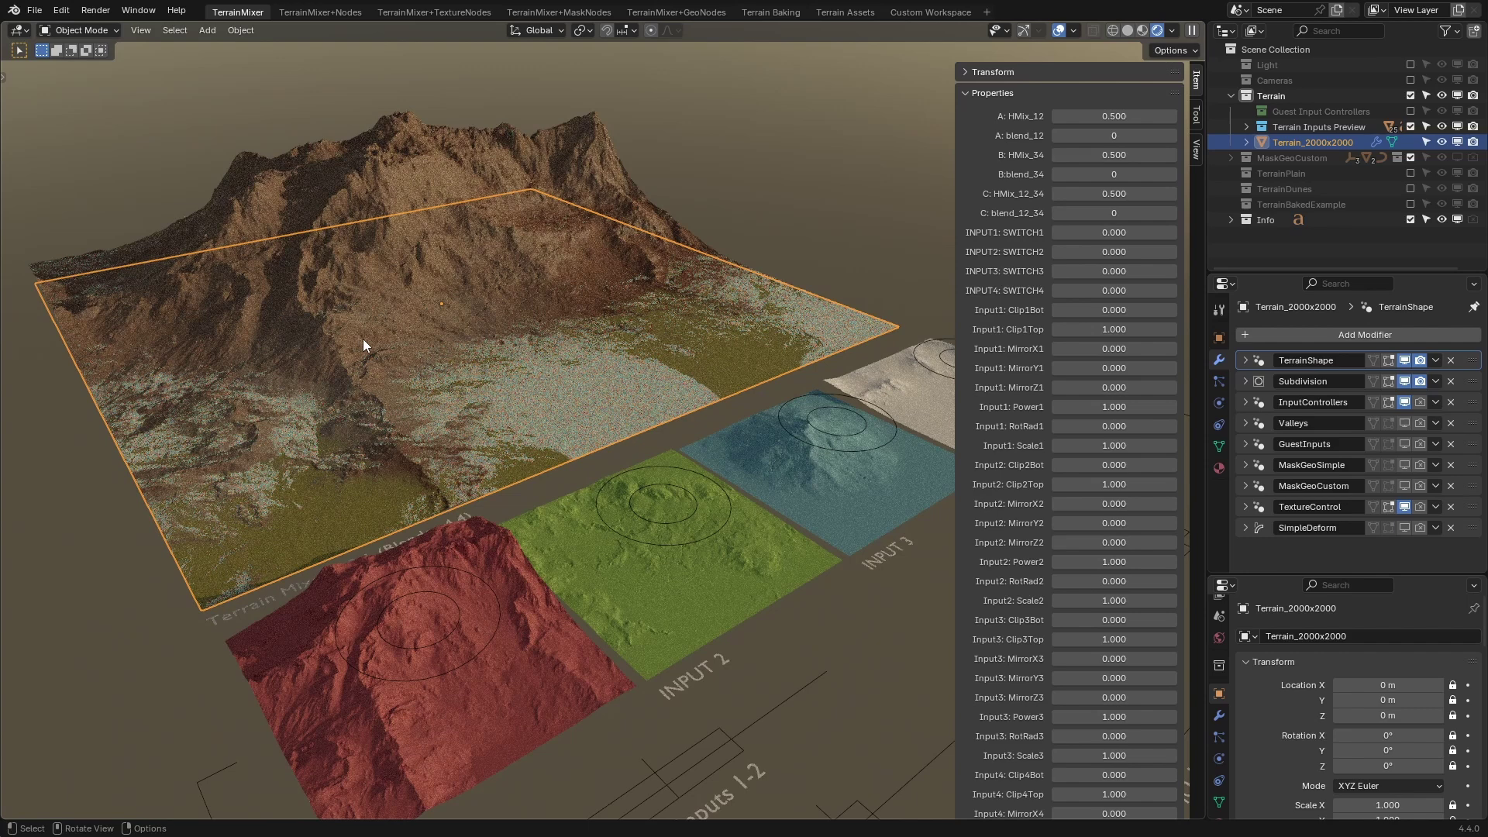
Set the viewport's focal length to 25 mm.
{"action": "left_click", "coordinate": [1196, 148]}
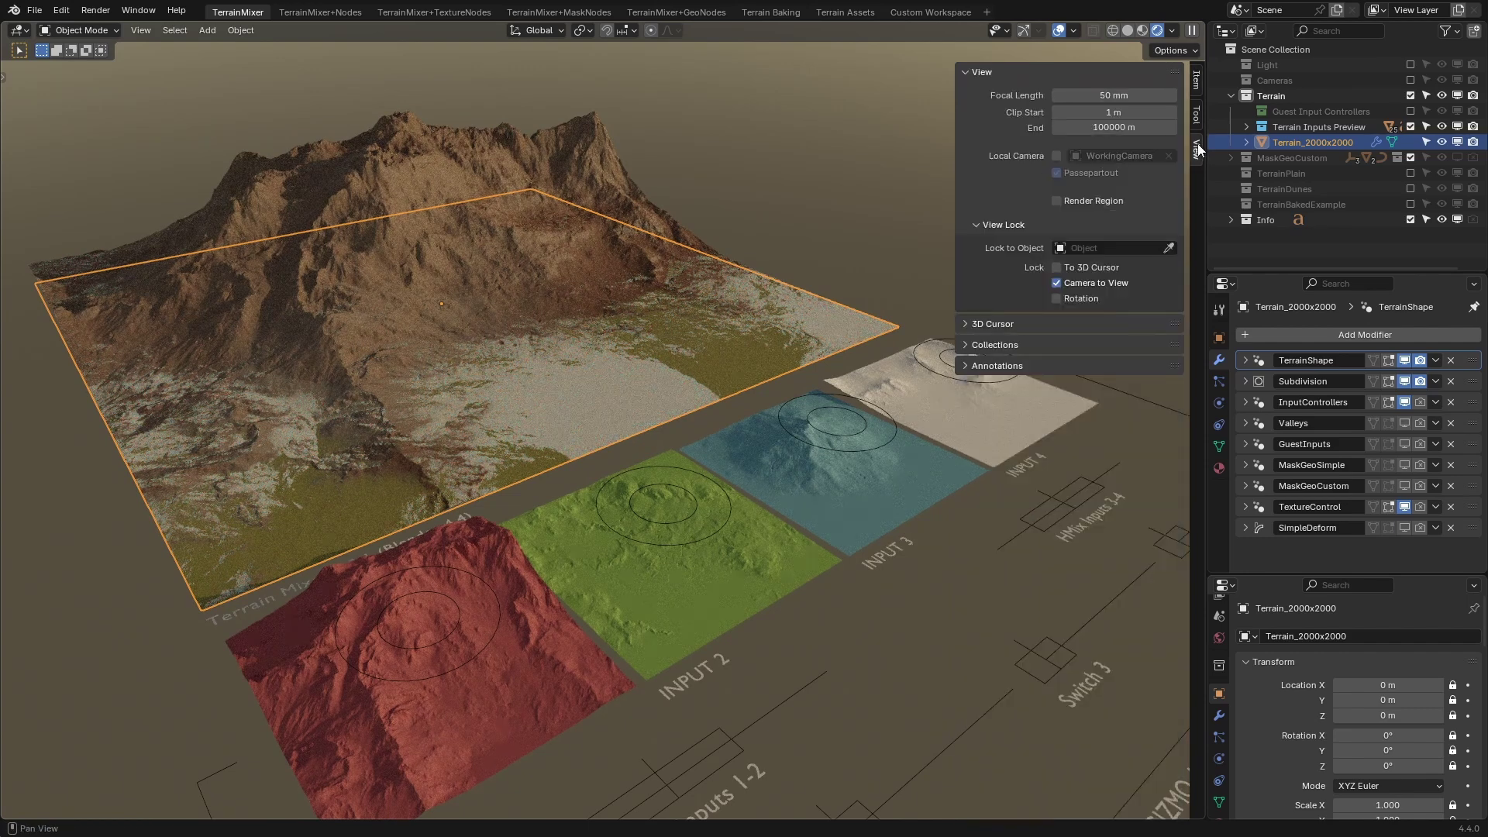
{"action": "left_click", "coordinate": [1110, 95]}
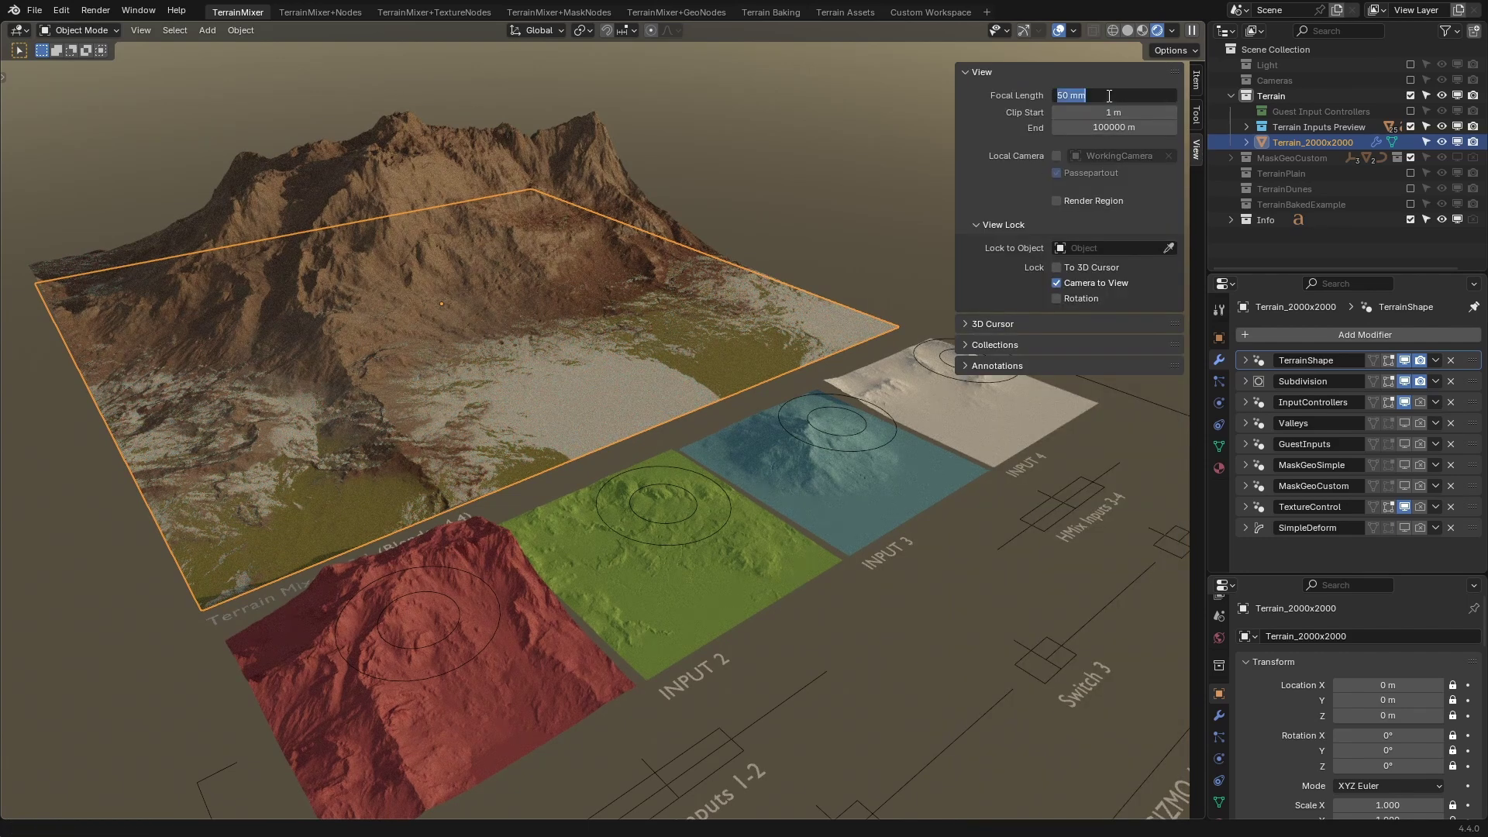
{"action": "type", "text": "25"}
{"action": "key", "text": "Return"}
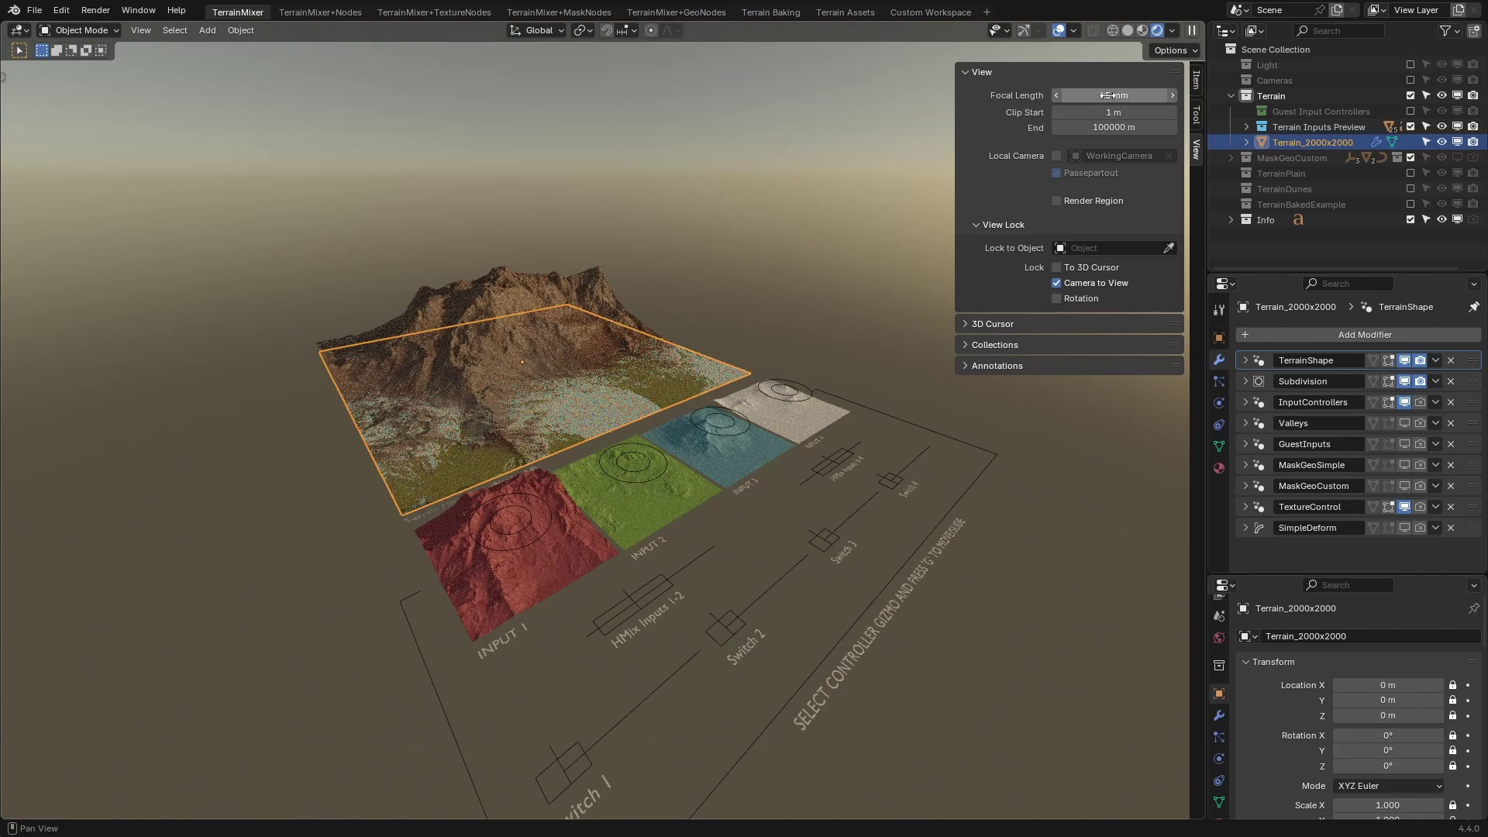
{"action": "scroll", "coordinate": [612, 277], "scroll_direction": "up", "scroll_amount": 6}
Raise the terrain's Subdivision viewport levels to 6.
{"action": "left_click", "coordinate": [1244, 381]}
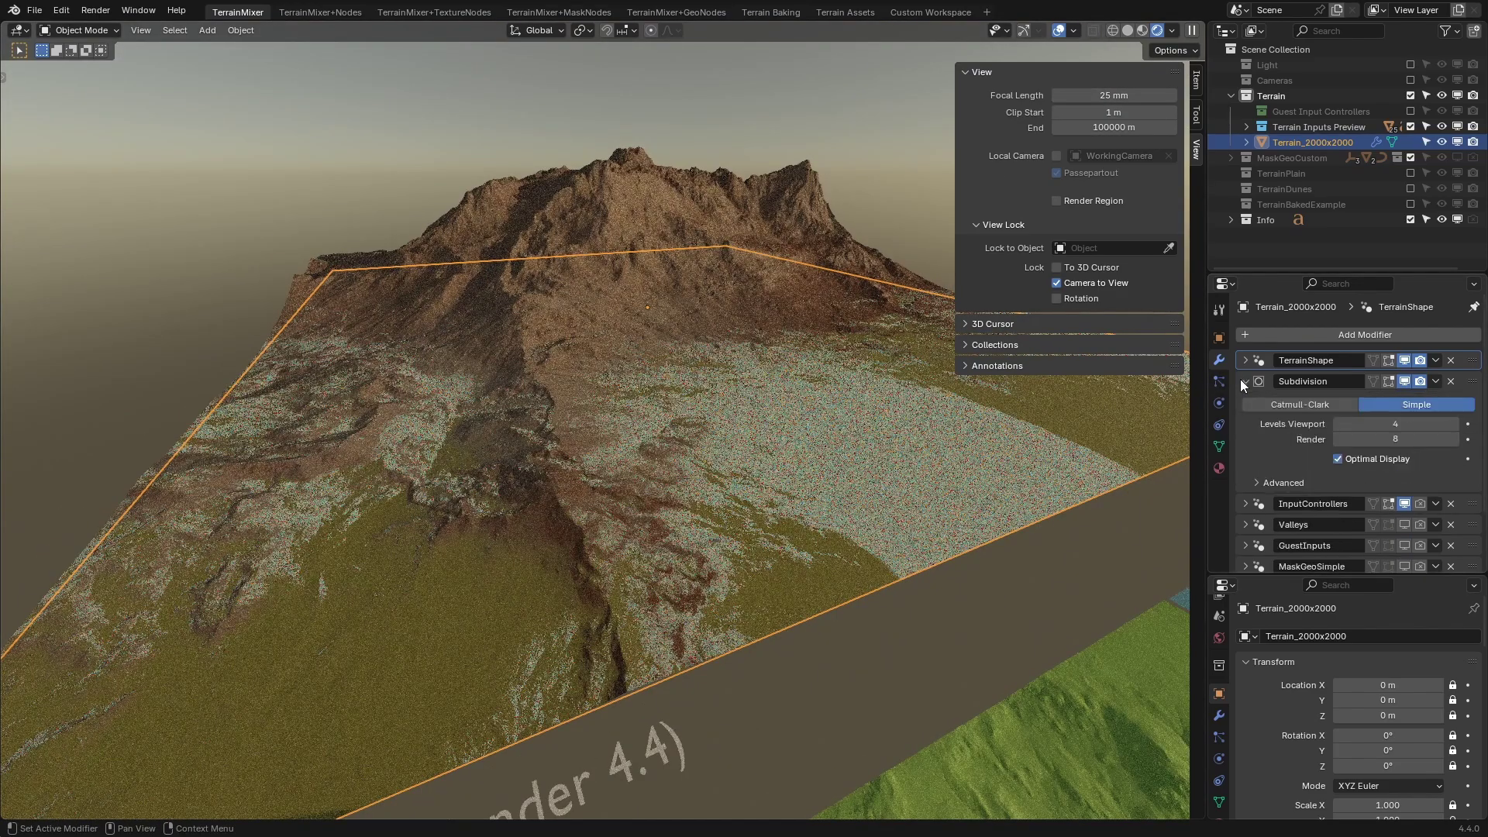
{"action": "left_click", "coordinate": [1455, 424]}
{"action": "middle_click_drag", "start_coordinate": [651, 217], "coordinate": [754, 394]}
{"action": "left_click", "coordinate": [682, 217]}
{"action": "scroll", "coordinate": [752, 392], "scroll_direction": "down", "scroll_amount": 6}
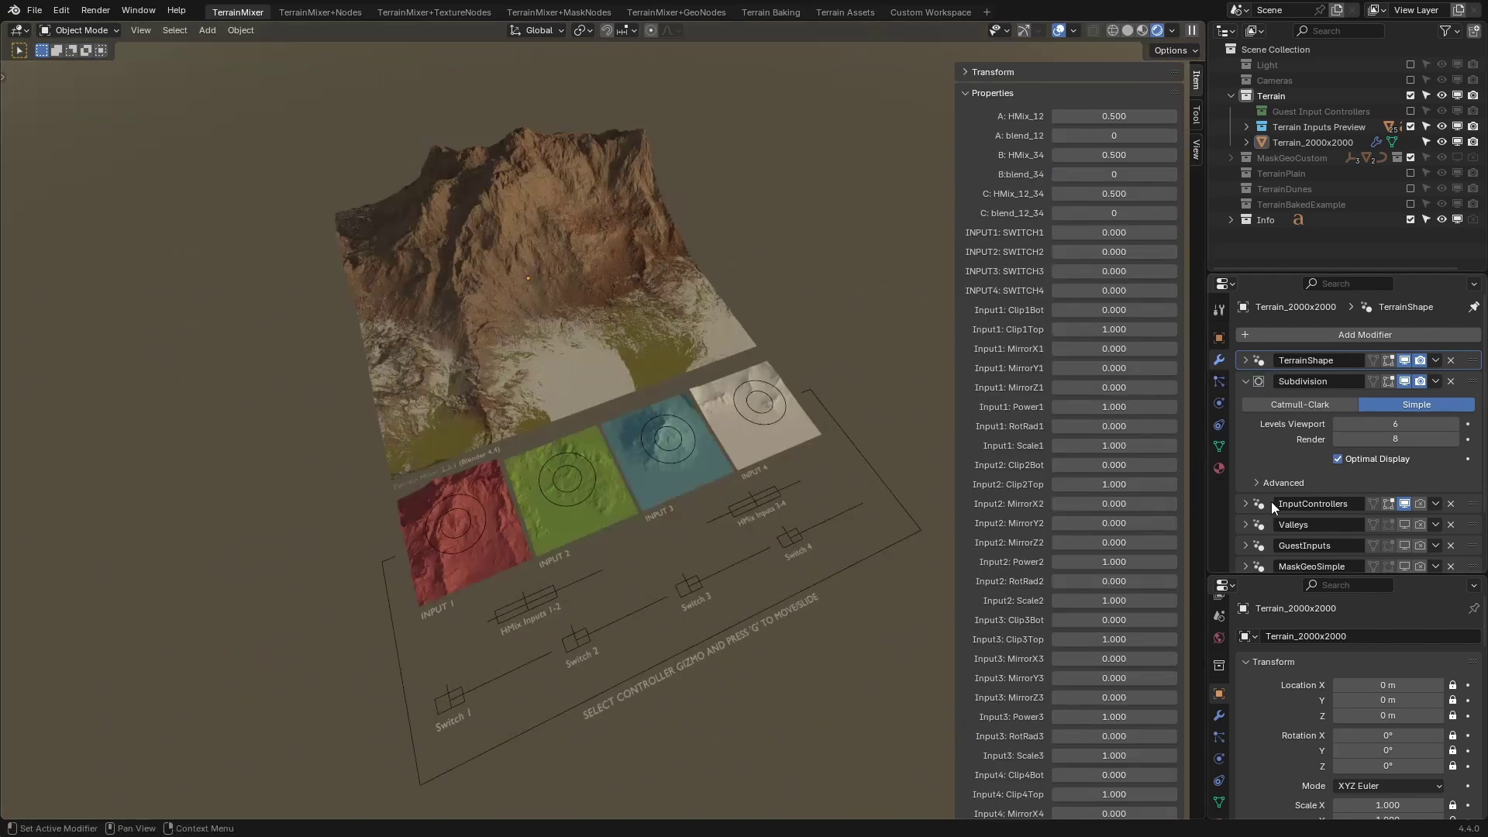
Enable Circular Terrain Switch in the TerrainShape modifier and set the Subdivision type to Catmull-Clark.
{"action": "left_click", "coordinate": [1246, 361], "text": "ctrl"}
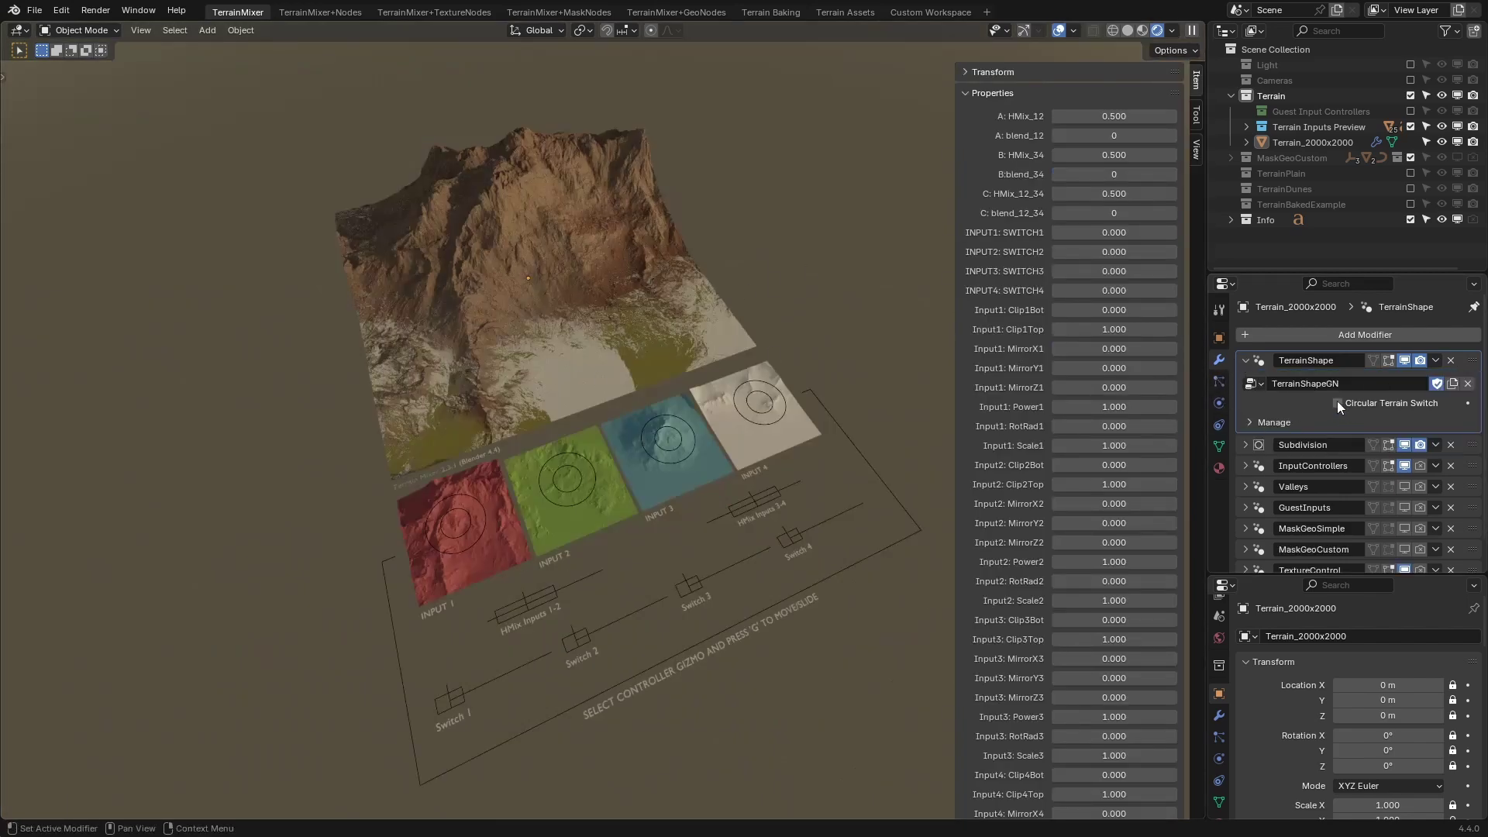
{"action": "left_click", "coordinate": [1245, 444]}
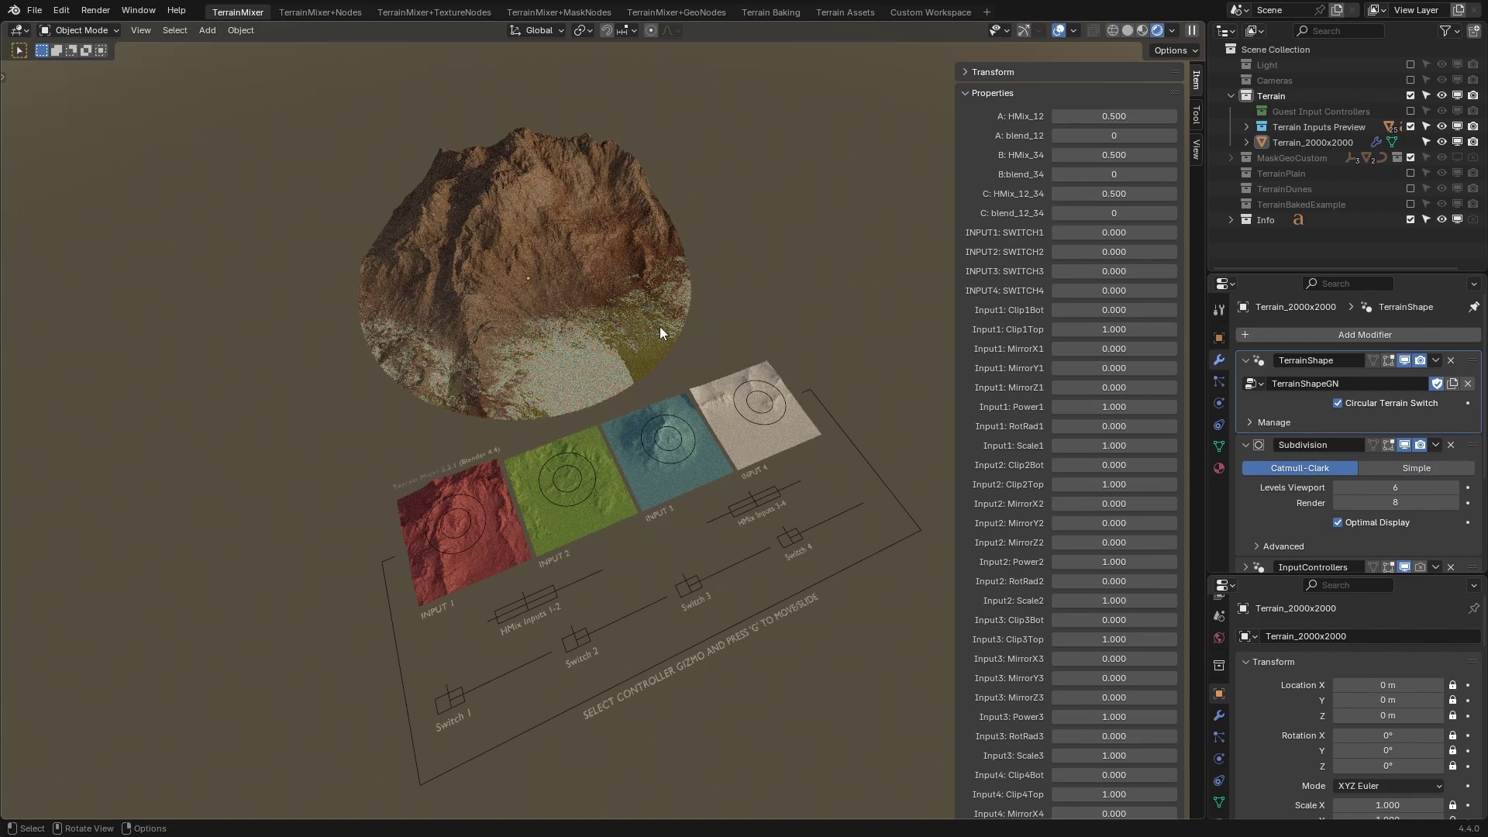
{"action": "middle_click_drag", "start_coordinate": [659, 328], "coordinate": [741, 471]}
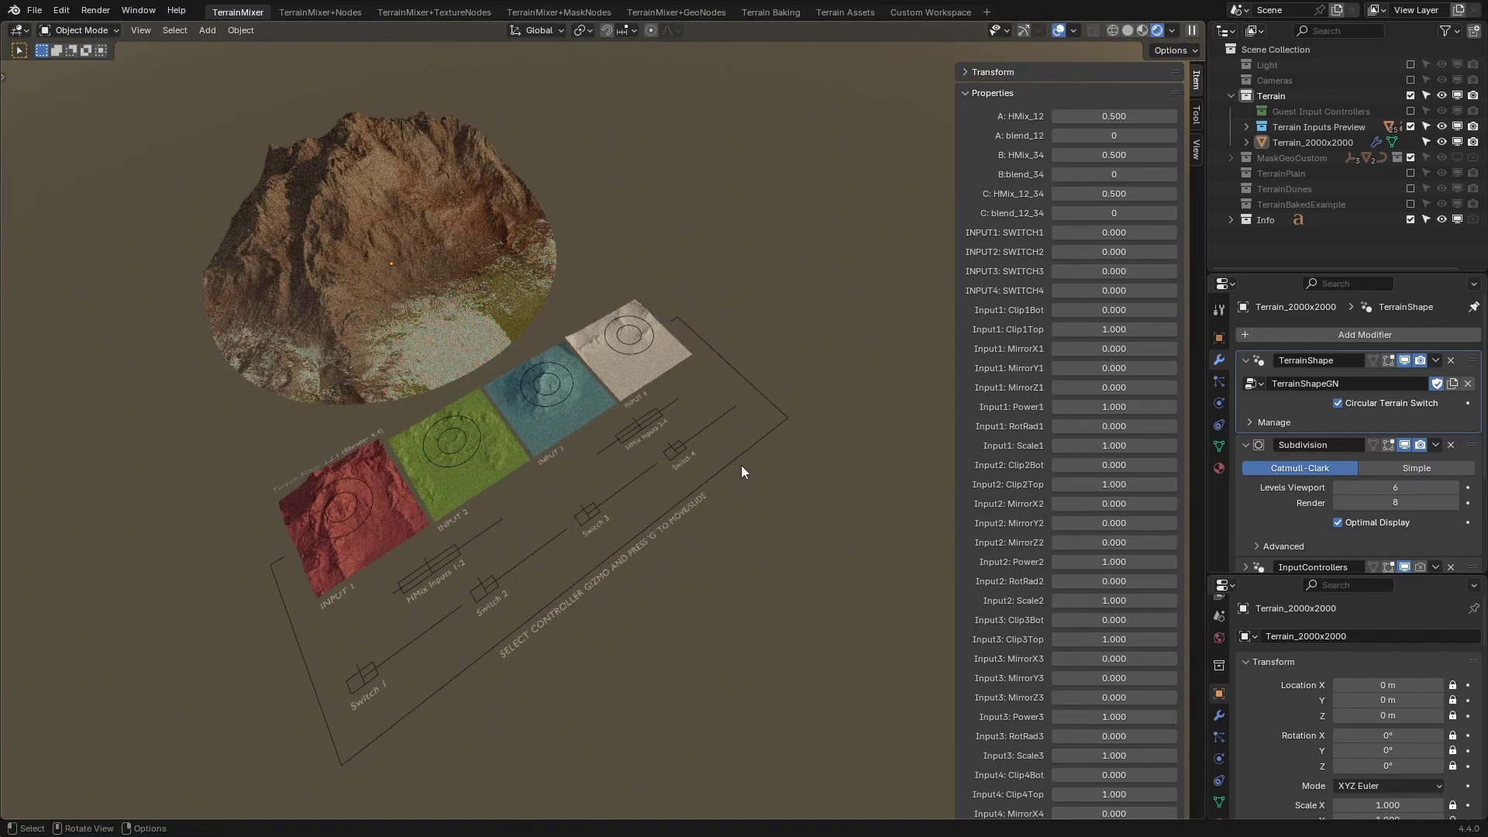
Collapse the terrain shape and subdivision settings and raise I1C Mask Influence in the InputControllers modifier to 0.670.
{"action": "left_click", "coordinate": [1243, 375]}
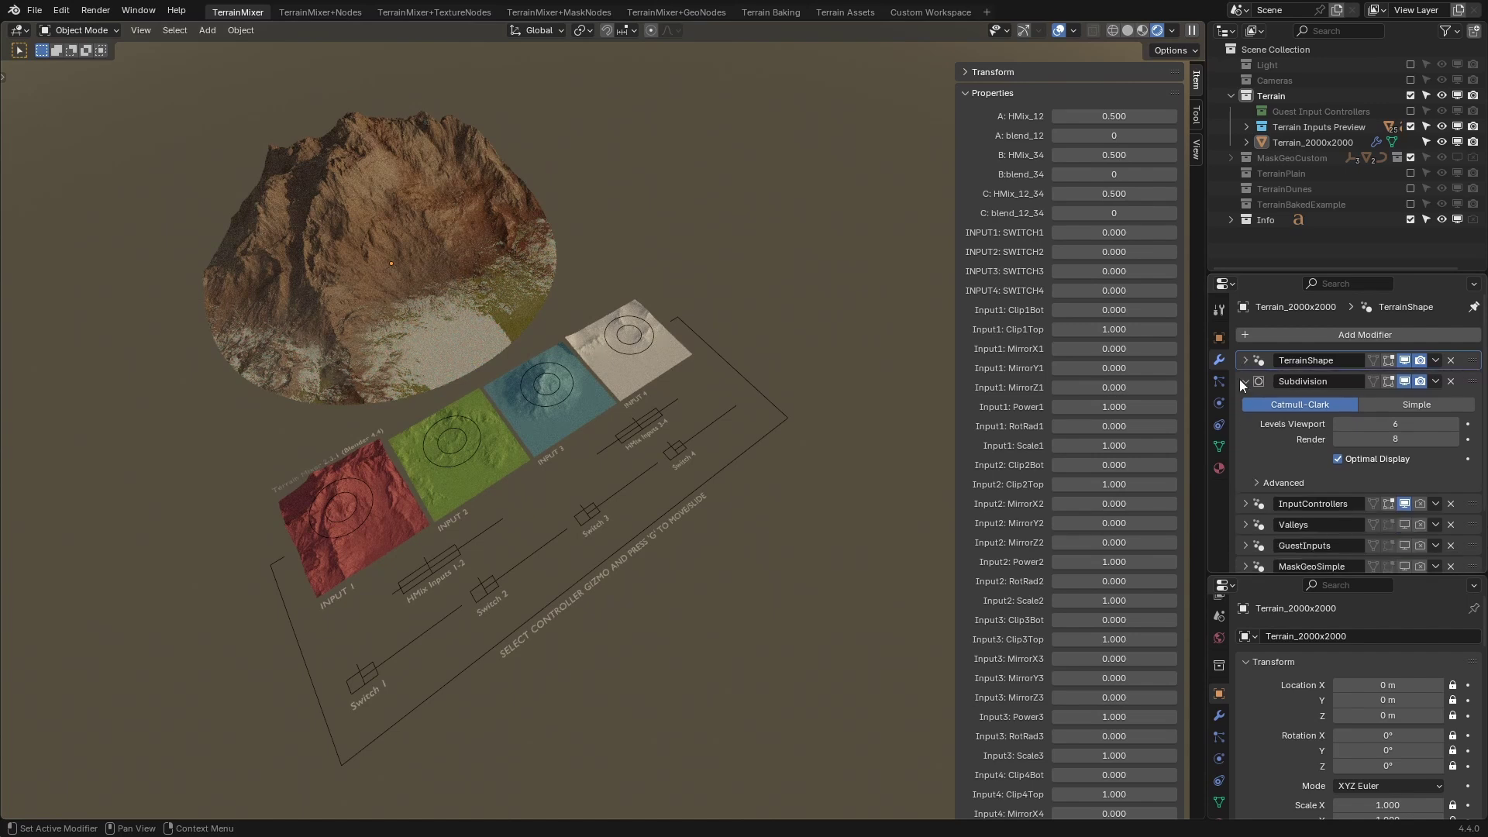
{"action": "left_click", "coordinate": [1241, 383]}
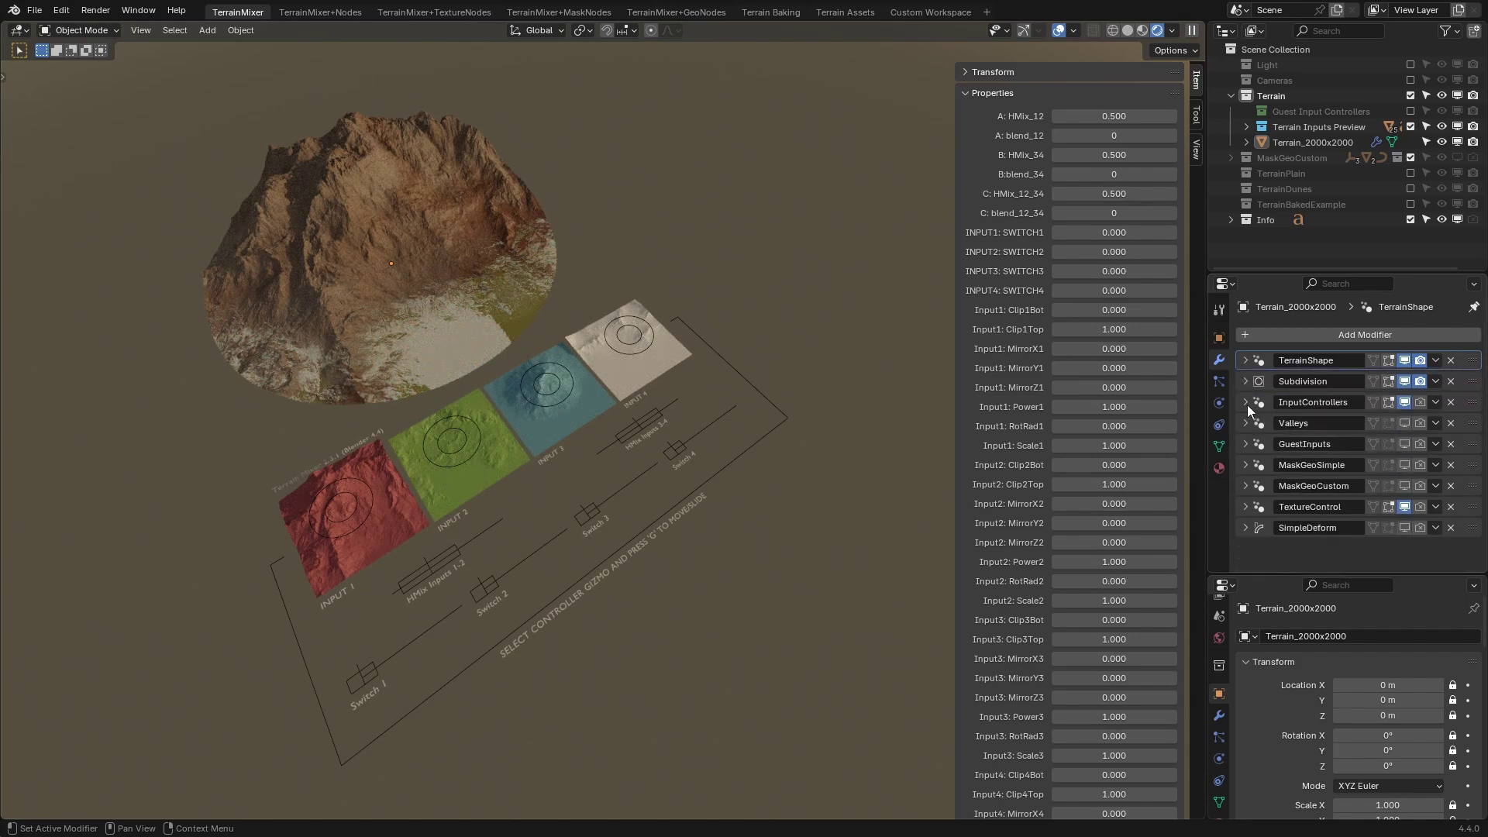
{"action": "left_click", "coordinate": [1246, 403]}
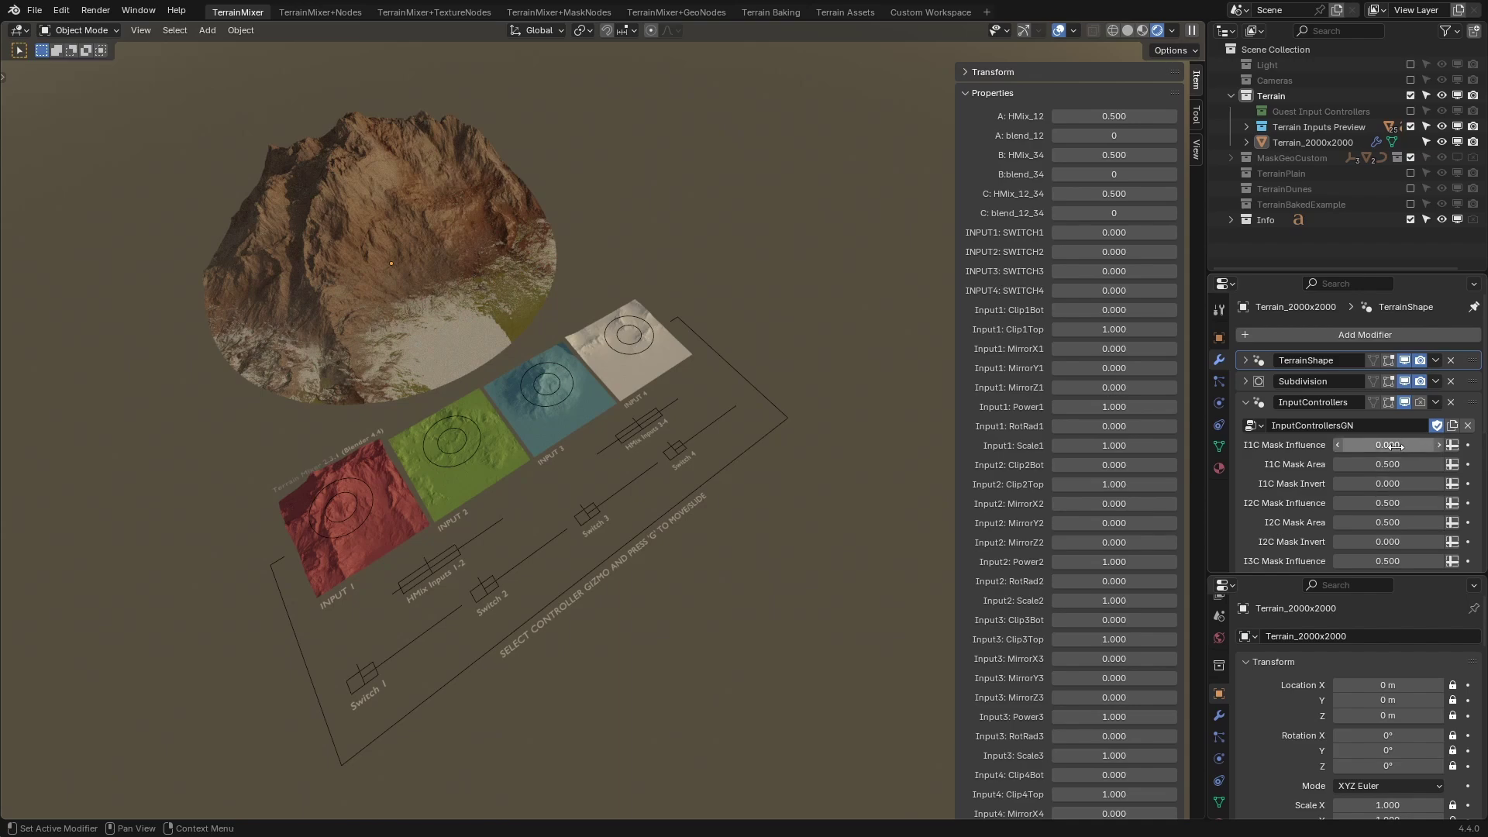
{"action": "left_click_drag", "start_coordinate": [1397, 447], "coordinate": [1440, 448]}
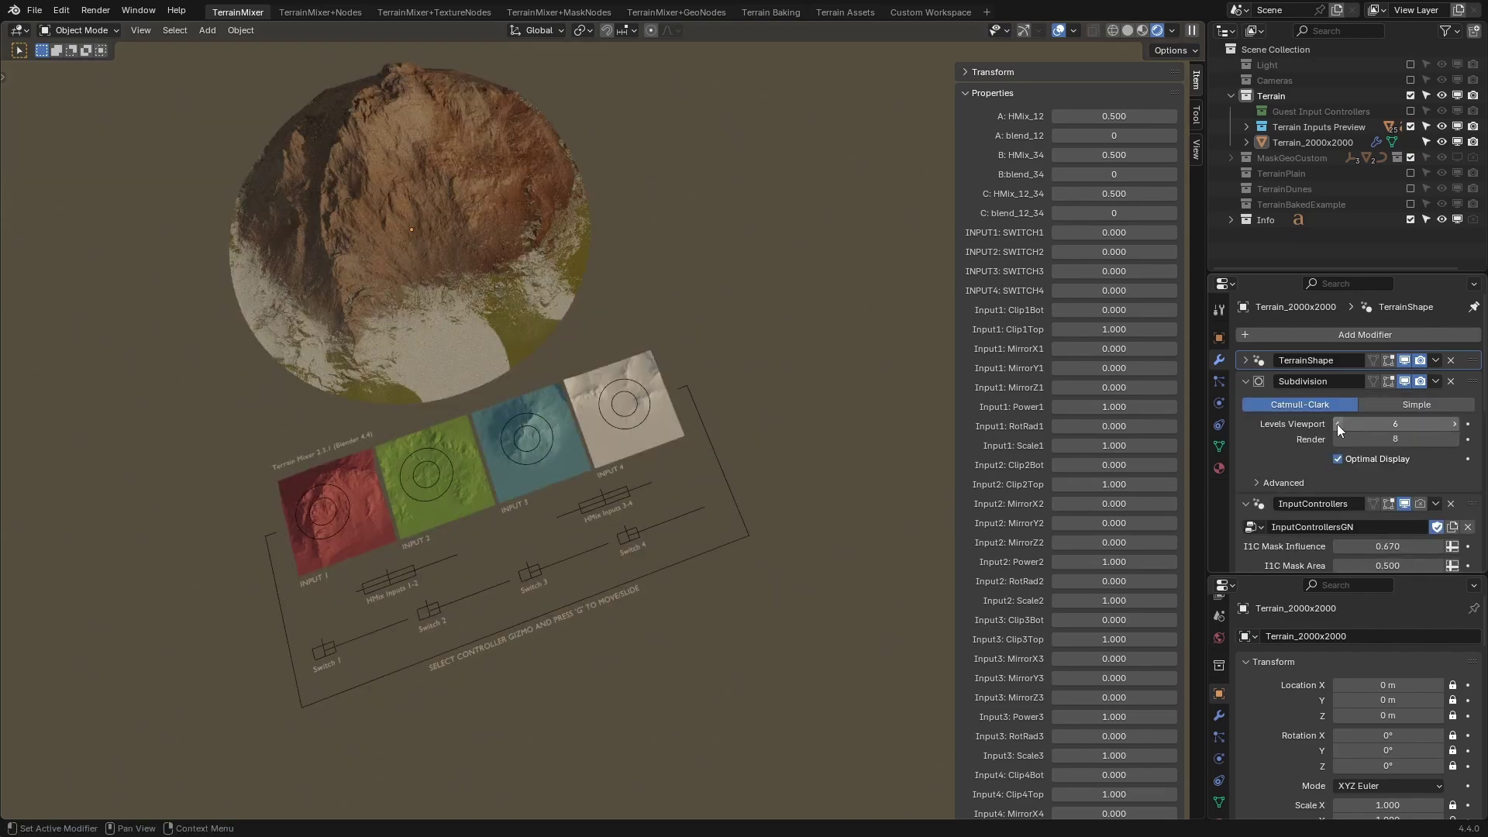
Set the Subdivision viewport levels to 4 and raise I2C Mask Influence to 0.730.
{"action": "left_click", "coordinate": [1336, 425]}
{"action": "left_click", "coordinate": [1336, 424]}
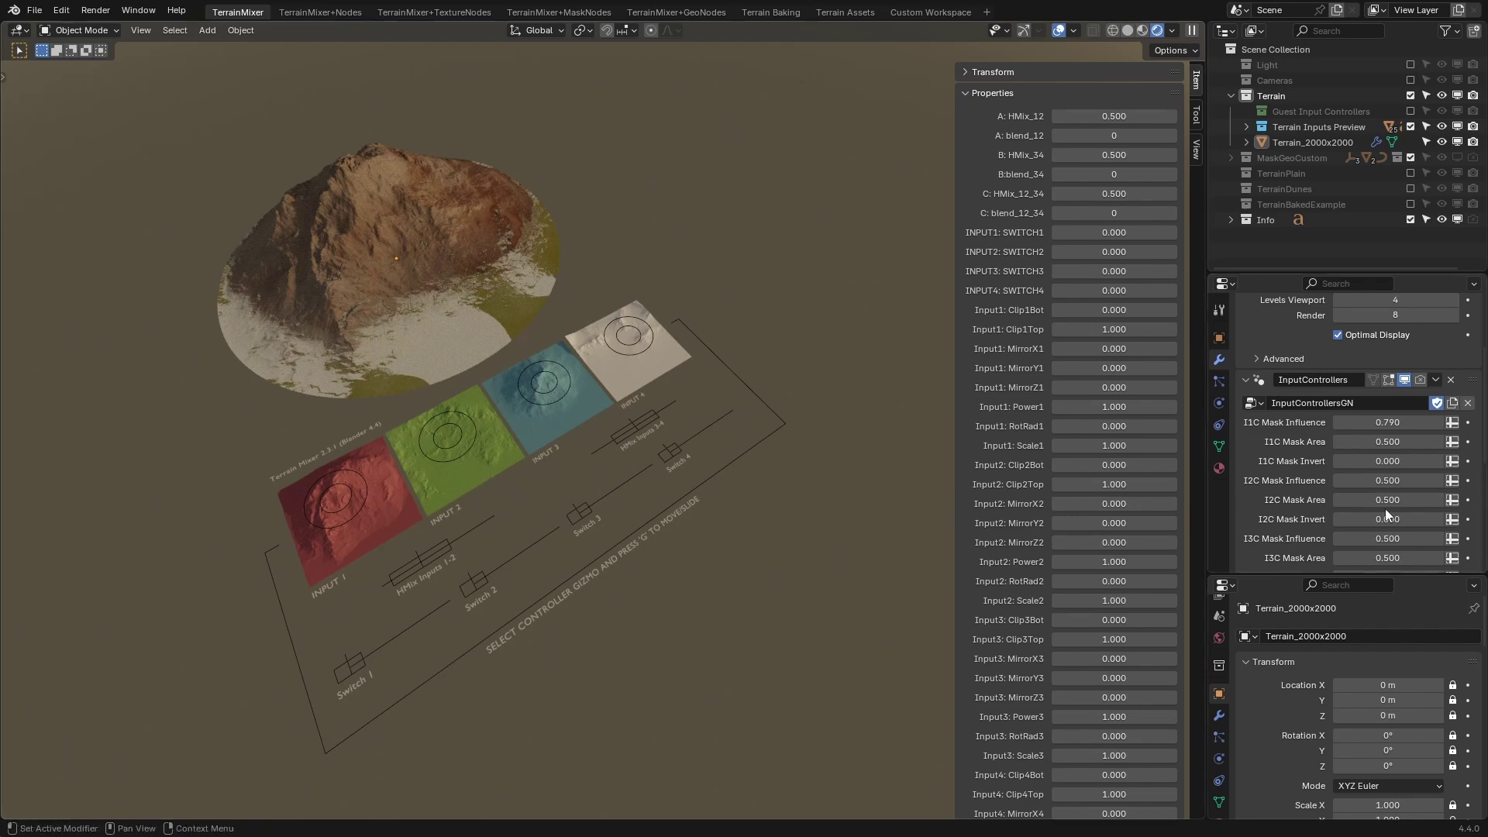
{"action": "left_click_drag", "start_coordinate": [1386, 482], "coordinate": [1421, 482]}
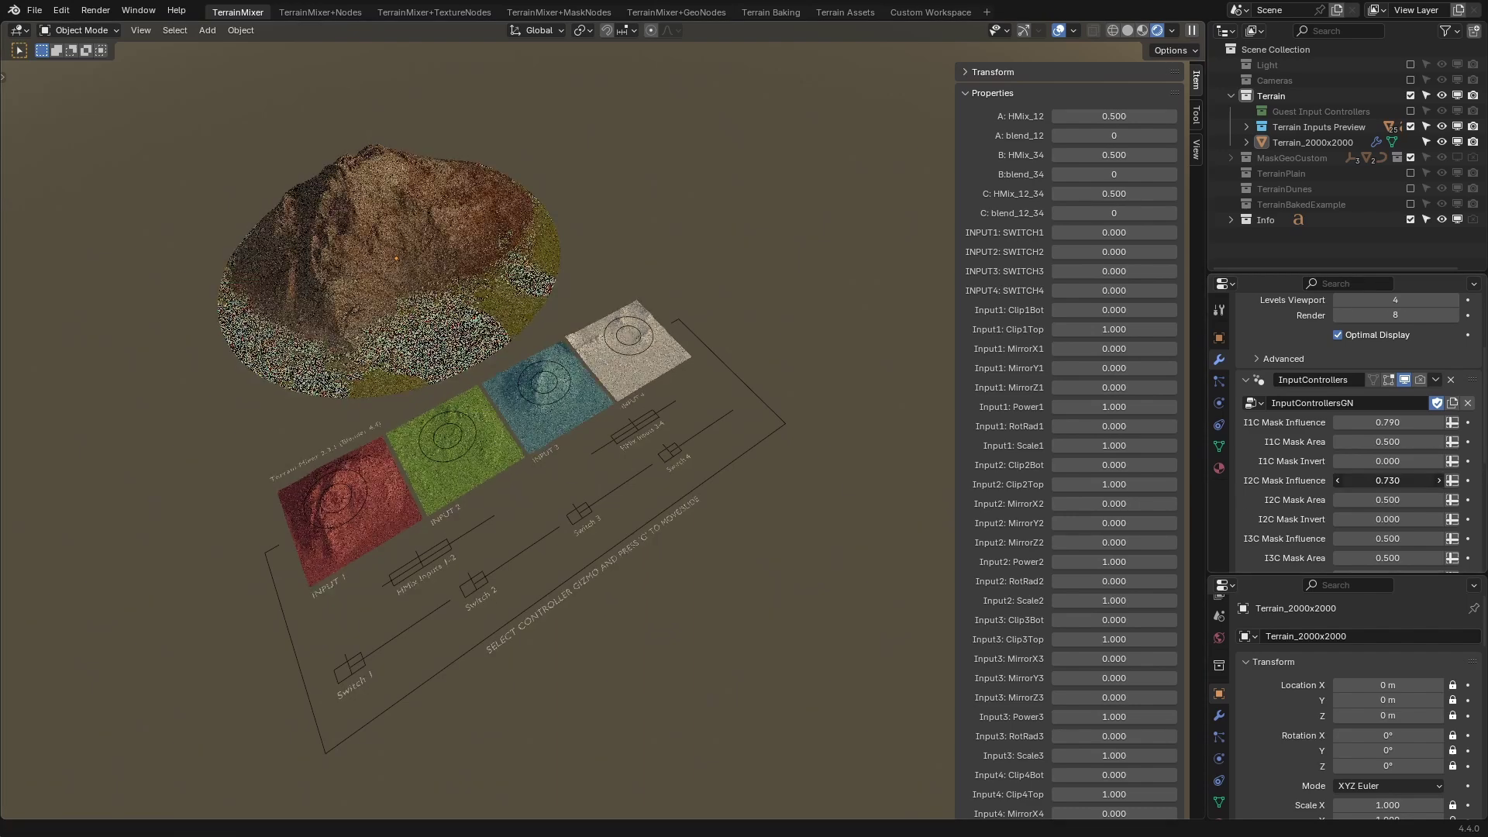
Move the Input 1 controller gizmo to about -181 m in X and -214 m in Y.
{"action": "left_click", "coordinate": [353, 514]}
{"action": "middle_click_drag", "start_coordinate": [375, 506], "coordinate": [329, 466]}
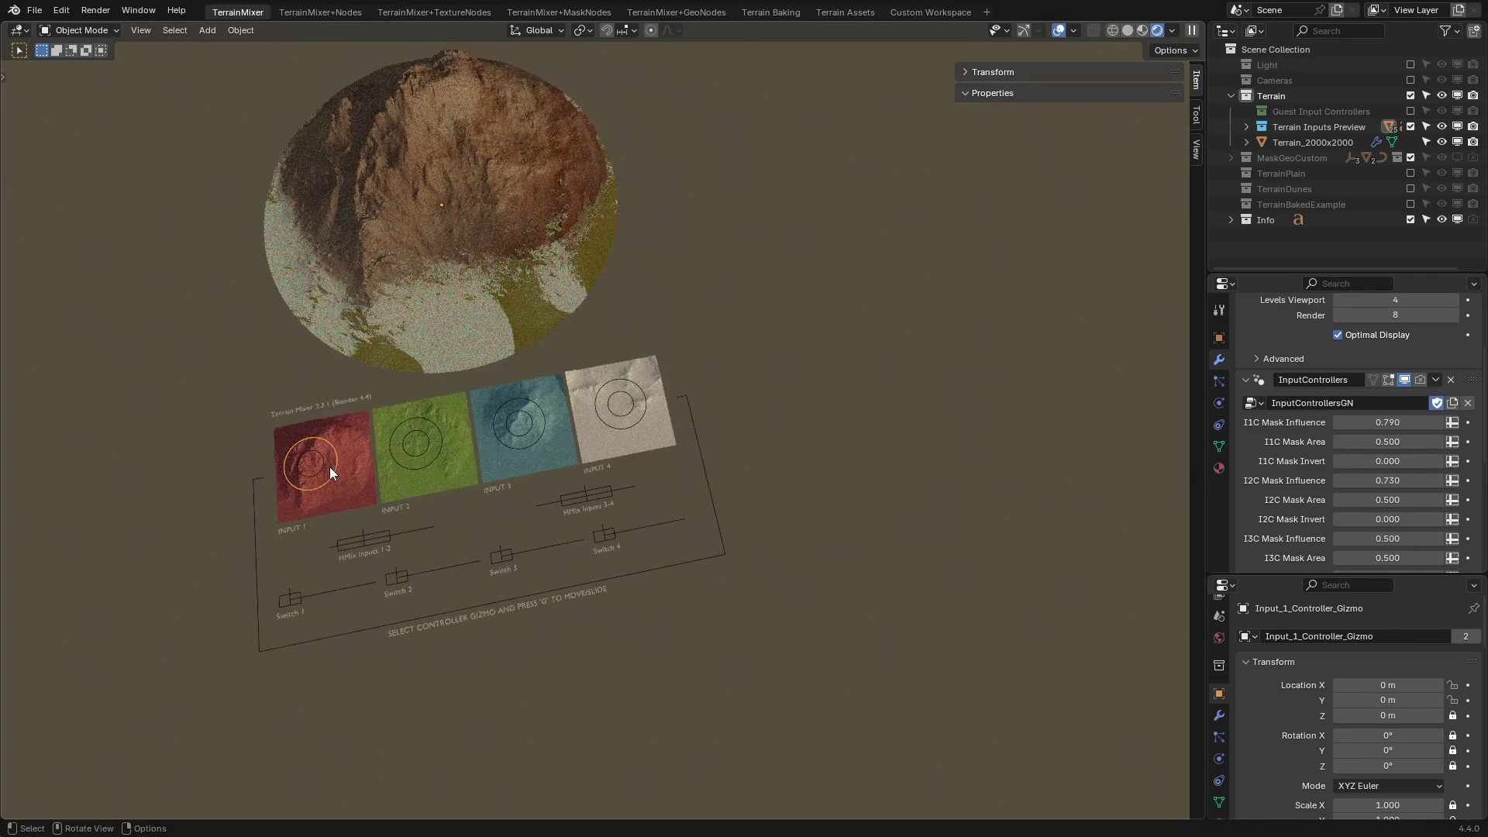
{"action": "key", "text": "g"}
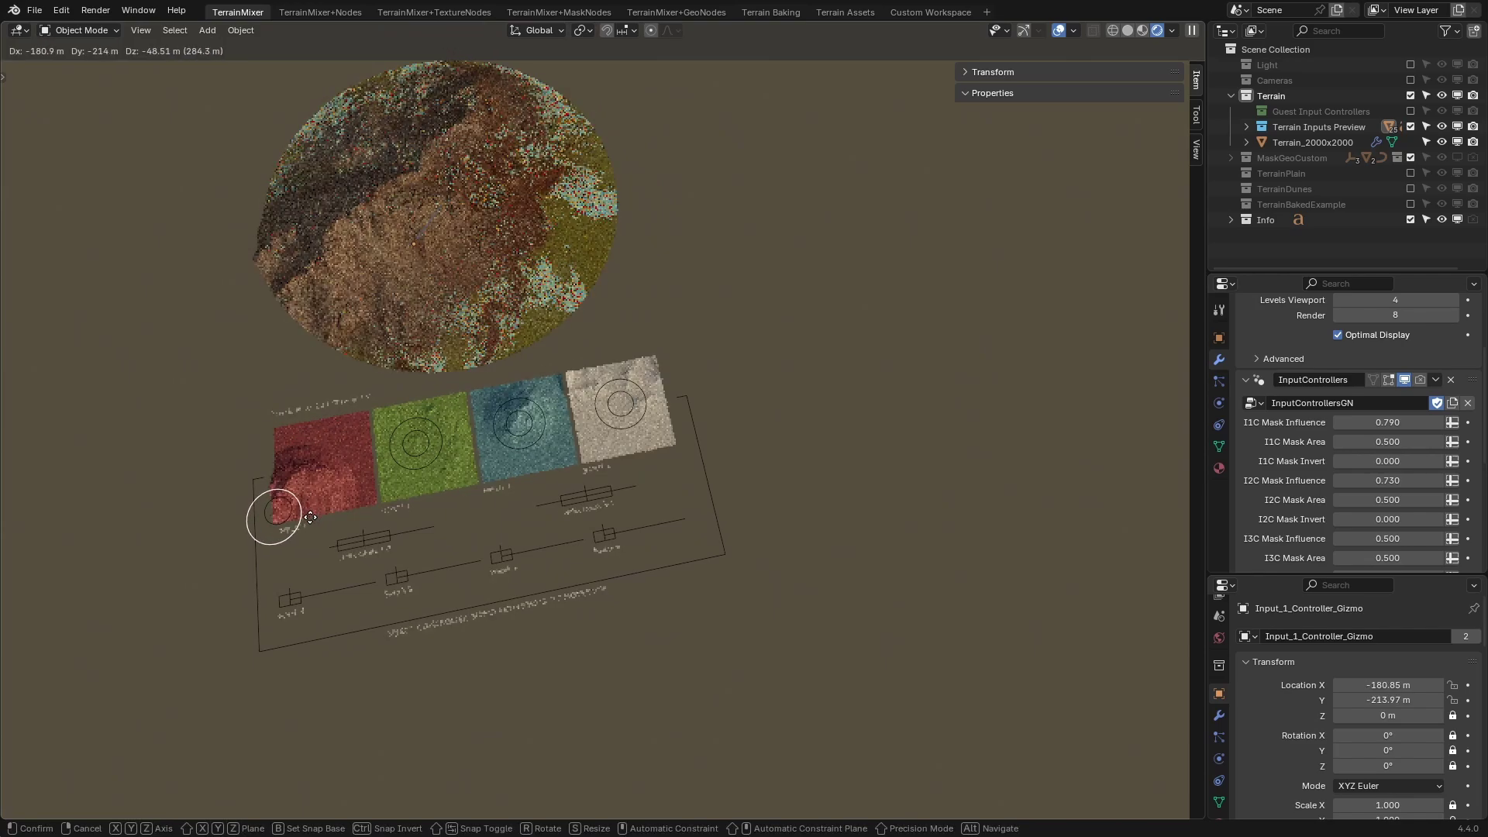
{"action": "left_click", "coordinate": [314, 510]}
Increase I1C Mask Area in the InputControllers modifier and inspect its effect on the terrain up close.
{"action": "left_click_drag", "start_coordinate": [1403, 441], "coordinate": [1481, 462]}
{"action": "middle_click_drag", "start_coordinate": [426, 434], "coordinate": [653, 496]}
{"action": "scroll", "coordinate": [631, 342], "scroll_direction": "up", "scroll_amount": 5}
{"action": "scroll", "coordinate": [630, 343], "scroll_direction": "up", "scroll_amount": 3}
{"action": "scroll", "coordinate": [665, 483], "scroll_direction": "up", "scroll_amount": 3}
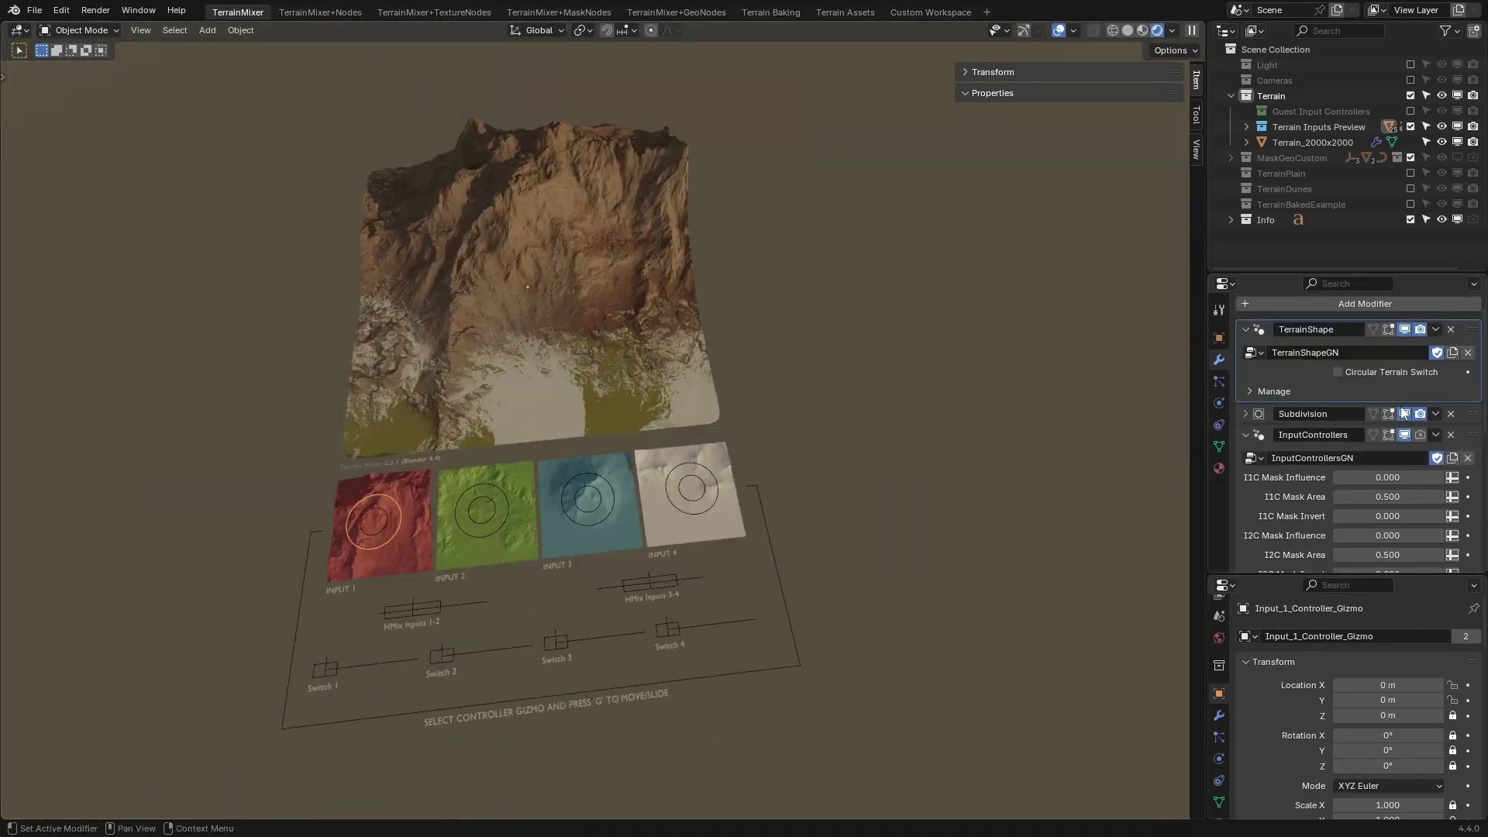
Expand the Subdivision settings, then in the TerrainMixer+Nodes workspace enter the Inputs node group in the Heightmaps frame.
{"action": "left_click", "coordinate": [1246, 413]}
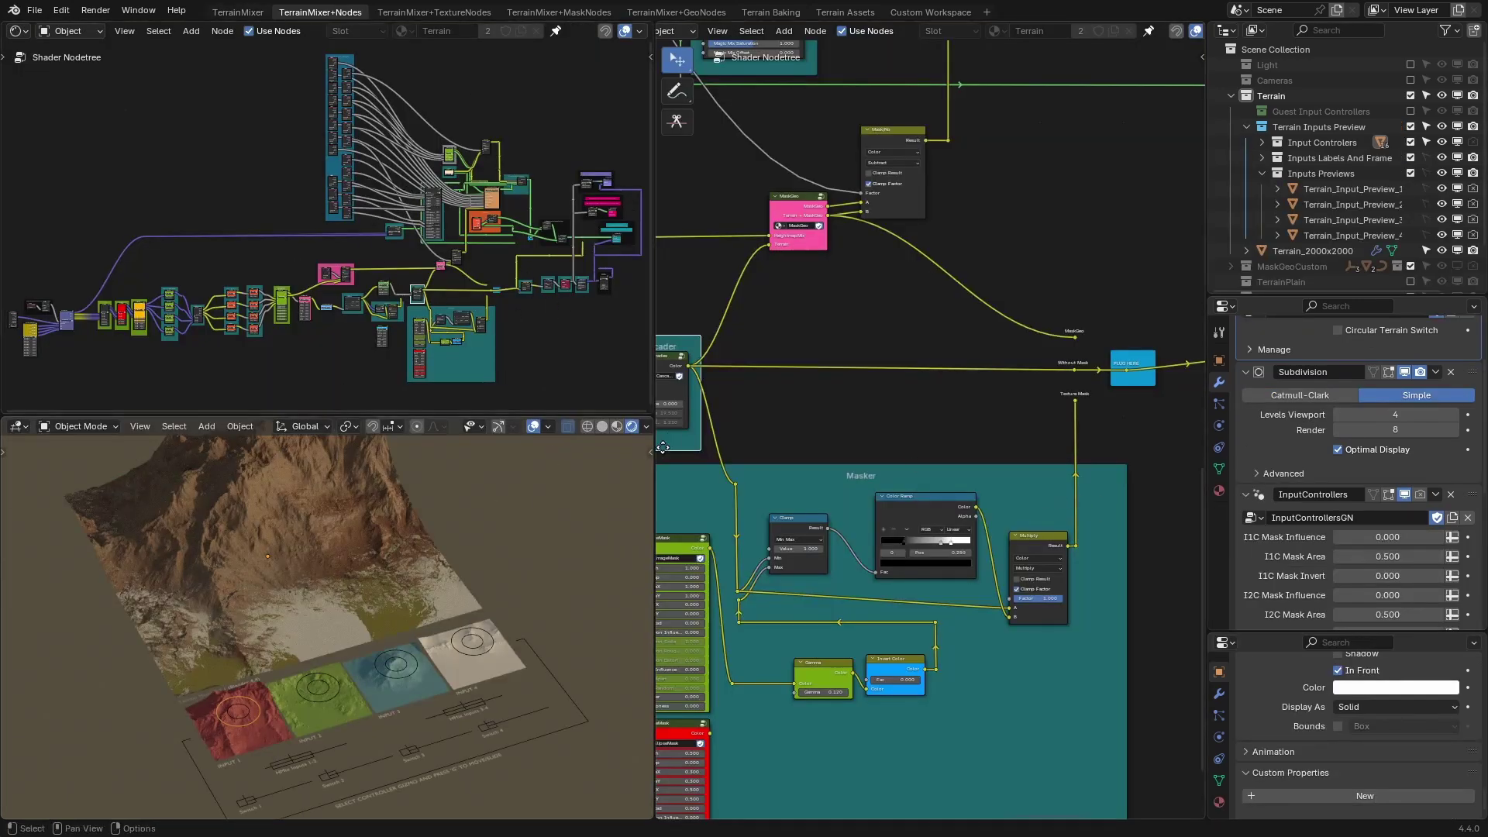
{"action": "scroll", "coordinate": [840, 485], "scroll_direction": "down", "scroll_amount": 9}
{"action": "middle_click_drag", "start_coordinate": [840, 485], "coordinate": [829, 395]}
{"action": "scroll", "coordinate": [861, 490], "scroll_direction": "up", "scroll_amount": 8}
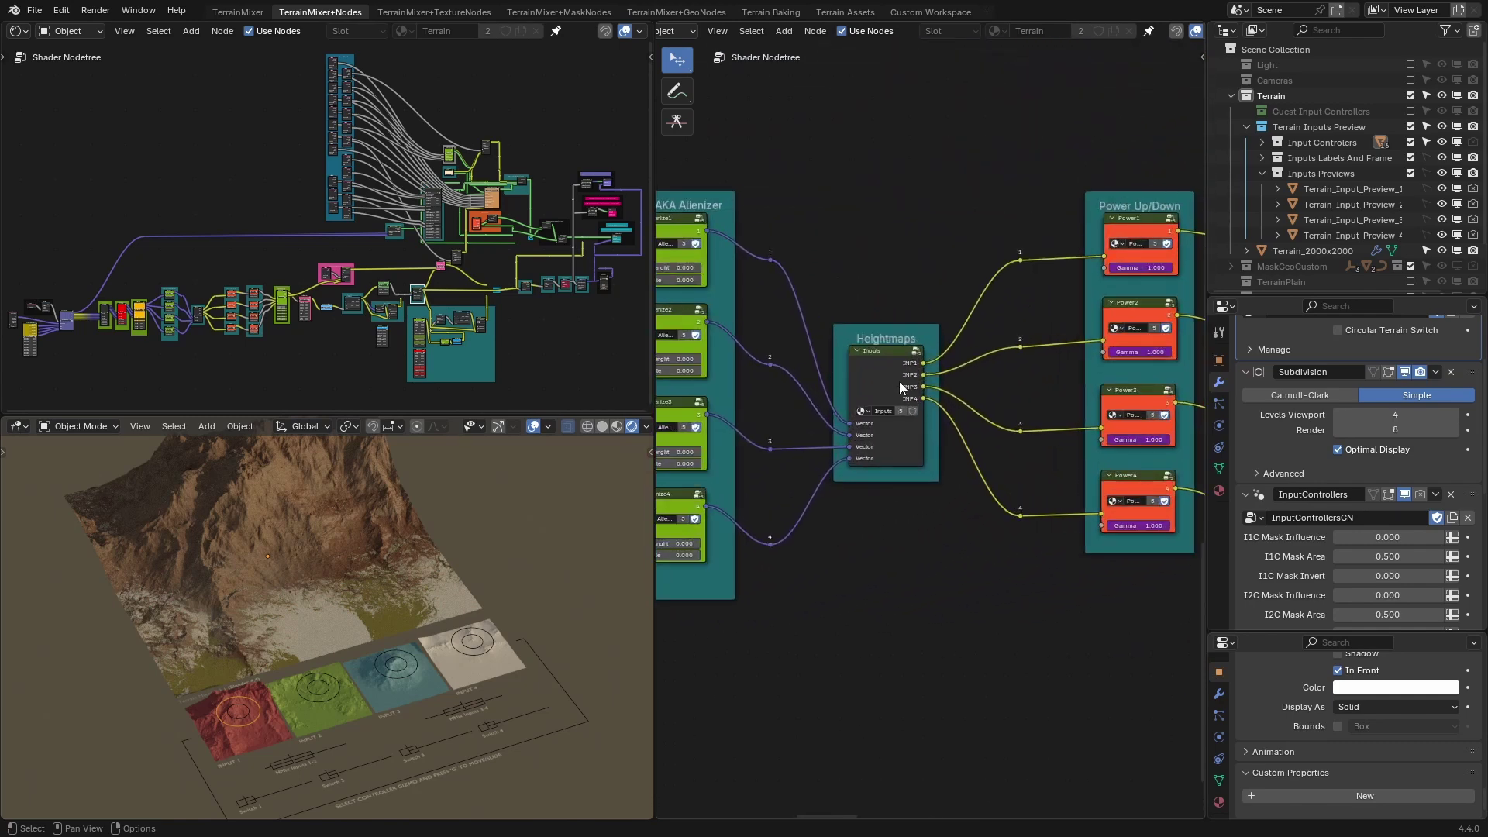
{"action": "left_click", "coordinate": [896, 377]}
{"action": "key", "text": "Tab"}
{"action": "middle_click_drag", "start_coordinate": [948, 490], "coordinate": [971, 420]}
{"action": "scroll", "coordinate": [923, 430], "scroll_direction": "up", "scroll_amount": 1}
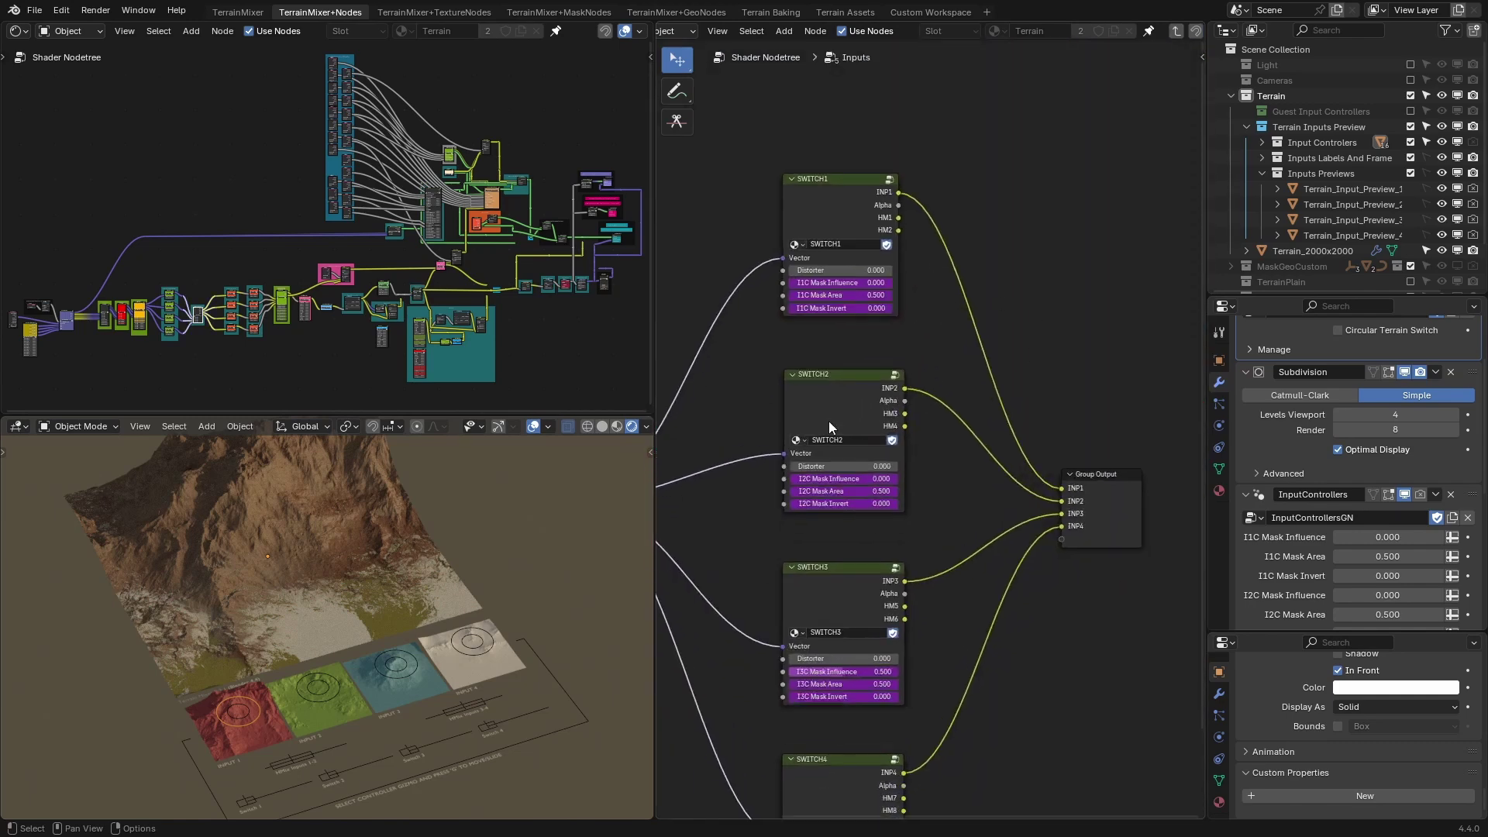
Enter the SWITCH1 node group inside the Inputs group to view its Mix nodes.
{"action": "middle_click_drag", "start_coordinate": [293, 633], "coordinate": [308, 629]}
{"action": "left_click", "coordinate": [861, 206]}
{"action": "key", "text": "Tab"}
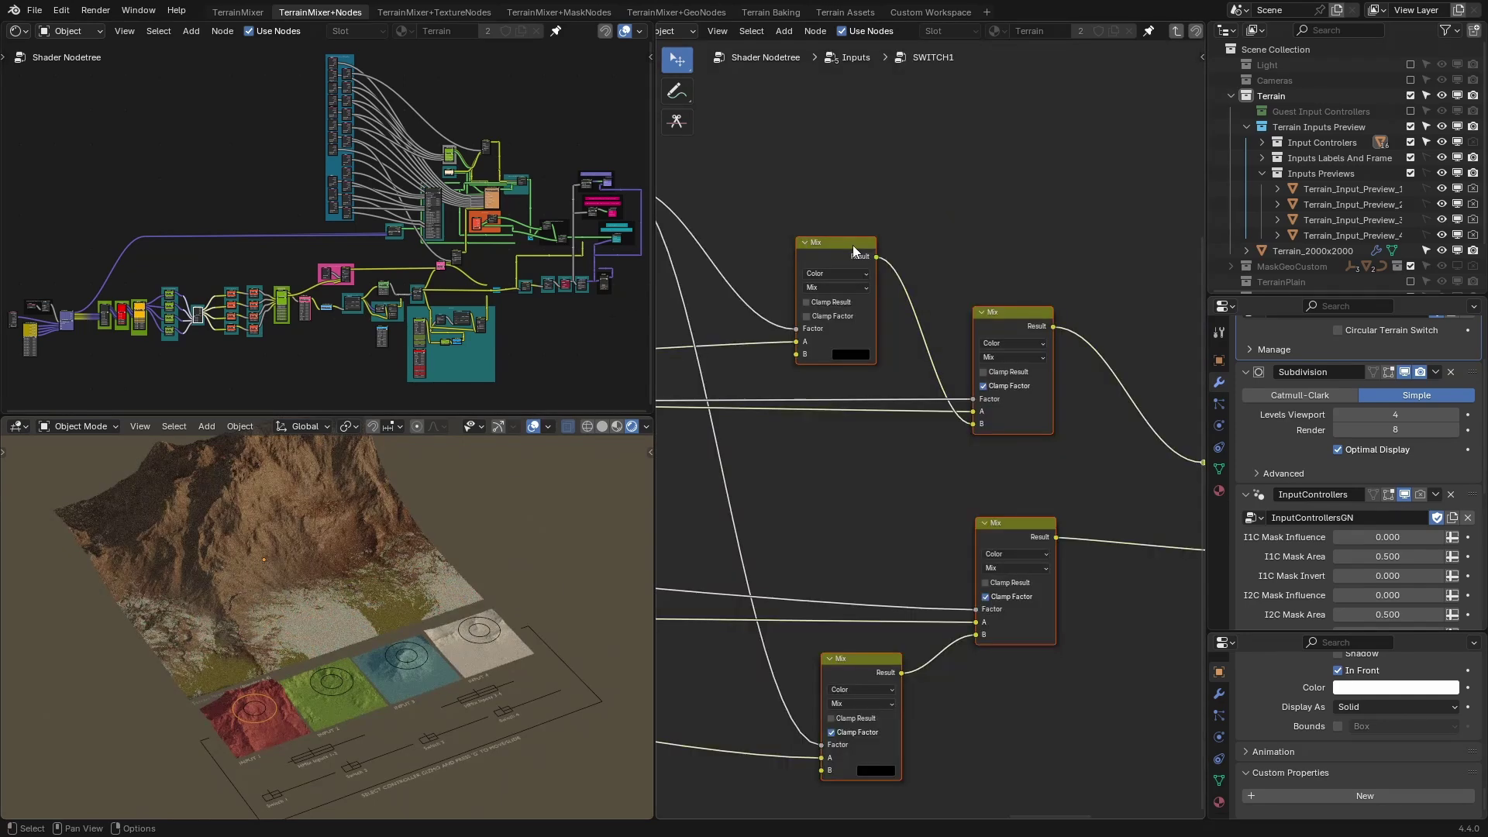
Start replacing the image of the Erosion001.exr node in SWITCH1, browsing to the Canyons folder in Assets\ErosionPacks.
{"action": "scroll", "coordinate": [798, 368], "scroll_direction": "up", "scroll_amount": 3}
{"action": "middle_click_drag", "start_coordinate": [799, 368], "coordinate": [896, 371]}
{"action": "scroll", "coordinate": [896, 371], "scroll_direction": "up", "scroll_amount": 2}
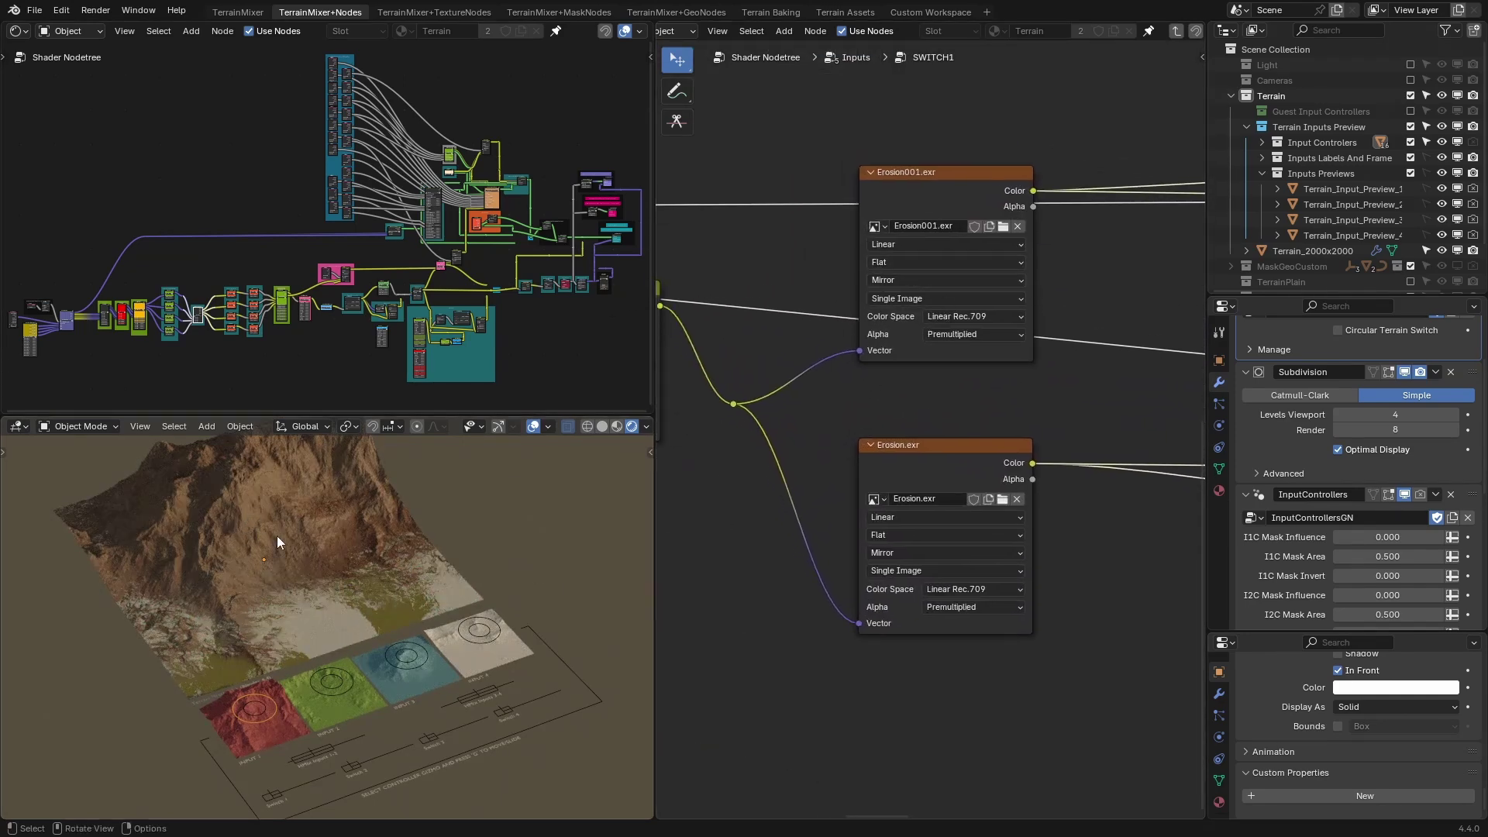
{"action": "left_click", "coordinate": [1004, 228]}
{"action": "left_click", "coordinate": [578, 231]}
{"action": "left_click", "coordinate": [578, 230]}
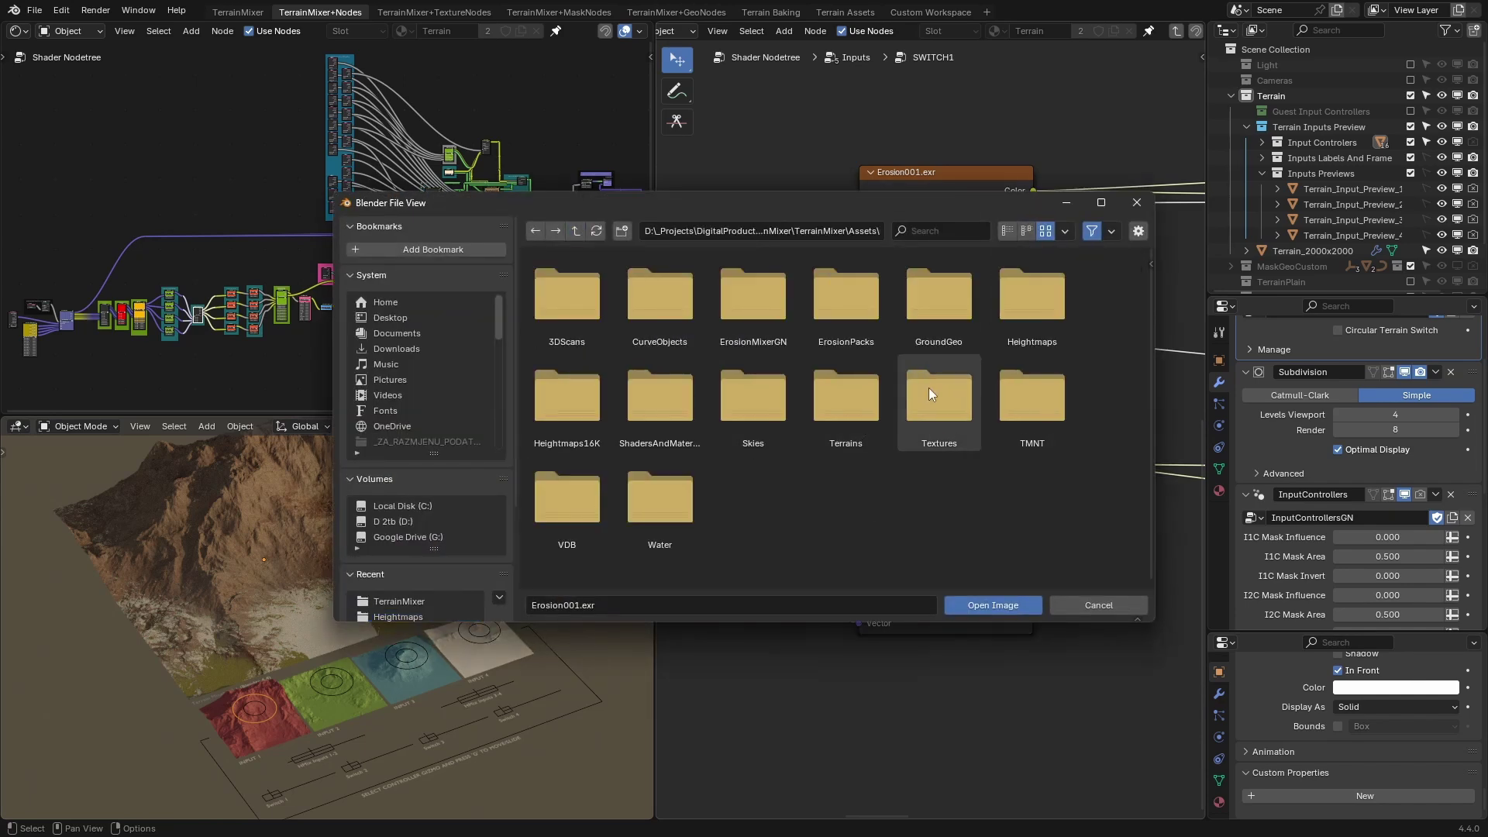
{"action": "double_click", "coordinate": [846, 319]}
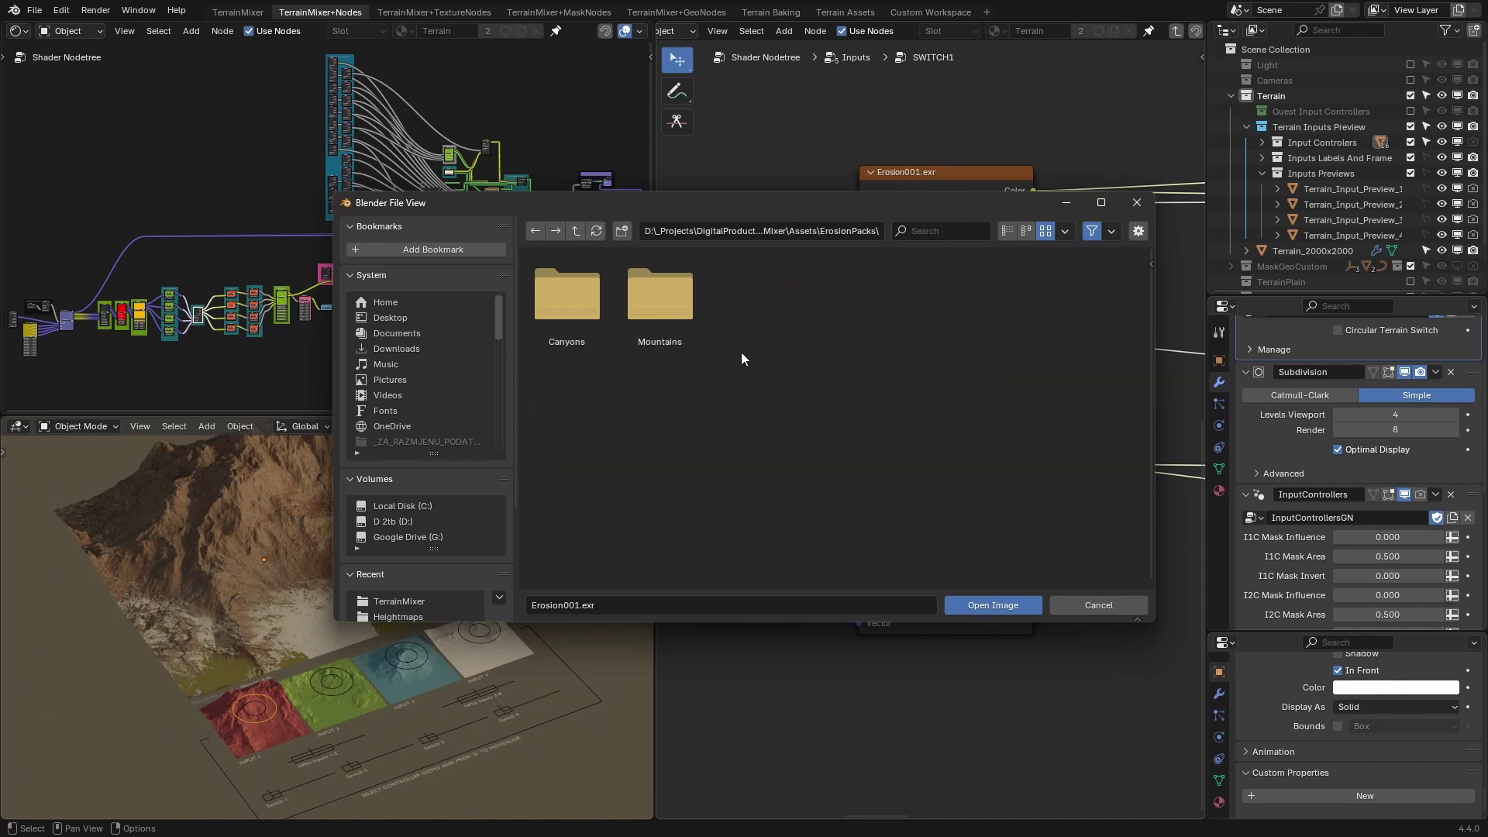
{"action": "double_click", "coordinate": [552, 302]}
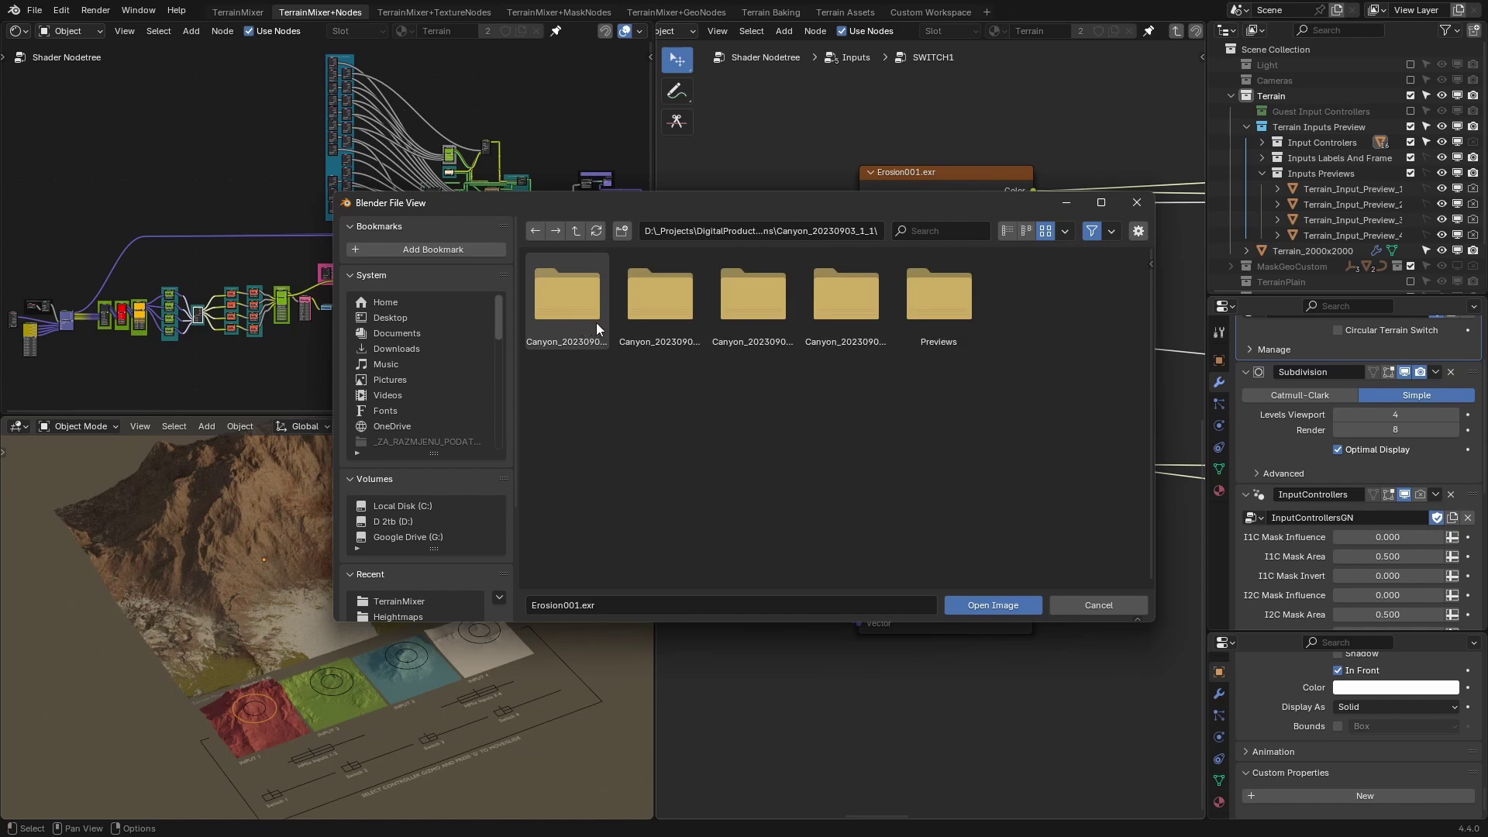
From the Canyon_20230903_1_1_P1 folder, with files shown as a list, load Canyon_20230903_1_1_P1.exr into the upper image node.
{"action": "double_click", "coordinate": [580, 321]}
{"action": "key", "text": "BackSpace"}
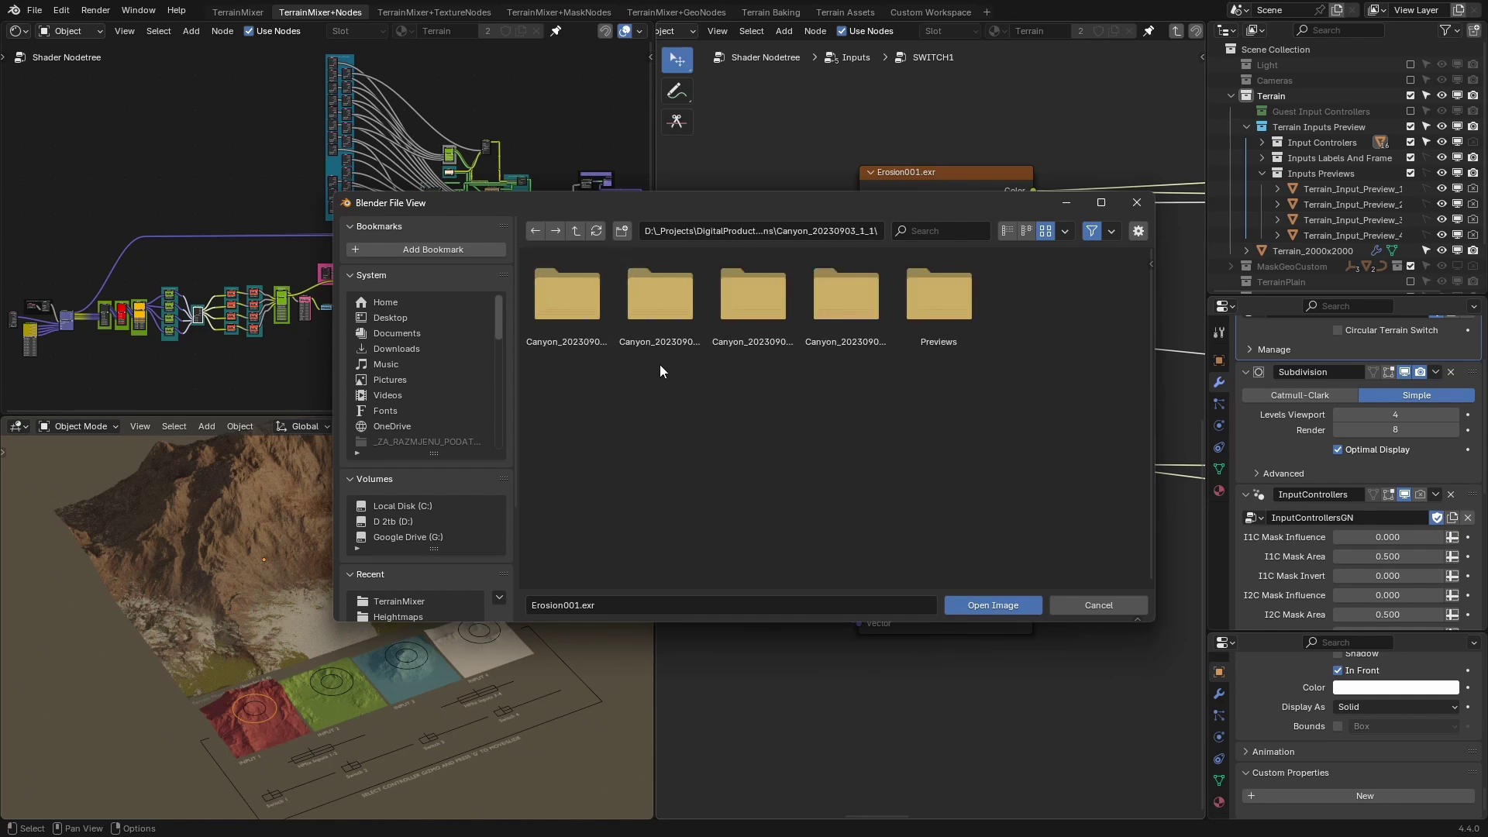
{"action": "double_click", "coordinate": [585, 315]}
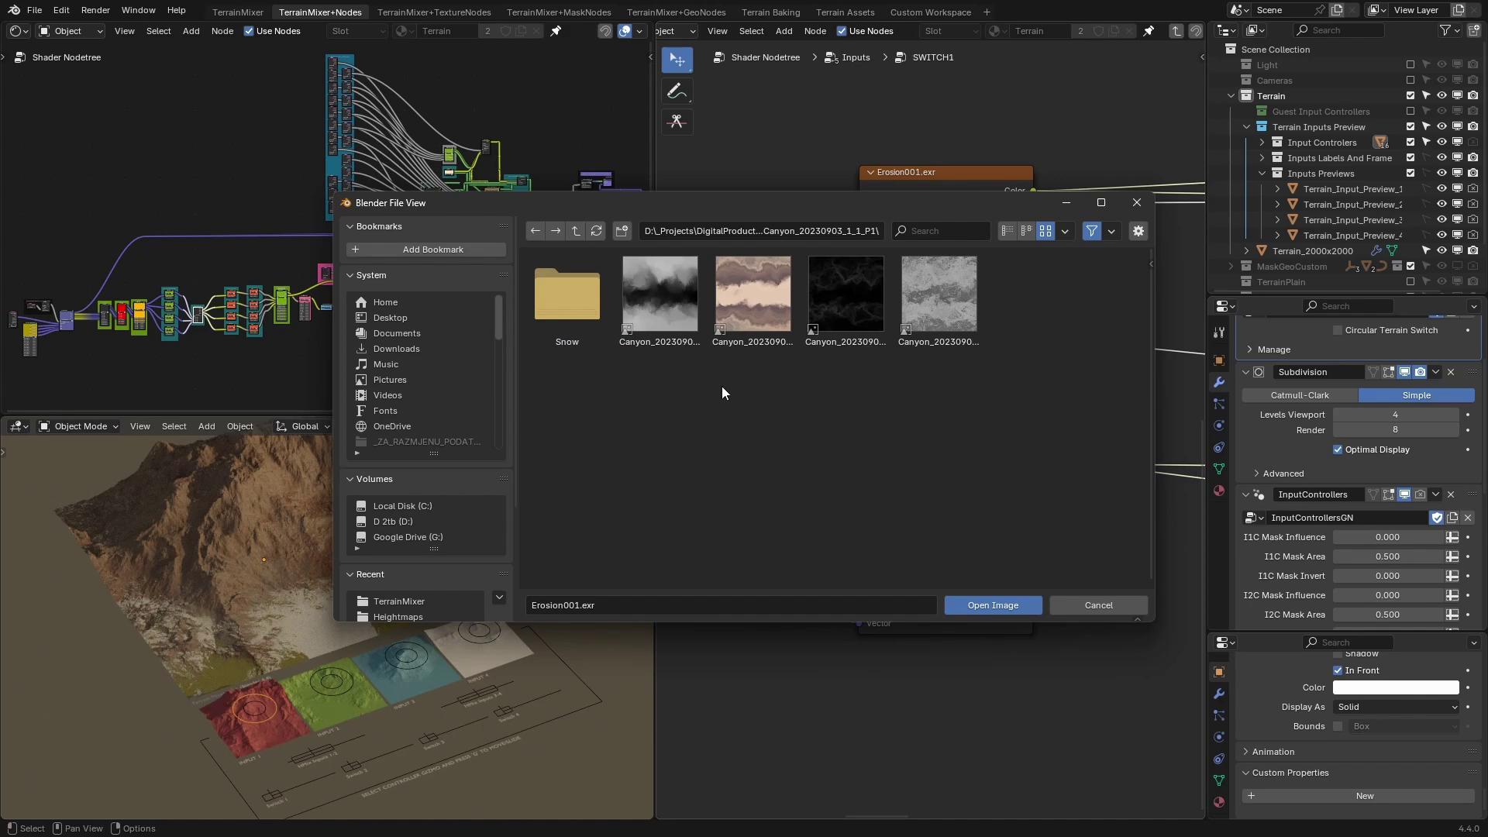
{"action": "left_click", "coordinate": [1005, 231]}
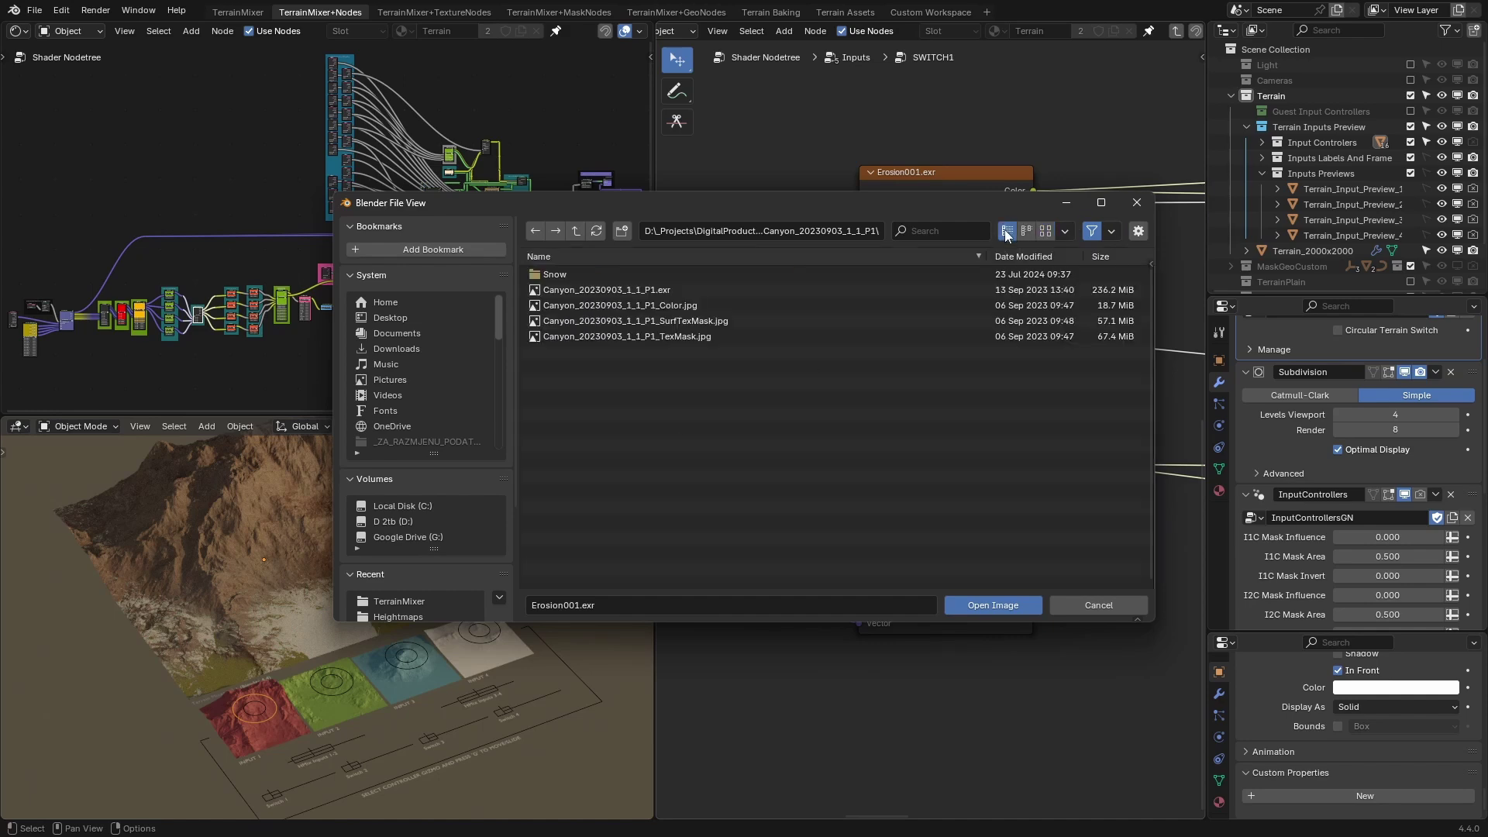
{"action": "left_click", "coordinate": [665, 292]}
{"action": "left_click", "coordinate": [993, 605]}
Replace the image in the Erosion.exr node with Canyon_20230903_1_1_P4.exr from the Canyons erosion pack.
{"action": "left_click", "coordinate": [1002, 500]}
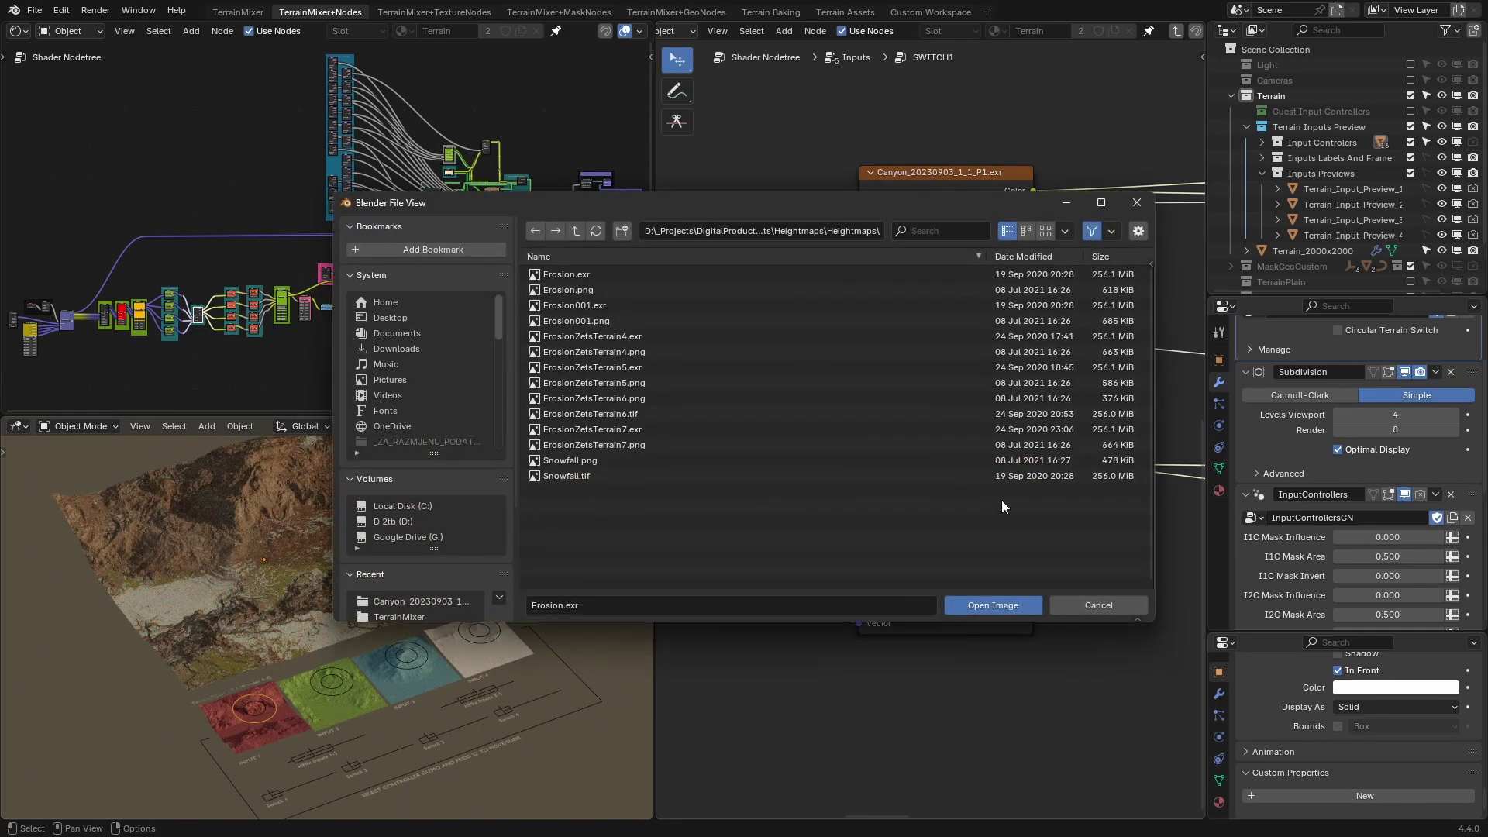
{"action": "left_click", "coordinate": [576, 230]}
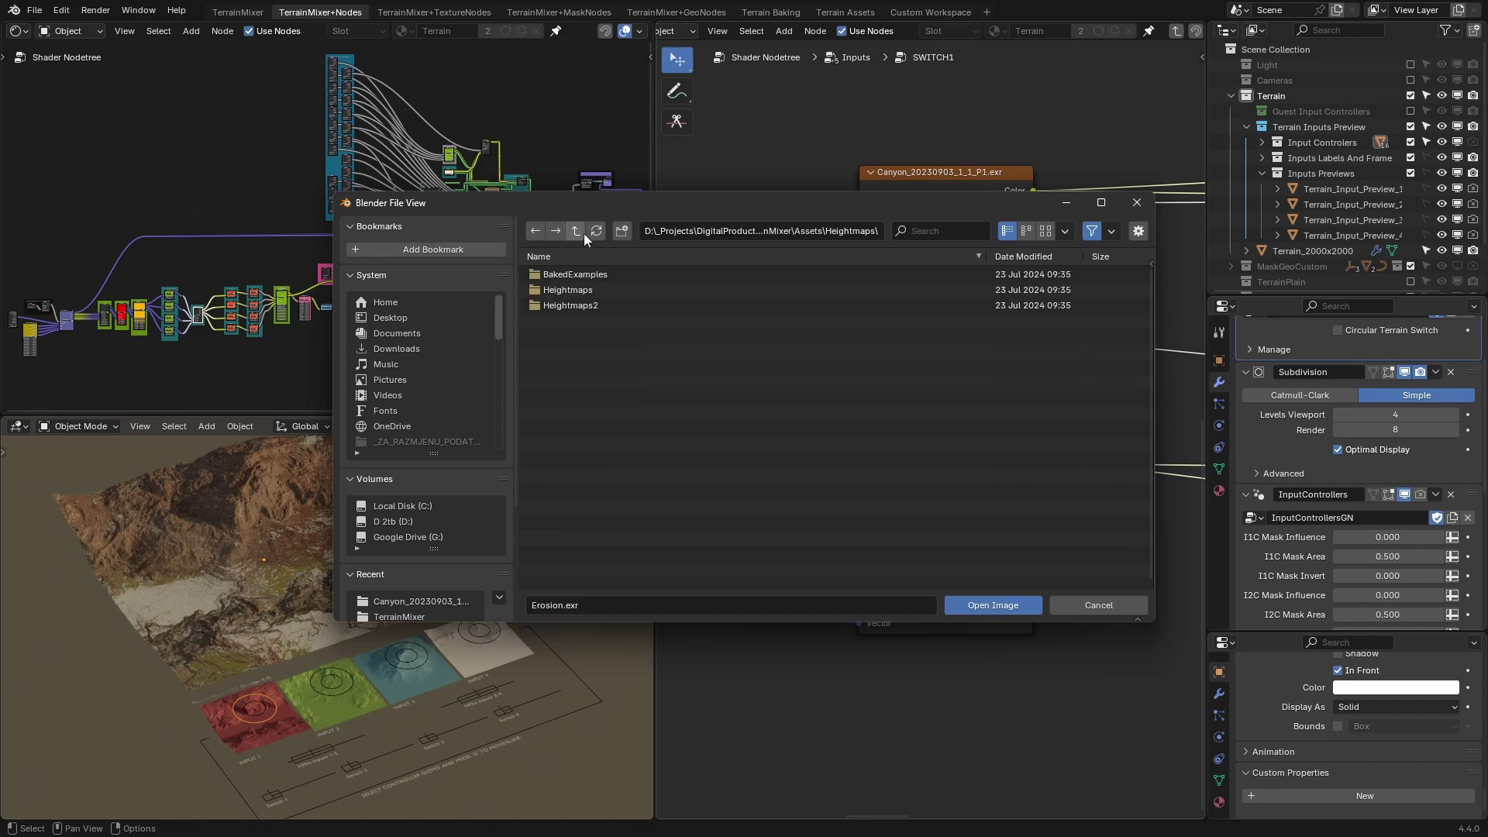
{"action": "left_click", "coordinate": [576, 230]}
{"action": "left_click", "coordinate": [576, 230]}
{"action": "double_click", "coordinate": [610, 321]}
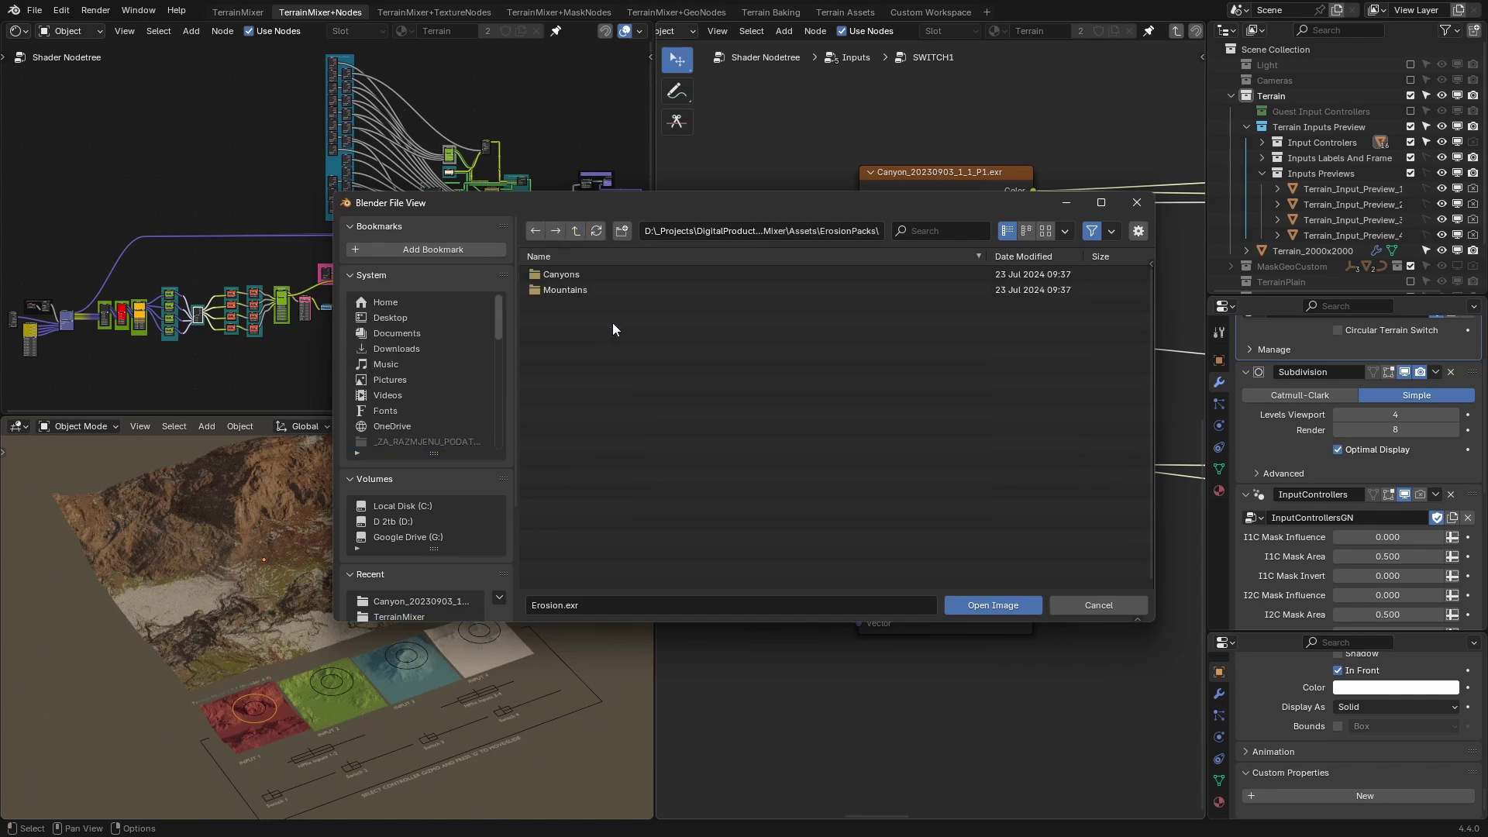
{"action": "double_click", "coordinate": [577, 279]}
{"action": "double_click", "coordinate": [575, 277]}
{"action": "double_click", "coordinate": [597, 321]}
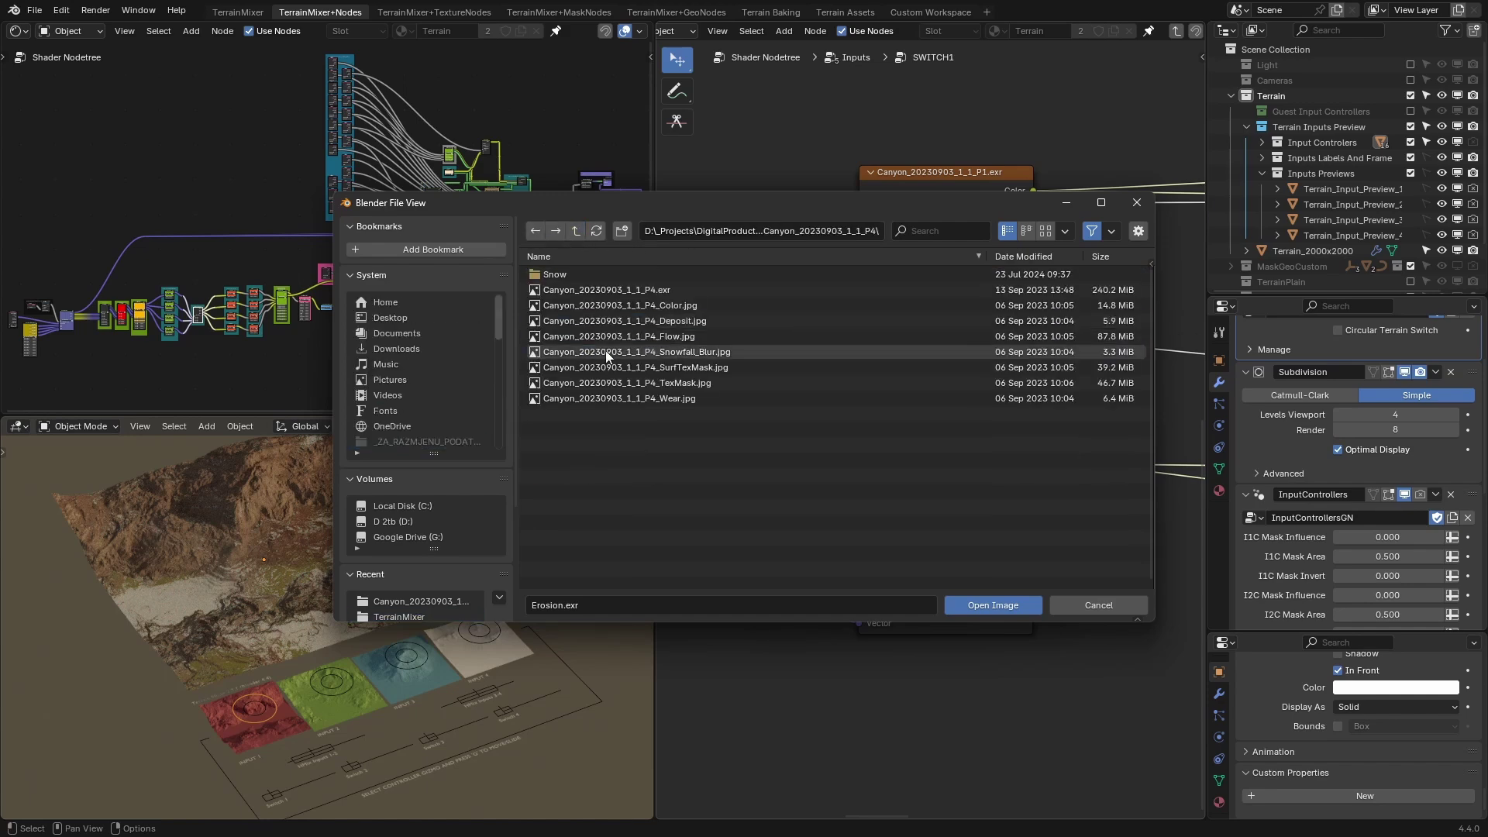
{"action": "double_click", "coordinate": [657, 290]}
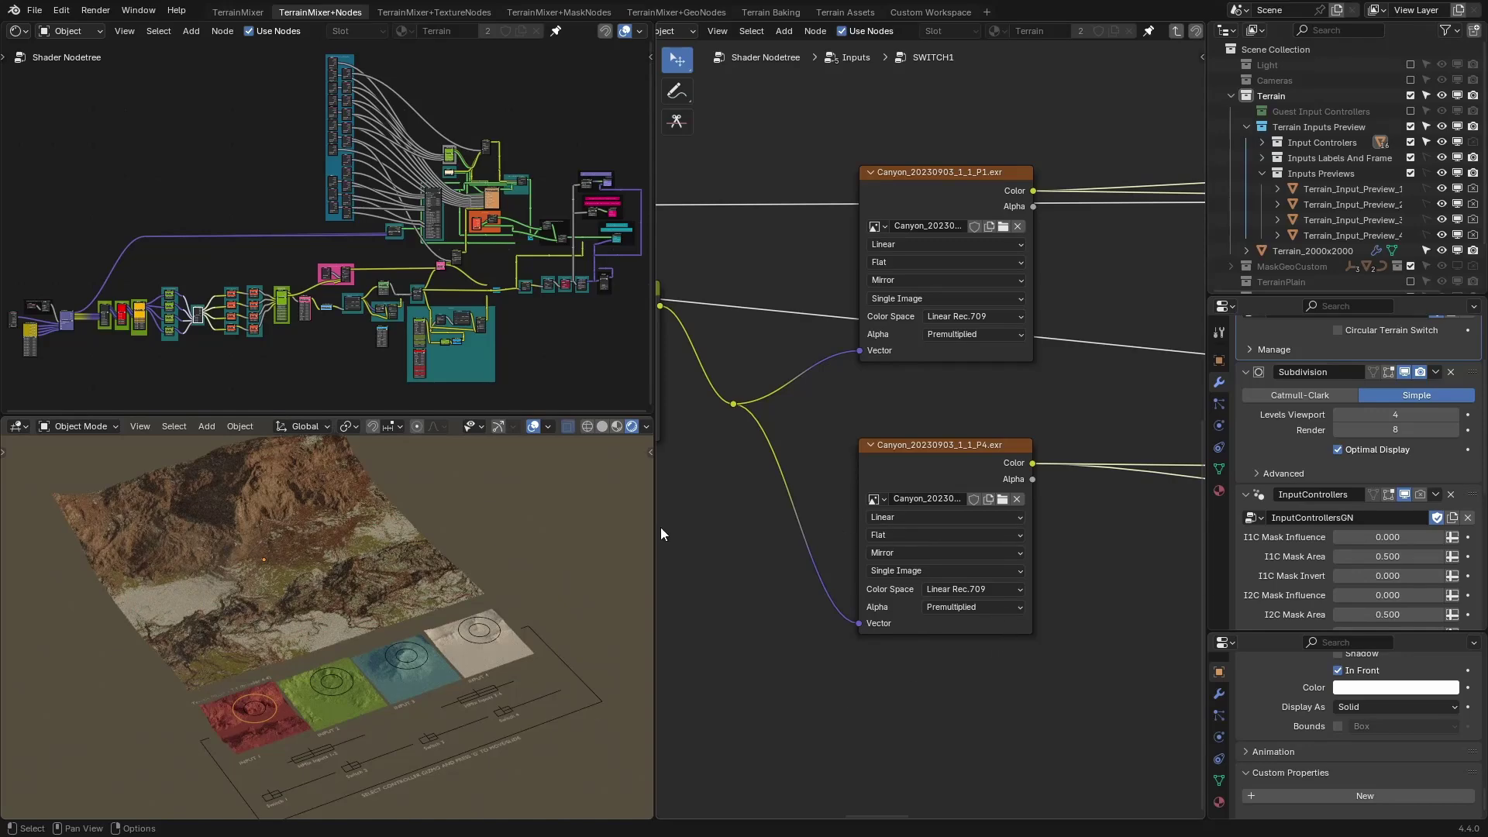
In the TerrainMixer workspace, set the terrain property C: HMix_12_34 to 0.000.
{"action": "left_click", "coordinate": [234, 13]}
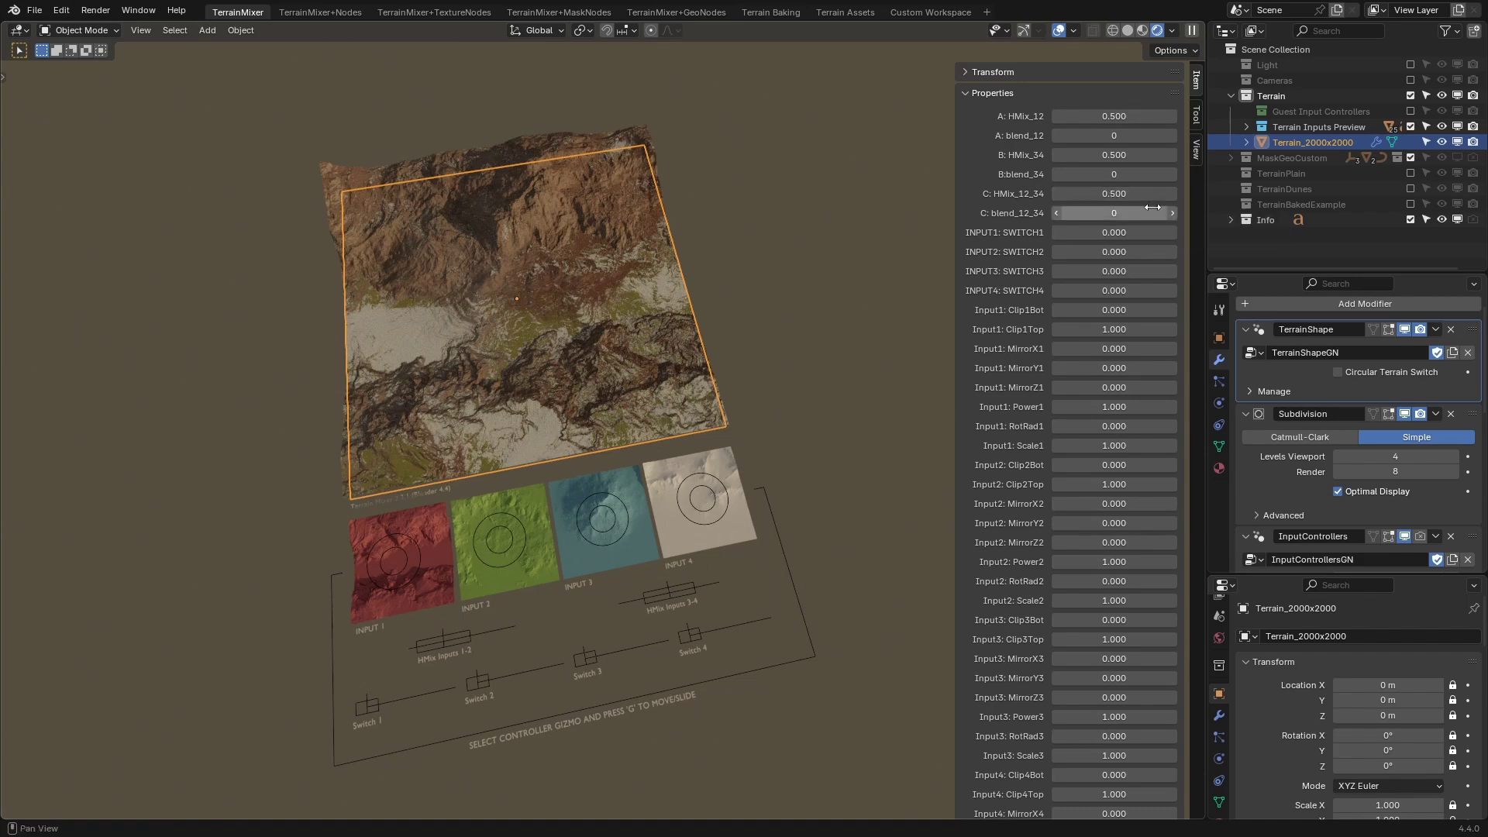
{"action": "left_click_drag", "start_coordinate": [1119, 194], "coordinate": [1056, 194]}
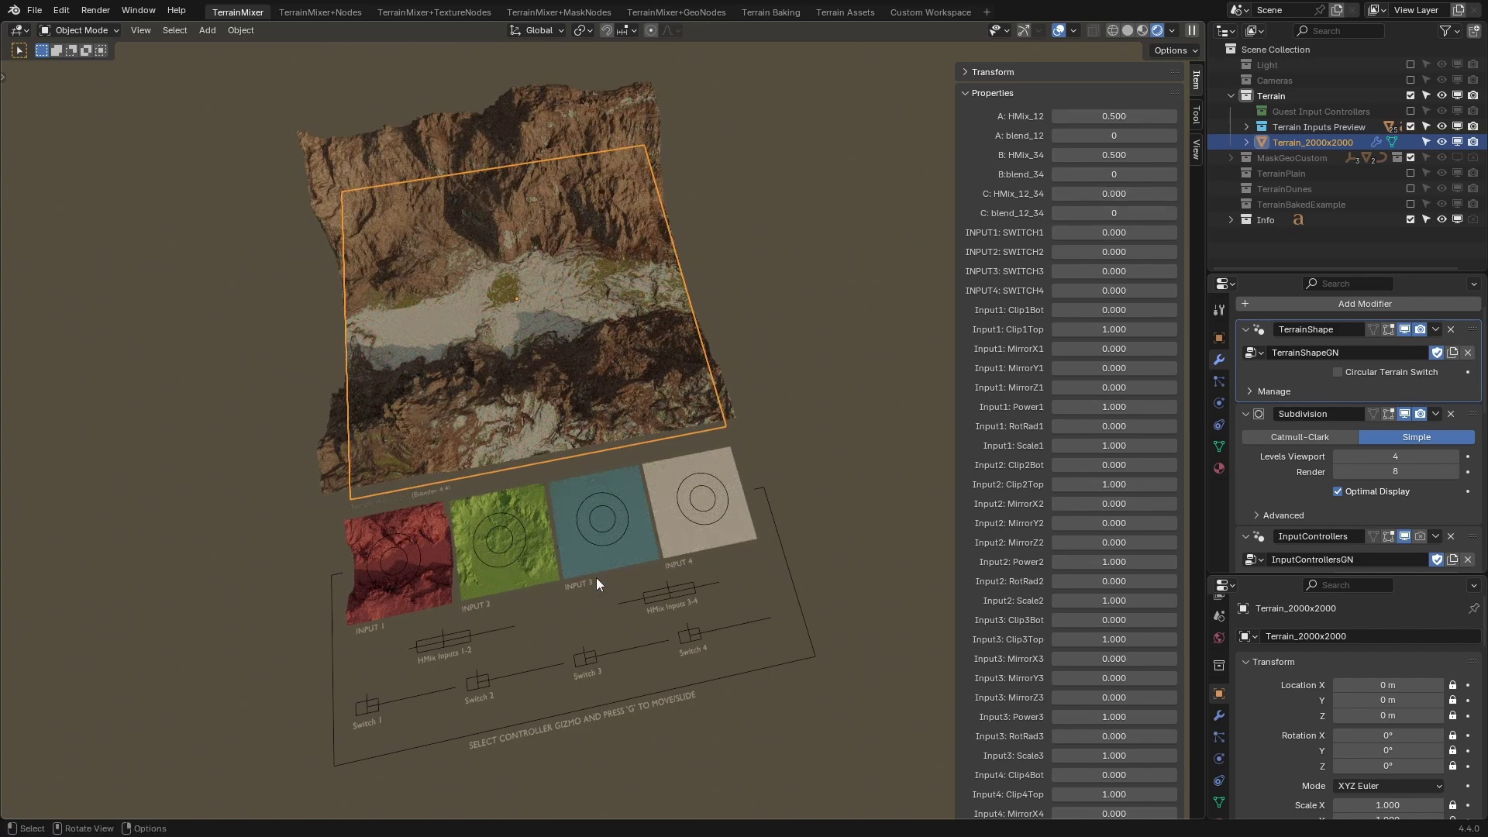
{"action": "middle_click_drag", "start_coordinate": [555, 543], "coordinate": [581, 561]}
Maximize the viewport and slide the HMix Inputs 1-2 gizmo toward the Input 1 side, by about -306.5 m in X.
{"action": "key", "text": "ctrl+space"}
{"action": "middle_click_drag", "start_coordinate": [592, 510], "coordinate": [631, 677]}
{"action": "left_click", "coordinate": [651, 629]}
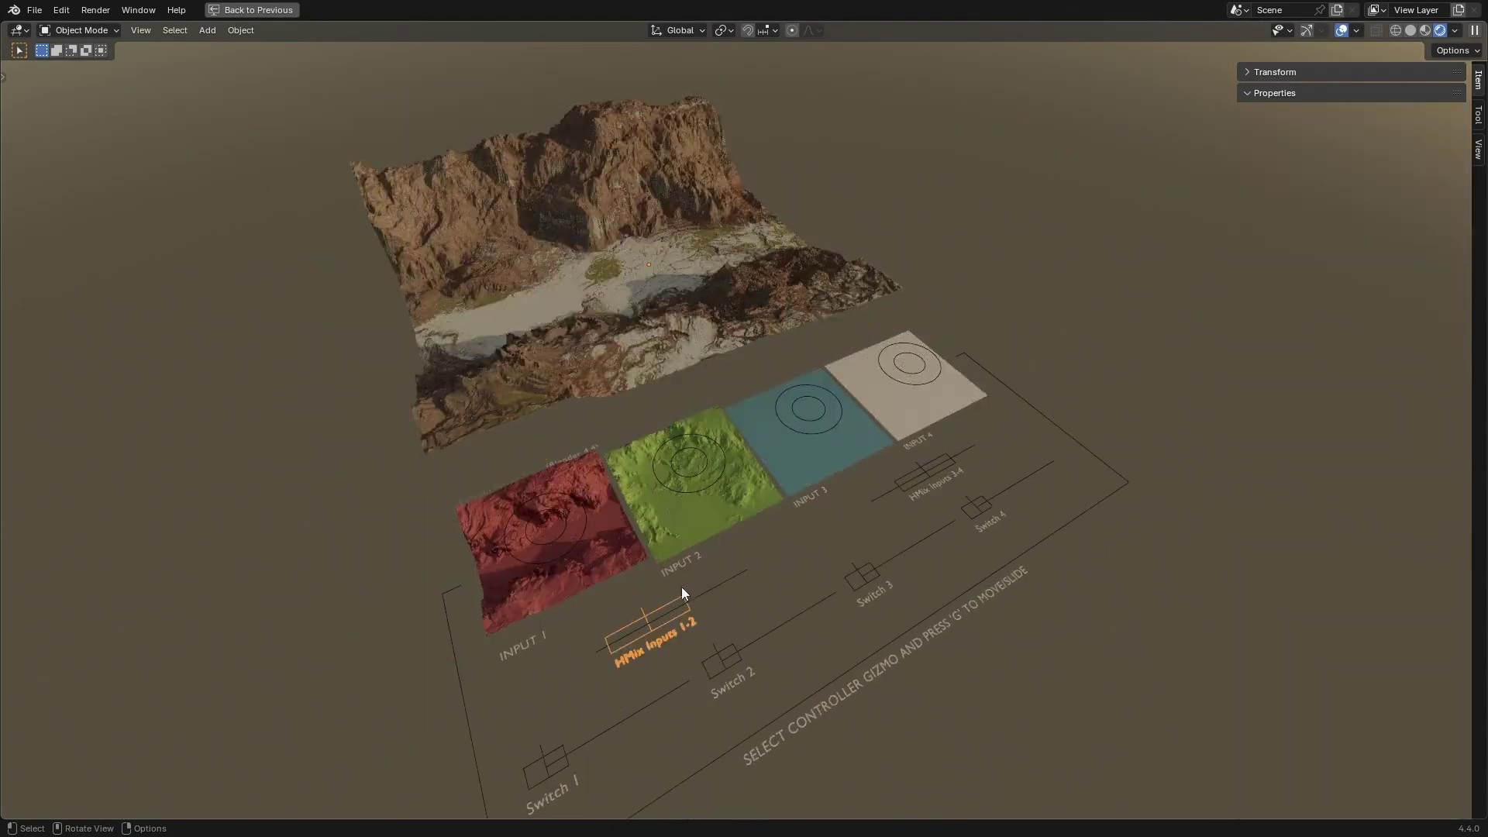
{"action": "key", "text": "g"}
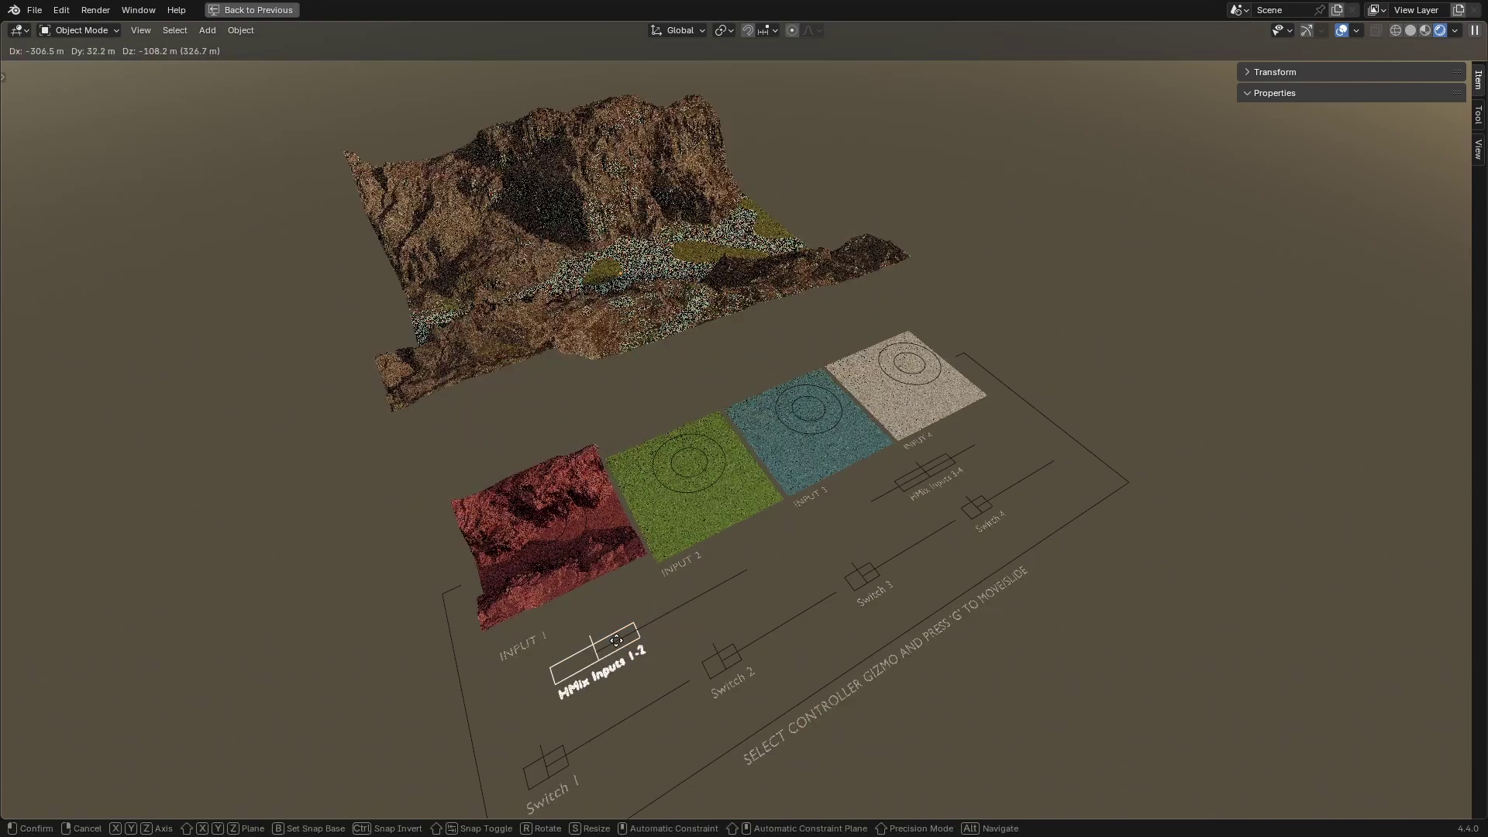
{"action": "left_click", "coordinate": [581, 655]}
{"action": "middle_click_drag", "start_coordinate": [692, 369], "coordinate": [614, 431]}
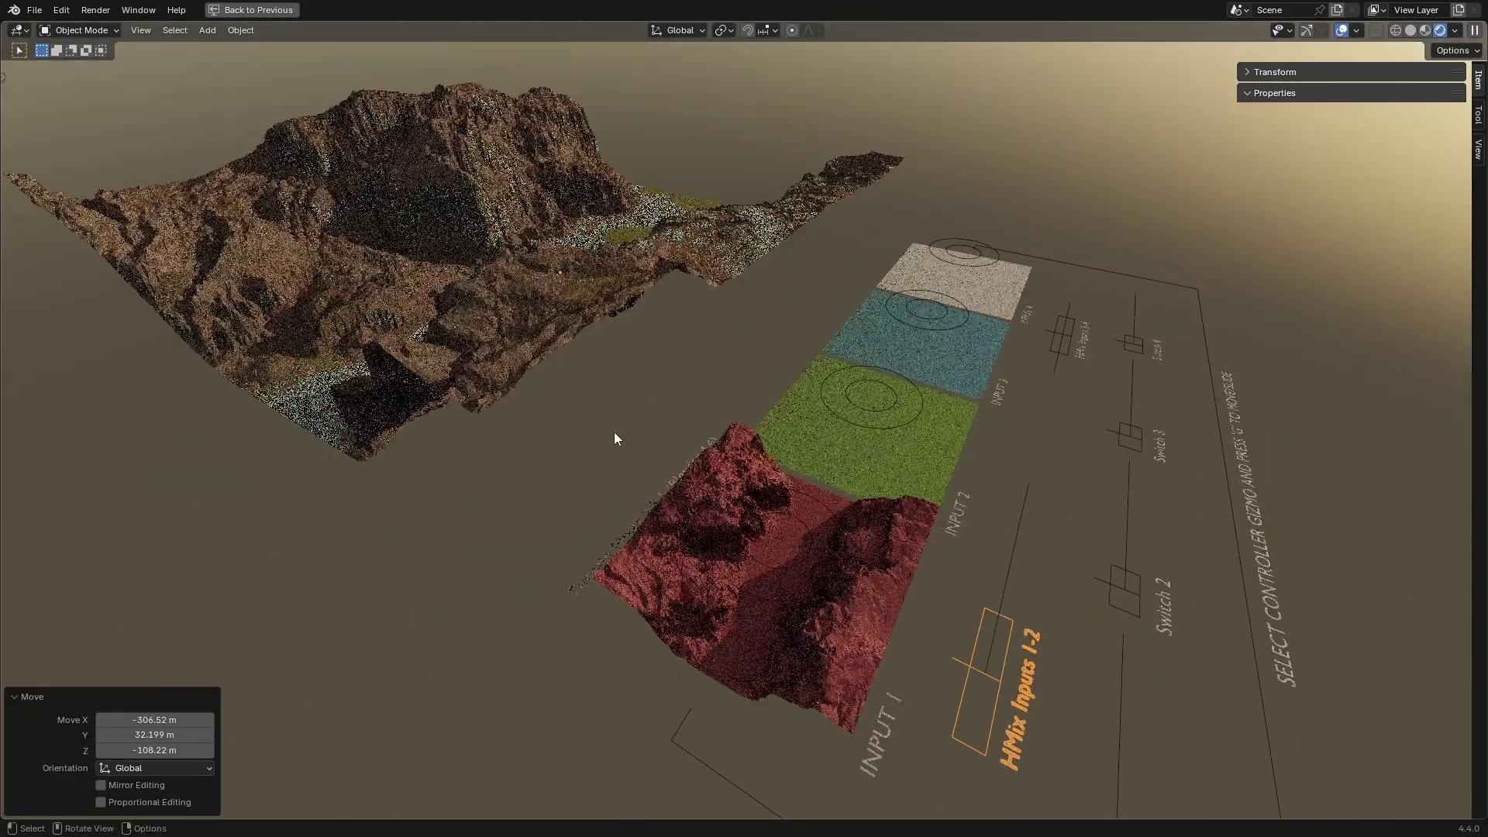
Select the terrain, restore the full layout, and set Shading Switch to FastShadeMix in the TextureControl modifier.
{"action": "left_click", "coordinate": [792, 285]}
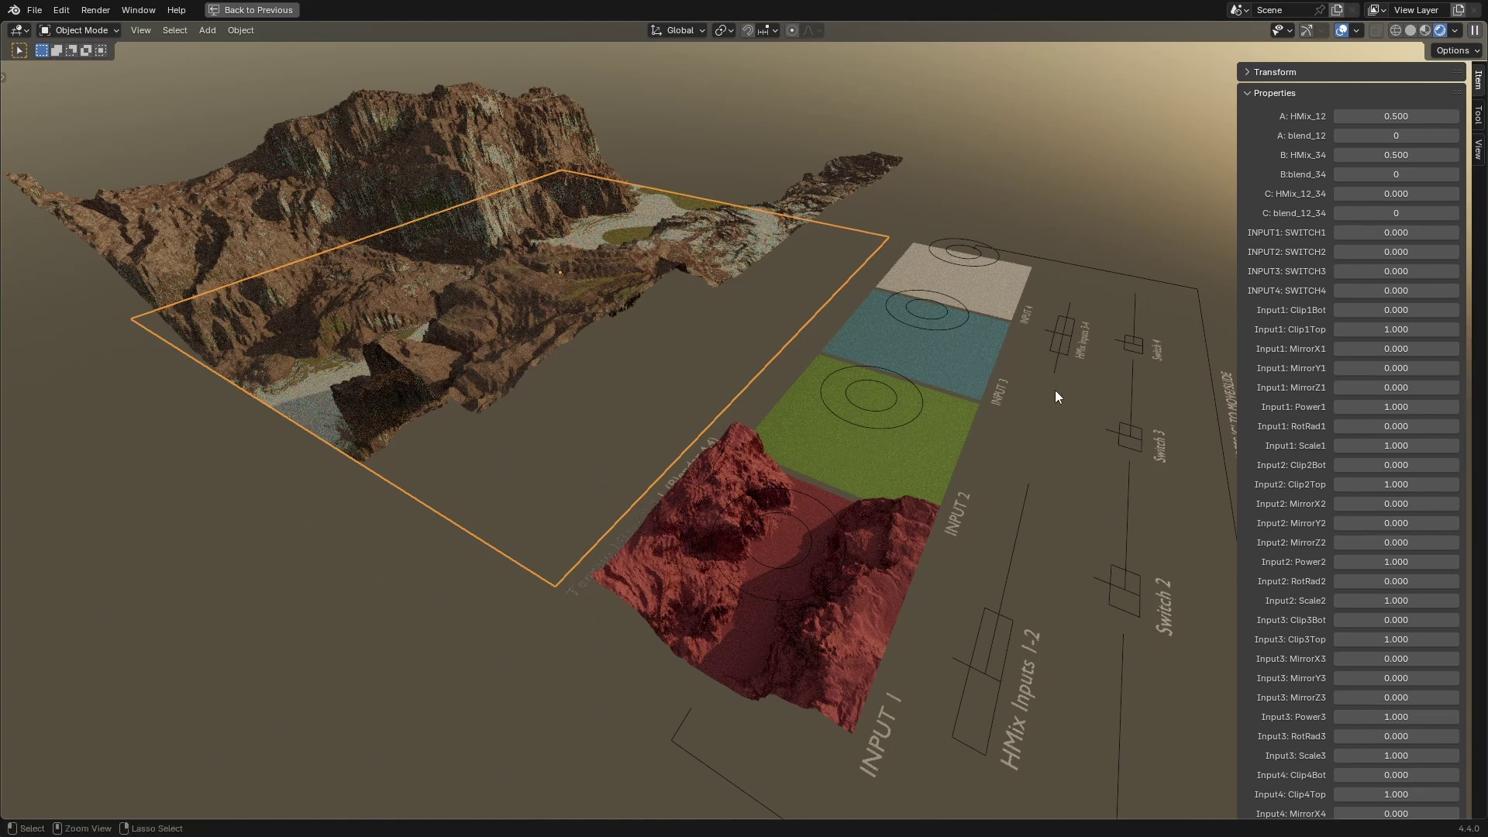
{"action": "key", "text": "ctrl+space"}
{"action": "scroll", "coordinate": [1299, 484], "scroll_direction": "down", "scroll_amount": 4}
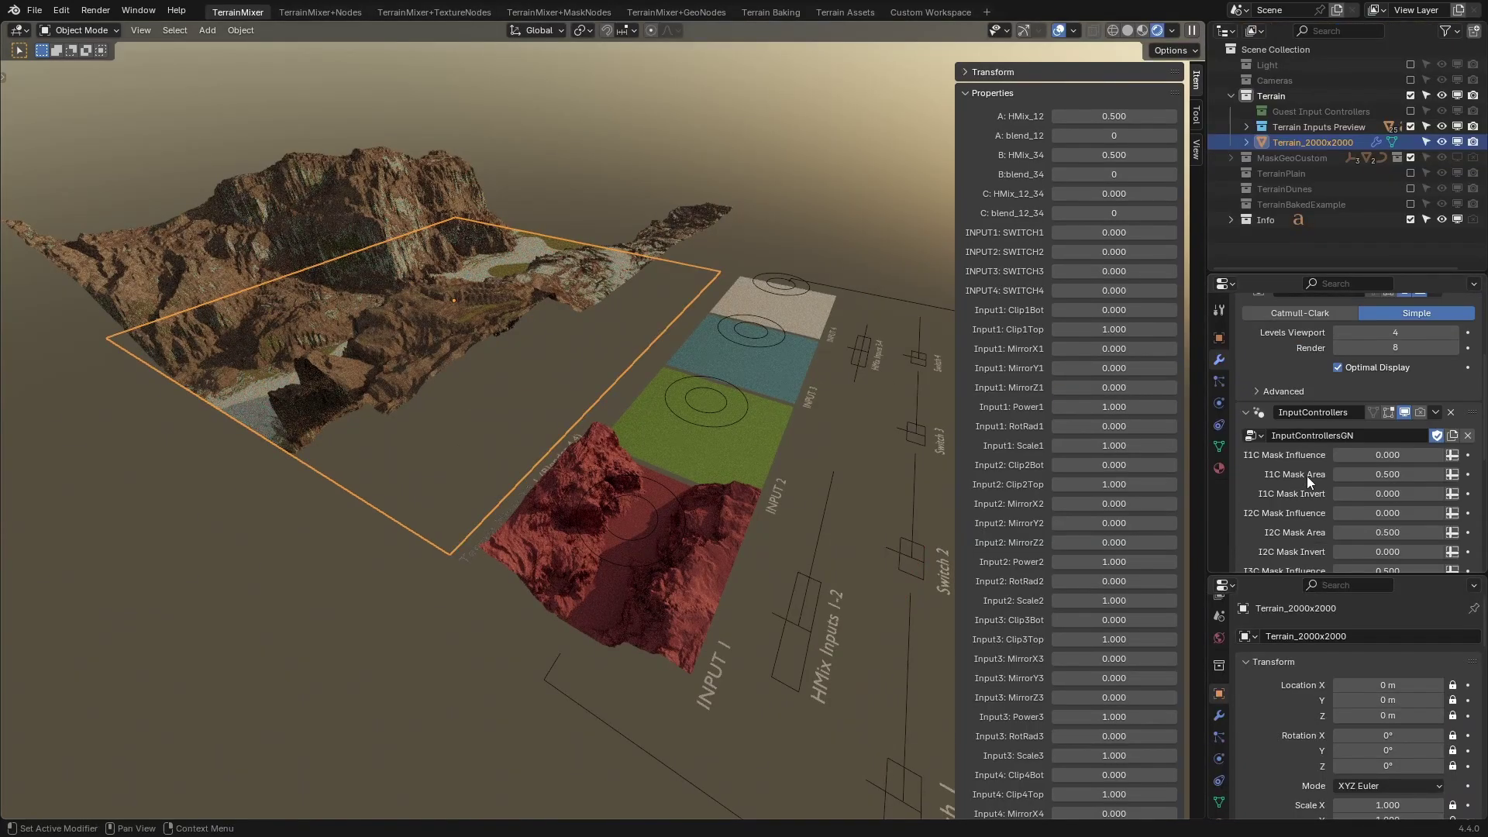
{"action": "scroll", "coordinate": [1310, 440], "scroll_direction": "down", "scroll_amount": 9}
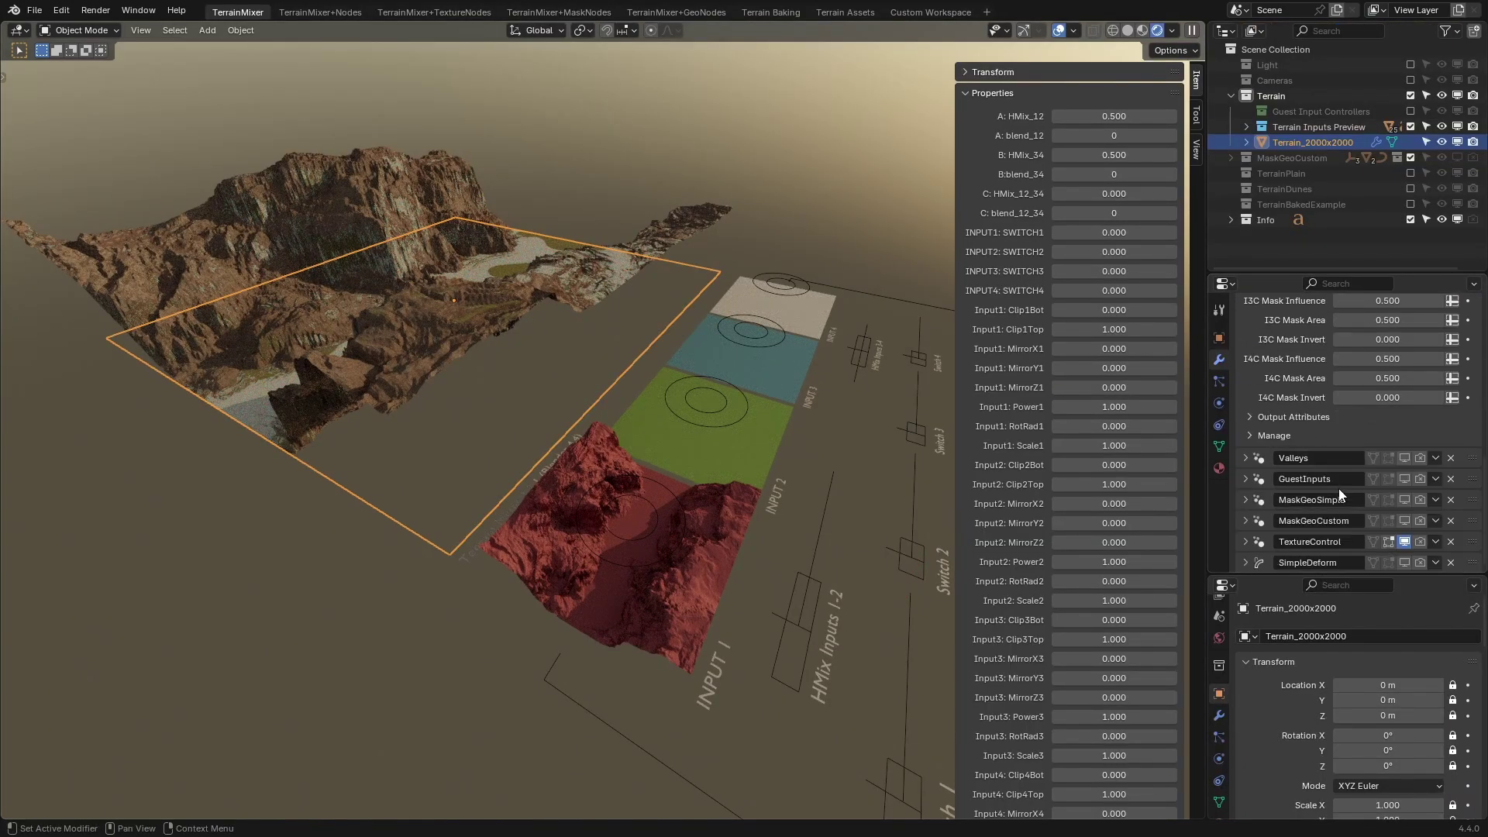
{"action": "left_click", "coordinate": [1246, 541]}
{"action": "scroll", "coordinate": [1270, 519], "scroll_direction": "down", "scroll_amount": 3}
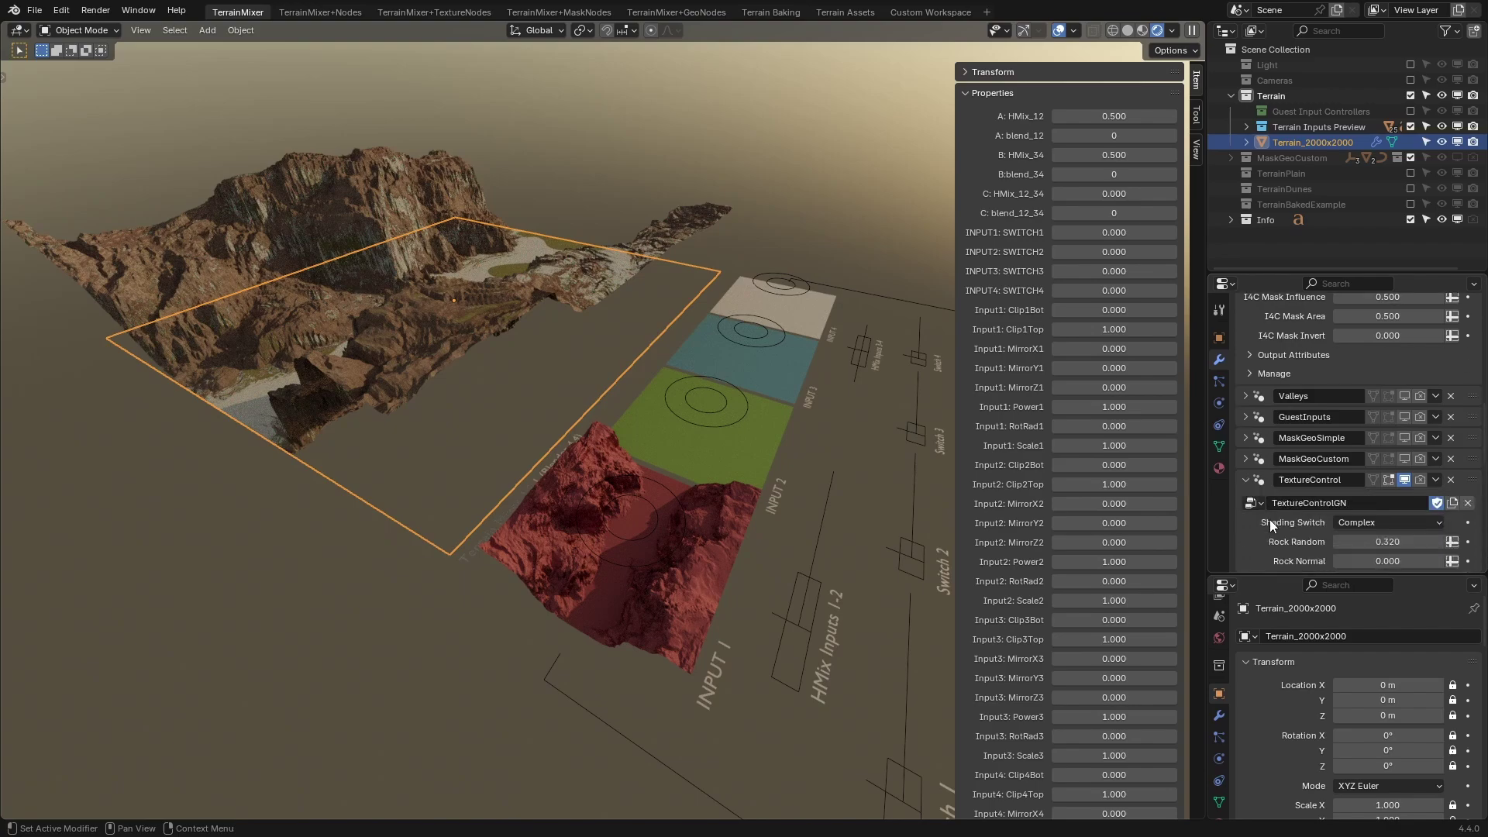
{"action": "left_click", "coordinate": [1357, 495]}
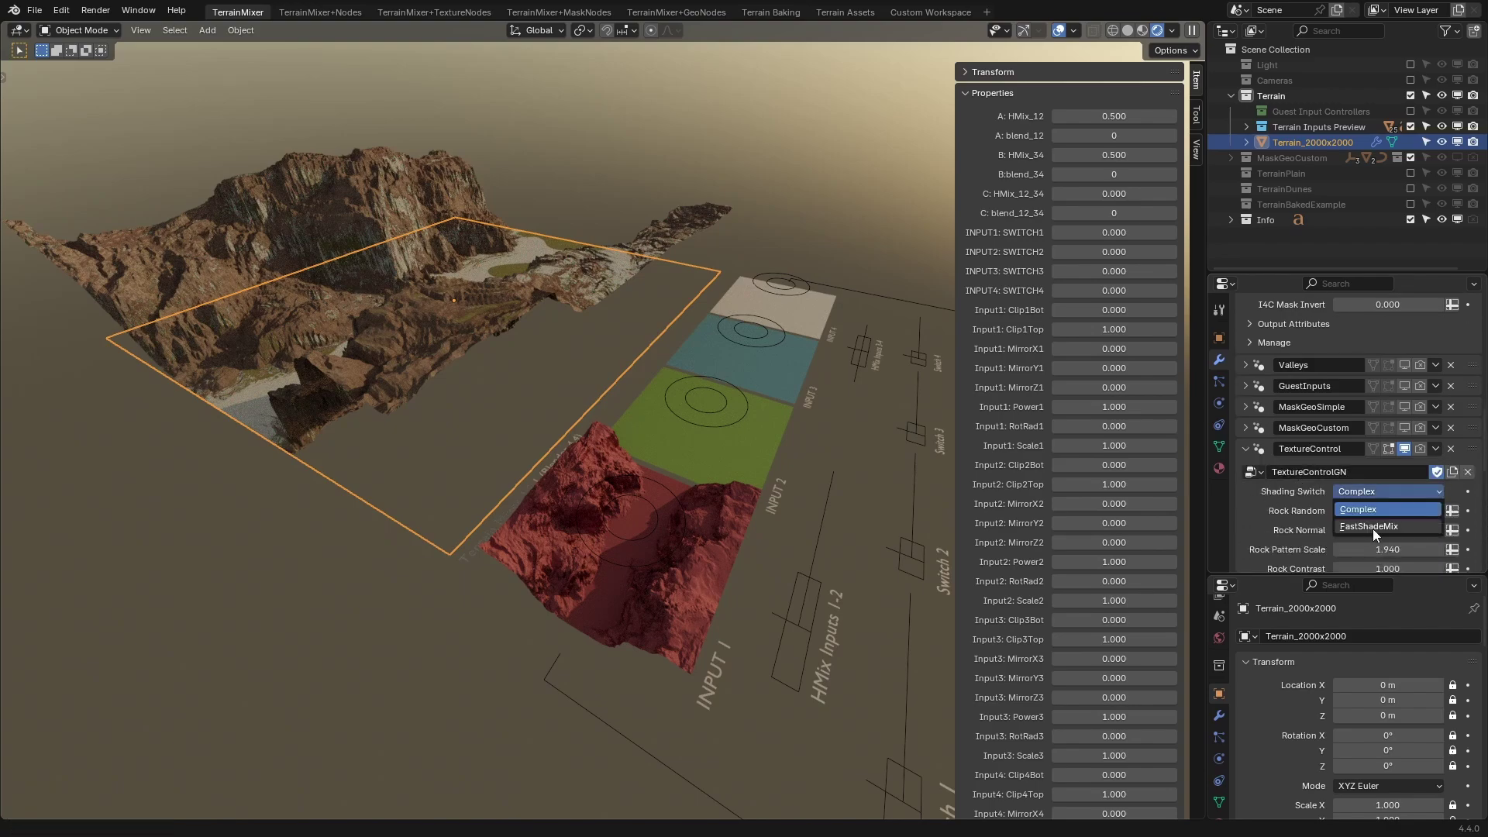
{"action": "left_click", "coordinate": [1374, 528]}
{"action": "mouse_move", "coordinate": [627, 394]}
{"action": "middle_mouse_down"}
{"action": "mouse_move", "coordinate": [555, 347]}
{"action": "mouse_move", "coordinate": [524, 369]}
{"action": "mouse_move", "coordinate": [392, 374]}
{"action": "middle_mouse_up"}
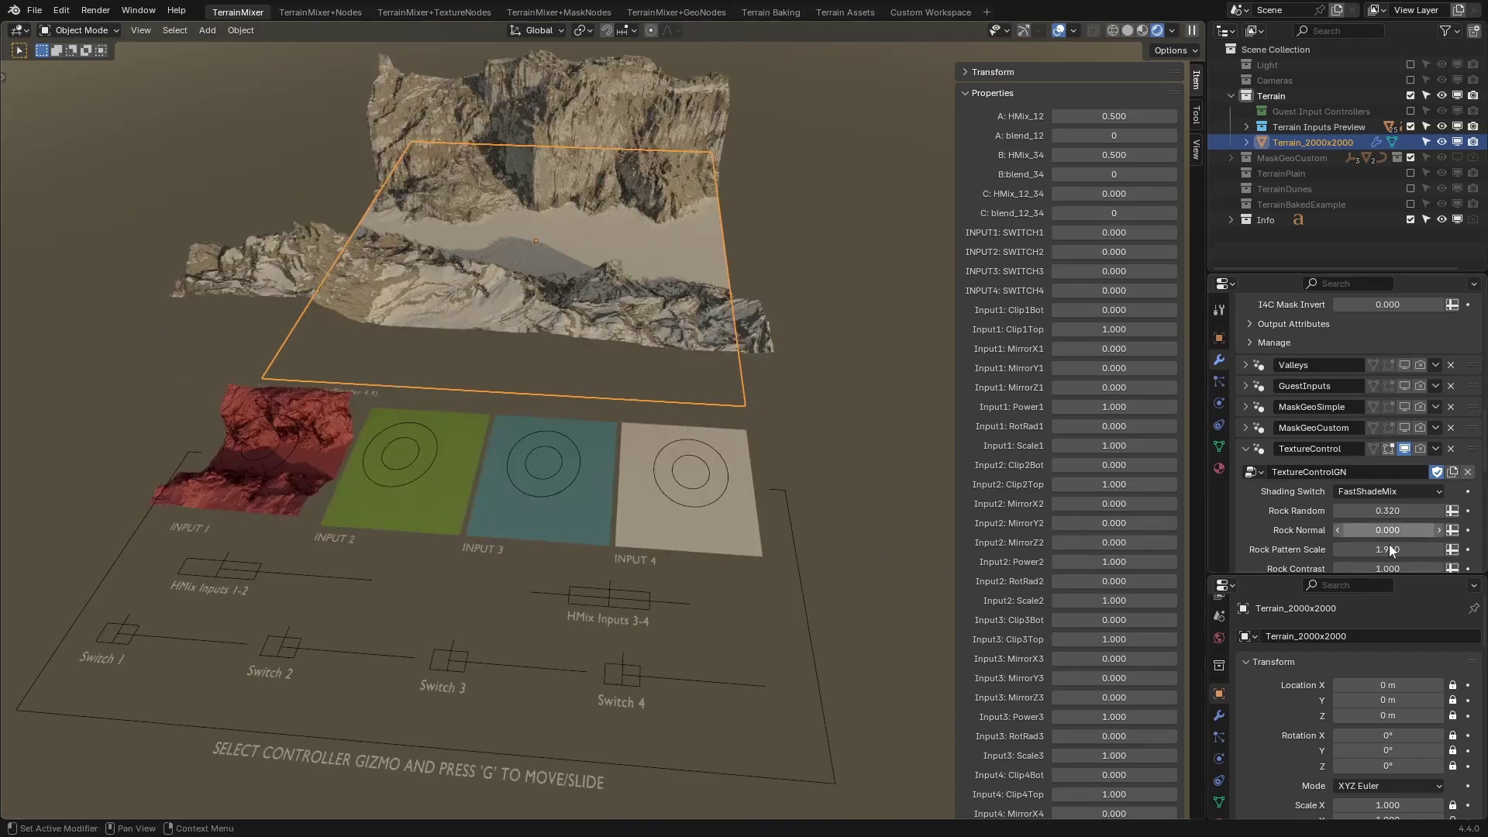
Set the Subdivision modifier's viewport levels to 5 on the terrain and inspect the added detail.
{"action": "scroll", "coordinate": [1310, 495], "scroll_direction": "up", "scroll_amount": 8}
{"action": "scroll", "coordinate": [1310, 494], "scroll_direction": "up", "scroll_amount": 2}
{"action": "scroll", "coordinate": [1329, 480], "scroll_direction": "up", "scroll_amount": 2}
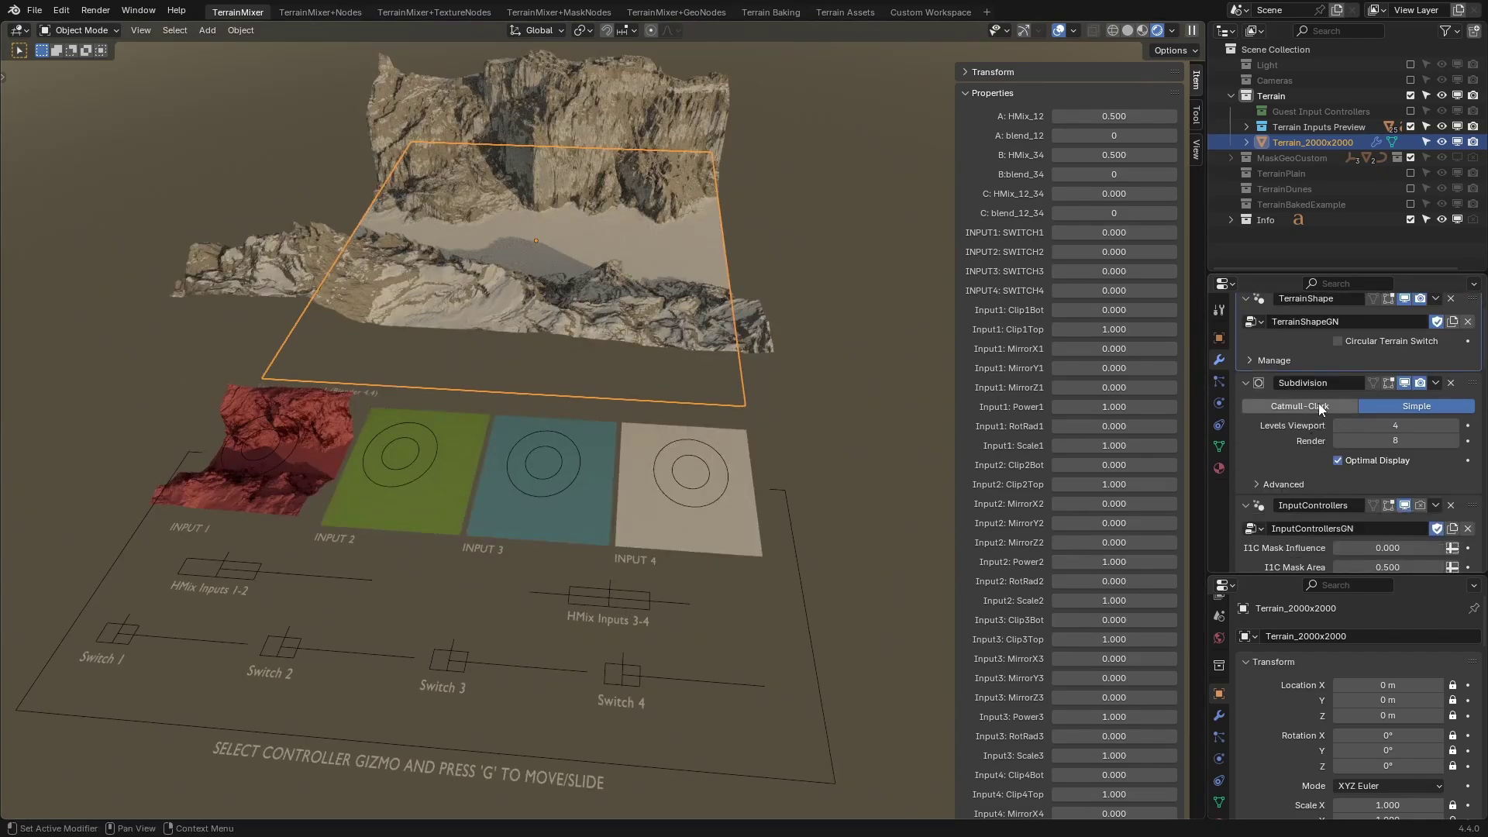
{"action": "left_click", "coordinate": [1452, 425]}
{"action": "middle_click_drag", "start_coordinate": [659, 260], "coordinate": [784, 220]}
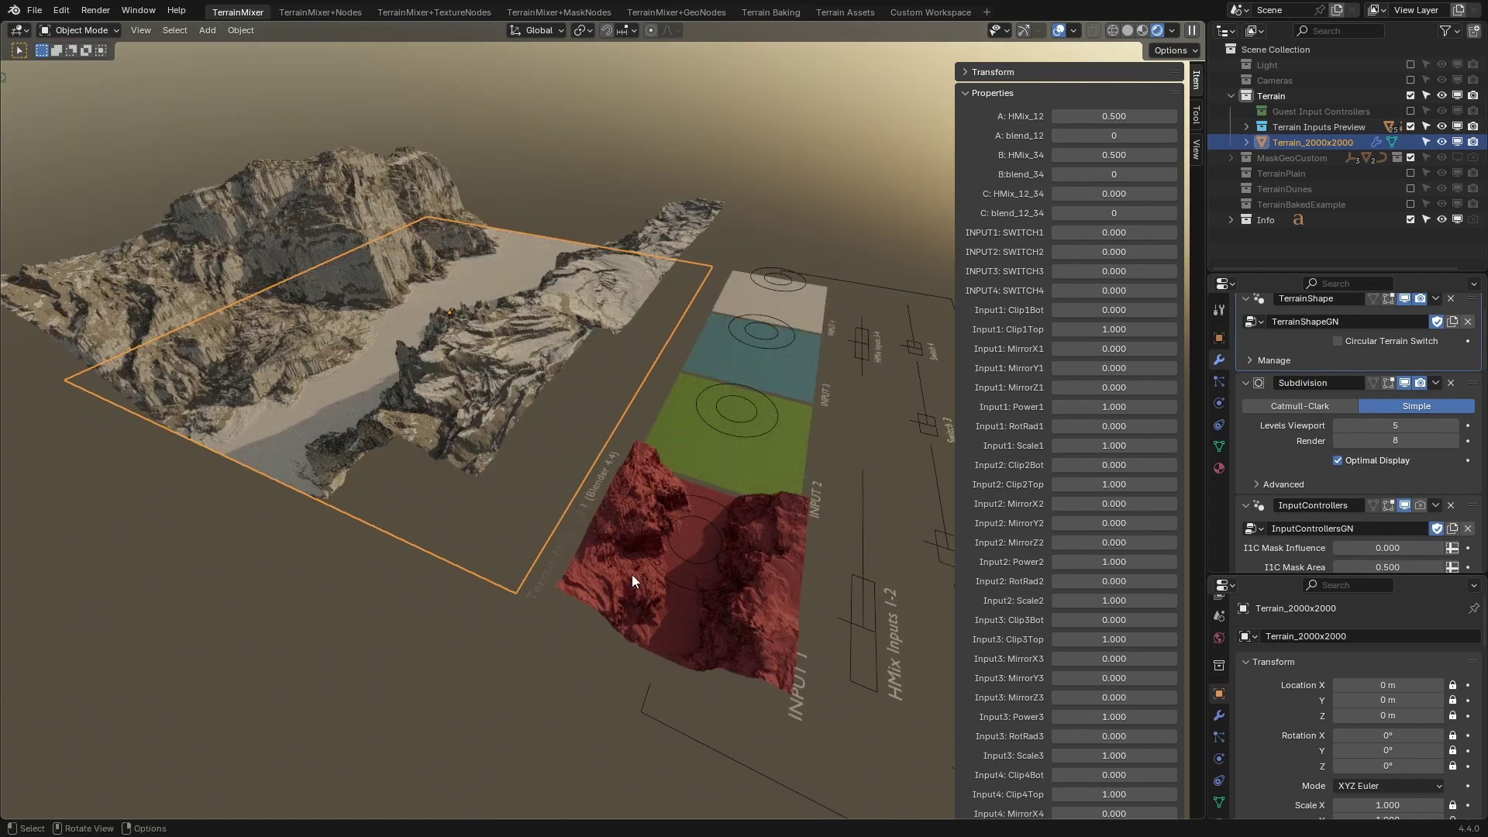
Slide the Switch 1 controller gizmo along its track to about 332.6 m in X.
{"action": "middle_click_drag", "start_coordinate": [631, 574], "coordinate": [673, 547]}
{"action": "scroll", "coordinate": [496, 318], "scroll_direction": "down", "scroll_amount": 3}
{"action": "scroll", "coordinate": [673, 546], "scroll_direction": "up", "scroll_amount": 2}
{"action": "left_click", "coordinate": [950, 738]}
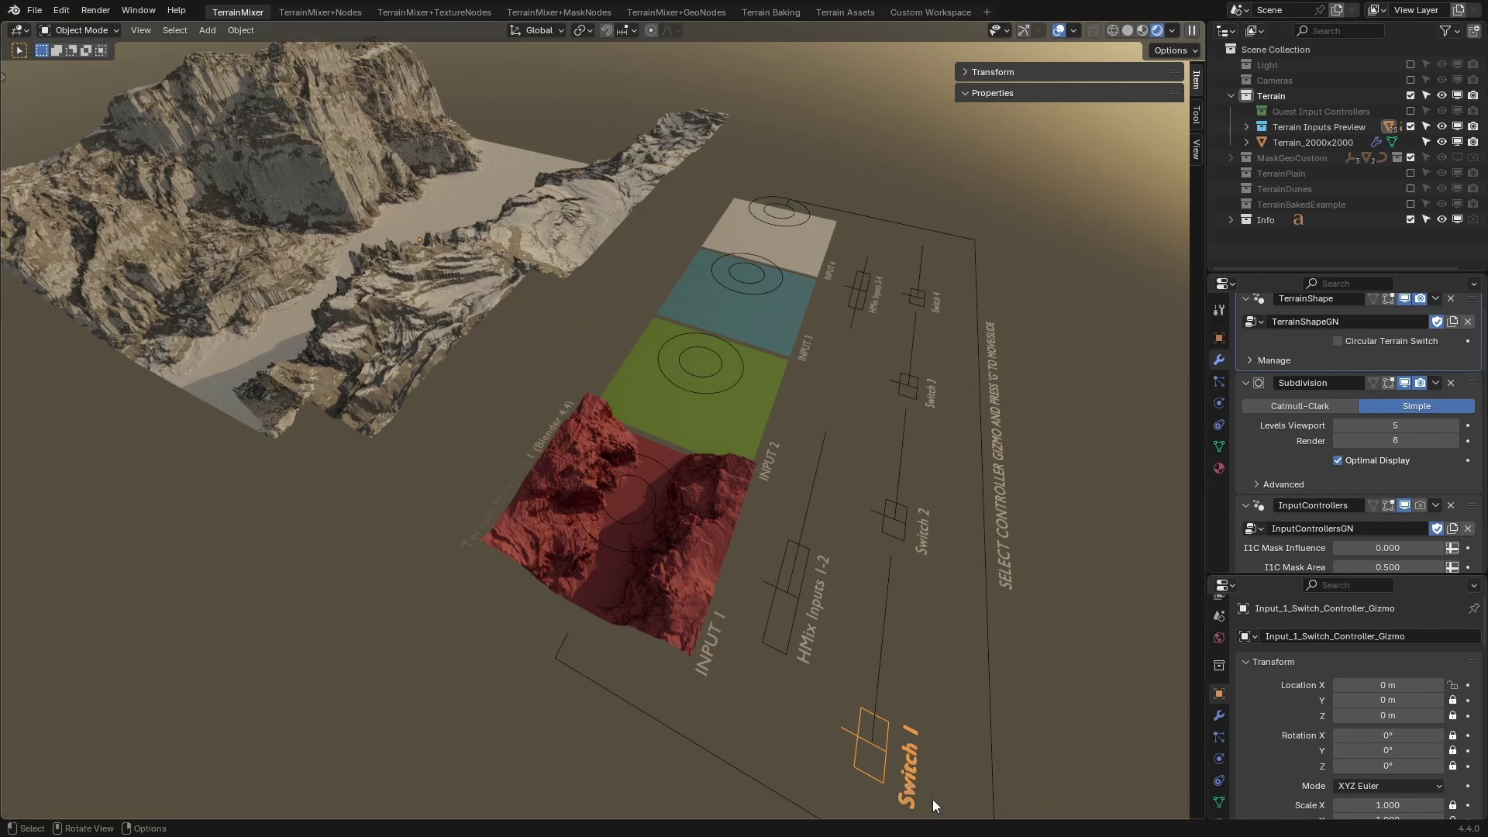
{"action": "key", "text": "g"}
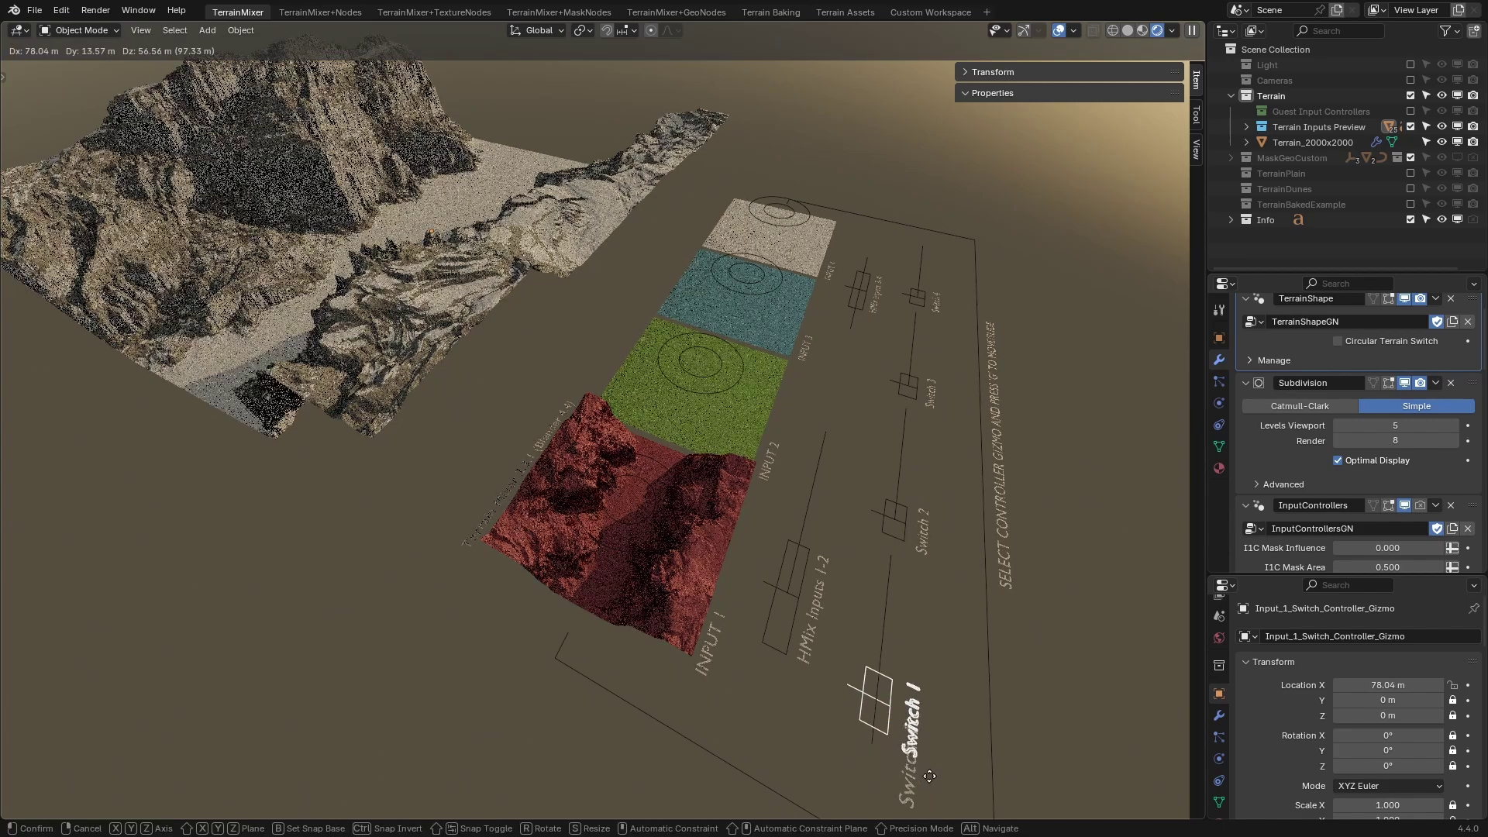
{"action": "left_click", "coordinate": [942, 712]}
Slide the HMix Inputs 1-2 controller gizmo toward the Input 2 side, to about 349.6 m in X.
{"action": "middle_click_drag", "start_coordinate": [941, 712], "coordinate": [553, 392]}
{"action": "scroll", "coordinate": [583, 388], "scroll_direction": "down", "scroll_amount": 2}
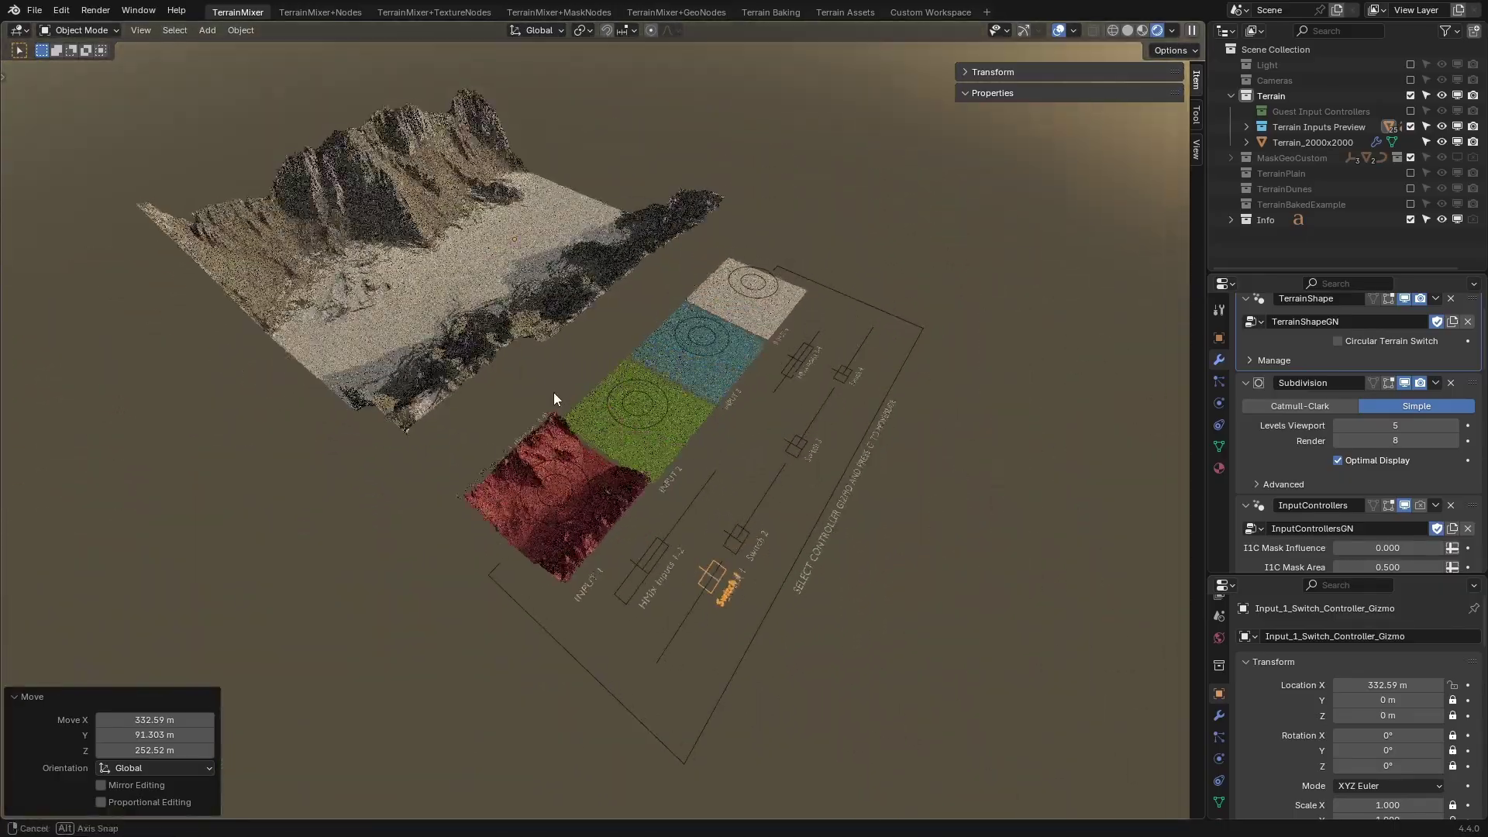
{"action": "scroll", "coordinate": [553, 392], "scroll_direction": "up", "scroll_amount": 2}
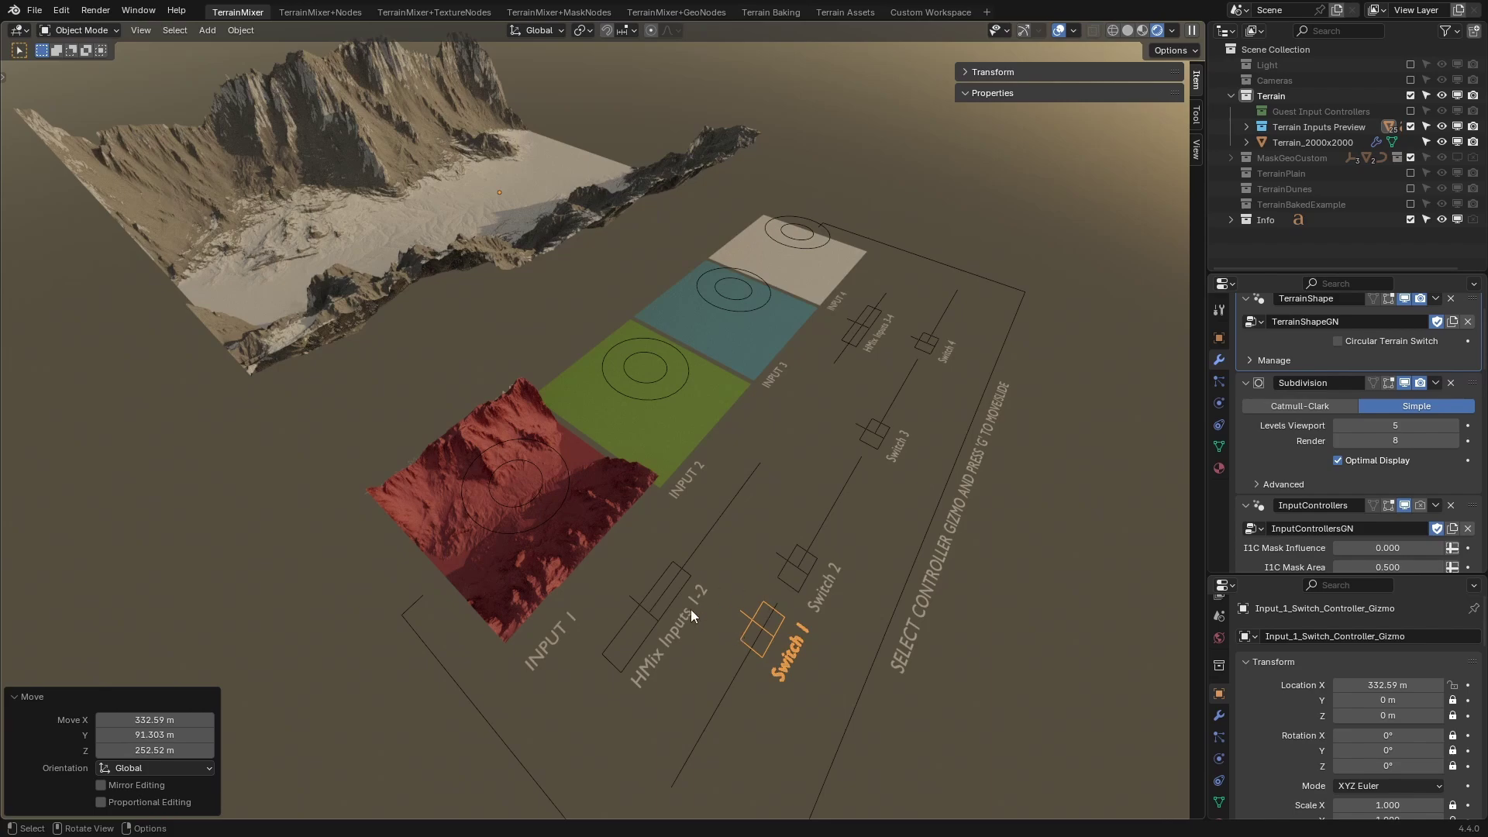
{"action": "left_click_drag", "start_coordinate": [690, 609], "coordinate": [779, 535]}
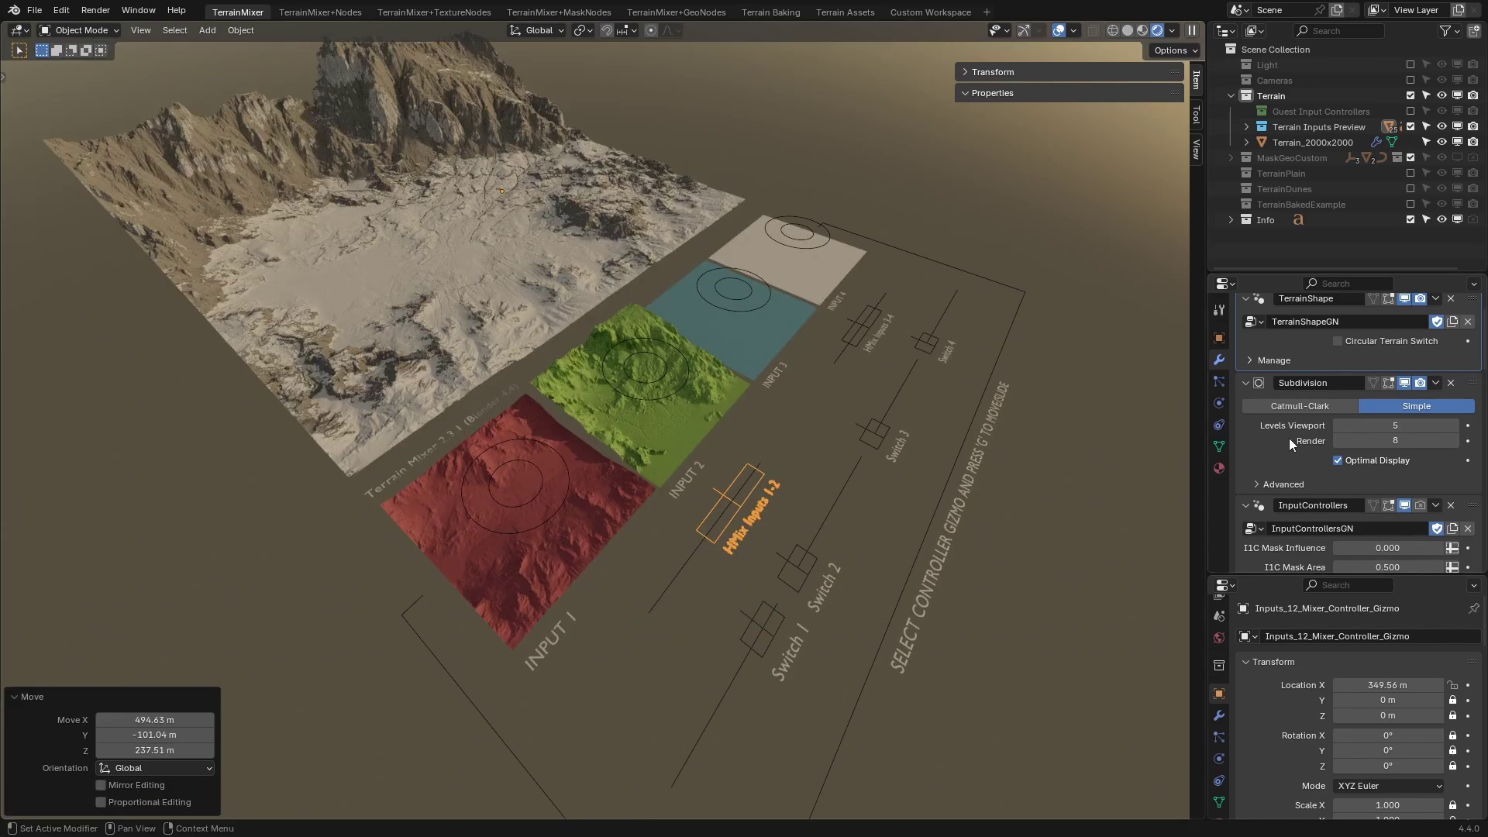
Set I1C Mask Influence to 1.000 in the InputControllers modifier.
{"action": "scroll", "coordinate": [1295, 436], "scroll_direction": "down", "scroll_amount": 4}
{"action": "scroll", "coordinate": [1300, 430], "scroll_direction": "down", "scroll_amount": 1}
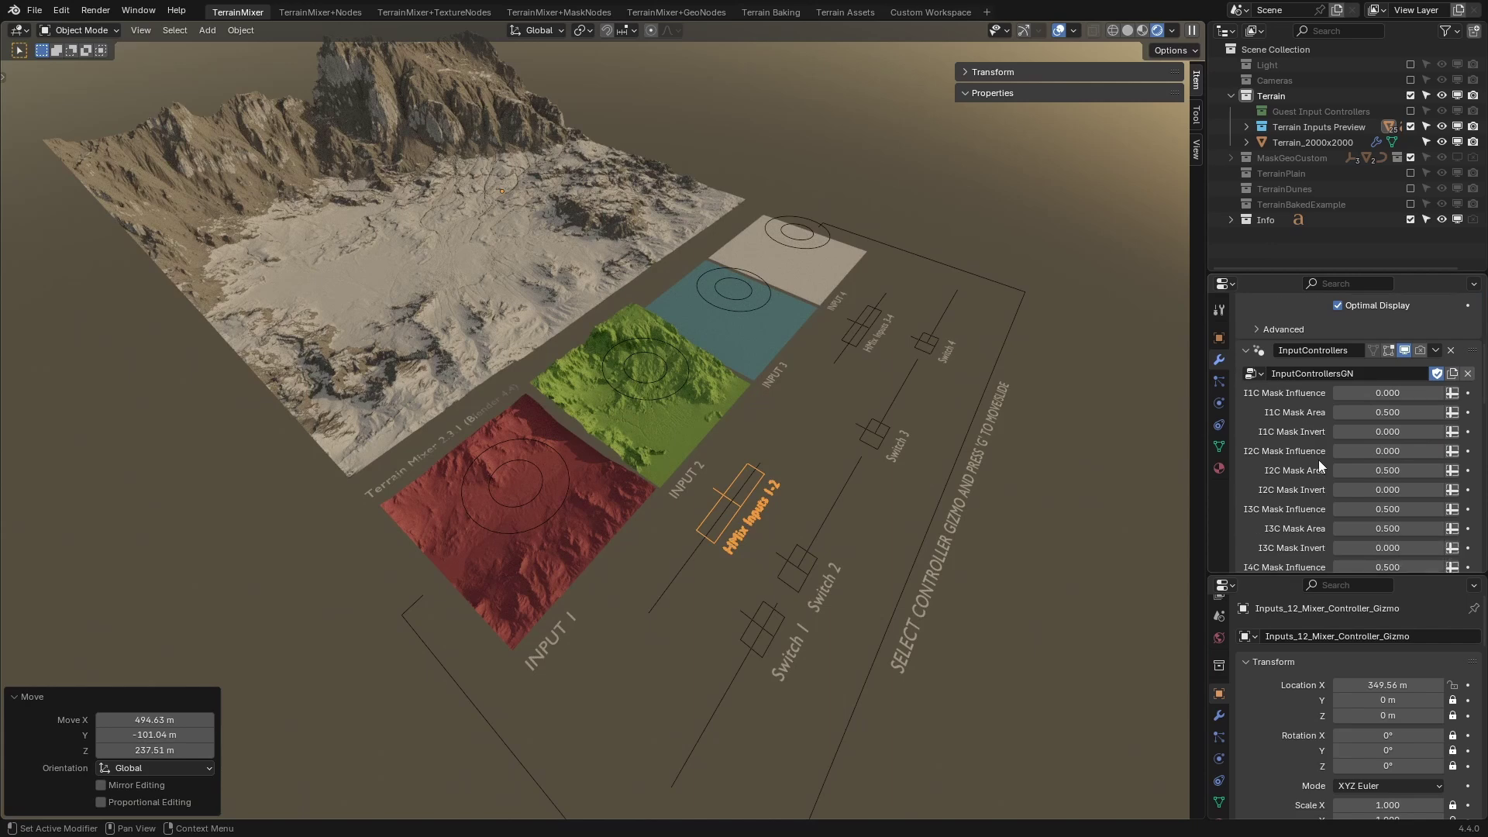
{"action": "scroll", "coordinate": [1318, 459], "scroll_direction": "up", "scroll_amount": 1}
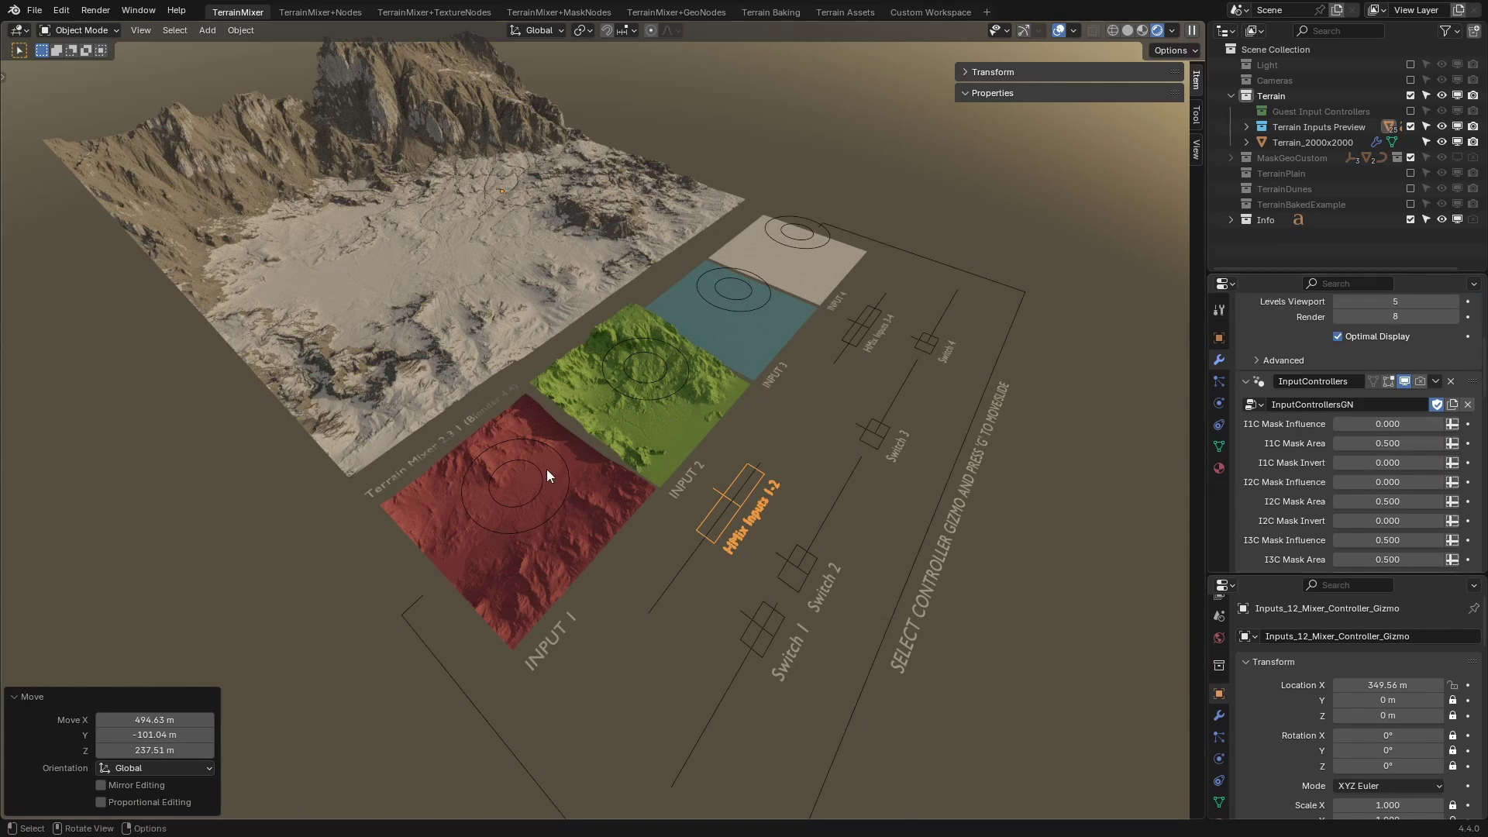
{"action": "left_click_drag", "start_coordinate": [1379, 425], "coordinate": [1442, 425]}
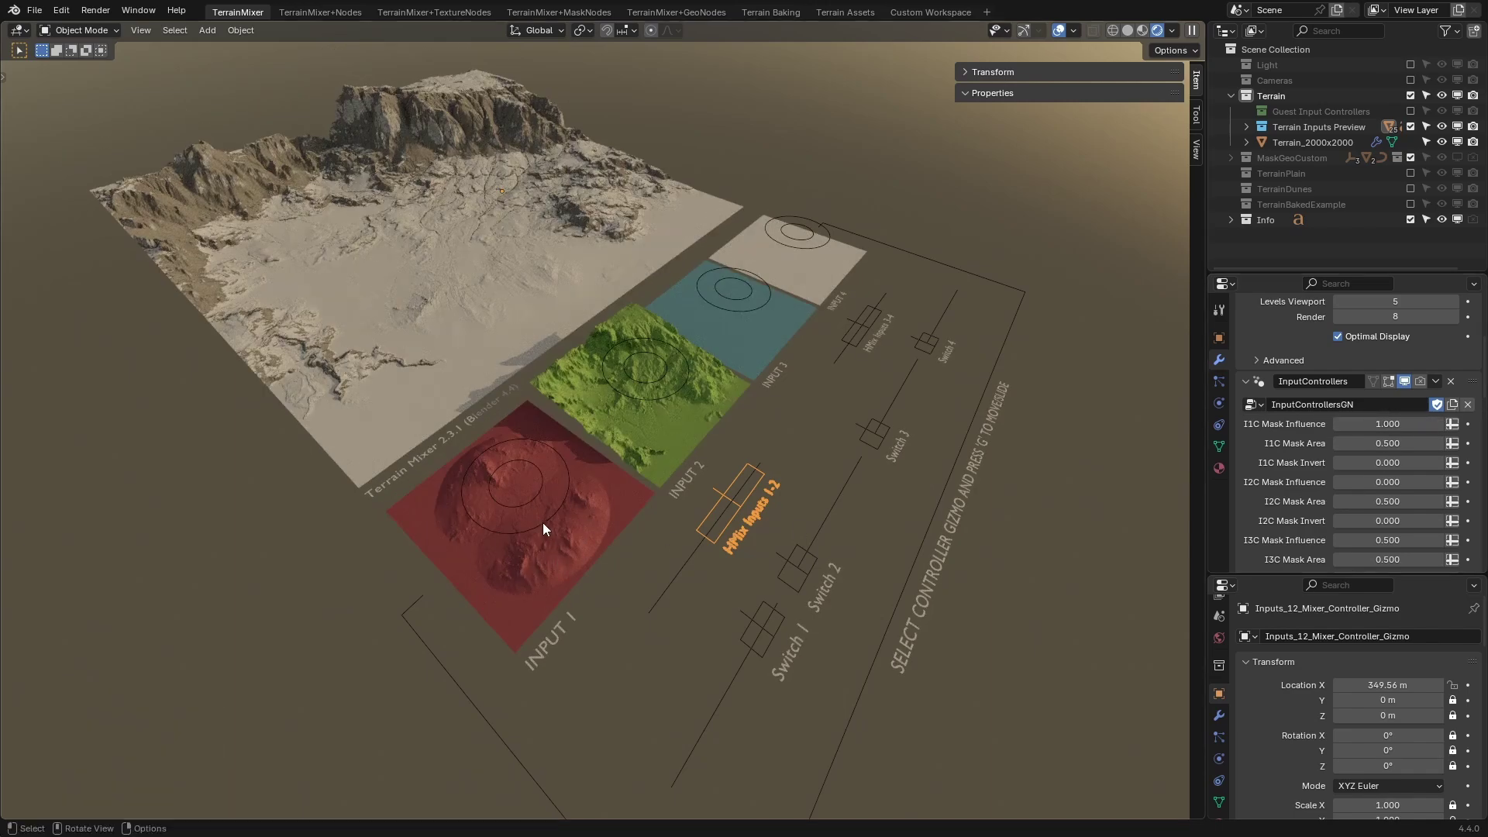
Move the Input 1 controller gizmo to a new position on the red Input 1 tile.
{"action": "left_click", "coordinate": [543, 526]}
{"action": "key", "text": "g"}
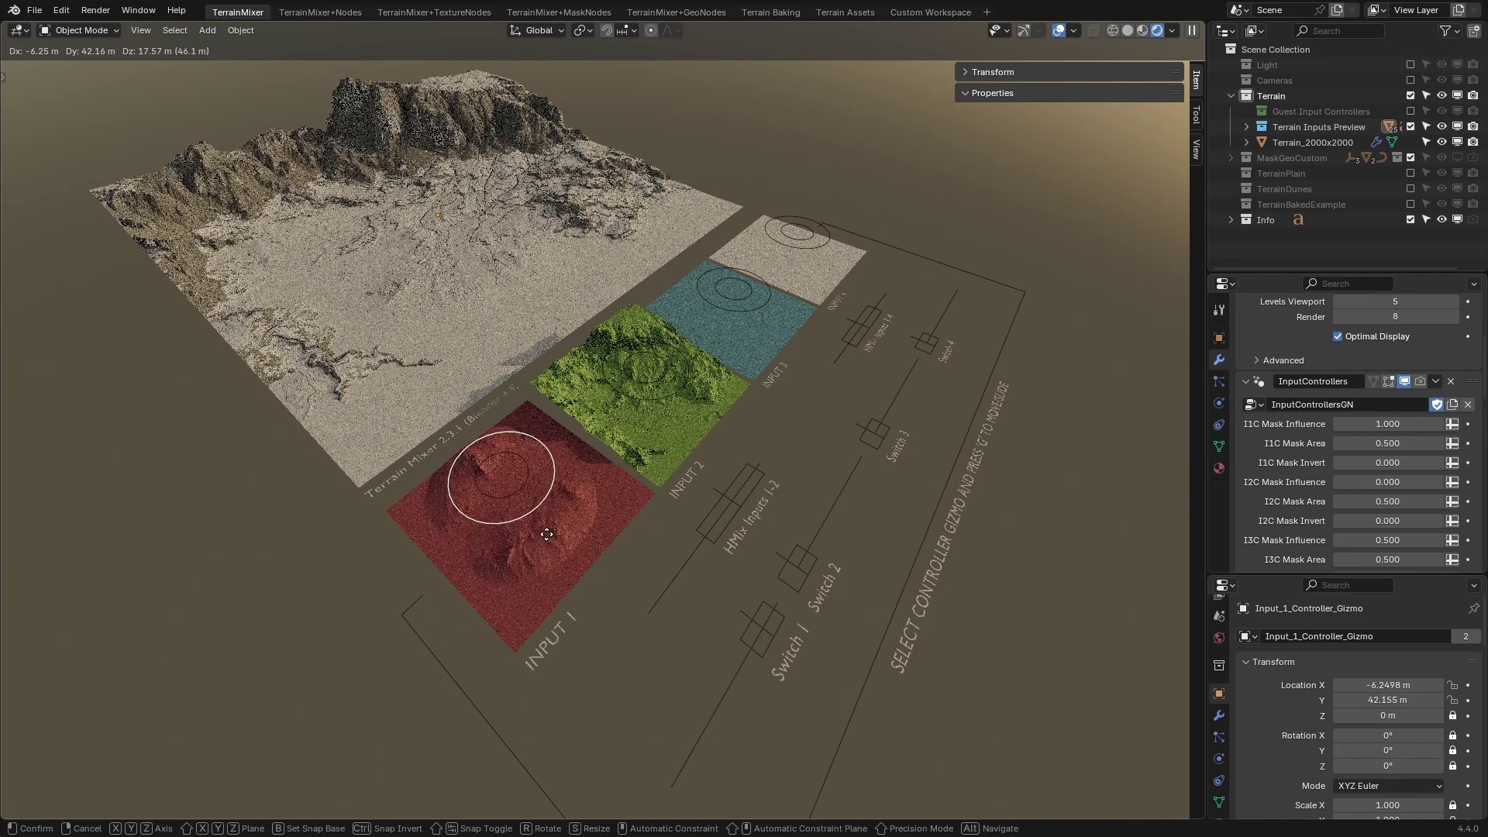
{"action": "left_click", "coordinate": [556, 552]}
Move the Input 1 mask gizmo to about X -3.9 m, Y 144.8 m and set I1C Mask Influence to 0.460.
{"action": "left_click", "coordinate": [551, 535]}
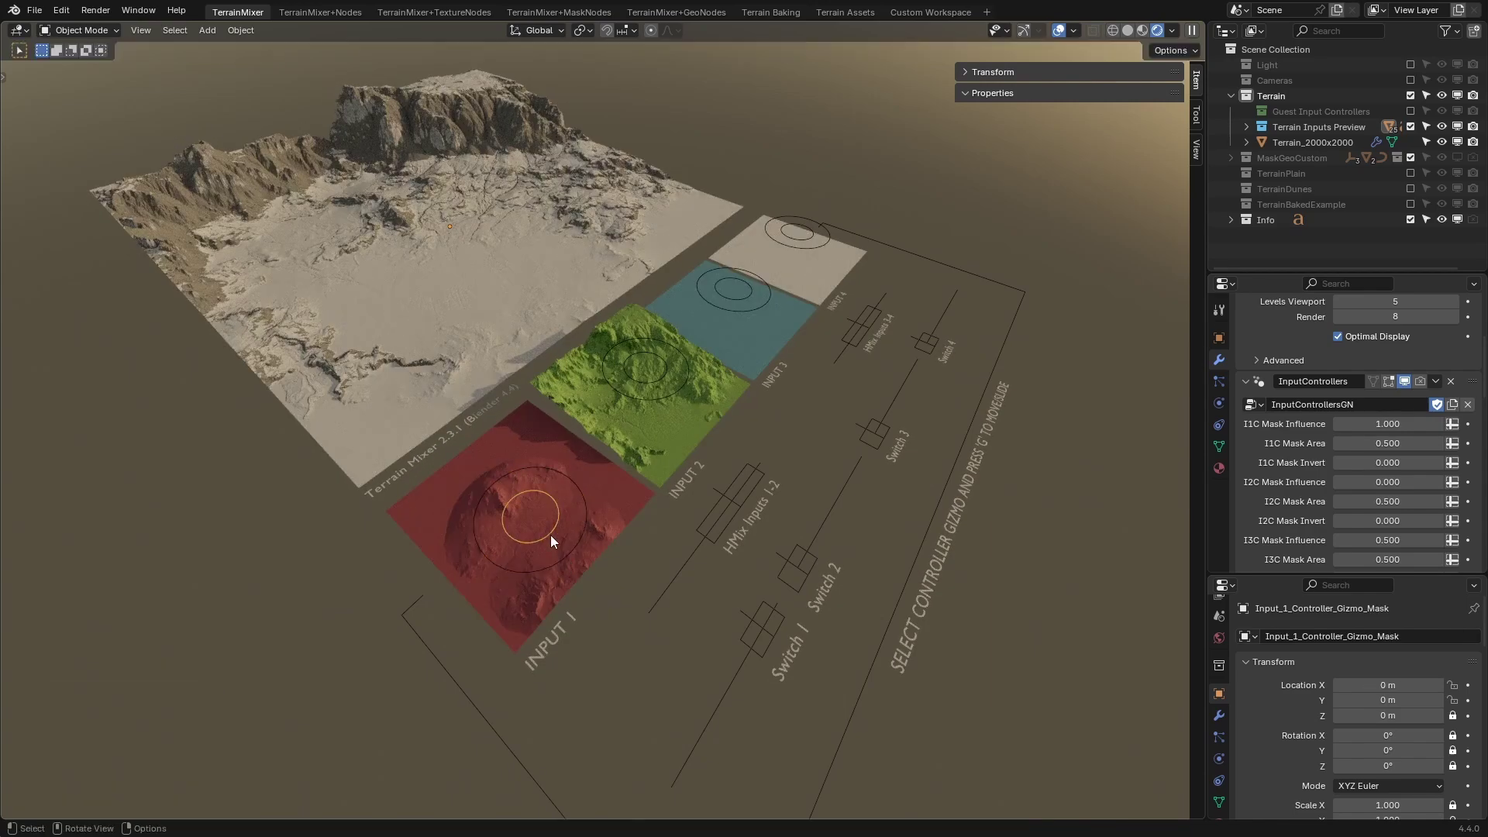
{"action": "key", "text": "g"}
{"action": "left_click", "coordinate": [506, 499]}
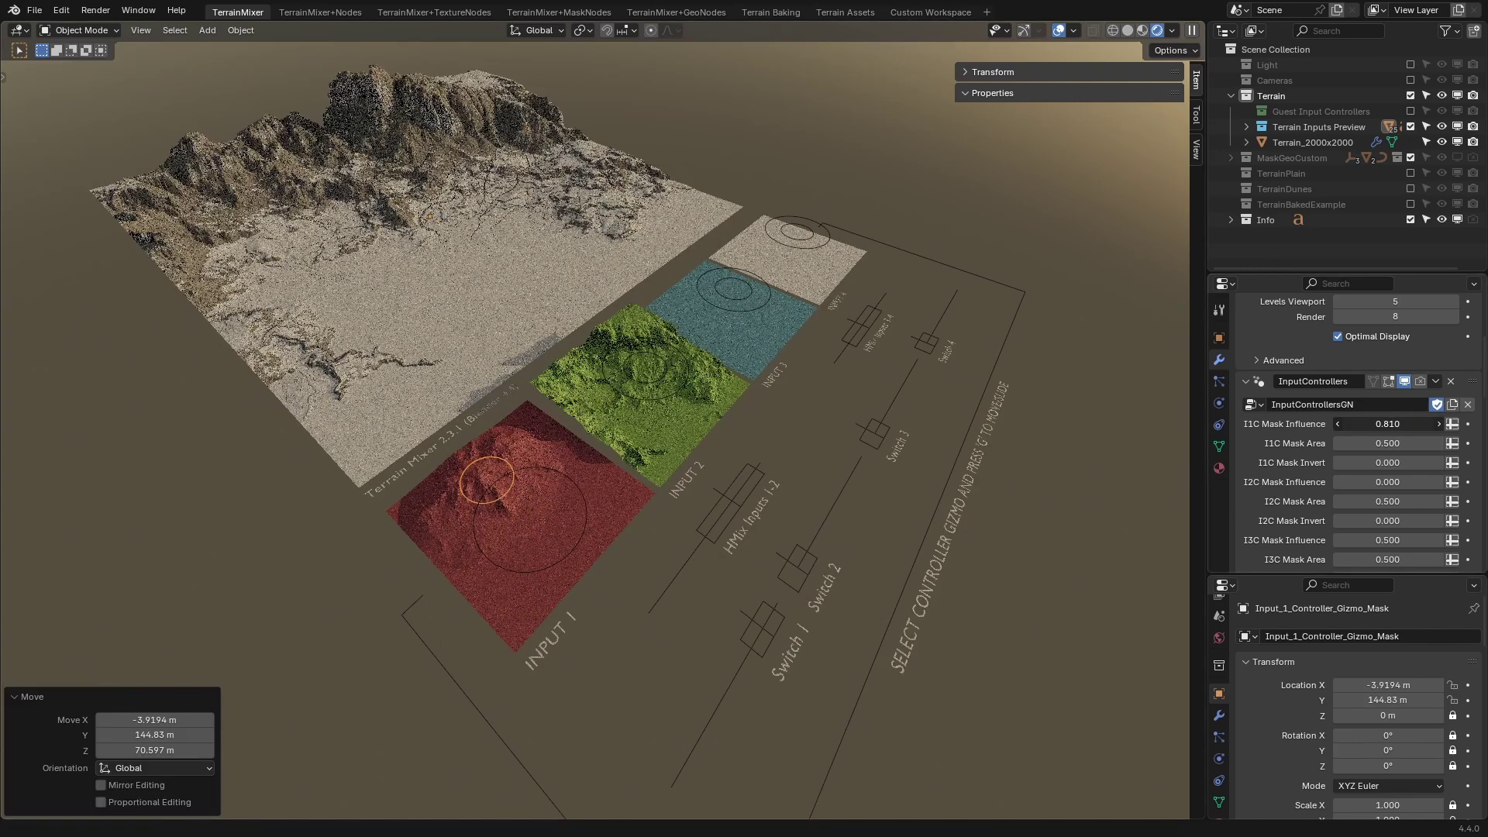
{"action": "left_click_drag", "start_coordinate": [1388, 424], "coordinate": [1252, 424]}
Set the terrain's C: HMix_12_34 property to 0.730 and C: blend_12_34 to 1.
{"action": "left_click", "coordinate": [510, 192]}
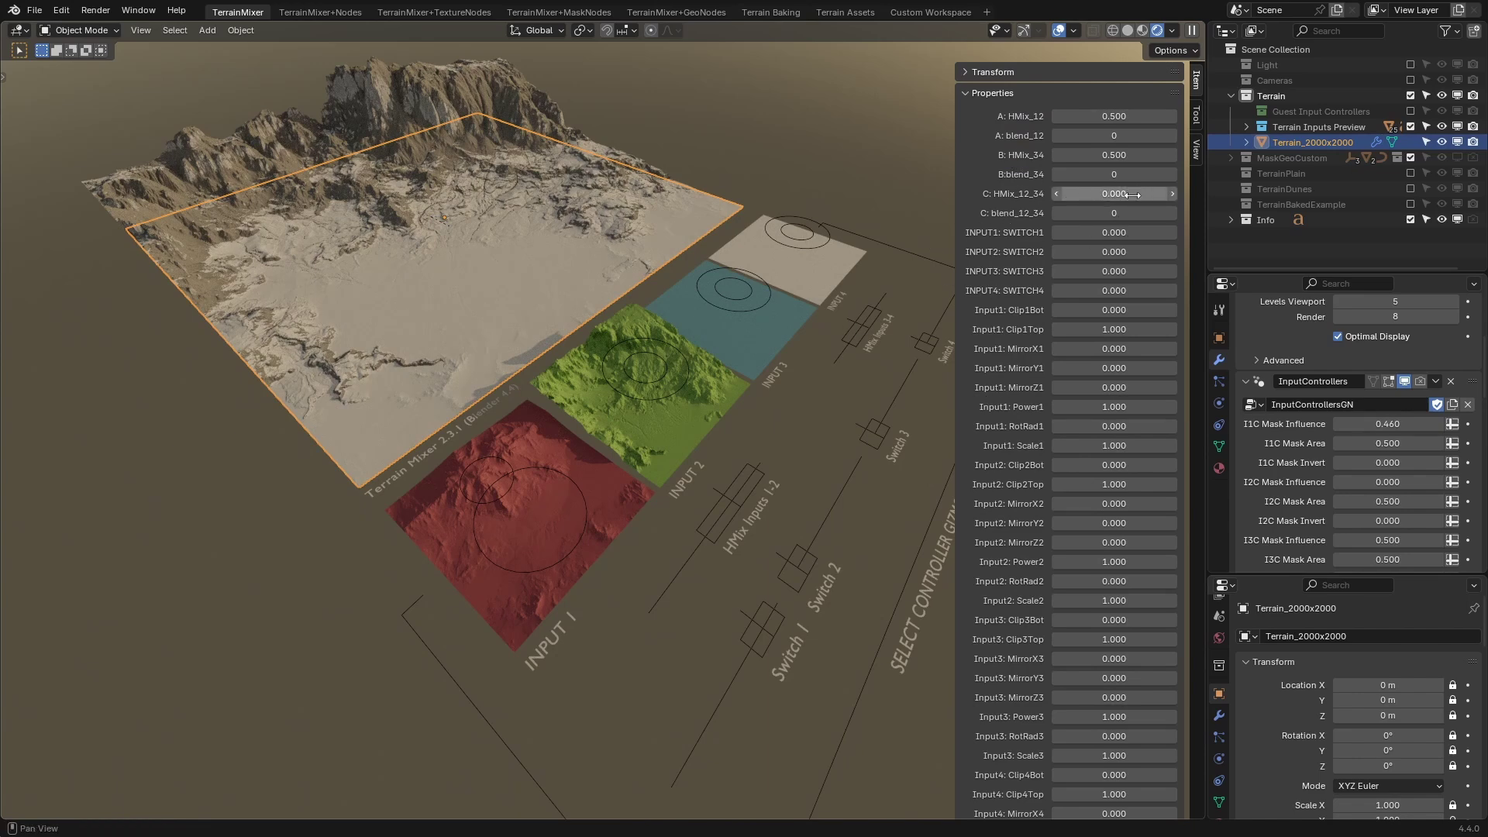
{"action": "left_click_drag", "start_coordinate": [1116, 193], "coordinate": [1137, 194]}
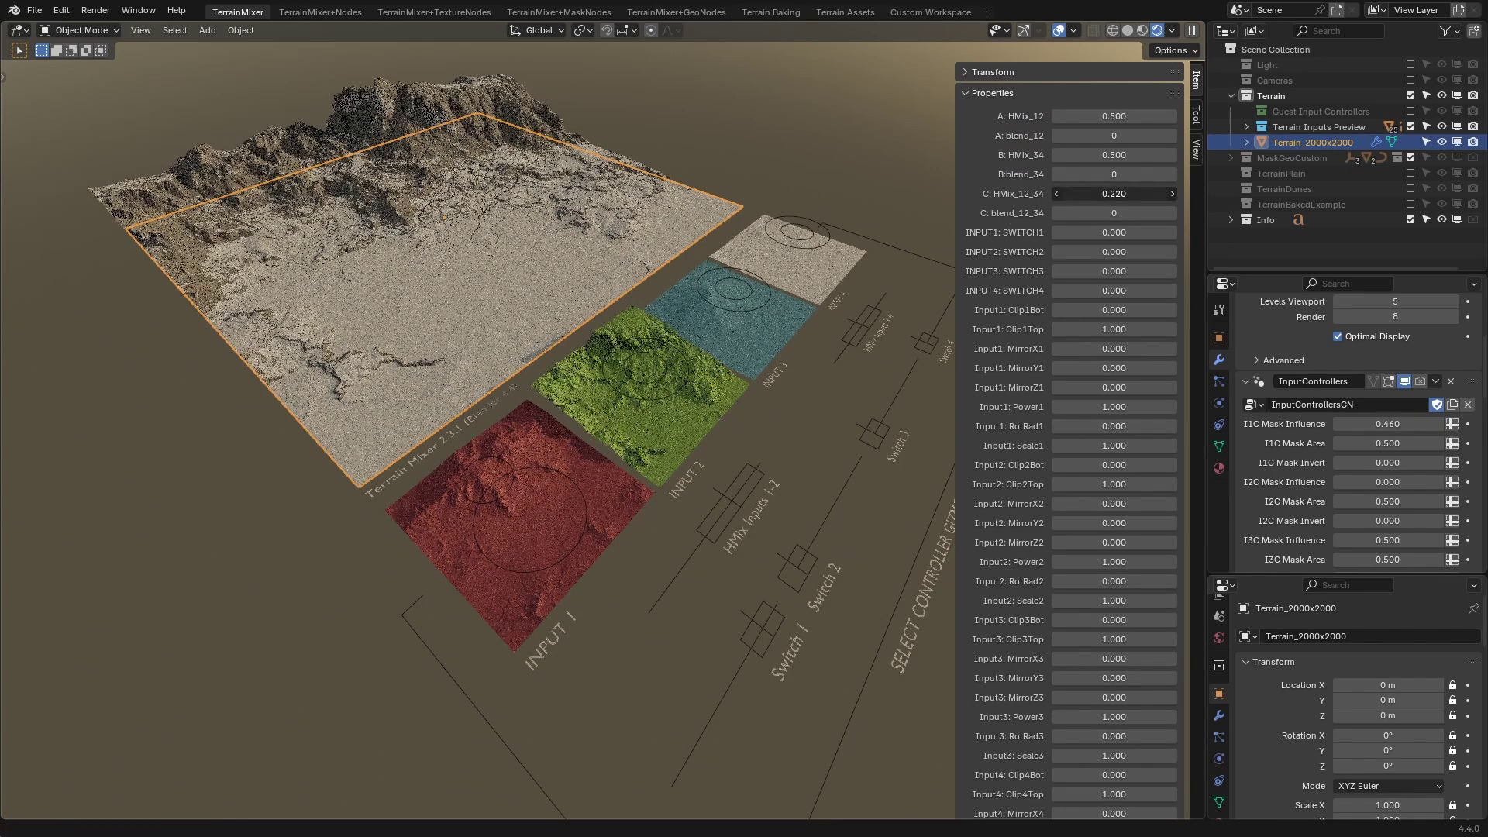
{"action": "left_click", "coordinate": [1169, 213]}
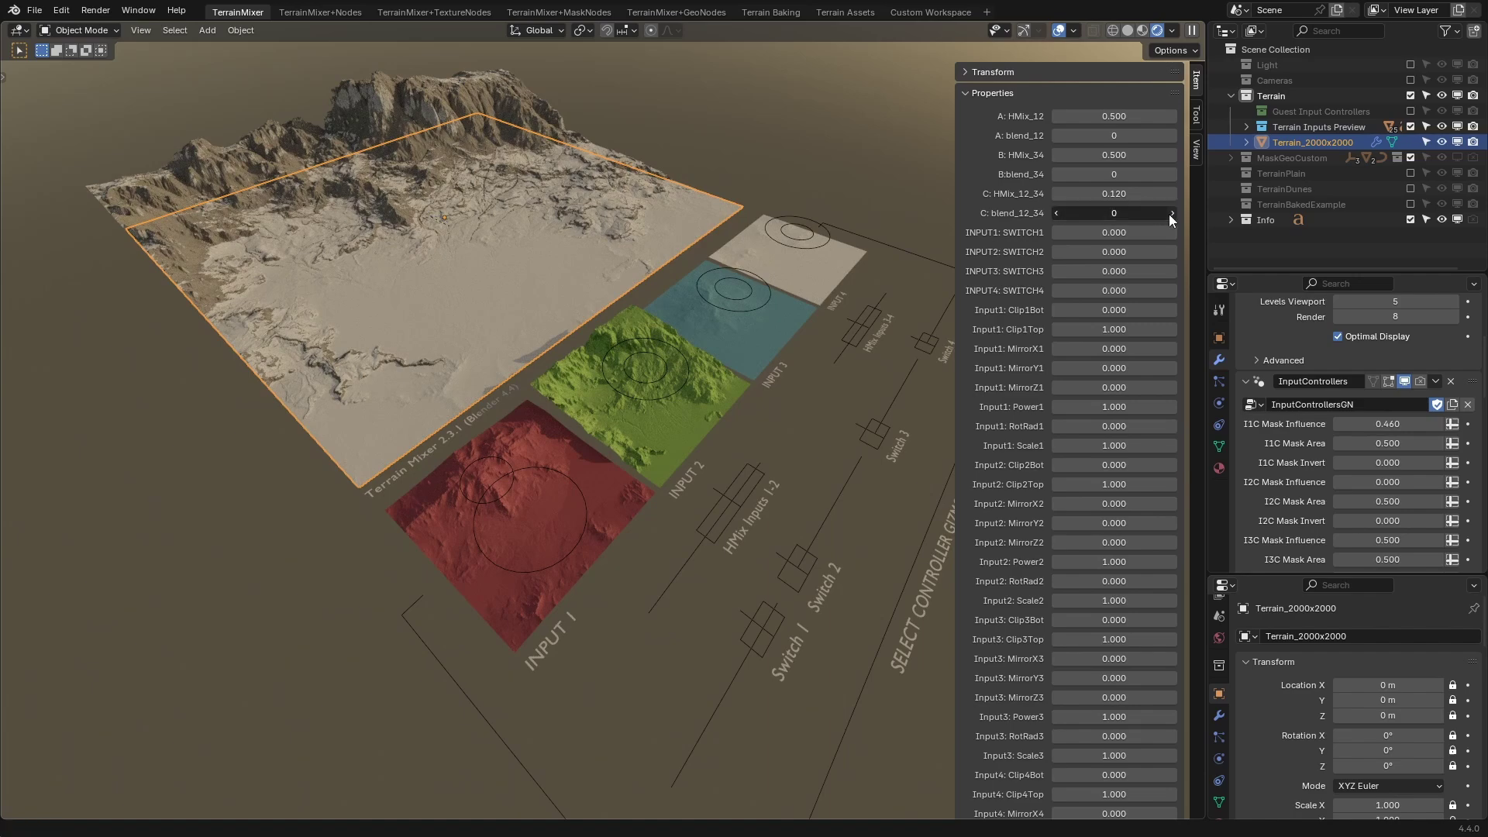
{"action": "left_click_drag", "start_coordinate": [1116, 194], "coordinate": [1178, 193]}
Move the Input 3 controller gizmo to about X -17.5 m, Y -115 m on its tile.
{"action": "left_click", "coordinate": [761, 306]}
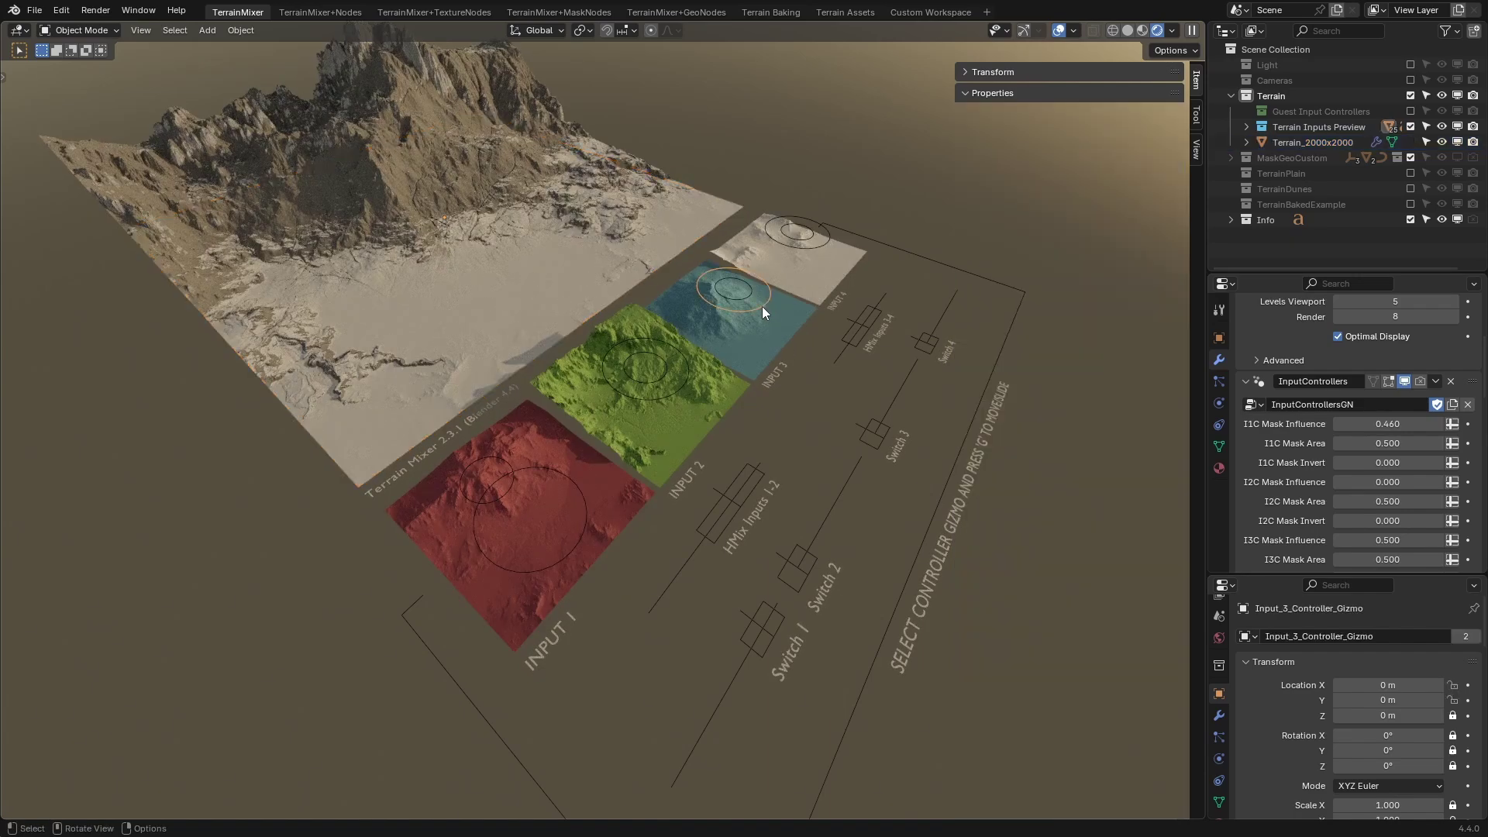
{"action": "key", "text": "g"}
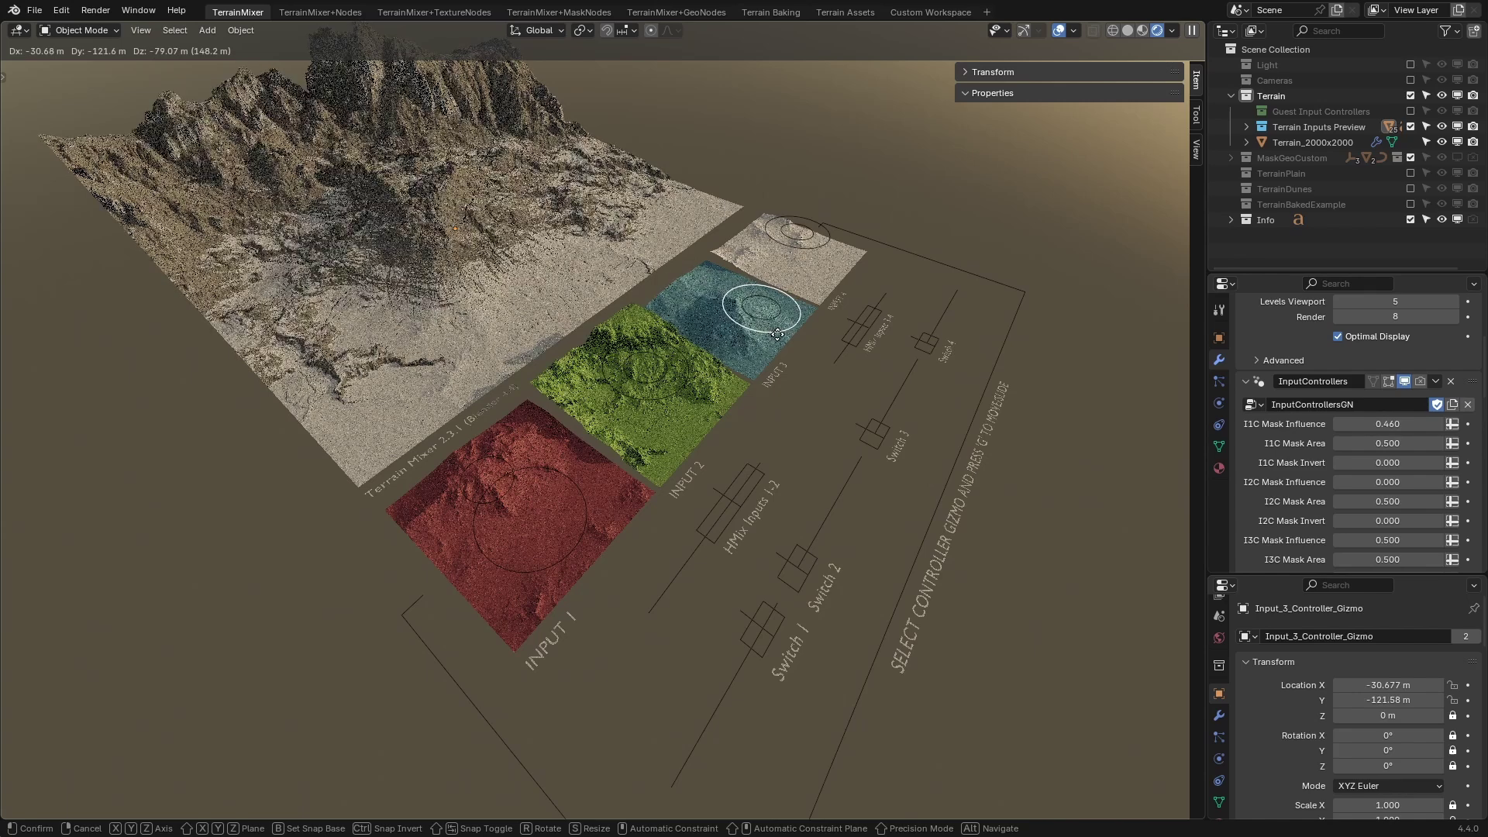
{"action": "left_click", "coordinate": [776, 332]}
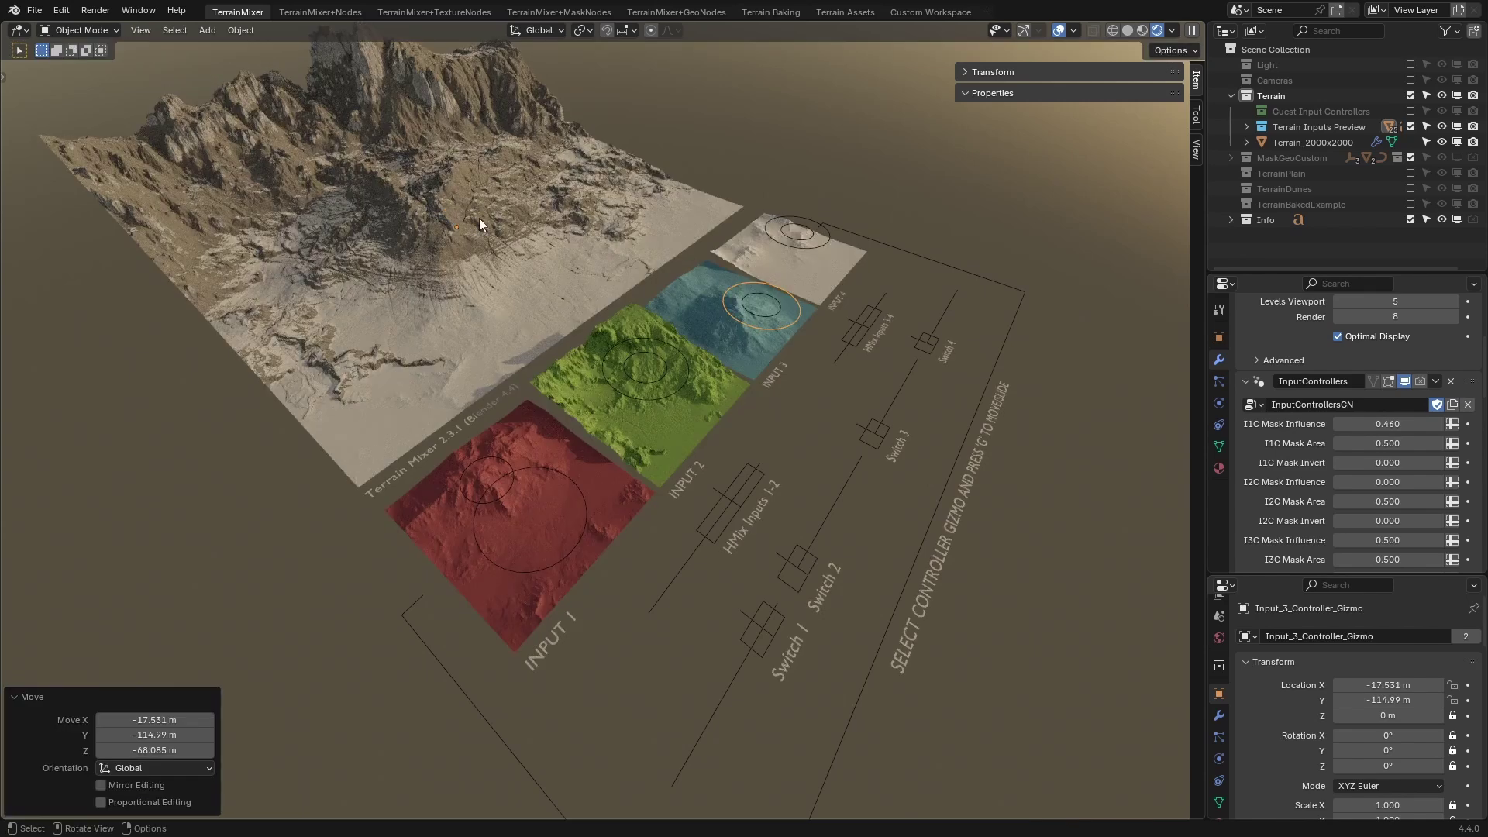
Set the terrain's Input3: Power3 property to 2.000.
{"action": "left_click", "coordinate": [522, 262]}
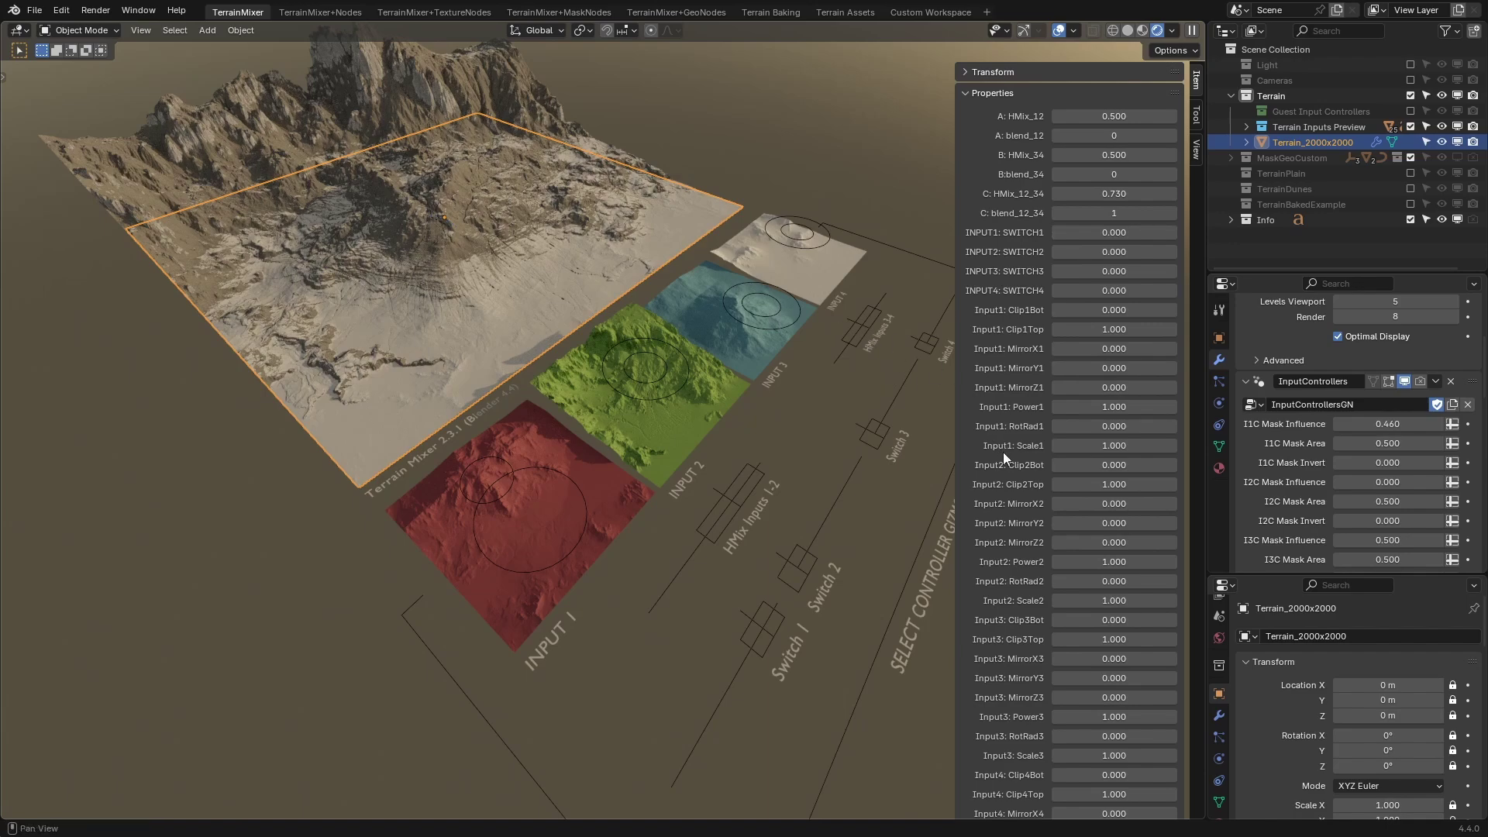
{"action": "scroll", "coordinate": [1058, 657], "scroll_direction": "down", "scroll_amount": 3}
{"action": "left_click_drag", "start_coordinate": [1088, 659], "coordinate": [1165, 660]}
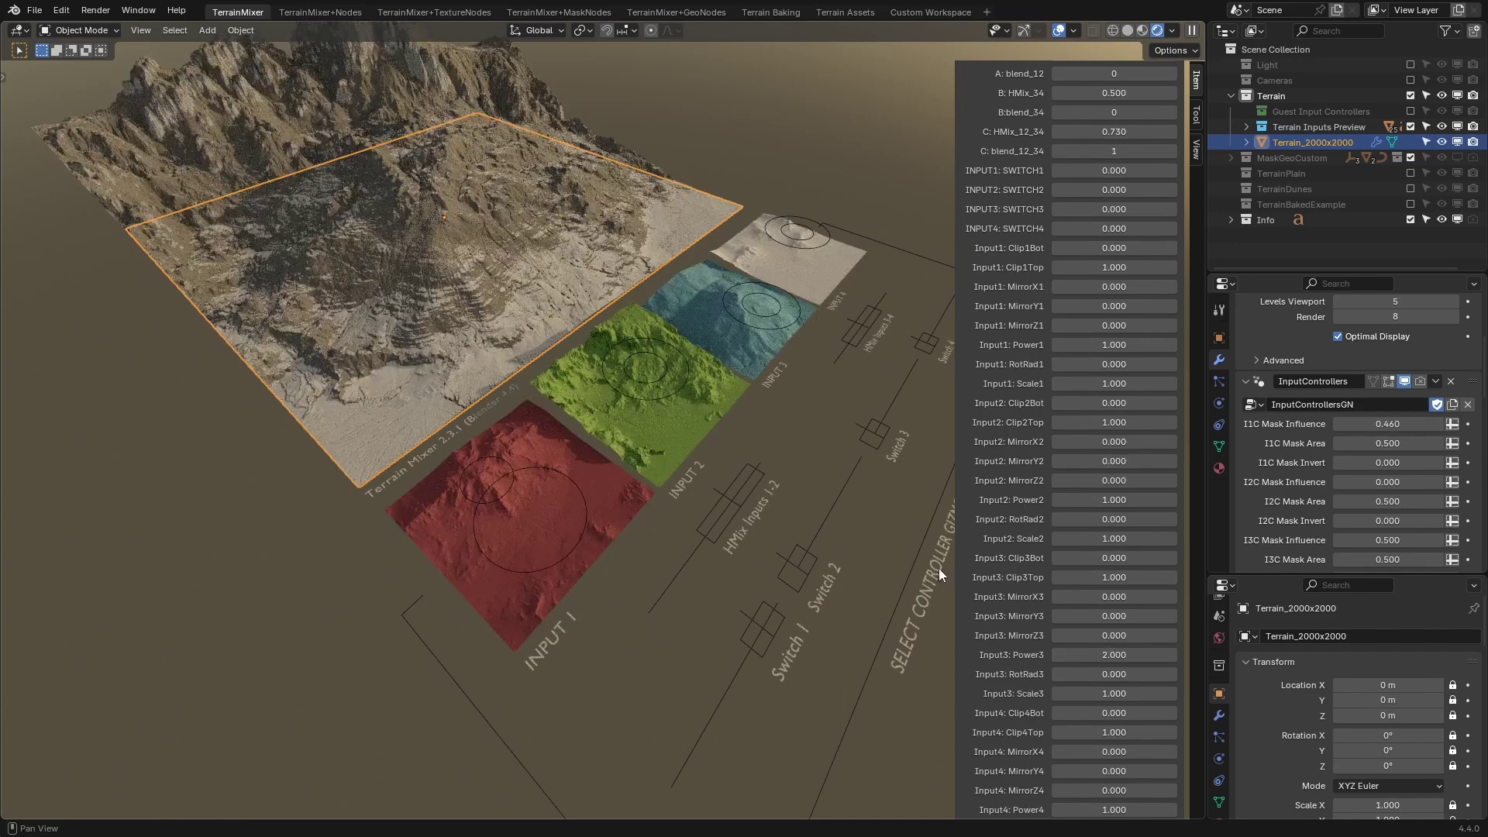
Switch to the Blender 4.1 project and show the Canyonizer and Masker frames in the TerrainMixer+Nodes workspace.
{"action": "key", "text": "ctrl+Page_Down"}
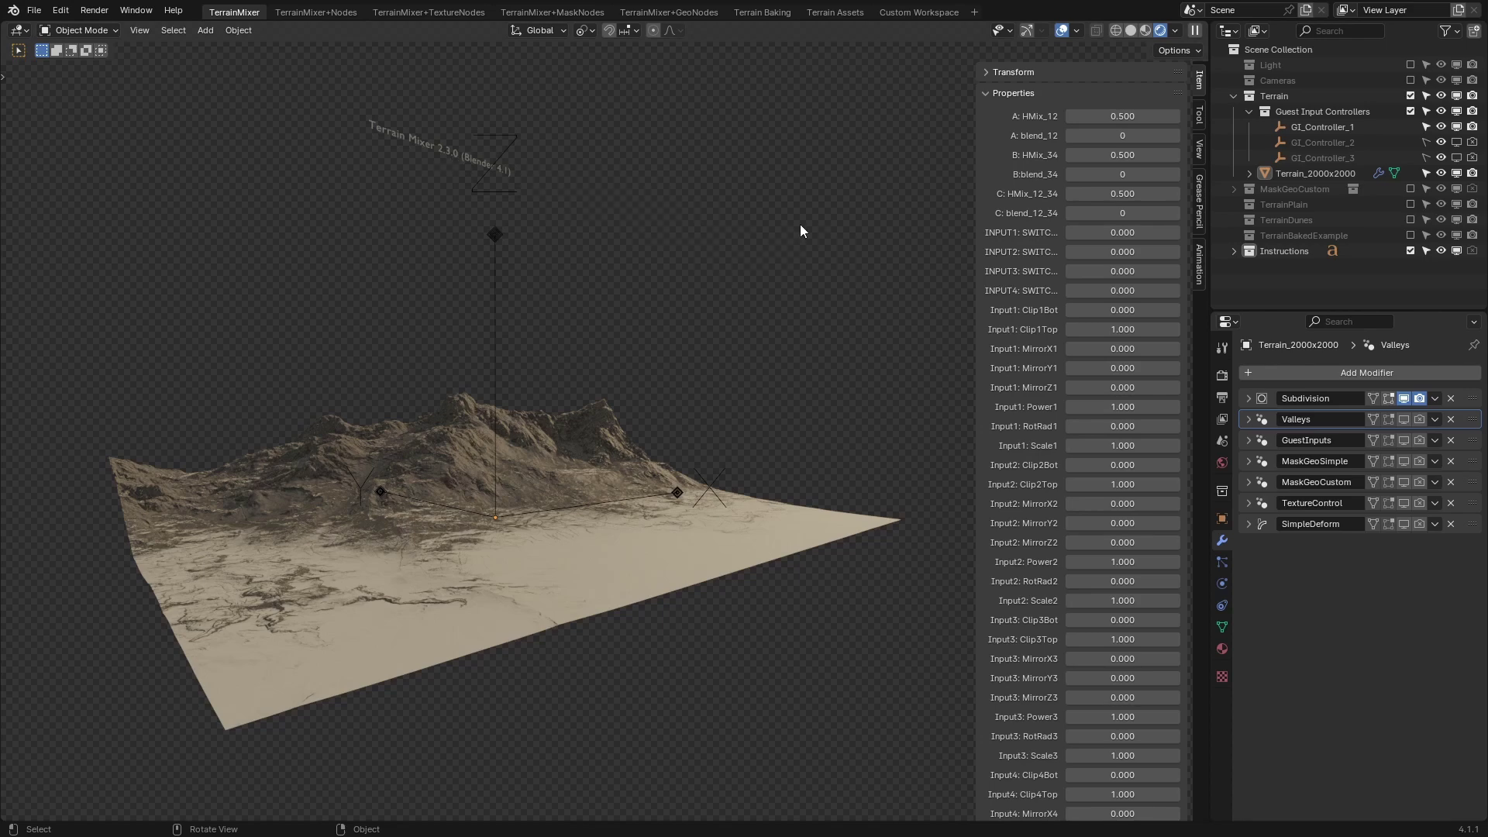
{"action": "left_click", "coordinate": [314, 14]}
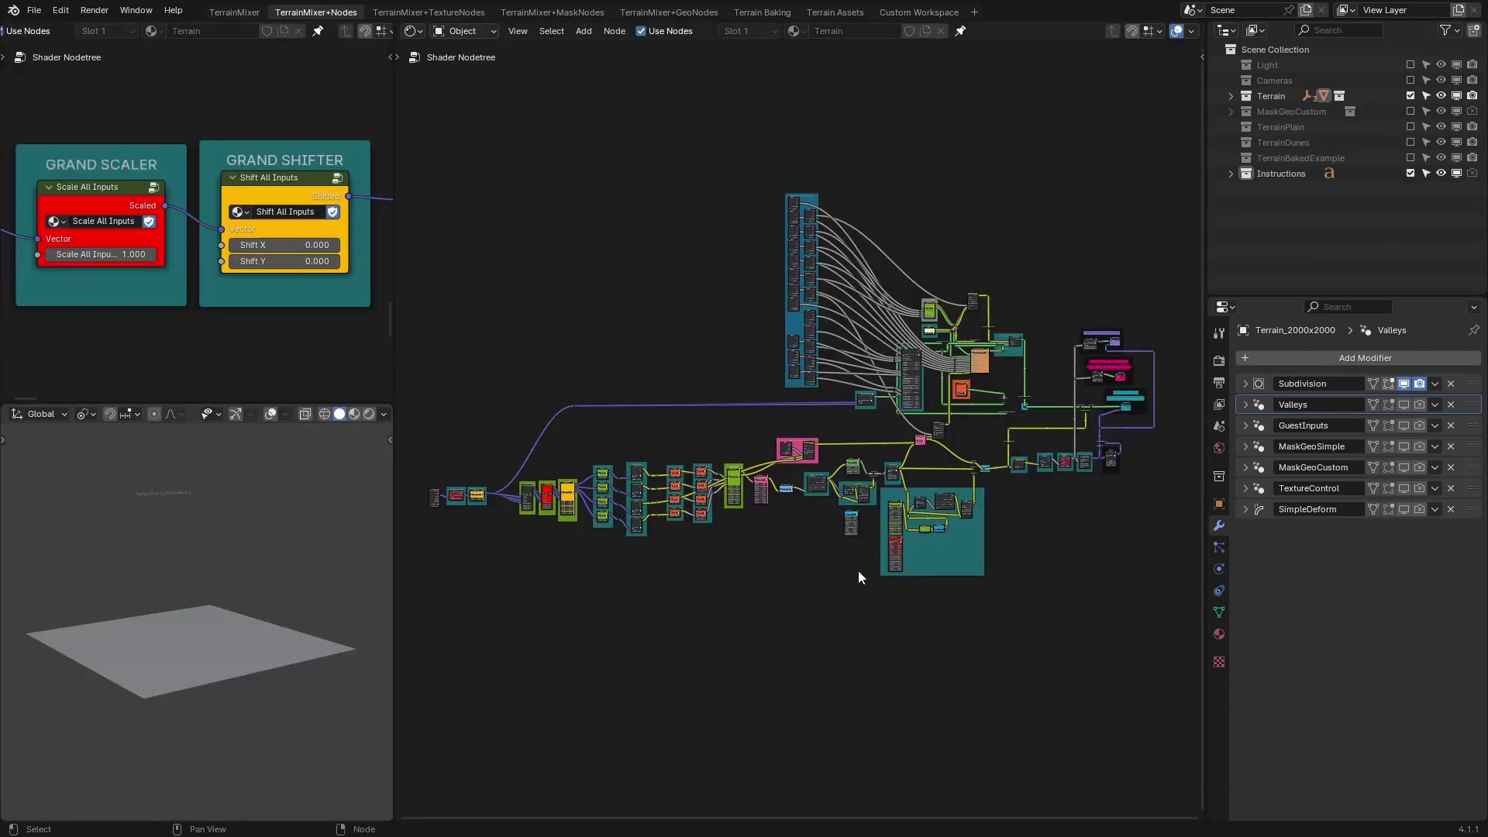
{"action": "scroll", "coordinate": [994, 592], "scroll_direction": "up", "scroll_amount": 7}
{"action": "middle_click_drag", "start_coordinate": [887, 443], "coordinate": [825, 443]}
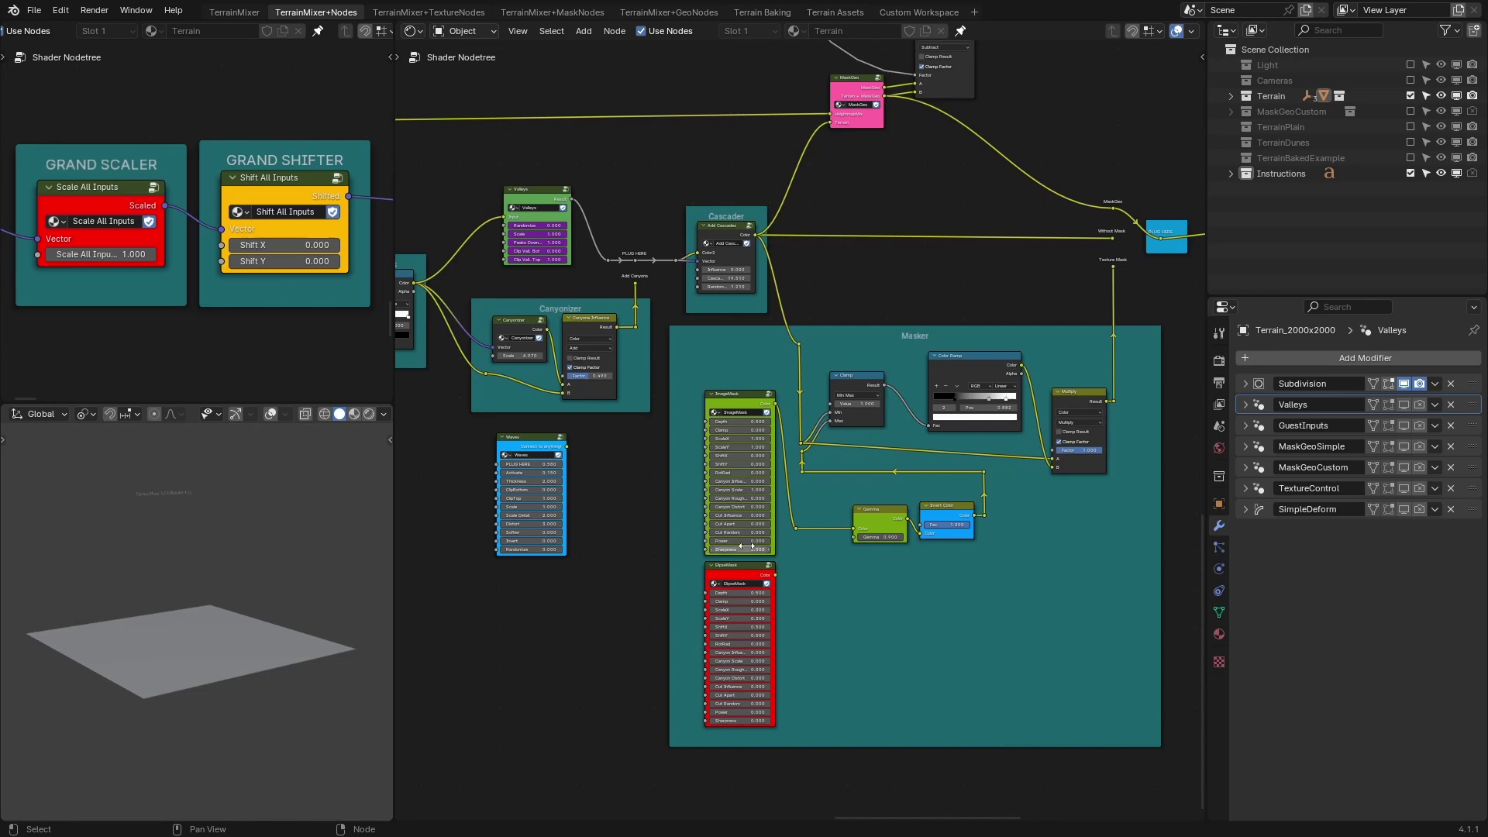
Nudge the Masker frame slightly down and the Canyonizer frame slightly left in the shader node tree.
{"action": "left_click", "coordinate": [978, 329]}
{"action": "left_click_drag", "start_coordinate": [977, 330], "coordinate": [978, 341]}
{"action": "left_click_drag", "start_coordinate": [647, 350], "coordinate": [643, 348]}
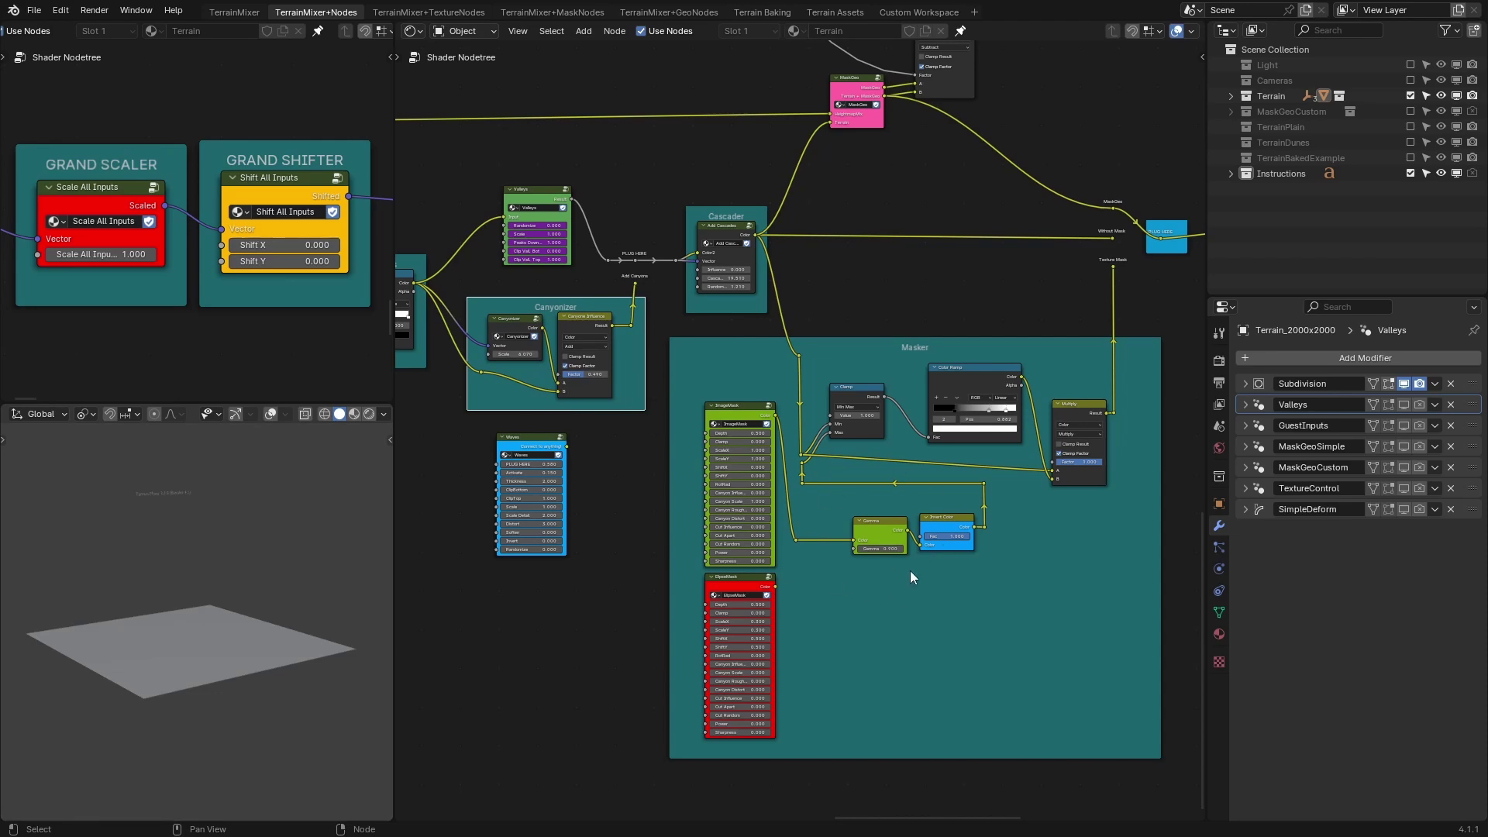
Preview the terrain in Rendered shading and link the Add Canyons reroute into the Cascader's Add Cascades node.
{"action": "left_click", "coordinate": [369, 413]}
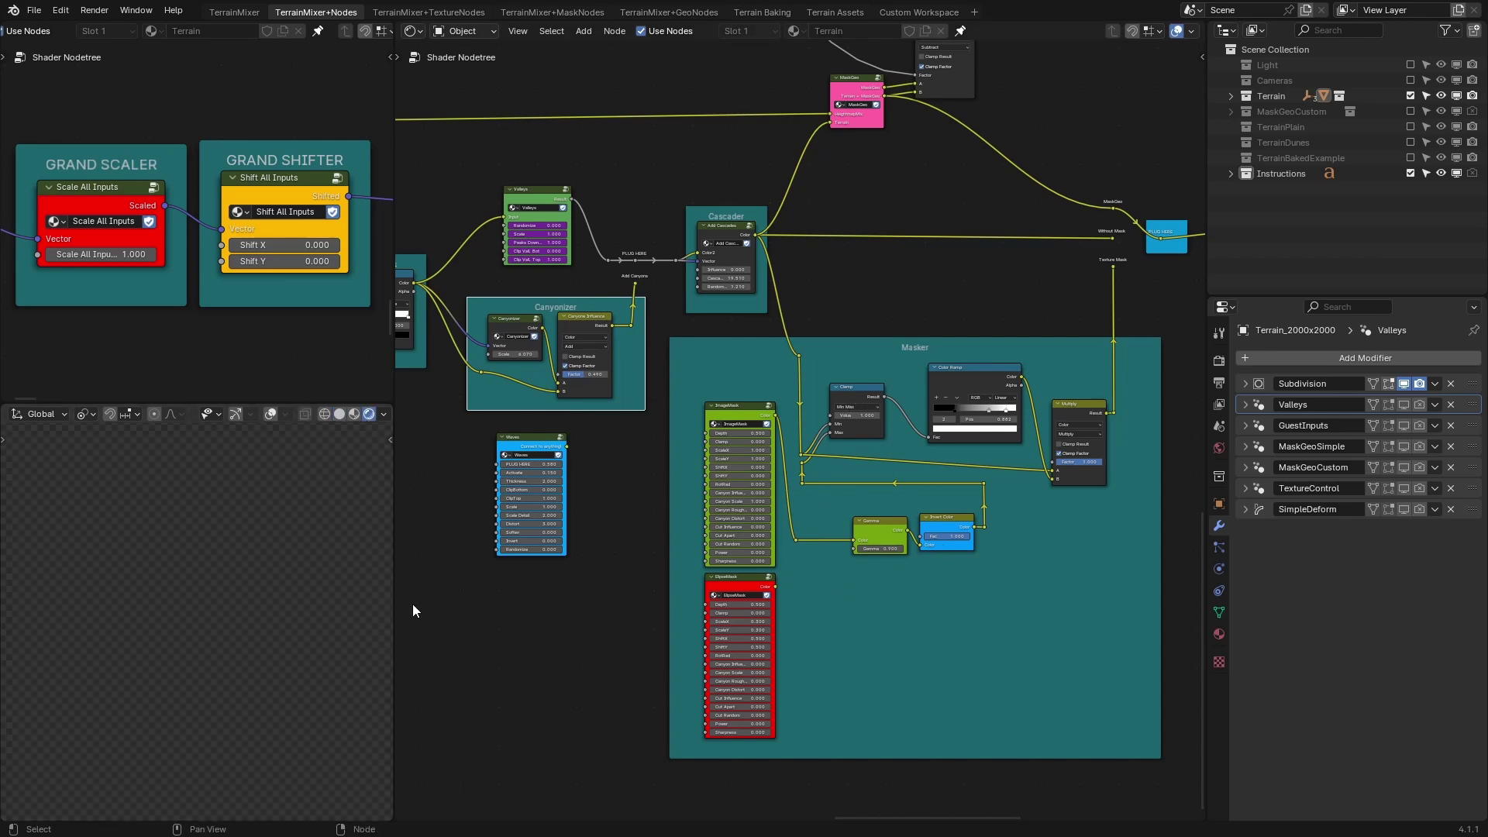
{"action": "middle_click_drag", "start_coordinate": [314, 605], "coordinate": [297, 621]}
{"action": "scroll", "coordinate": [298, 622], "scroll_direction": "up", "scroll_amount": 4}
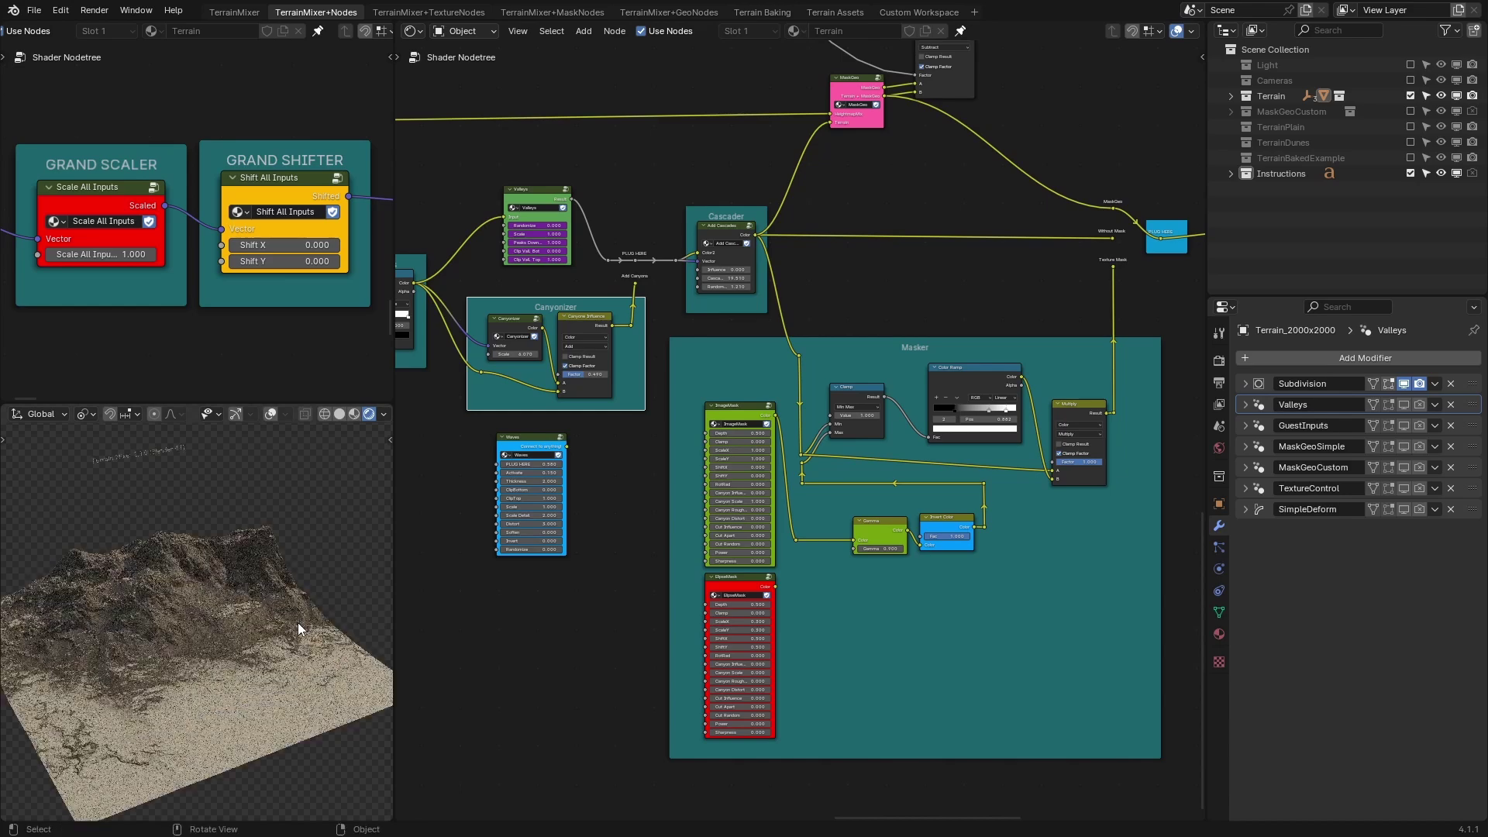
{"action": "left_click_drag", "start_coordinate": [636, 284], "coordinate": [698, 252]}
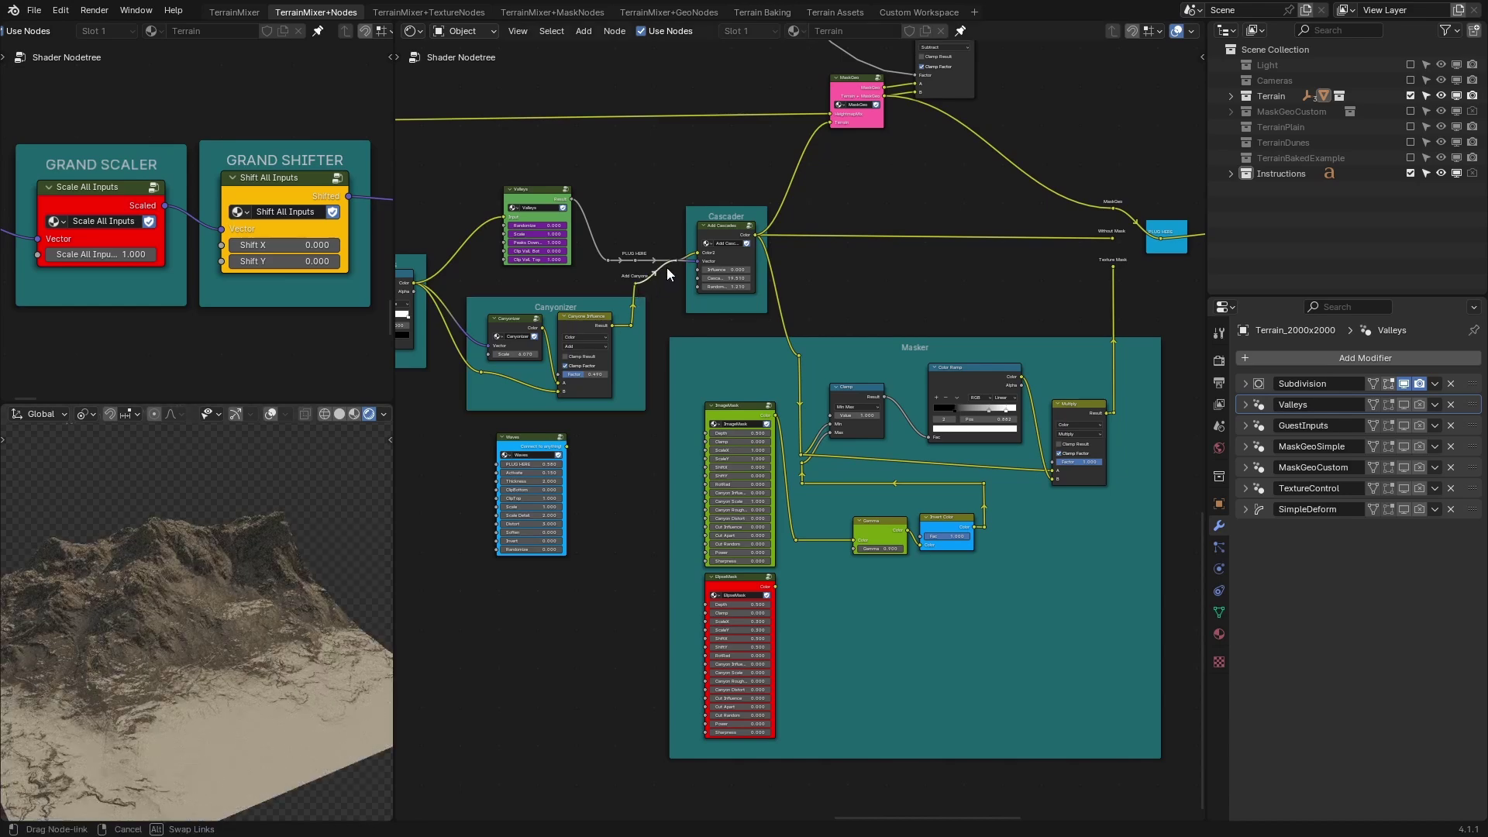
{"action": "scroll", "coordinate": [184, 564], "scroll_direction": "up", "scroll_amount": 2}
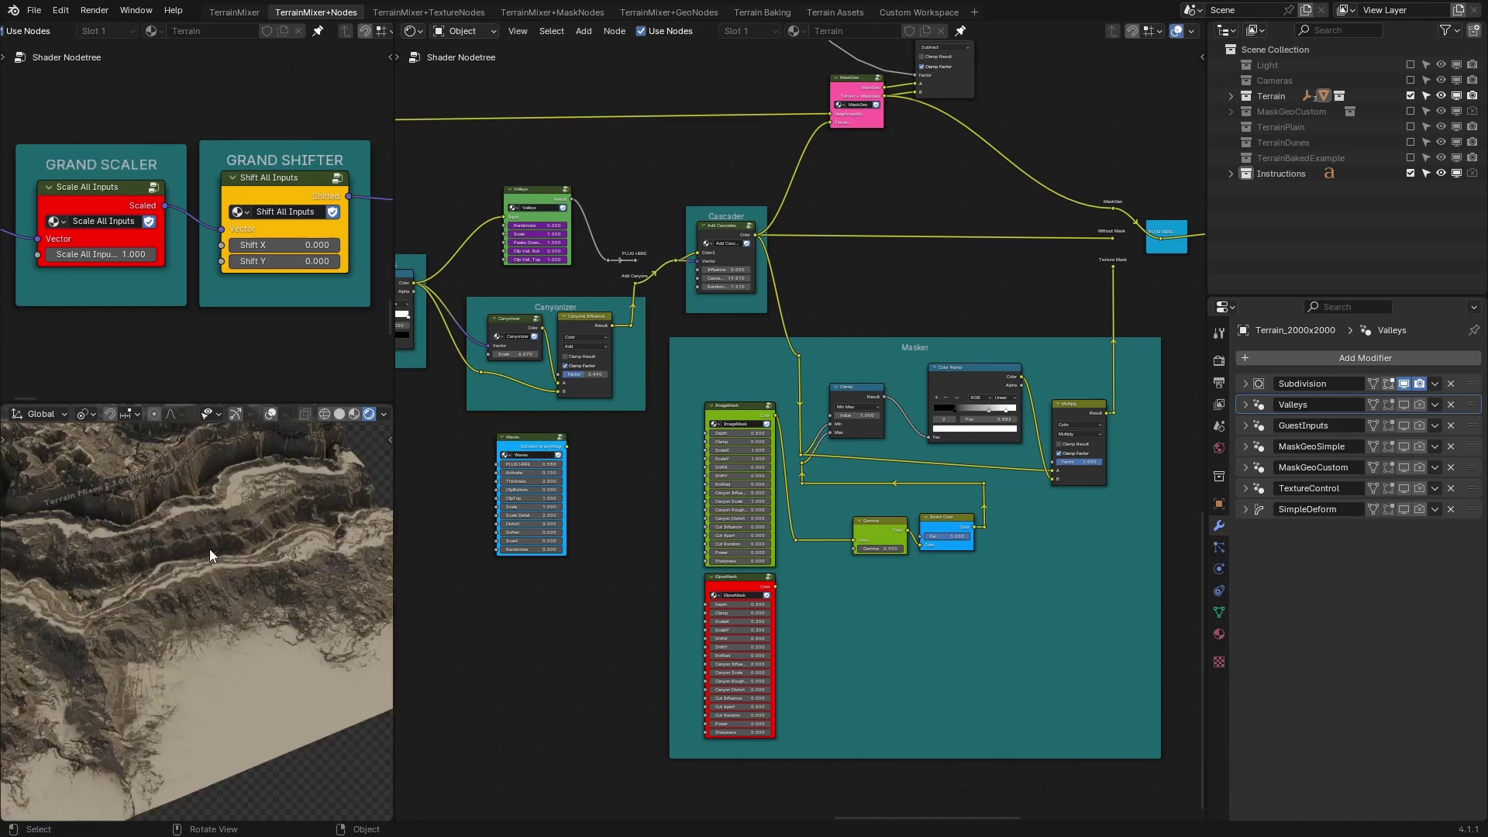
Adjust the influence Factor in the Canyonizer frame and inspect the canyons across the terrain.
{"action": "left_click_drag", "start_coordinate": [589, 375], "coordinate": [586, 374]}
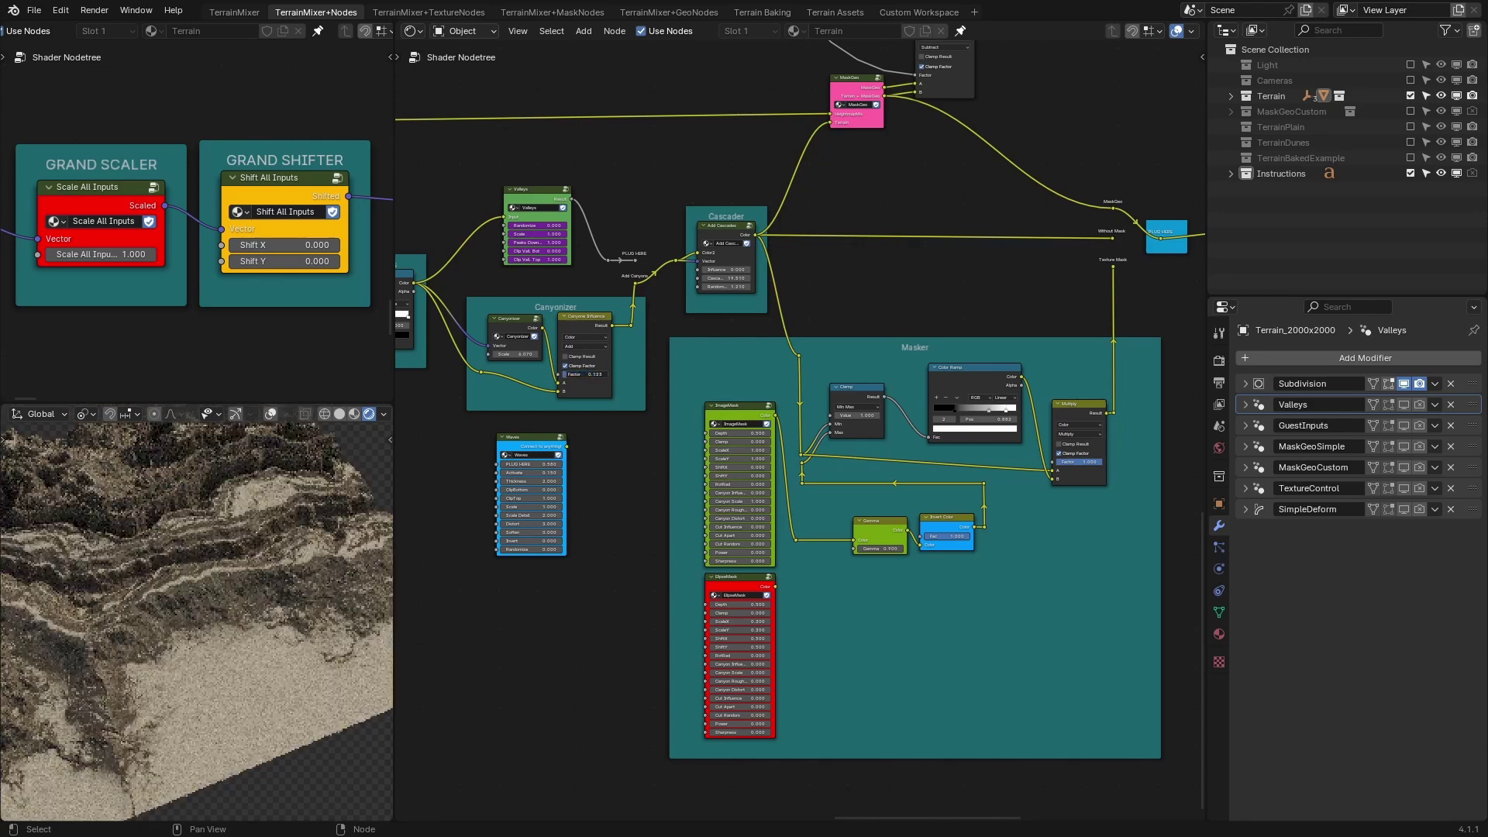
{"action": "scroll", "coordinate": [138, 614], "scroll_direction": "down", "scroll_amount": 3}
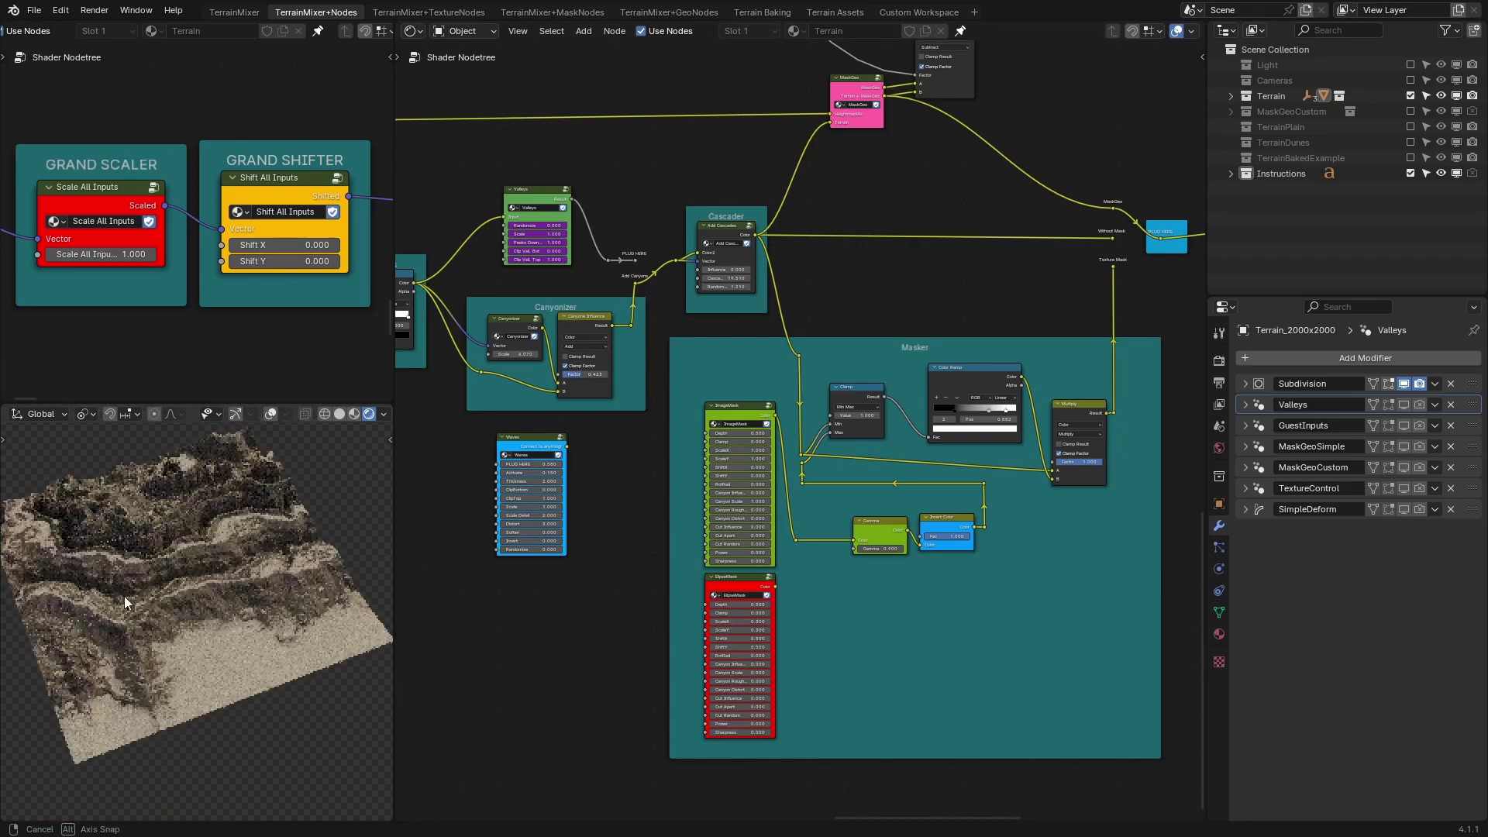
{"action": "middle_click_drag", "start_coordinate": [125, 597], "coordinate": [175, 605]}
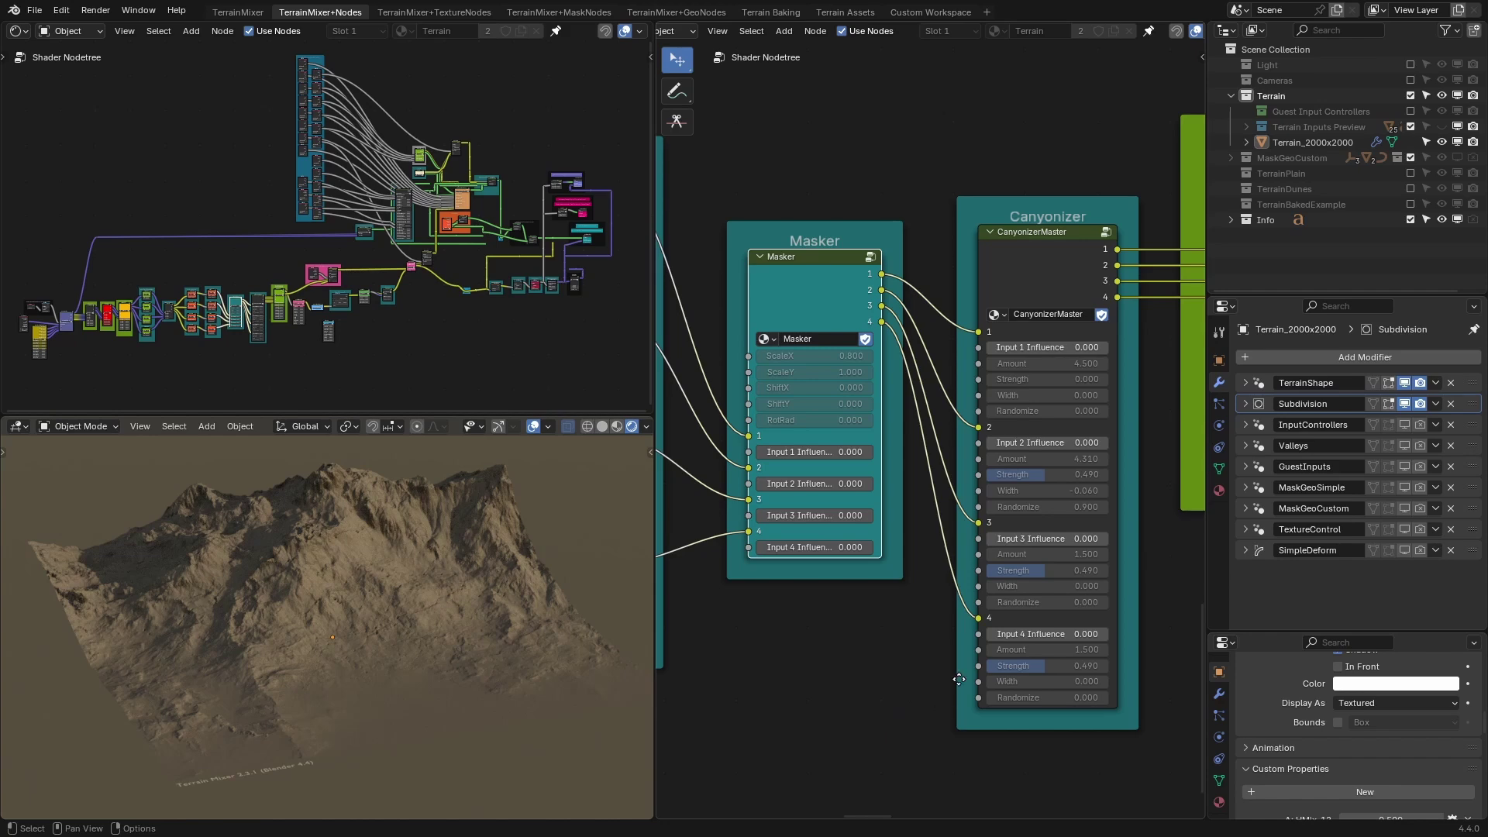
Examine the Masker and CanyonizerMaster node groups' place before the Mixer in the Blender 4.4 project, along with the terrain preview.
{"action": "scroll", "coordinate": [460, 351], "scroll_direction": "up", "scroll_amount": 4}
{"action": "scroll", "coordinate": [363, 207], "scroll_direction": "up", "scroll_amount": 2}
{"action": "middle_click_drag", "start_coordinate": [372, 234], "coordinate": [510, 189]}
{"action": "scroll", "coordinate": [487, 220], "scroll_direction": "up", "scroll_amount": 1}
{"action": "scroll", "coordinate": [430, 295], "scroll_direction": "down", "scroll_amount": 6}
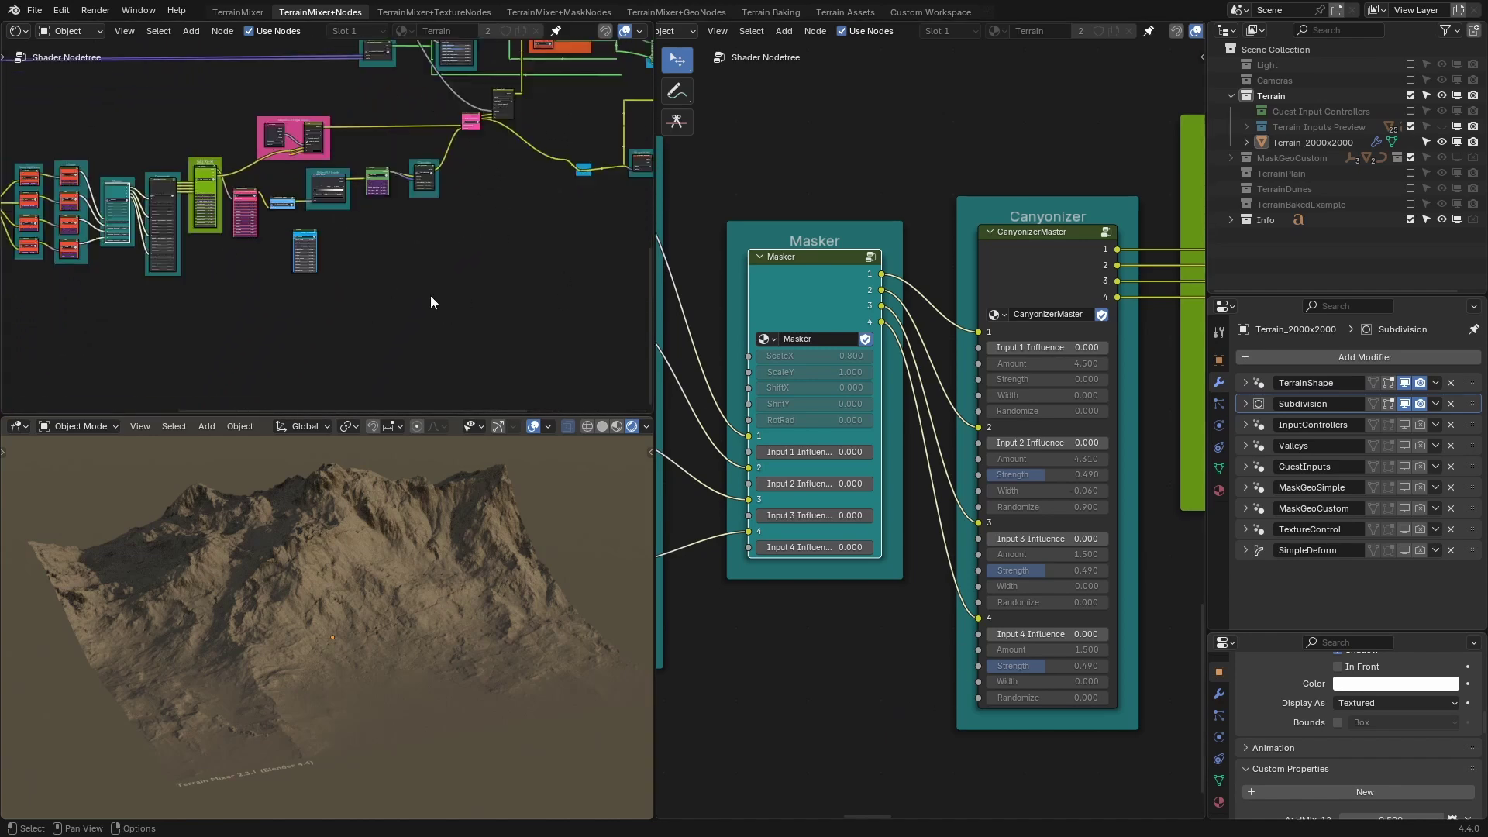
{"action": "scroll", "coordinate": [470, 338], "scroll_direction": "up", "scroll_amount": 6}
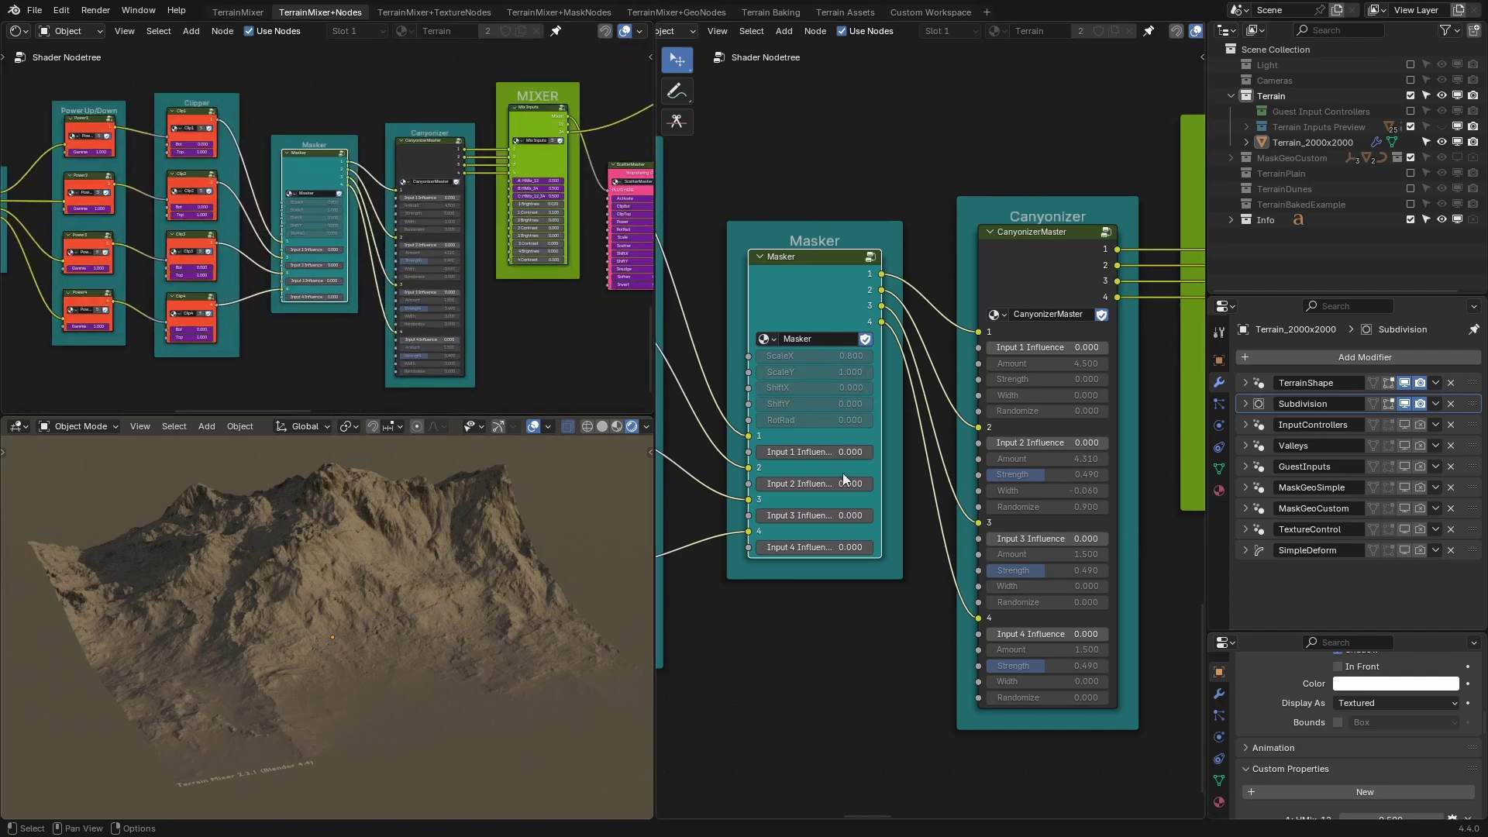
{"action": "scroll", "coordinate": [408, 357], "scroll_direction": "down", "scroll_amount": 1}
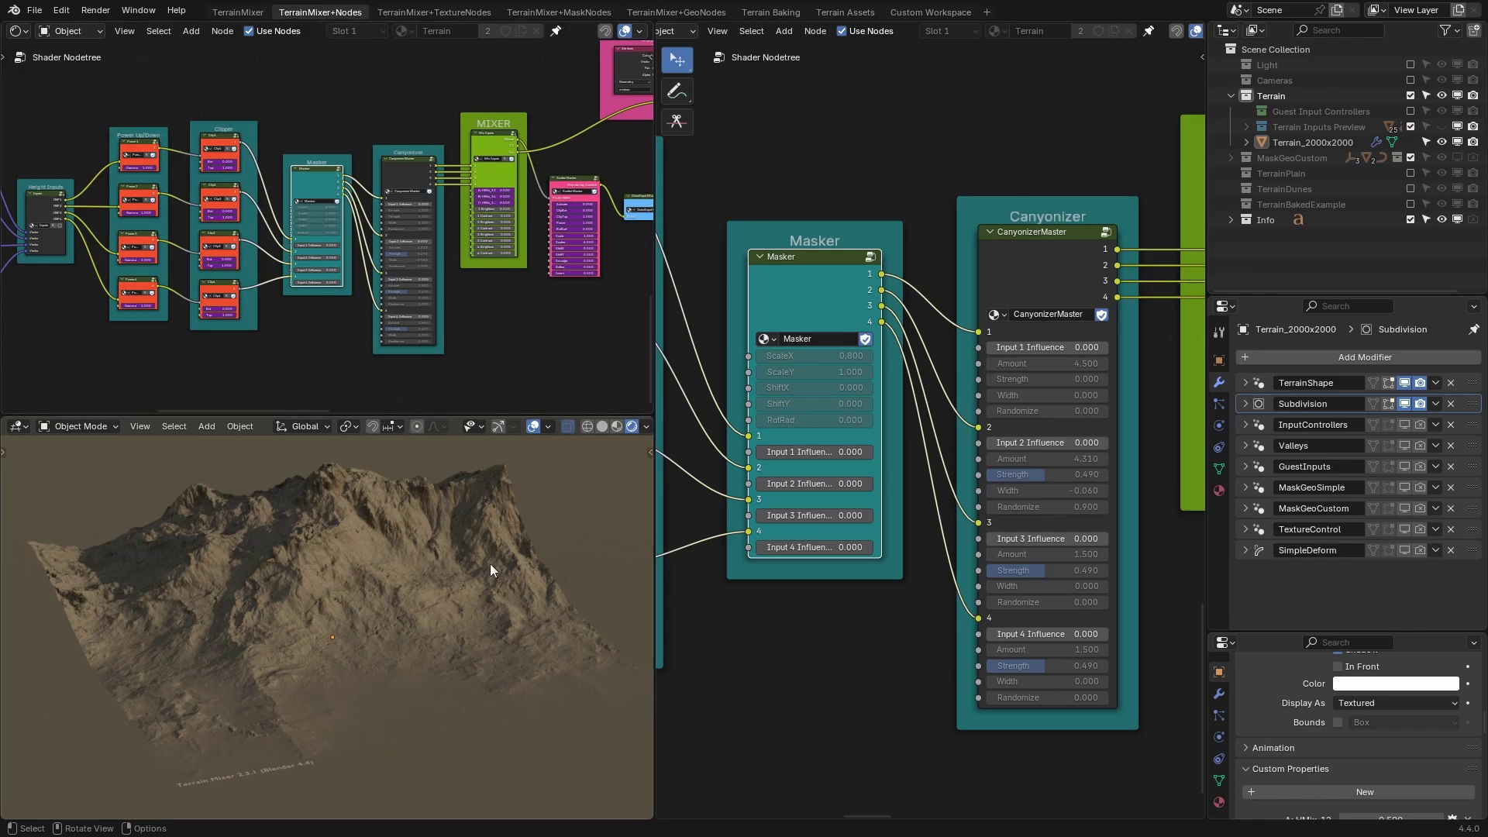
{"action": "scroll", "coordinate": [490, 565], "scroll_direction": "up", "scroll_amount": 3}
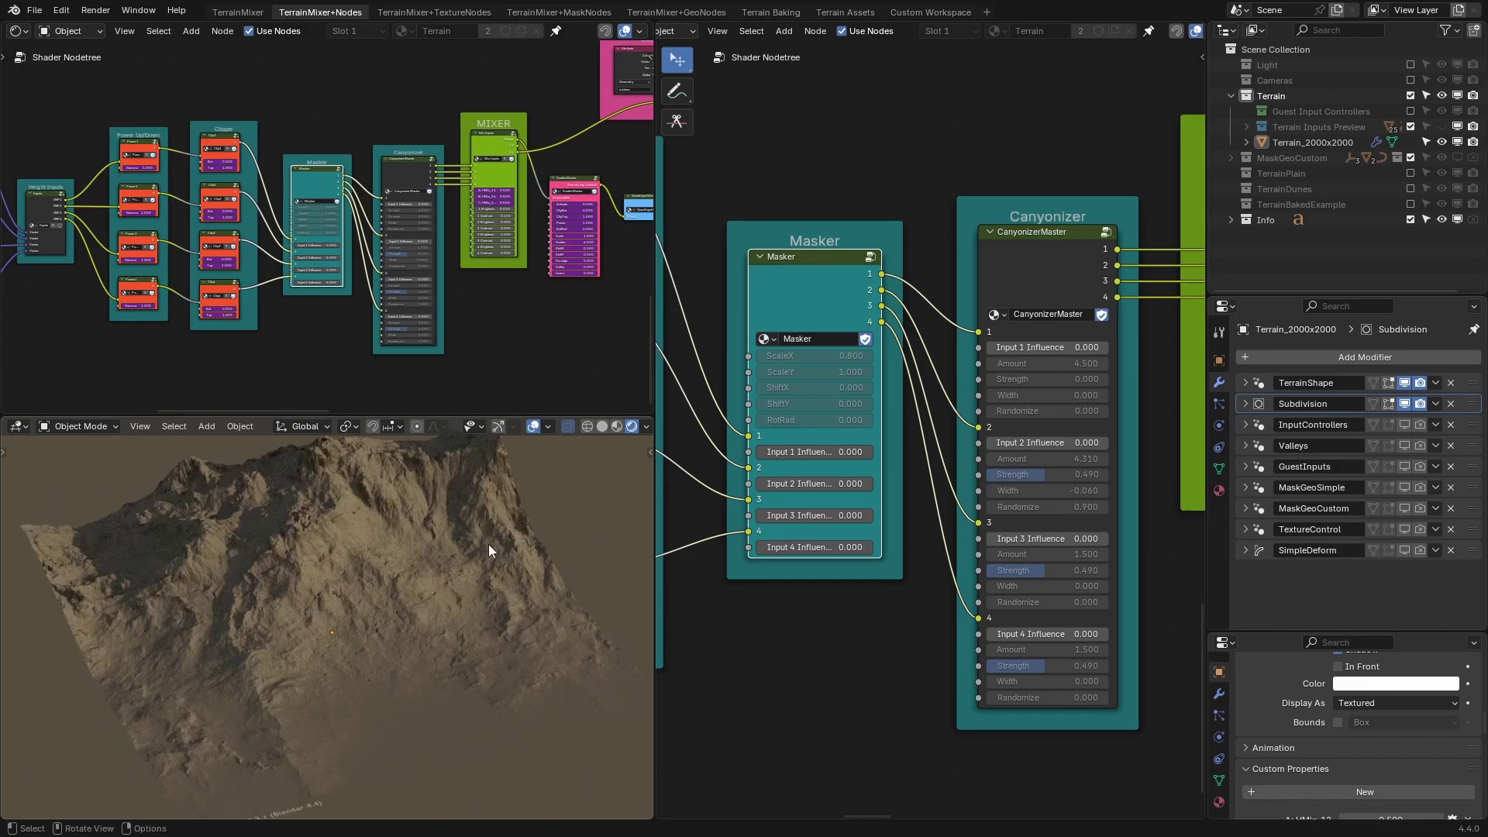
{"action": "middle_click_drag", "start_coordinate": [491, 580], "coordinate": [496, 575]}
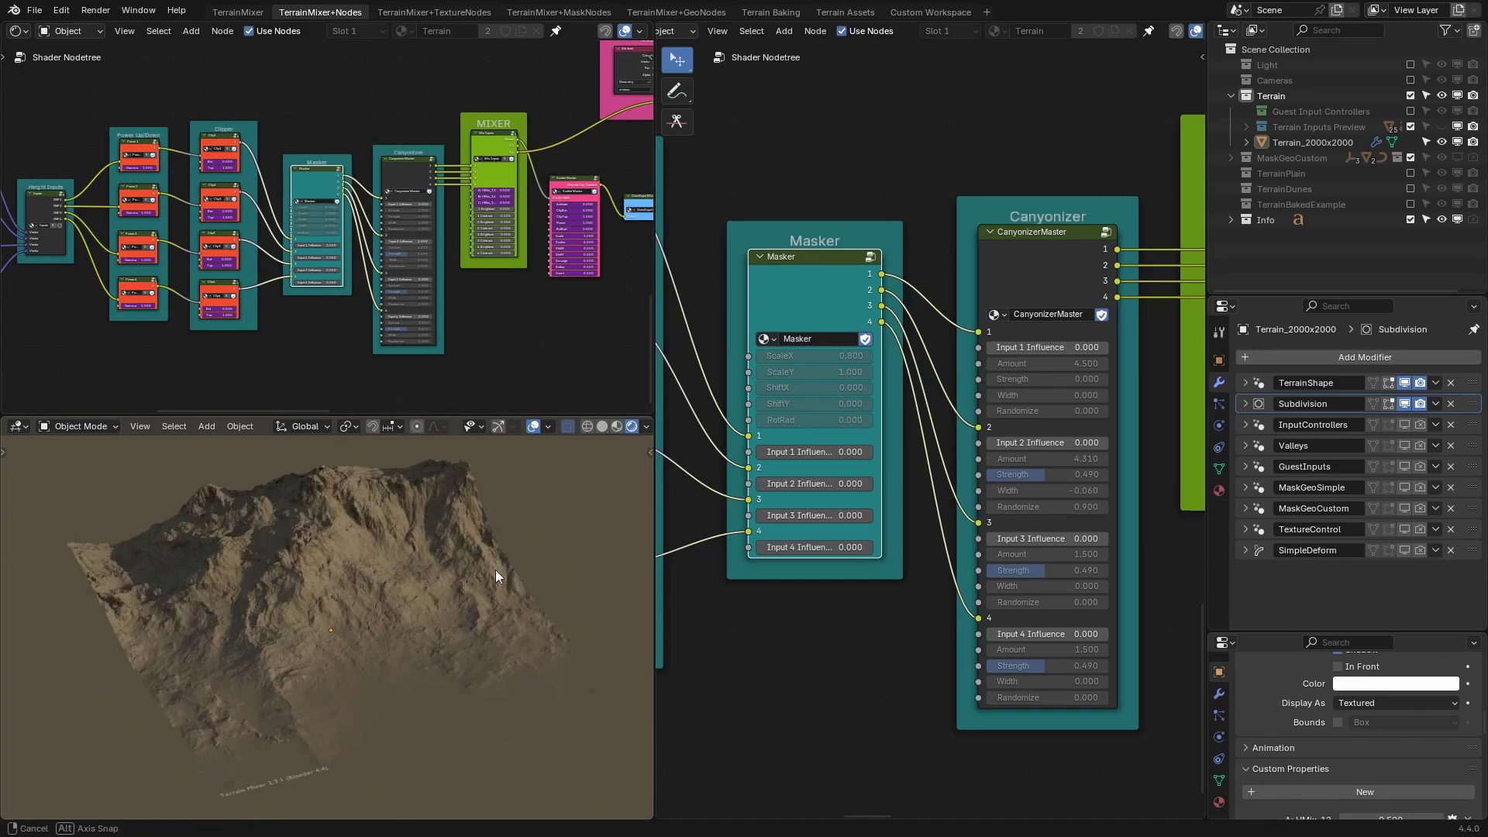
{"action": "scroll", "coordinate": [571, 561], "scroll_direction": "up", "scroll_amount": 2}
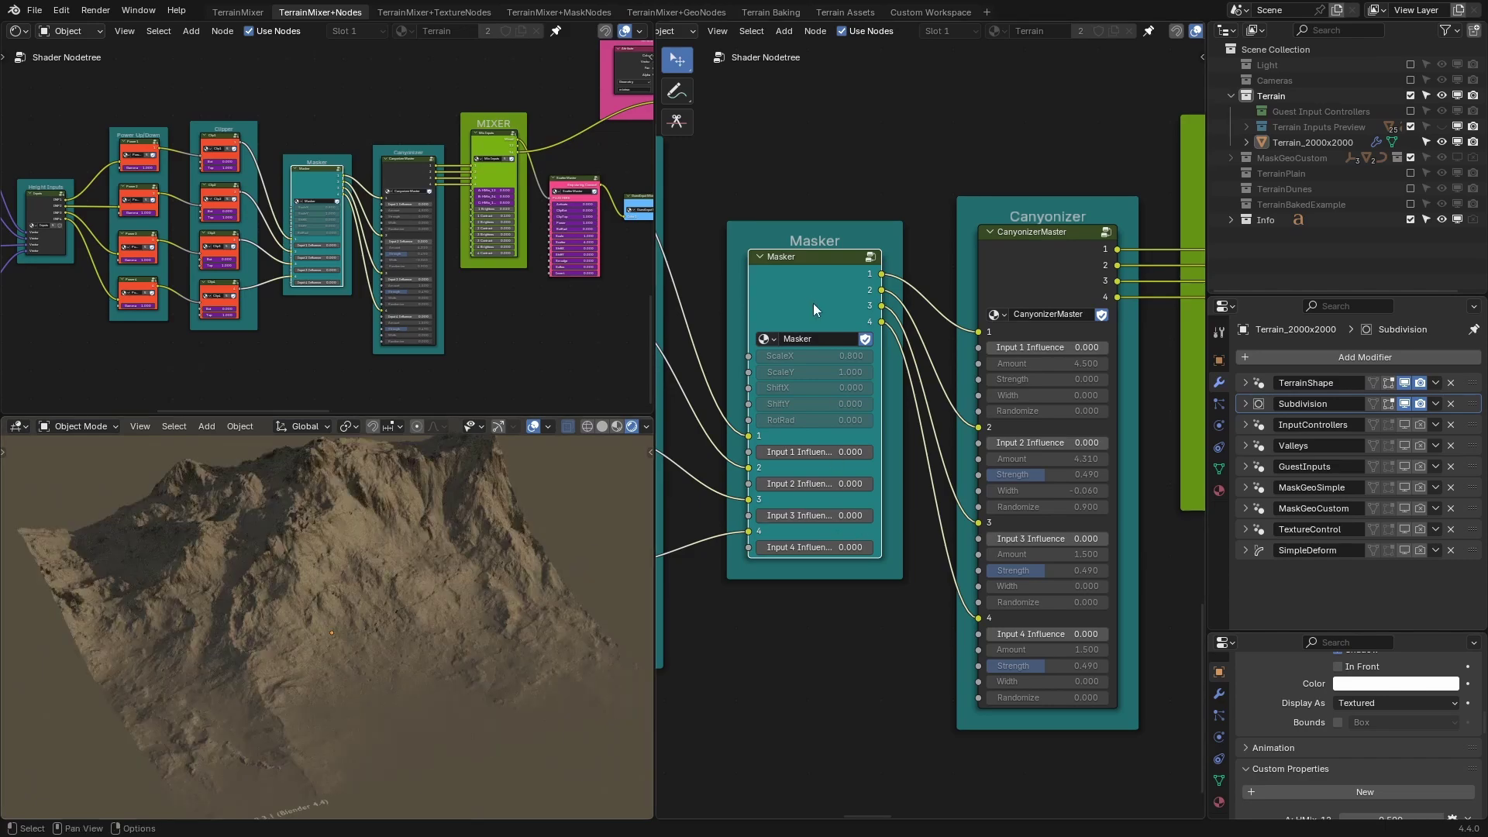
{"action": "middle_click_drag", "start_coordinate": [464, 556], "coordinate": [510, 522]}
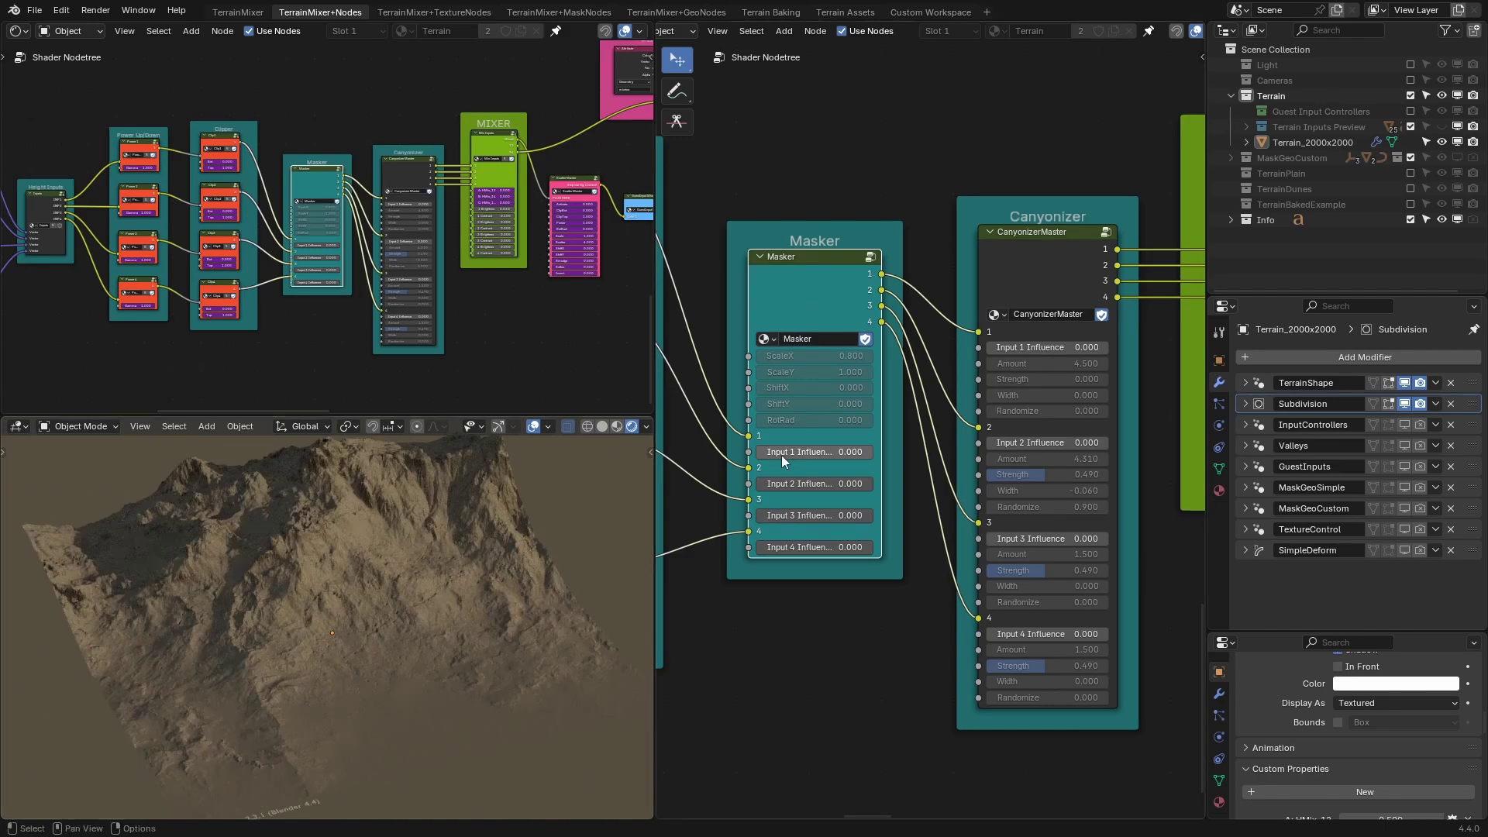
Try raising the Masker node's Input 1 and Input 2 Influence, and return both to 0.000.
{"action": "left_click_drag", "start_coordinate": [783, 456], "coordinate": [836, 452]}
{"action": "left_click_drag", "start_coordinate": [763, 484], "coordinate": [925, 515]}
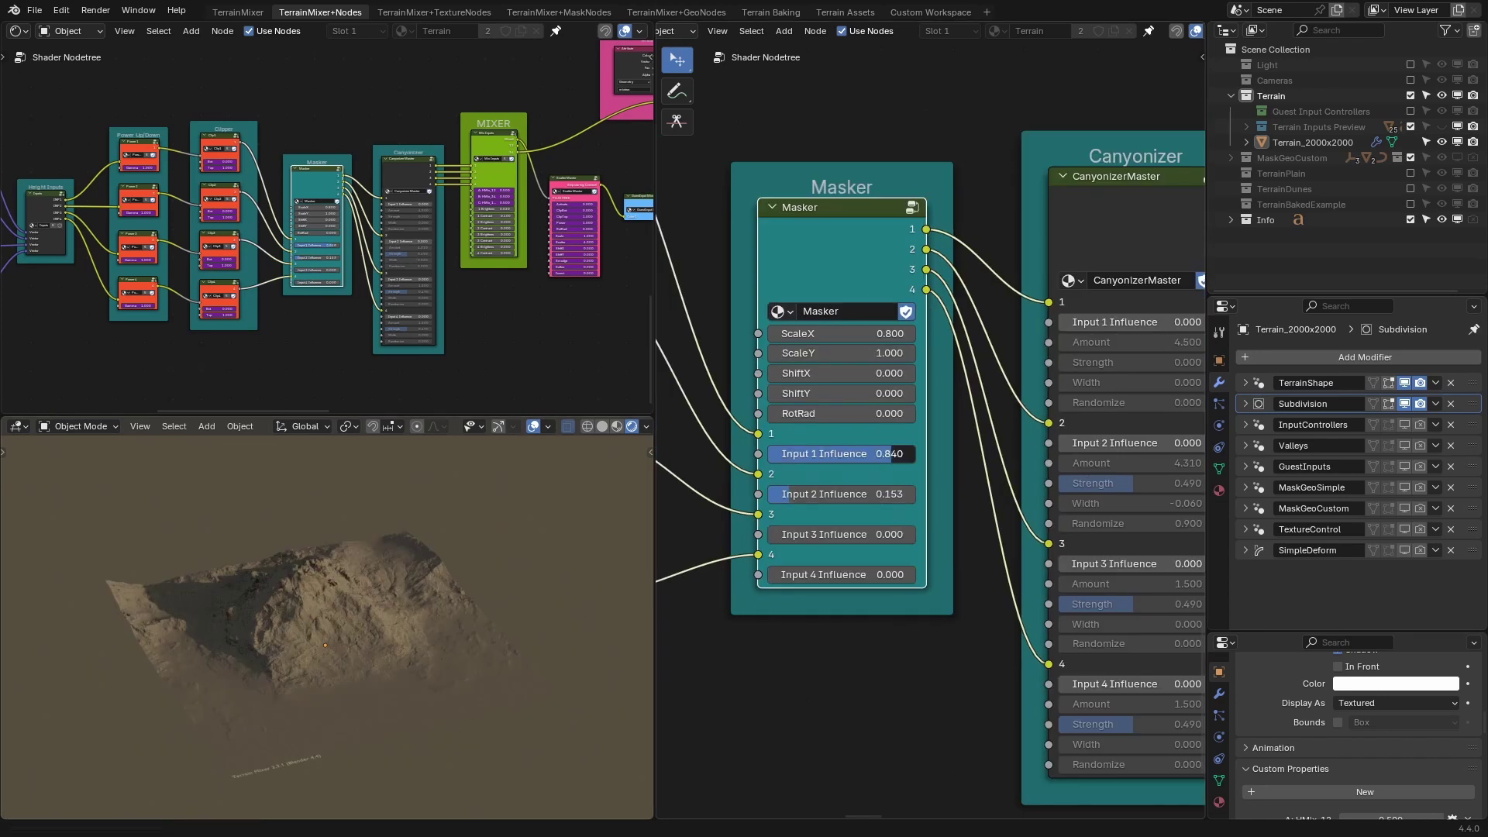
{"action": "left_click_drag", "start_coordinate": [871, 454], "coordinate": [766, 493]}
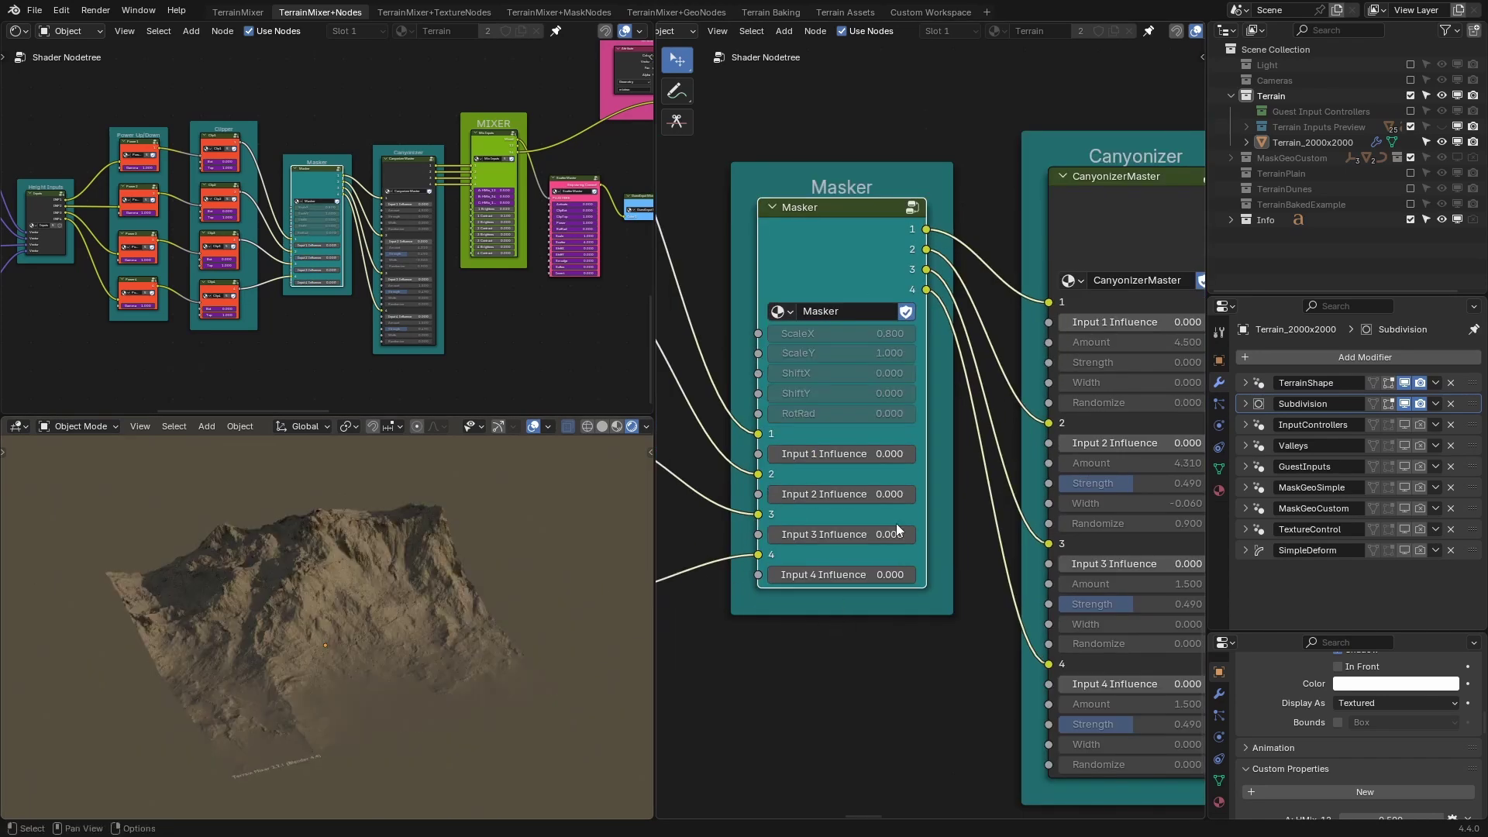
Set the CanyonizerMaster node's Input 1 Influence to 0.819 and Input 2 Influence to 0.485.
{"action": "scroll", "coordinate": [891, 465], "scroll_direction": "down", "scroll_amount": 3}
{"action": "middle_click_drag", "start_coordinate": [1008, 418], "coordinate": [872, 426]}
{"action": "scroll", "coordinate": [954, 426], "scroll_direction": "up", "scroll_amount": 5}
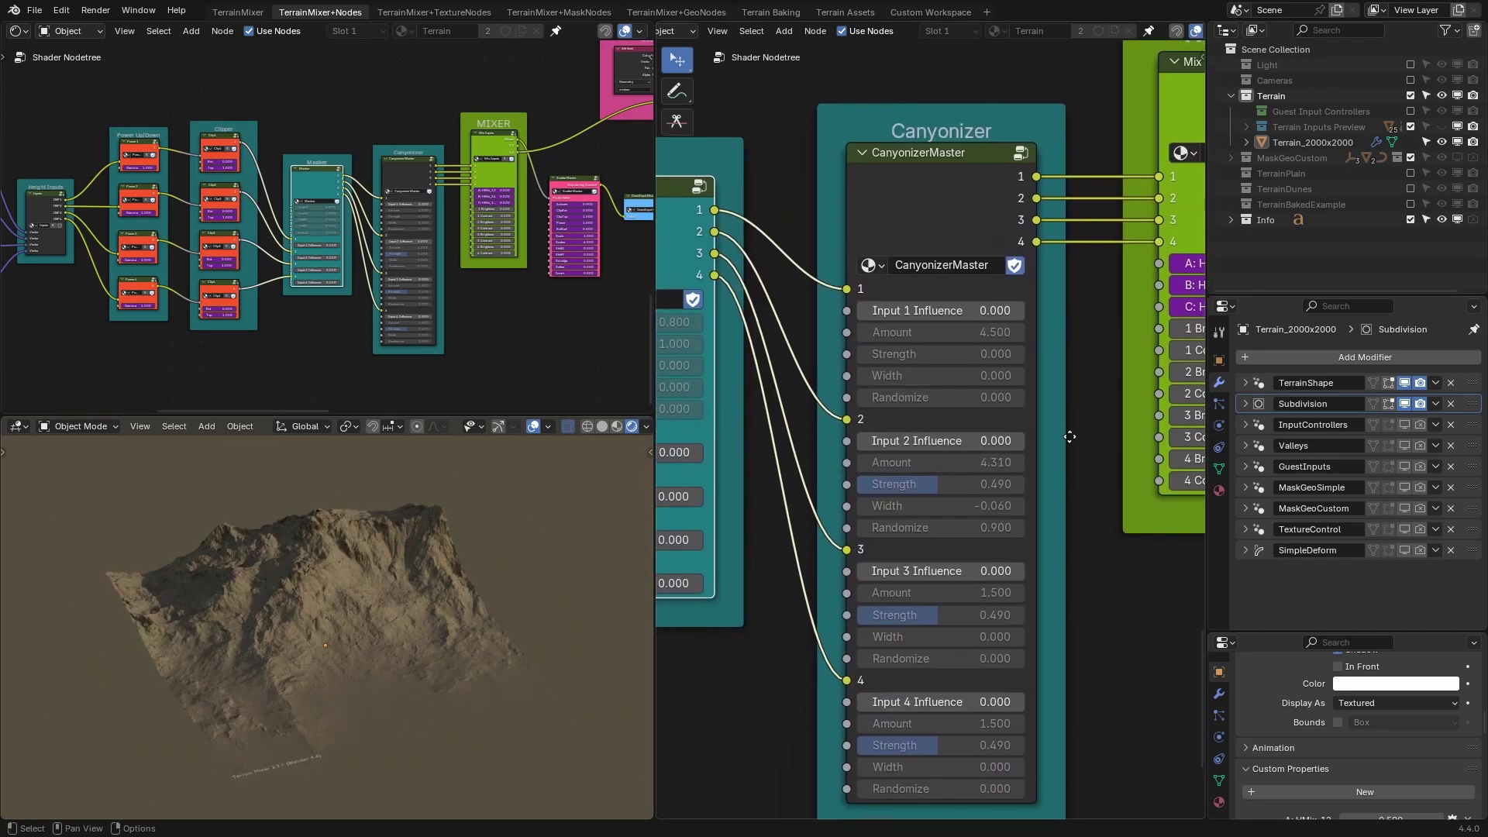
{"action": "middle_click_drag", "start_coordinate": [1070, 437], "coordinate": [1026, 372]}
{"action": "left_click_drag", "start_coordinate": [899, 254], "coordinate": [961, 255]}
{"action": "left_click_drag", "start_coordinate": [861, 383], "coordinate": [883, 383]}
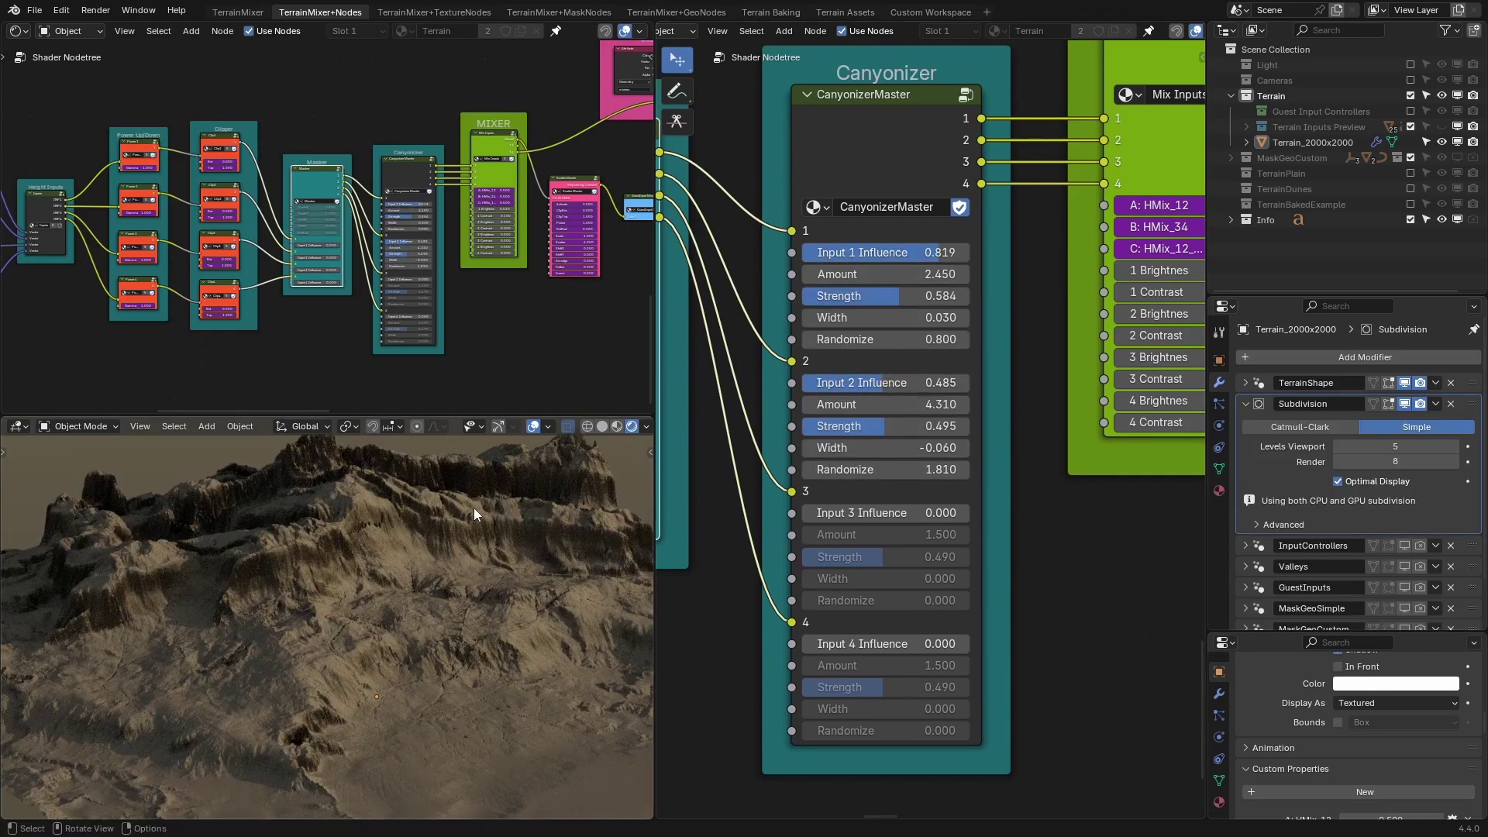
{"action": "middle_click_drag", "start_coordinate": [475, 514], "coordinate": [435, 550]}
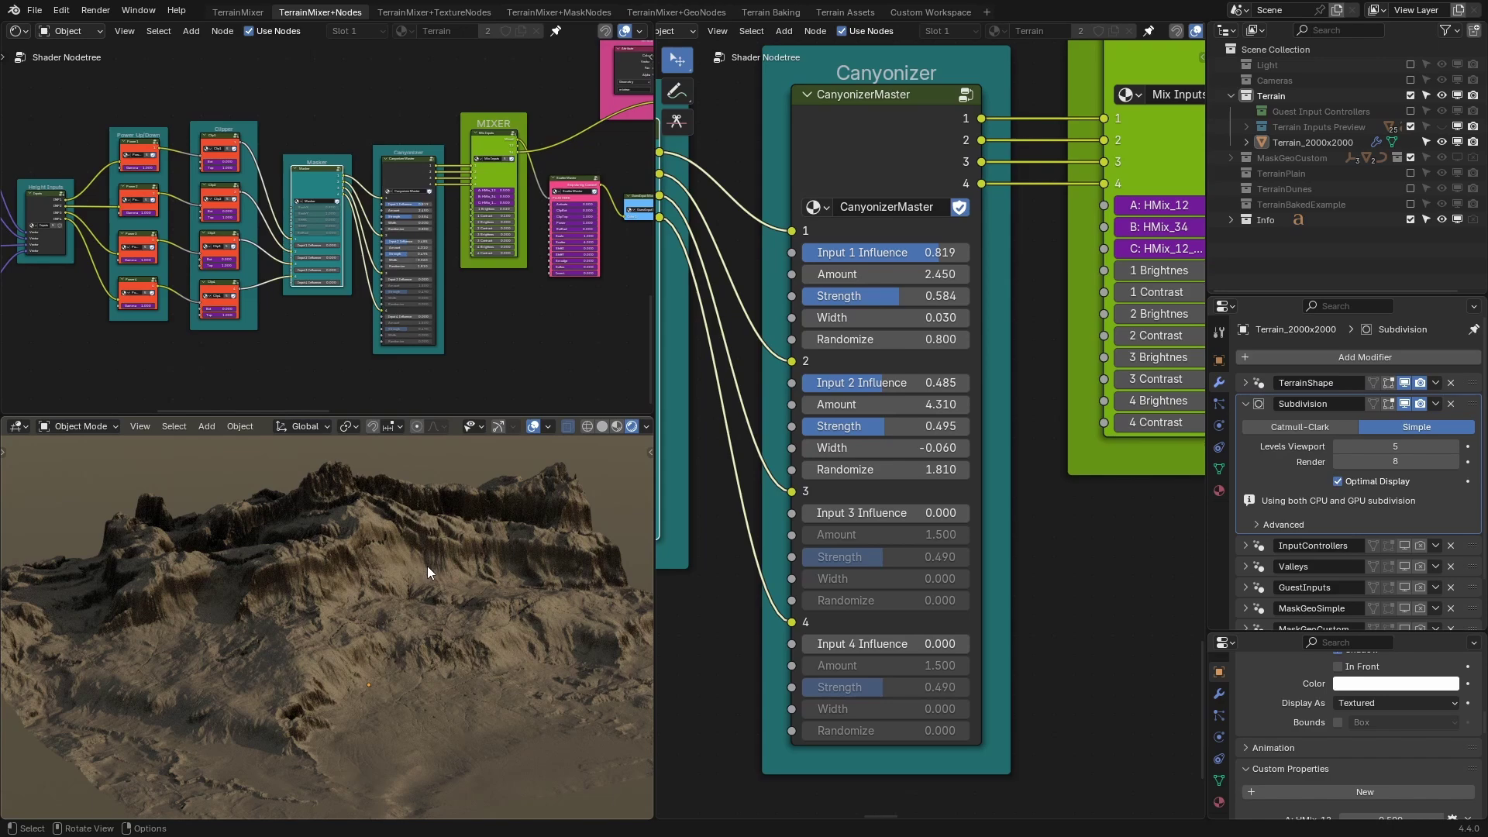
Raise the Strength of the Alienize1 node in the Melter AKA Alienizer frame.
{"action": "scroll", "coordinate": [862, 504], "scroll_direction": "down", "scroll_amount": 2}
{"action": "middle_click_drag", "start_coordinate": [862, 504], "coordinate": [1032, 551]}
{"action": "scroll", "coordinate": [1028, 442], "scroll_direction": "down", "scroll_amount": 5}
{"action": "middle_click_drag", "start_coordinate": [917, 488], "coordinate": [1186, 511]}
{"action": "middle_click_drag", "start_coordinate": [659, 511], "coordinate": [805, 512]}
{"action": "scroll", "coordinate": [848, 435], "scroll_direction": "up", "scroll_amount": 3}
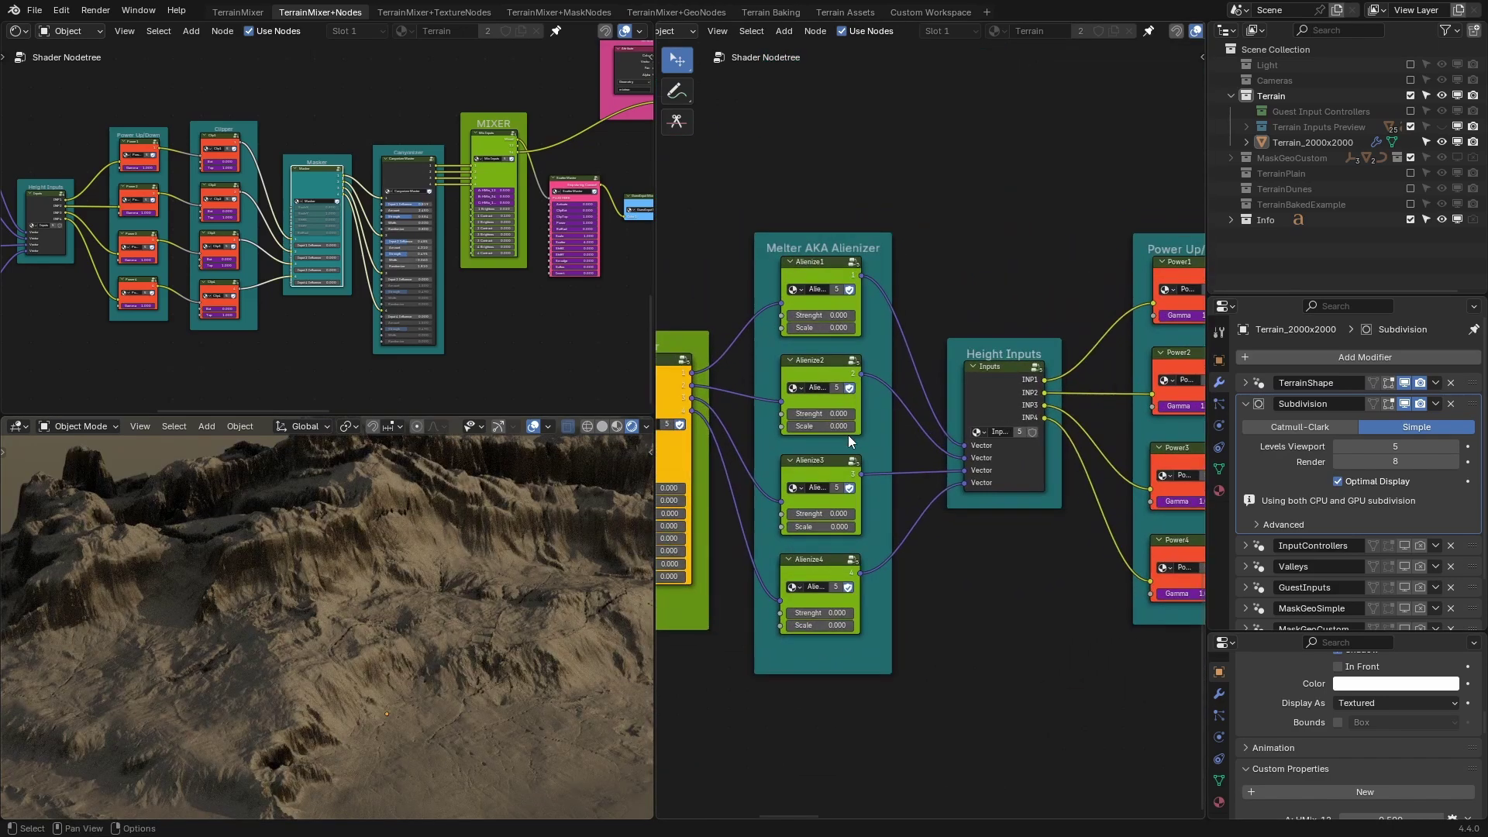
{"action": "middle_click_drag", "start_coordinate": [848, 434], "coordinate": [978, 460]}
{"action": "scroll", "coordinate": [978, 417], "scroll_direction": "up", "scroll_amount": 1}
{"action": "scroll", "coordinate": [969, 414], "scroll_direction": "up", "scroll_amount": 2}
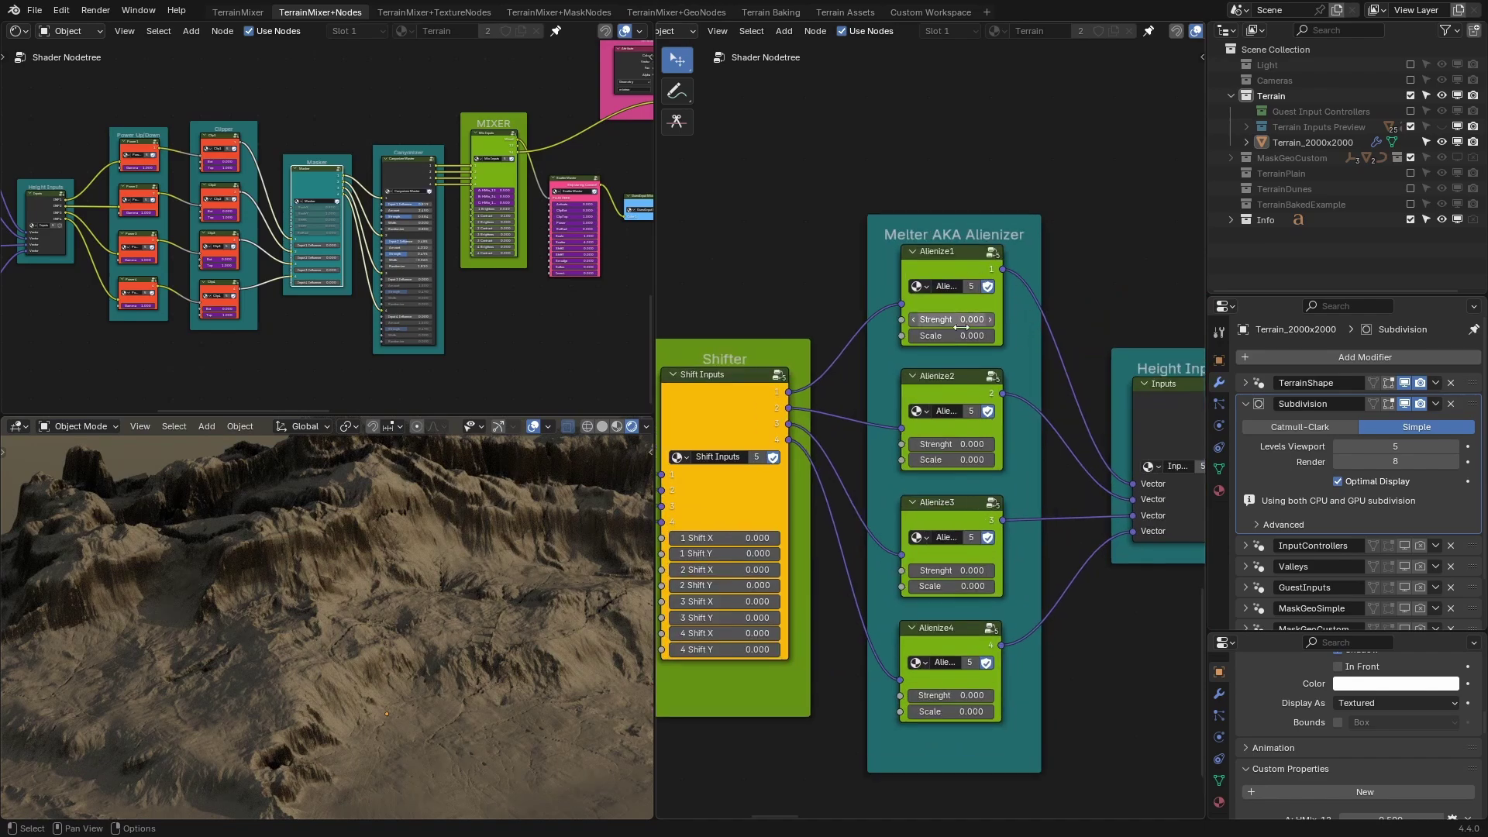
{"action": "left_click_drag", "start_coordinate": [961, 327], "coordinate": [1013, 336]}
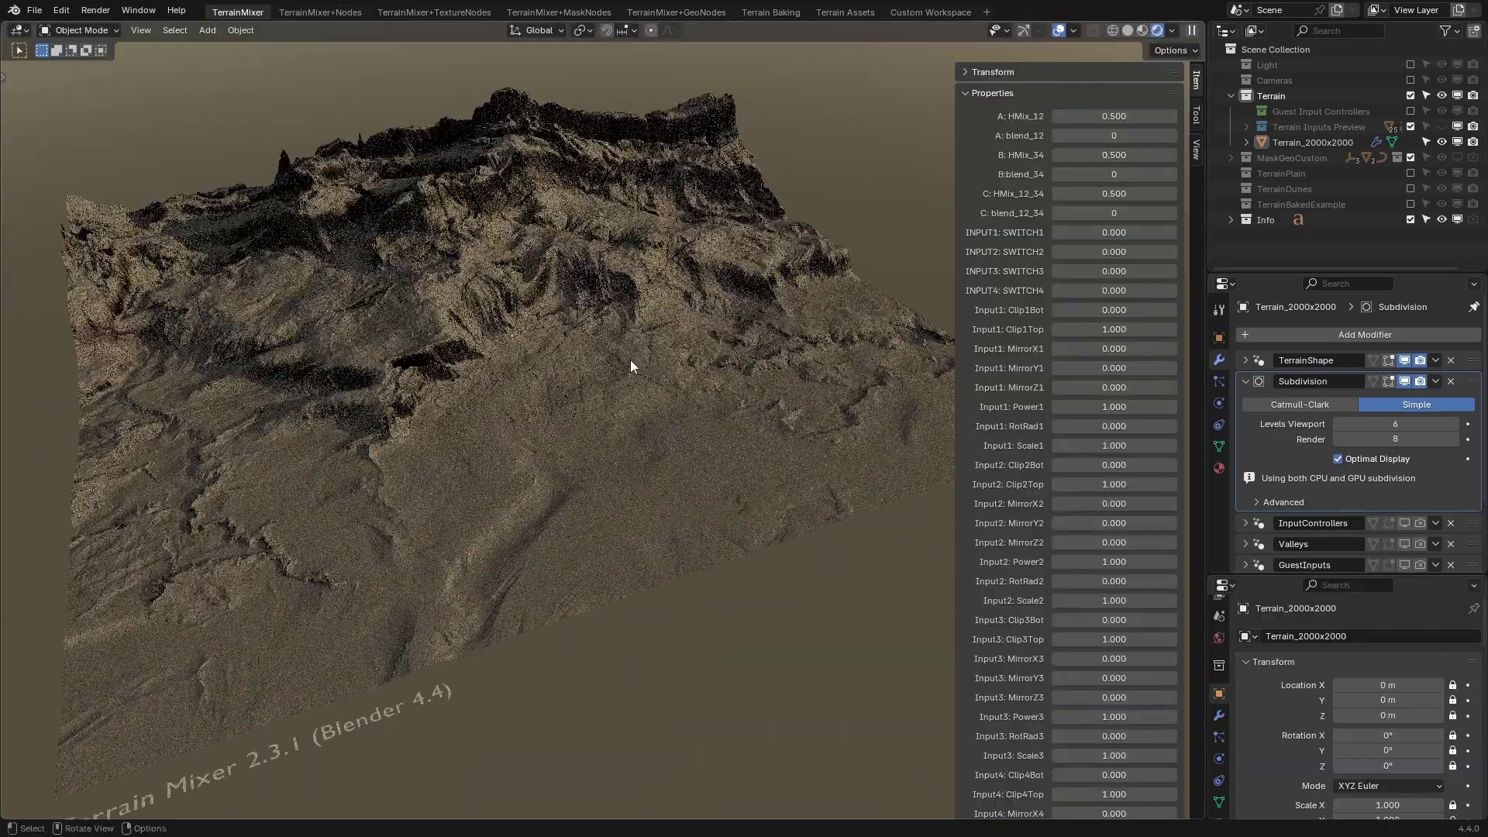
Expand the terrain's TextureControl modifier and set its Shading Switch to FastShadeMix.
{"action": "middle_click_drag", "start_coordinate": [631, 359], "coordinate": [701, 350]}
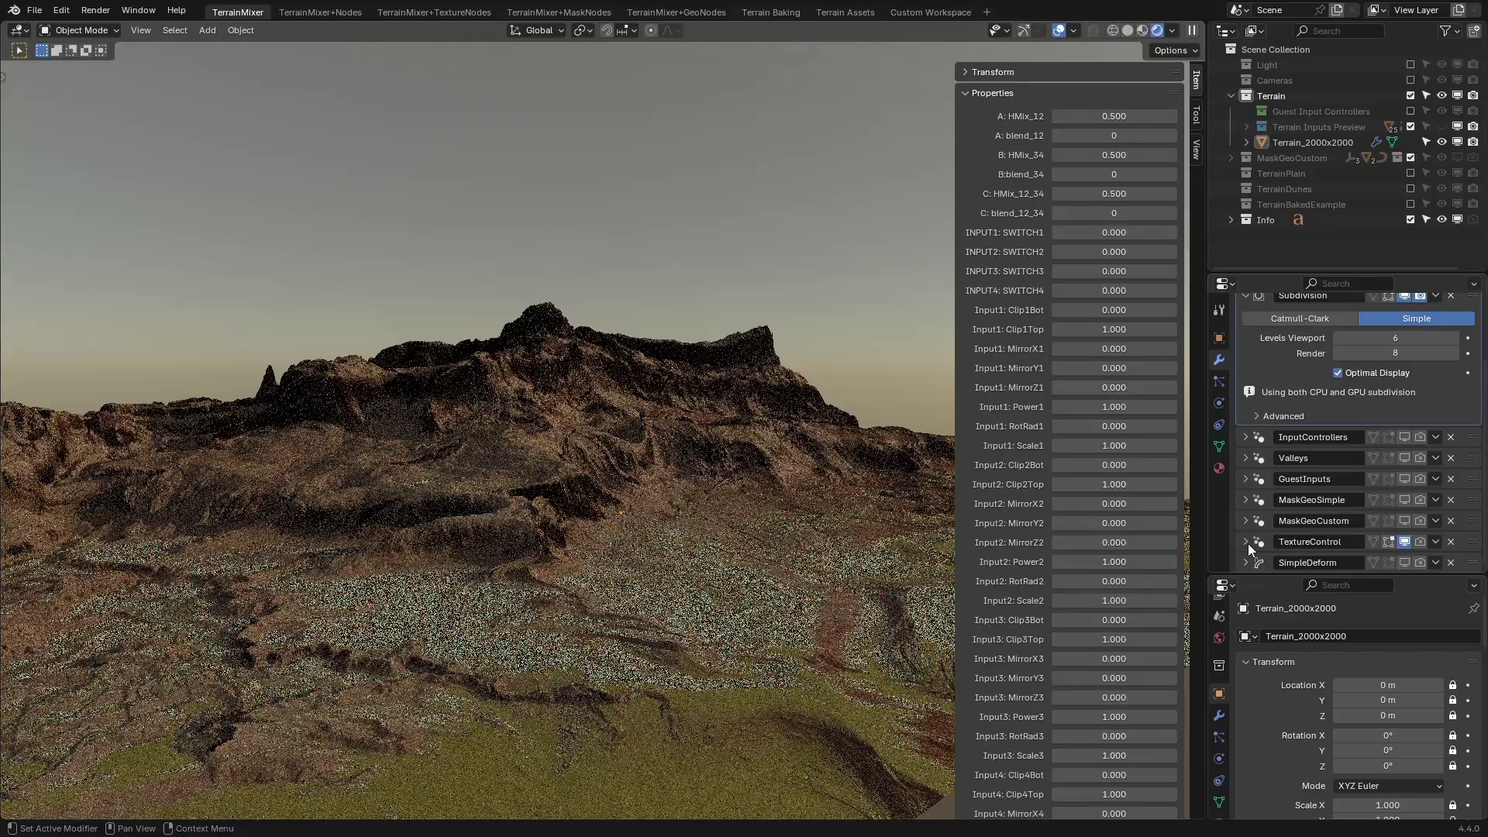
{"action": "left_click", "coordinate": [1246, 542]}
{"action": "scroll", "coordinate": [1249, 543], "scroll_direction": "down", "scroll_amount": 3}
{"action": "left_click", "coordinate": [1347, 492]}
{"action": "left_click", "coordinate": [1349, 508]}
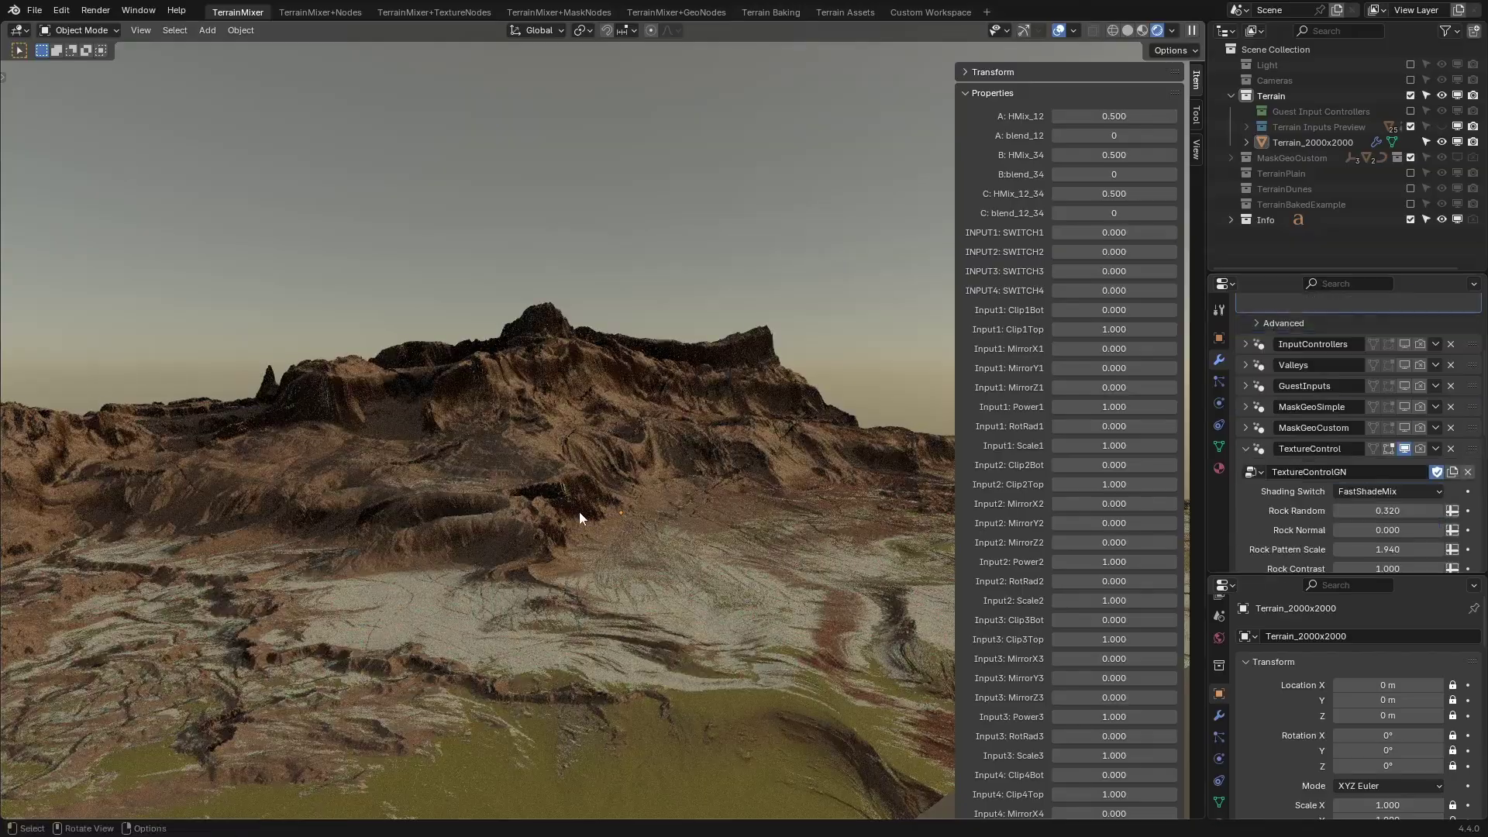
{"action": "middle_click_drag", "start_coordinate": [637, 544], "coordinate": [595, 390]}
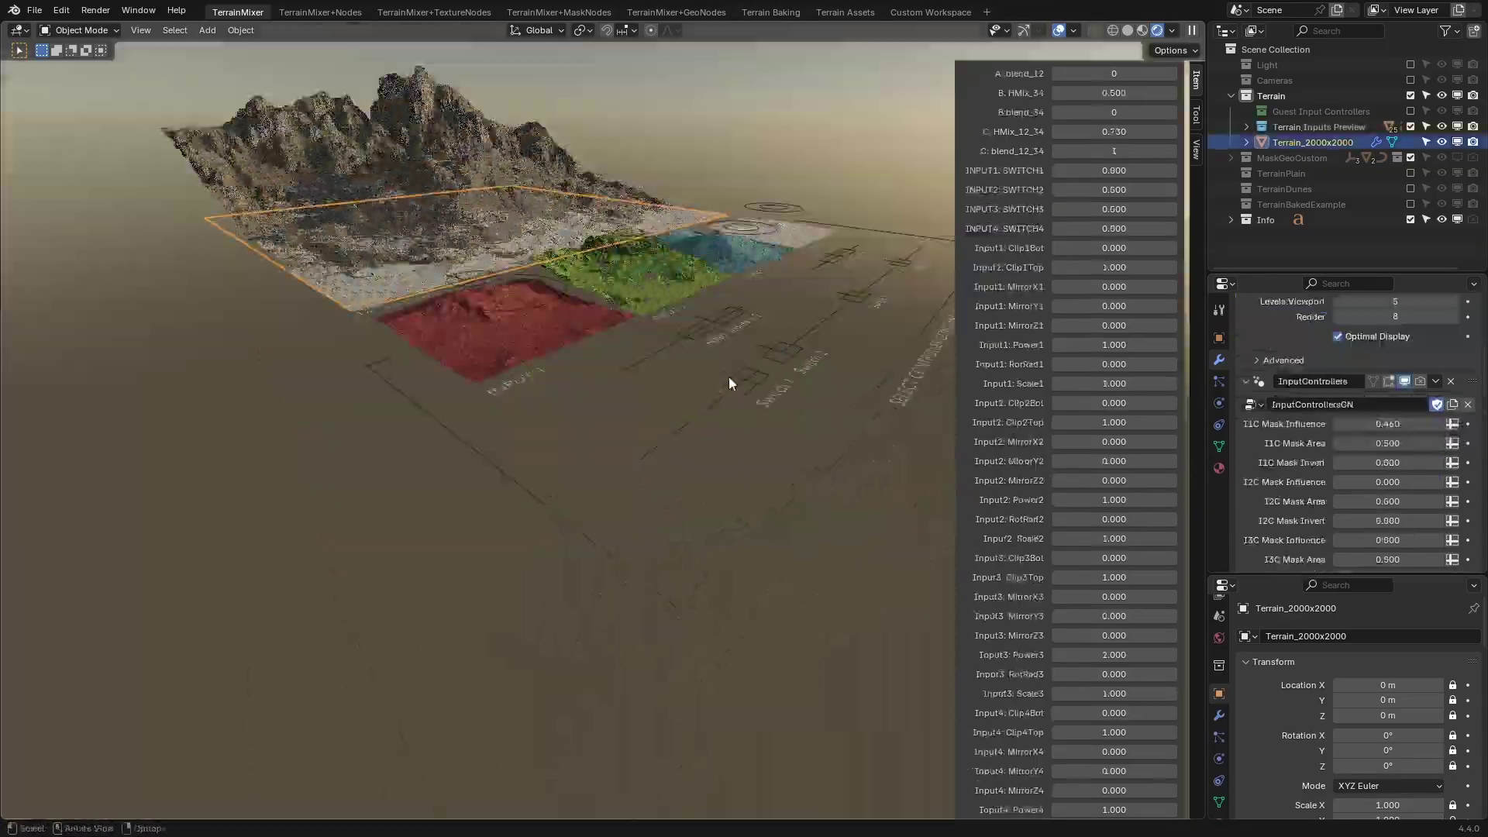
{"action": "scroll", "coordinate": [725, 365], "scroll_direction": "up", "scroll_amount": 3}
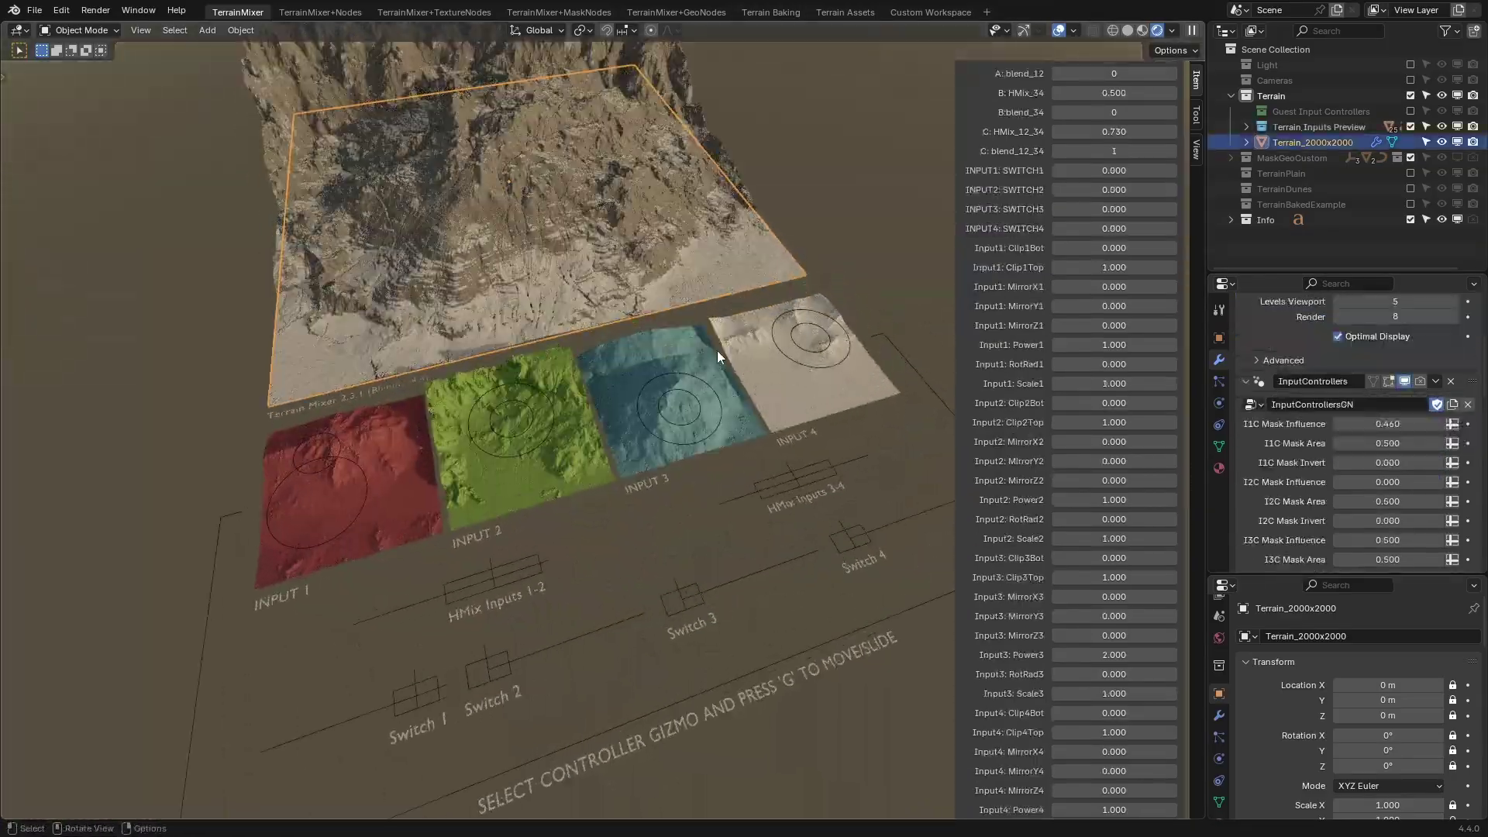
{"action": "middle_click_drag", "start_coordinate": [718, 350], "coordinate": [650, 476]}
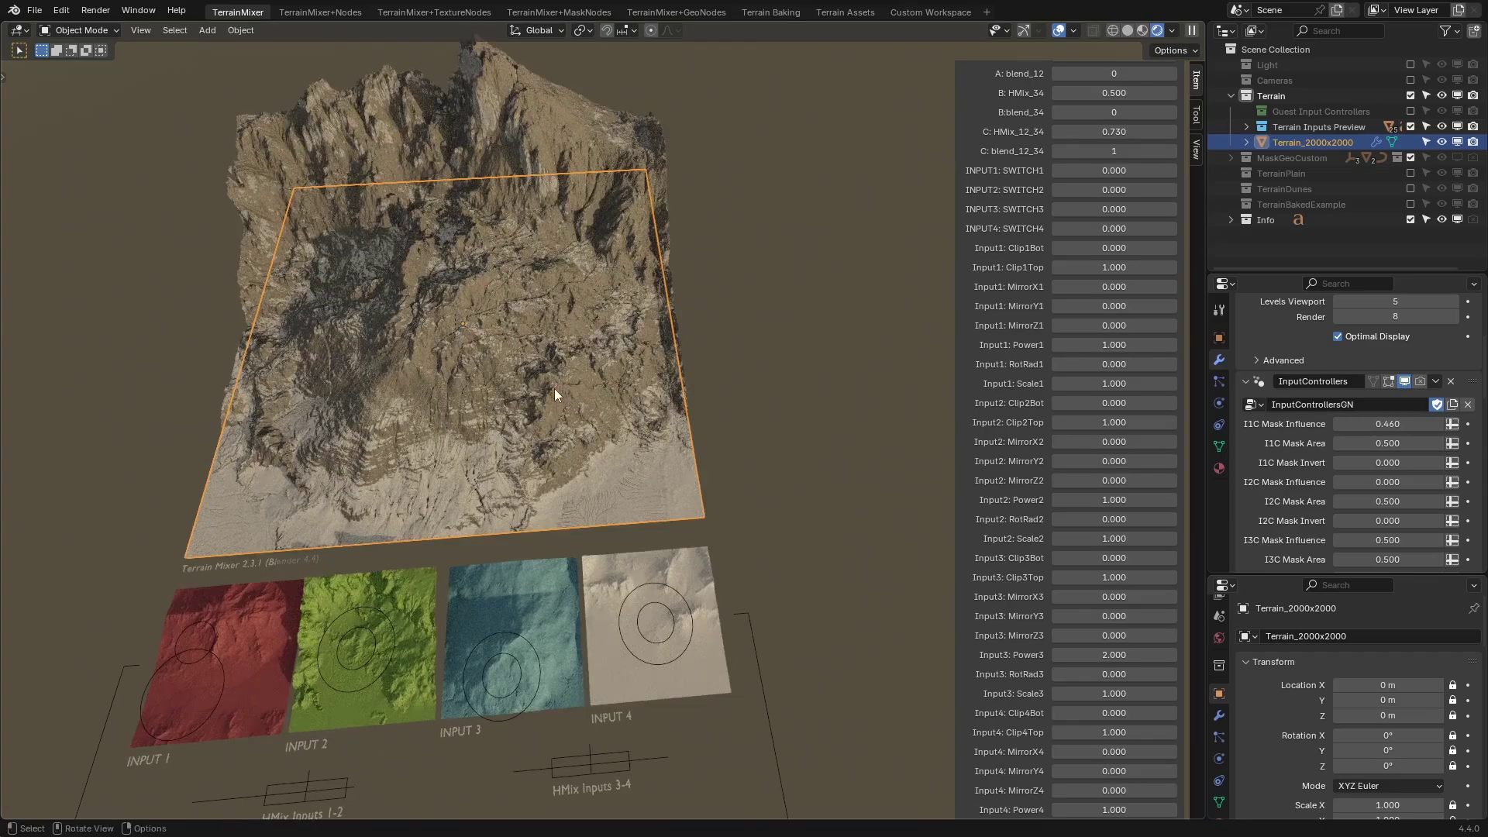
{"action": "middle_click_drag", "start_coordinate": [555, 388], "coordinate": [586, 319]}
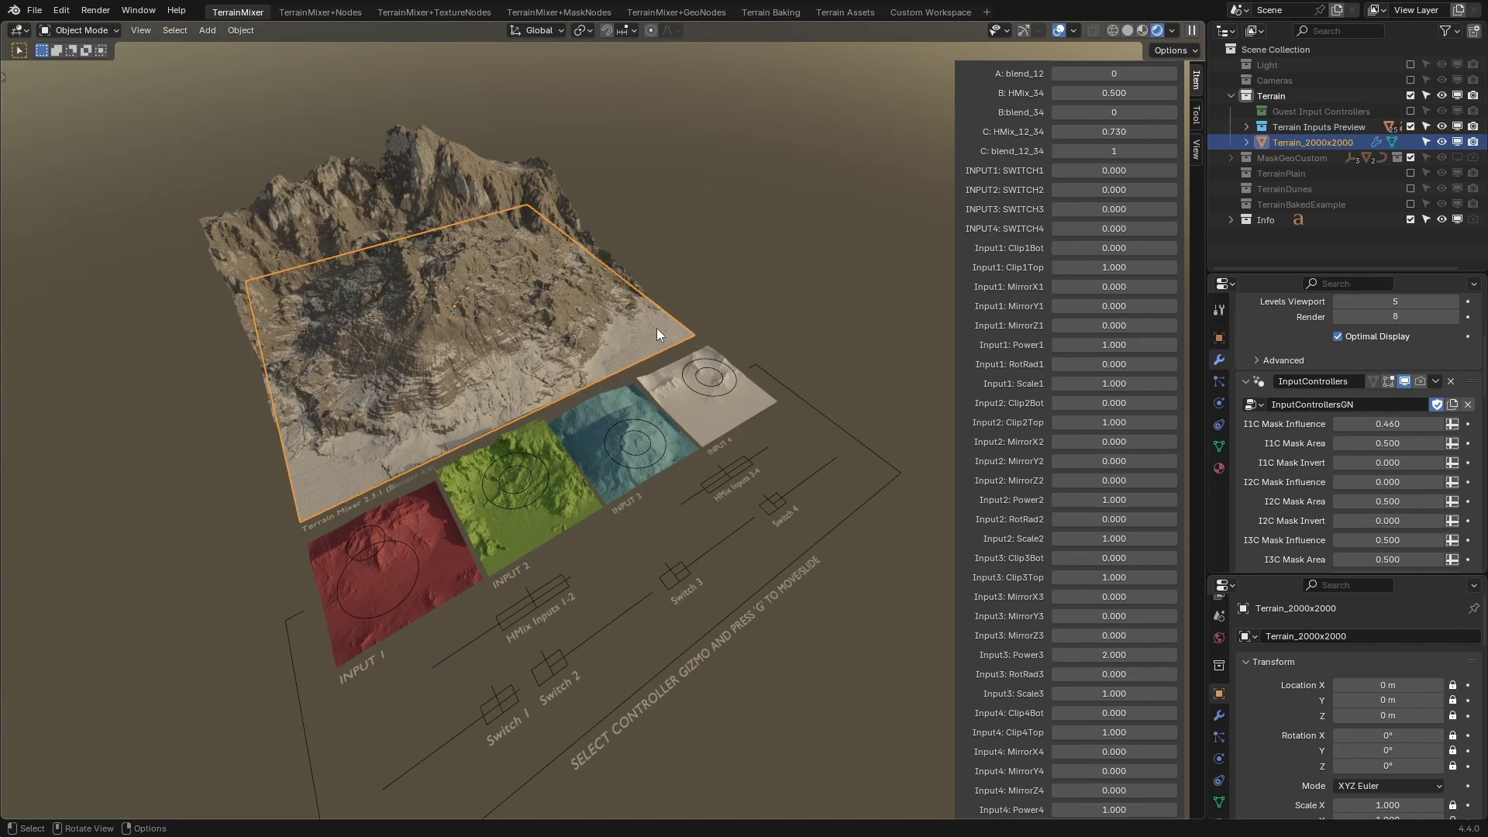